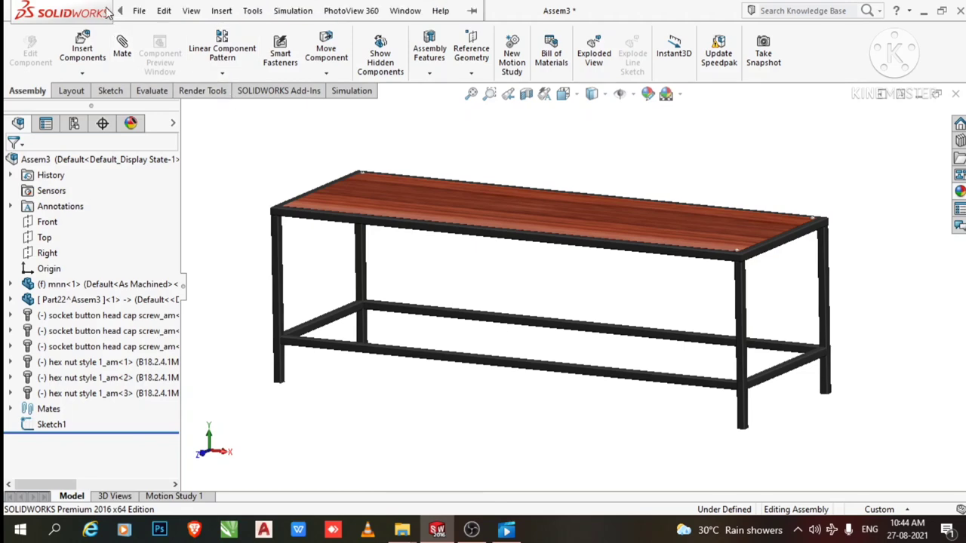
Create a new blank part document, Part2, from the File menu.
{"action": "left_click", "coordinate": [139, 11]}
{"action": "left_click", "coordinate": [159, 33]}
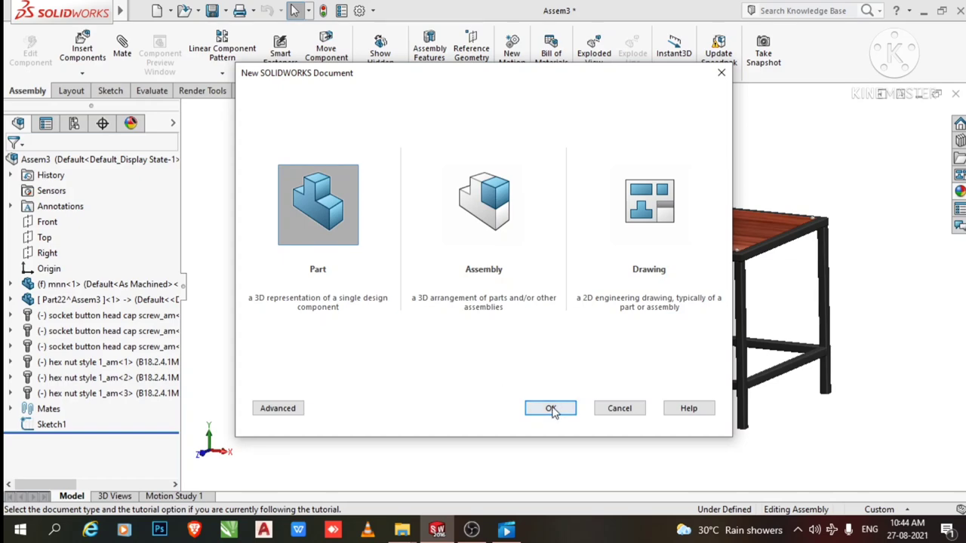
{"action": "left_click", "coordinate": [536, 409]}
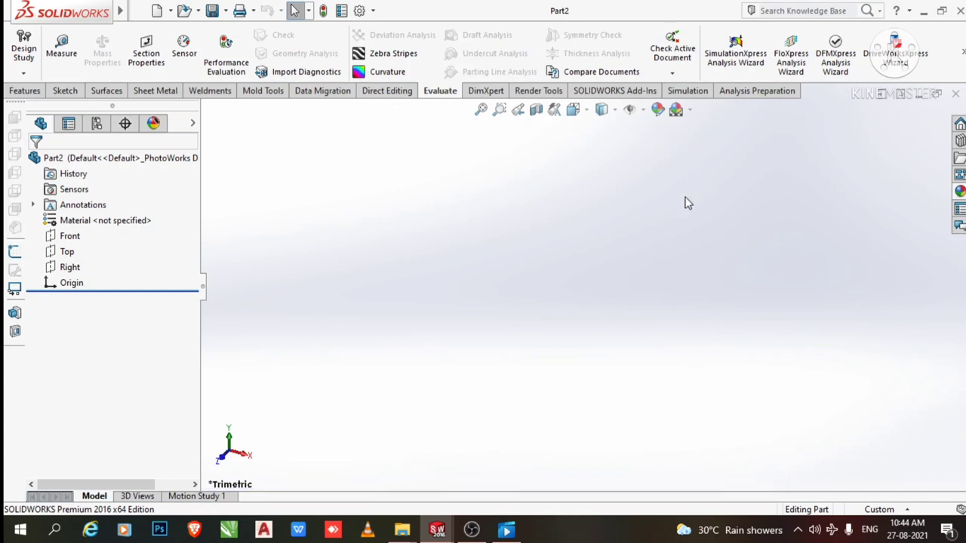
Switch the part to MMGS units and apply the Plain White scene.
{"action": "left_click", "coordinate": [873, 515]}
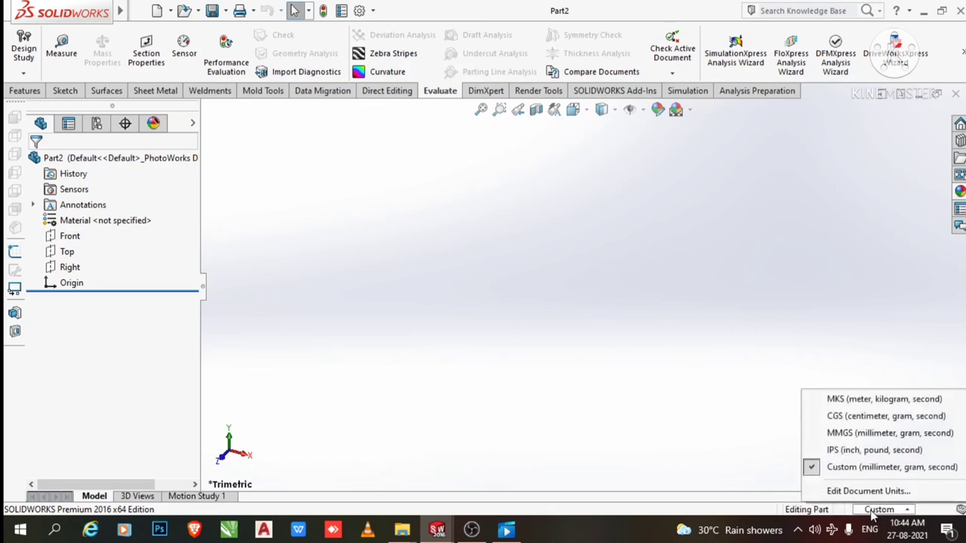
{"action": "left_click", "coordinate": [844, 433]}
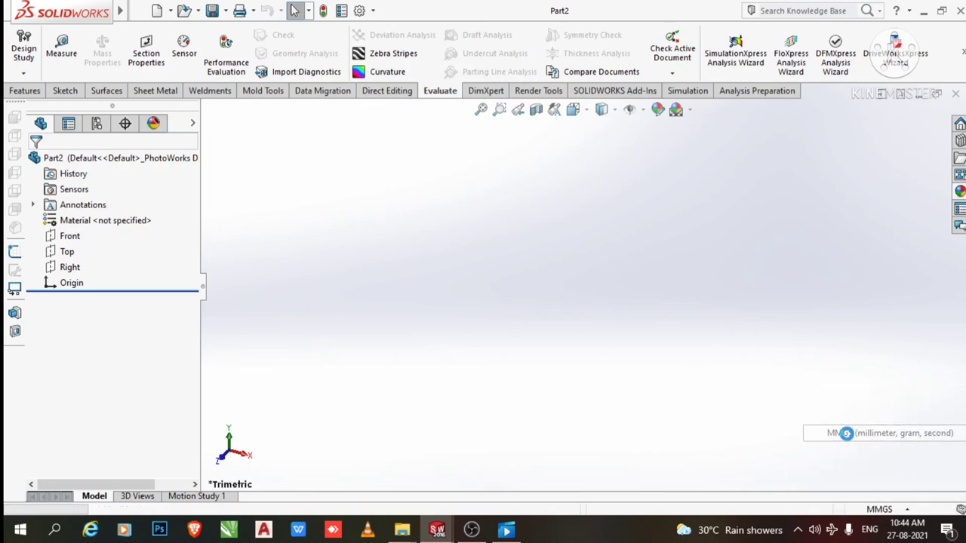
{"action": "left_click", "coordinate": [691, 111]}
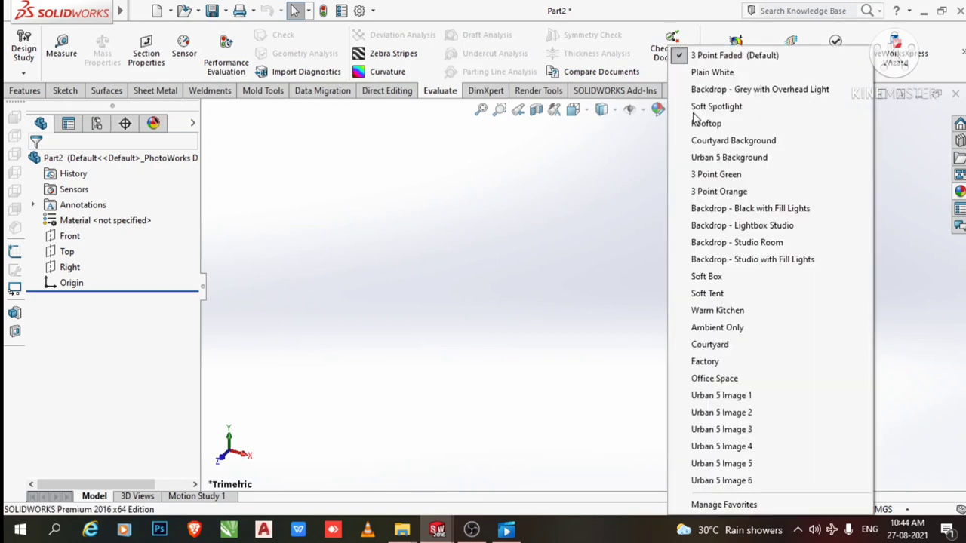
{"action": "left_click", "coordinate": [710, 73]}
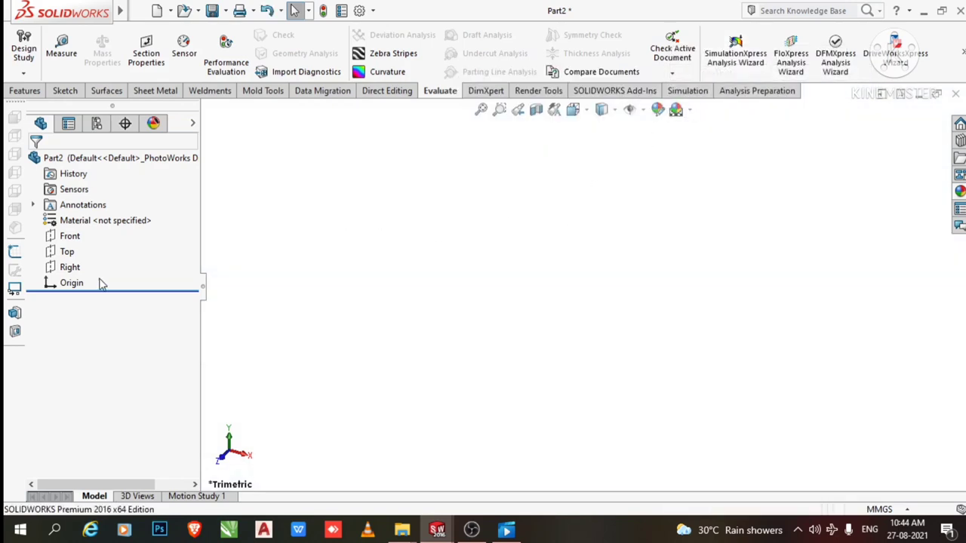
Start a new 3D sketch from the Sketch tab.
{"action": "left_click", "coordinate": [32, 93]}
{"action": "left_click", "coordinate": [64, 92]}
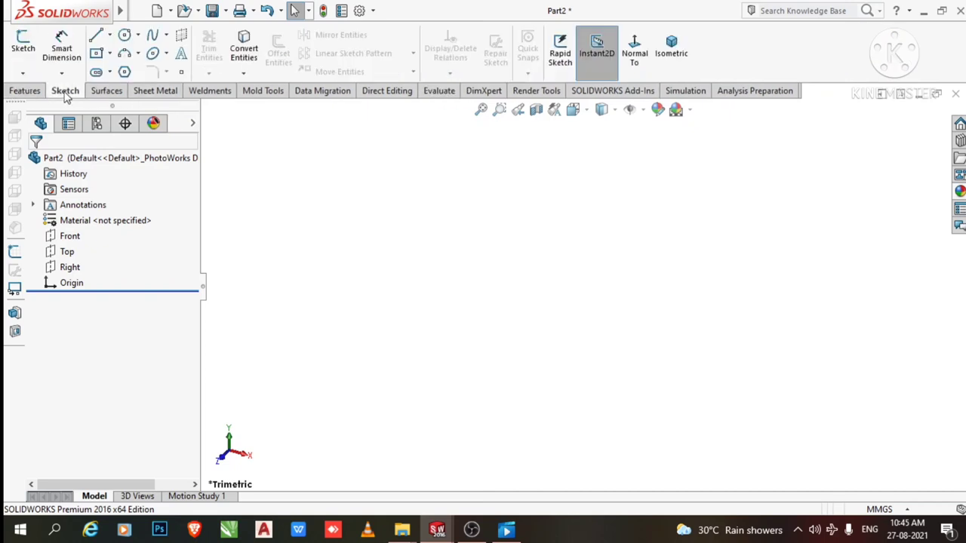
{"action": "left_click", "coordinate": [22, 73]}
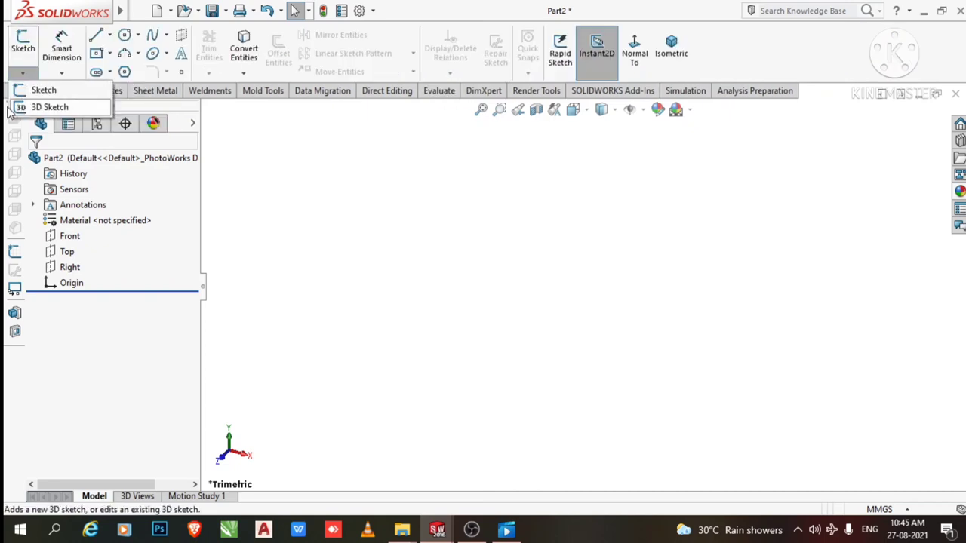
{"action": "left_click", "coordinate": [27, 108]}
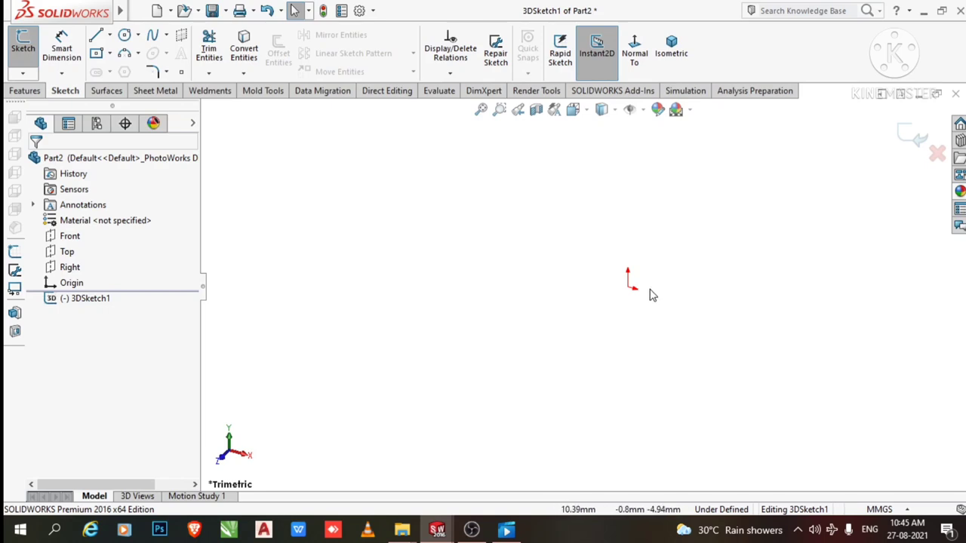
Select the Top plane and orient the view normal to it.
{"action": "left_click", "coordinate": [72, 256]}
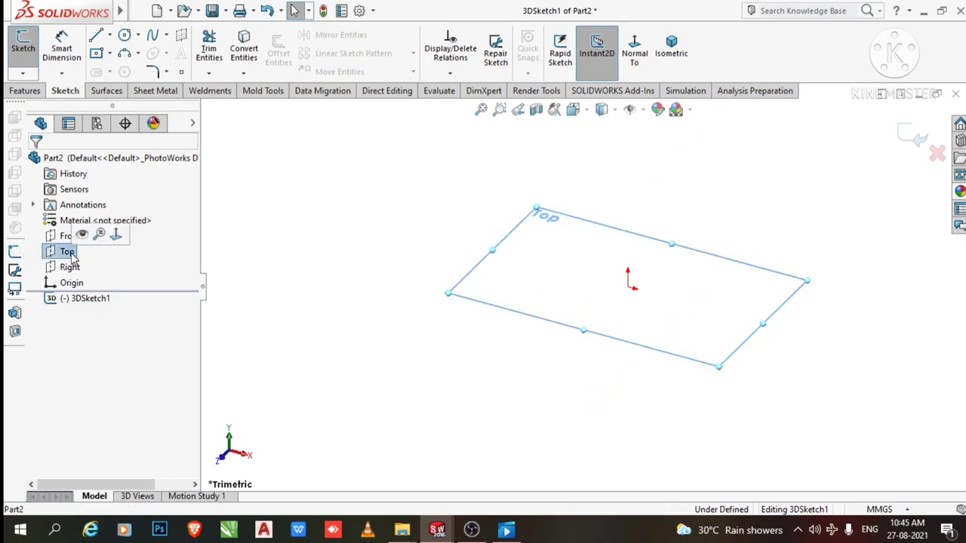
{"action": "right_click", "coordinate": [68, 255]}
{"action": "left_click", "coordinate": [68, 231]}
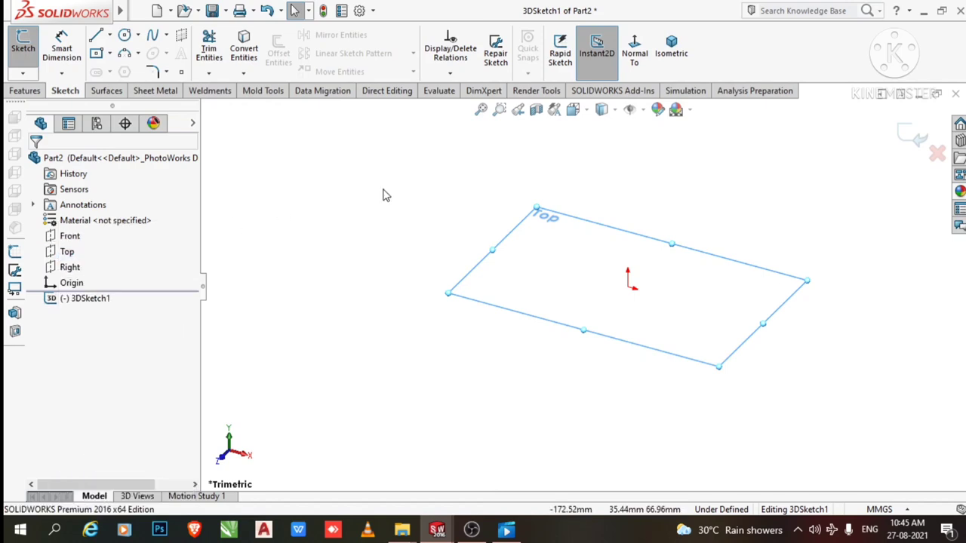
{"action": "left_click", "coordinate": [89, 255]}
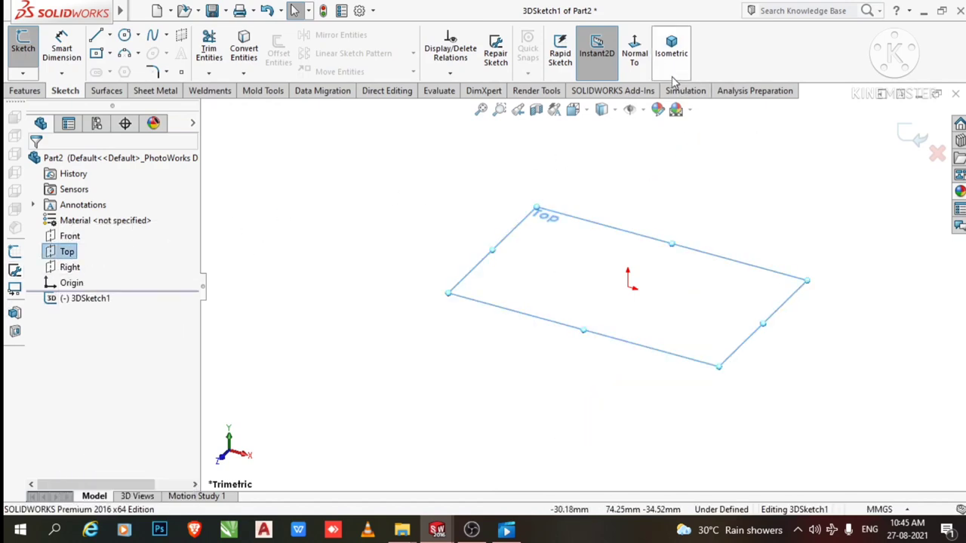
{"action": "left_click", "coordinate": [645, 57]}
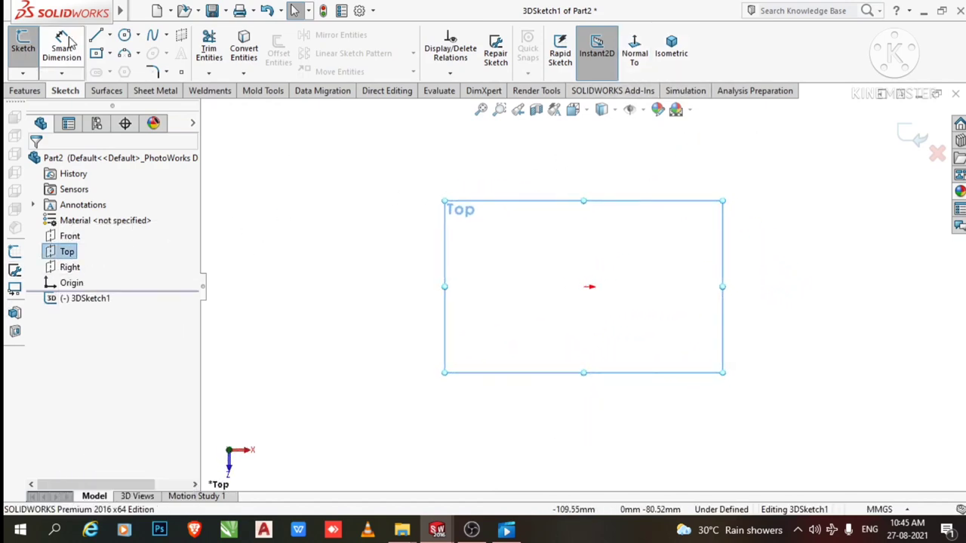
Draw a centre-point rectangle centred on the origin.
{"action": "left_click", "coordinate": [98, 58]}
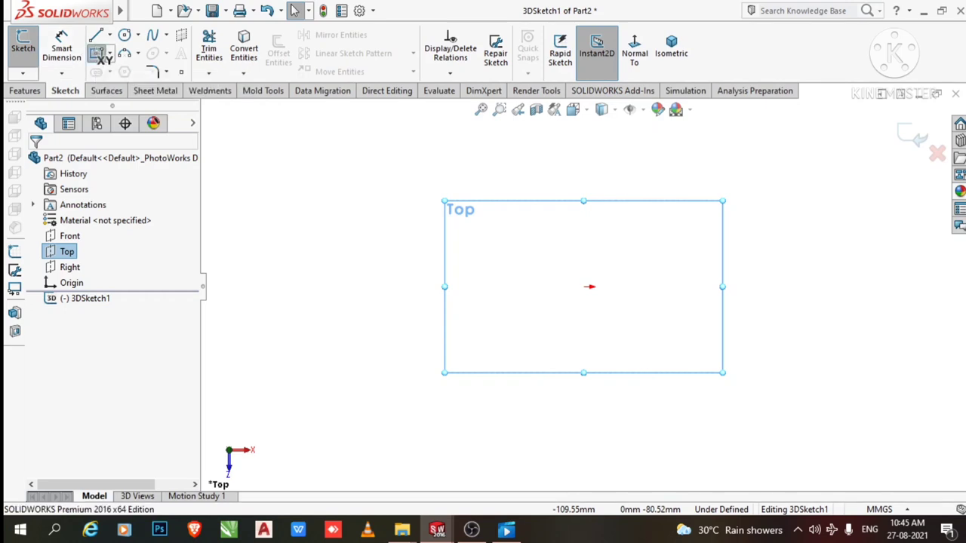
{"action": "left_click", "coordinate": [584, 286]}
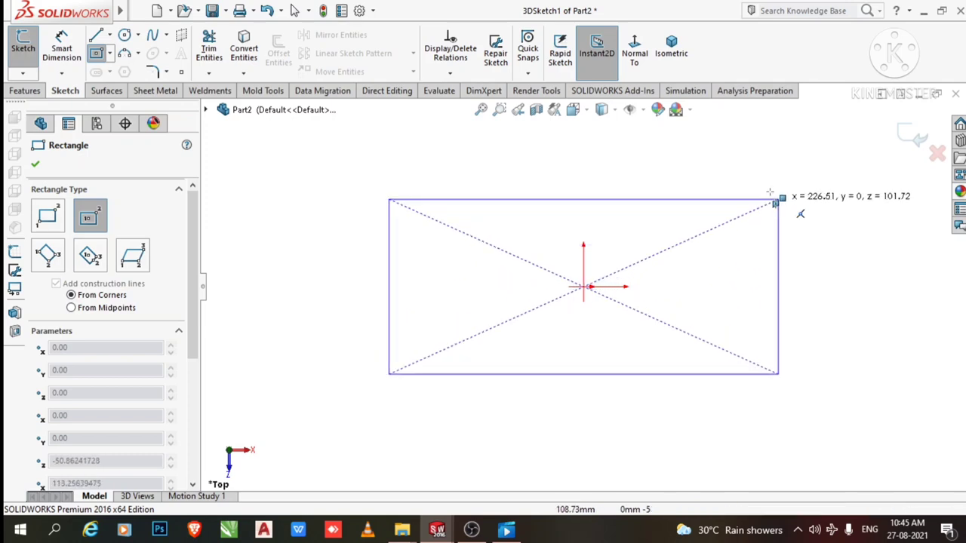
{"action": "left_click", "coordinate": [798, 162]}
Dimension the rectangle's top edge to 1500 mm.
{"action": "key", "text": "Escape"}
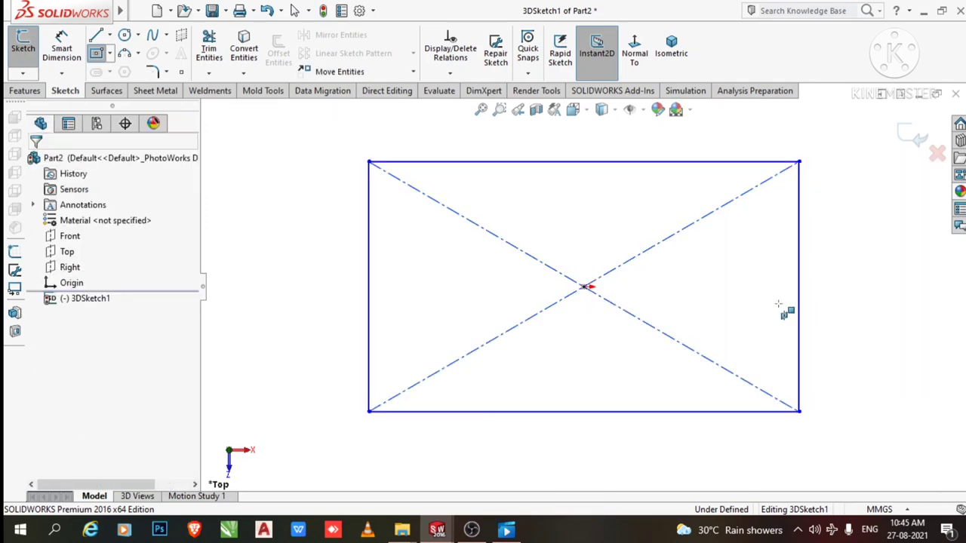
{"action": "left_click", "coordinate": [62, 47]}
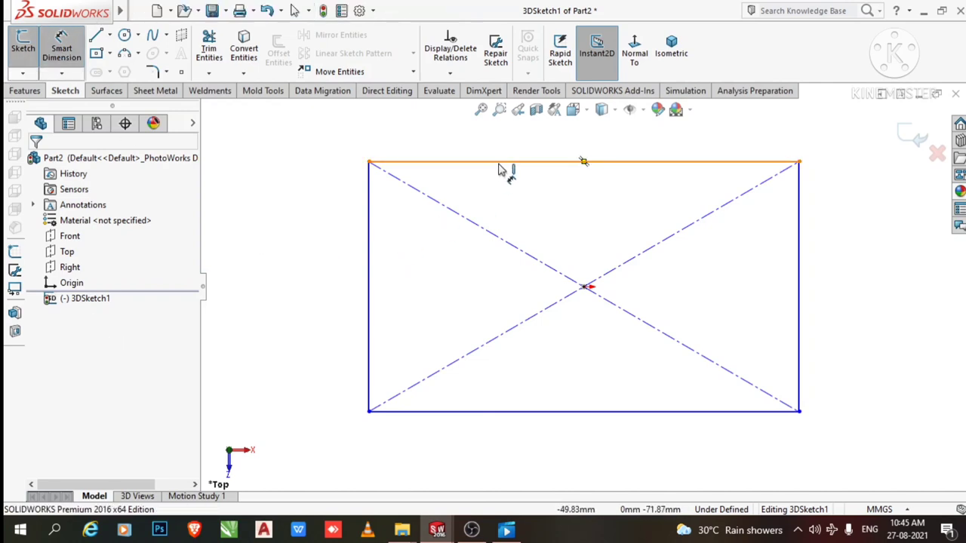
{"action": "left_click", "coordinate": [640, 136]}
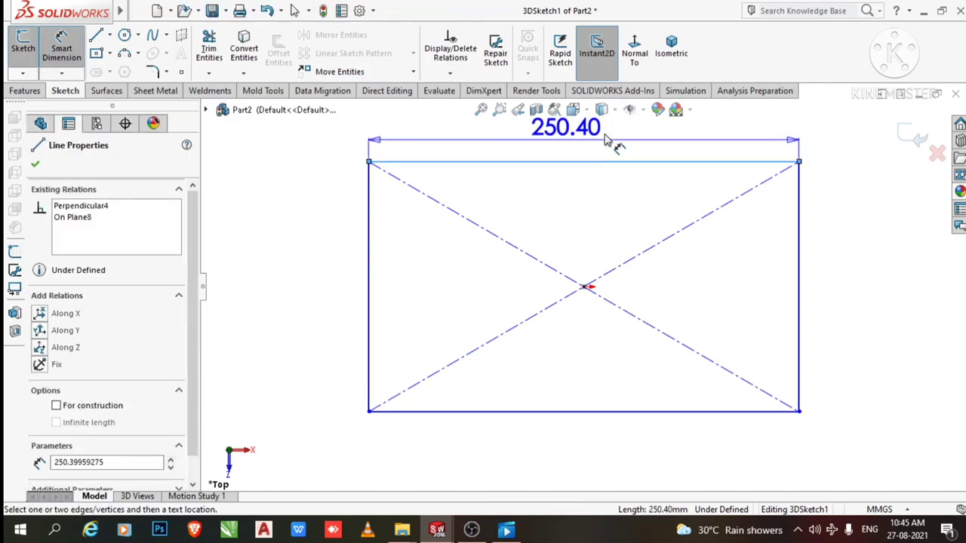
{"action": "left_click", "coordinate": [589, 144]}
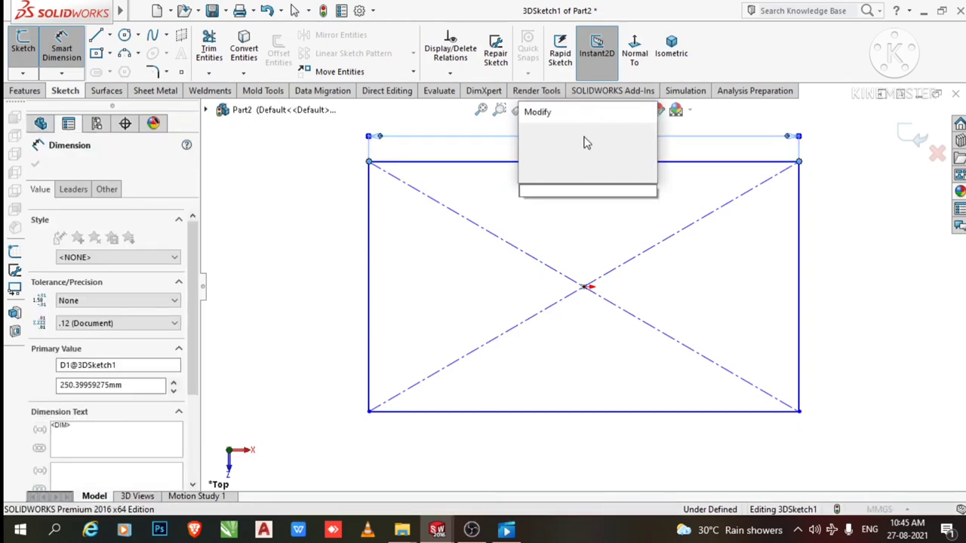
{"action": "type", "text": "1500"}
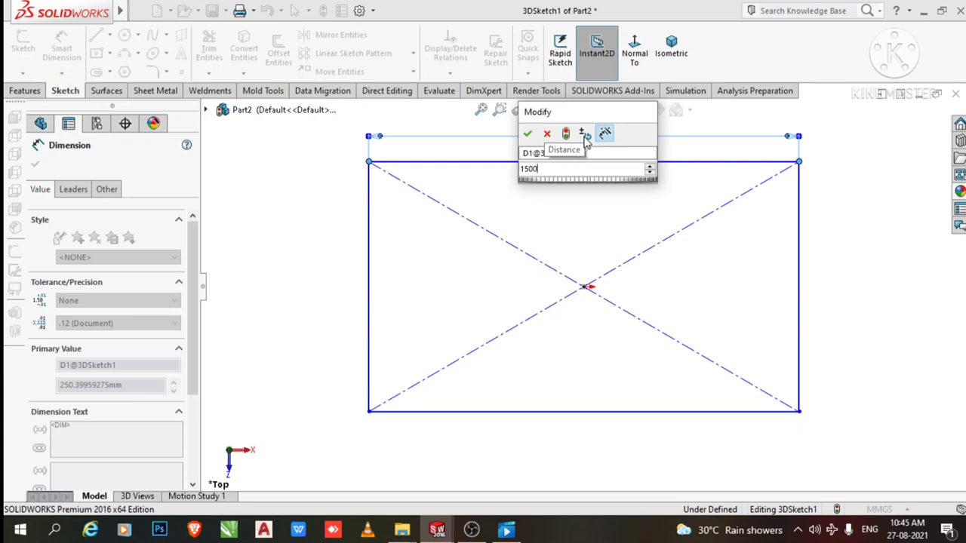
{"action": "left_click", "coordinate": [547, 133]}
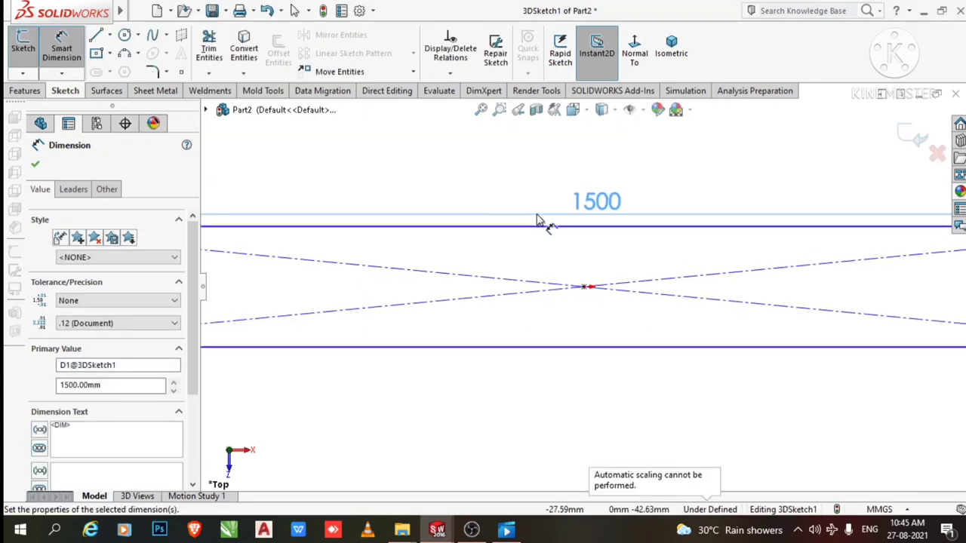
{"action": "left_click", "coordinate": [393, 294]}
{"action": "scroll", "coordinate": [438, 302], "scroll_direction": "down", "scroll_amount": 5}
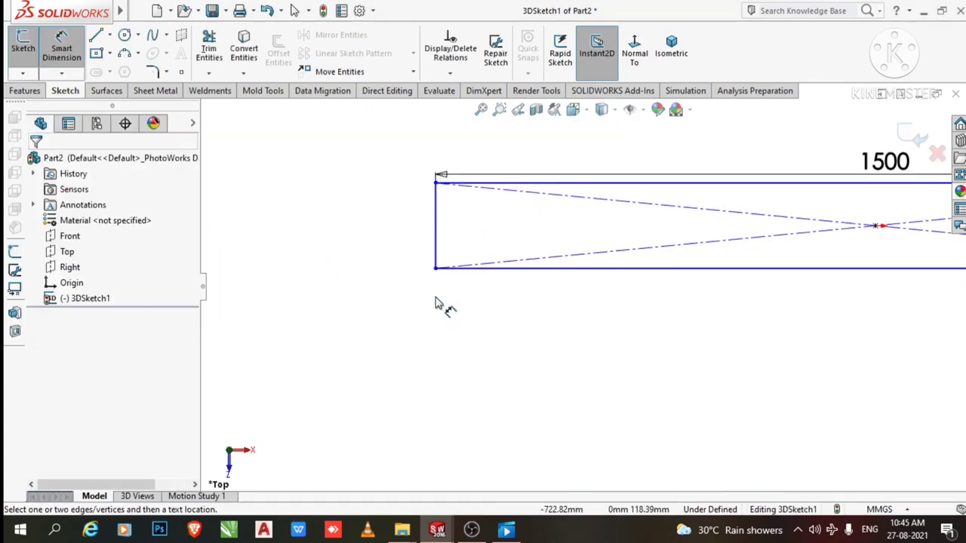
{"action": "scroll", "coordinate": [446, 256], "scroll_direction": "up", "scroll_amount": 1}
Dimension the left edge to 600 mm and fit the rectangle in view.
{"action": "left_click", "coordinate": [444, 198]}
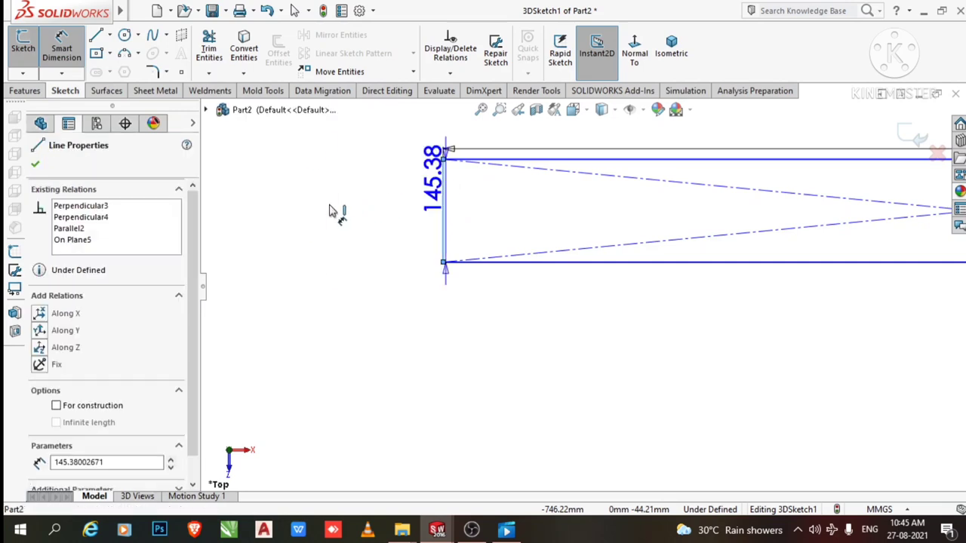
{"action": "left_click", "coordinate": [348, 215]}
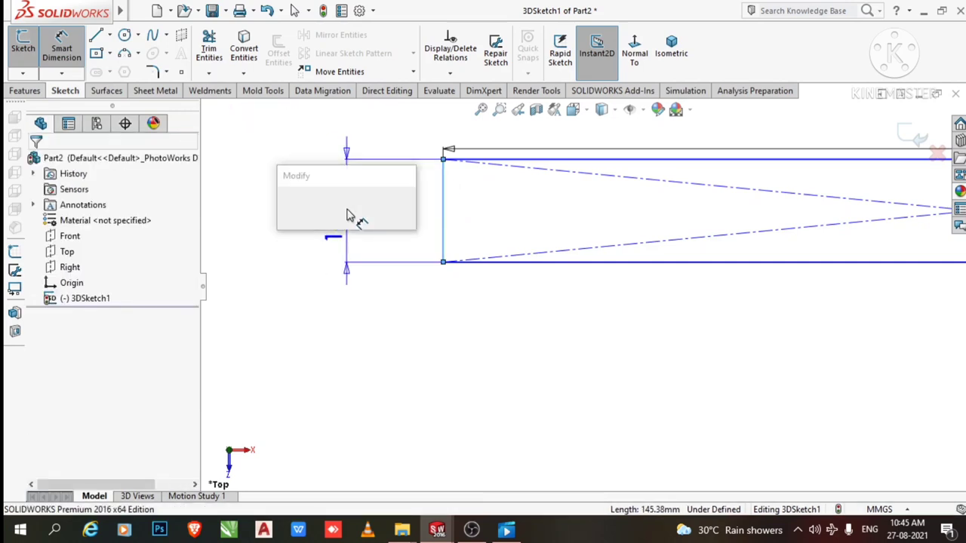
{"action": "type", "text": "600"}
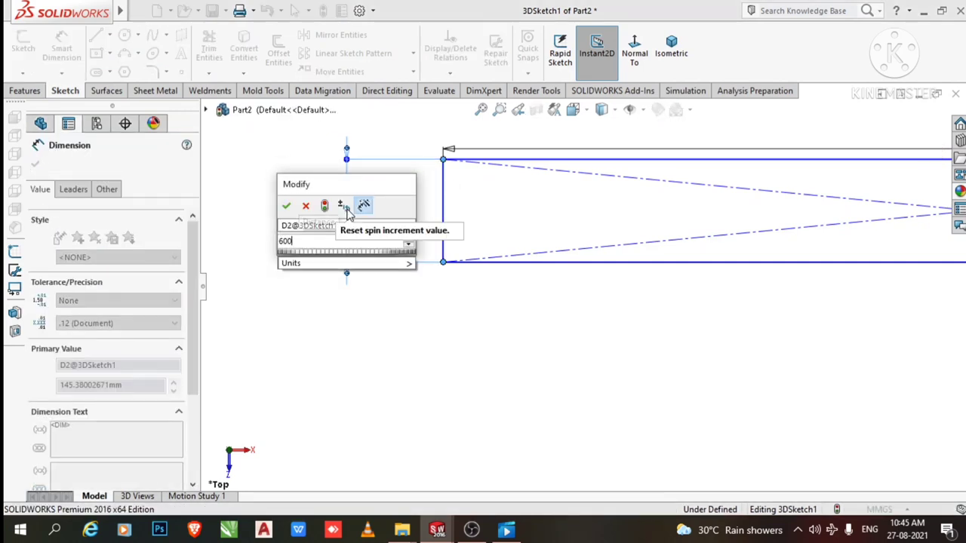
{"action": "key", "text": "Return"}
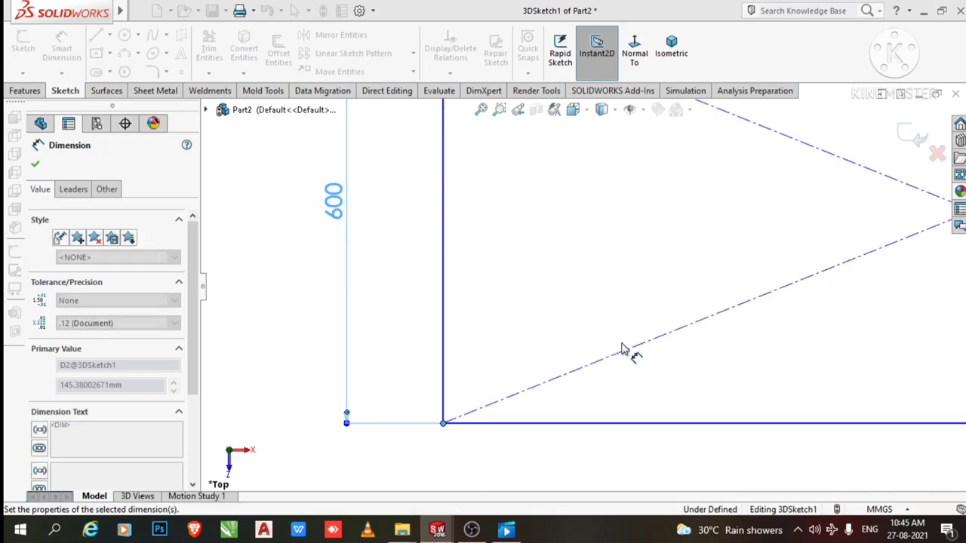
{"action": "key", "text": "f"}
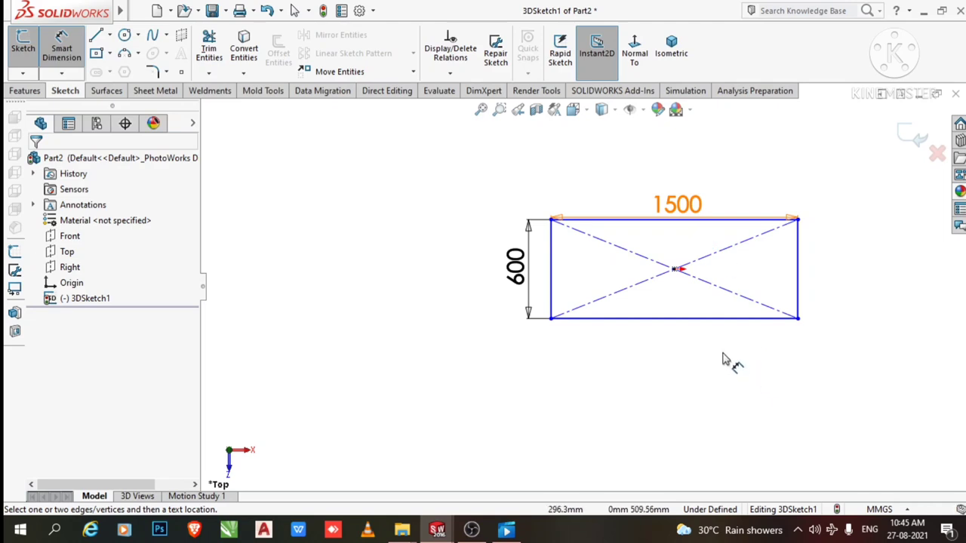
{"action": "scroll", "coordinate": [800, 283], "scroll_direction": "down", "scroll_amount": 1}
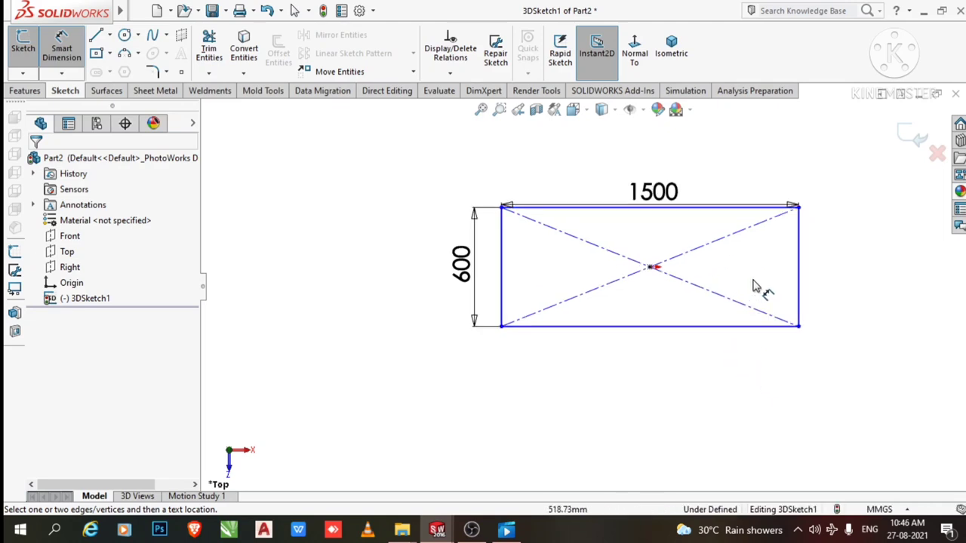
Draw a vertical line down from the rectangle's front-left corner.
{"action": "mouse_move", "coordinate": [782, 384]}
{"action": "middle_mouse_down"}
{"action": "mouse_move", "coordinate": [770, 255]}
{"action": "mouse_move", "coordinate": [789, 252]}
{"action": "mouse_move", "coordinate": [781, 254]}
{"action": "mouse_move", "coordinate": [790, 263]}
{"action": "middle_mouse_up"}
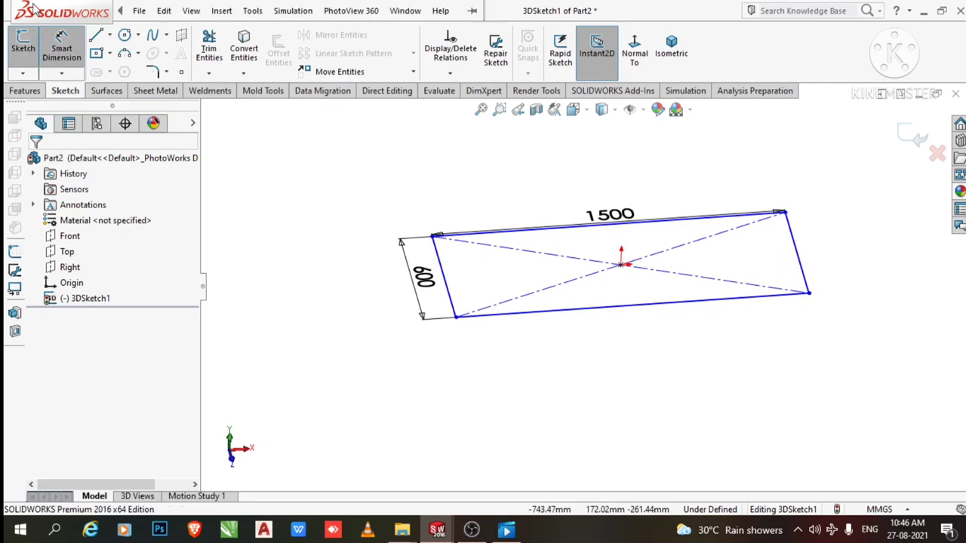
{"action": "left_click", "coordinate": [96, 36]}
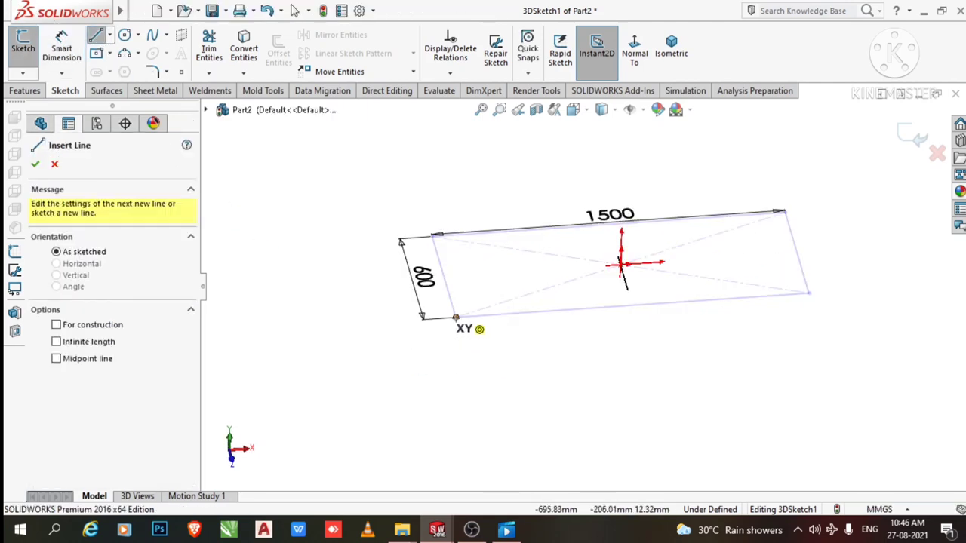
{"action": "left_click", "coordinate": [456, 317]}
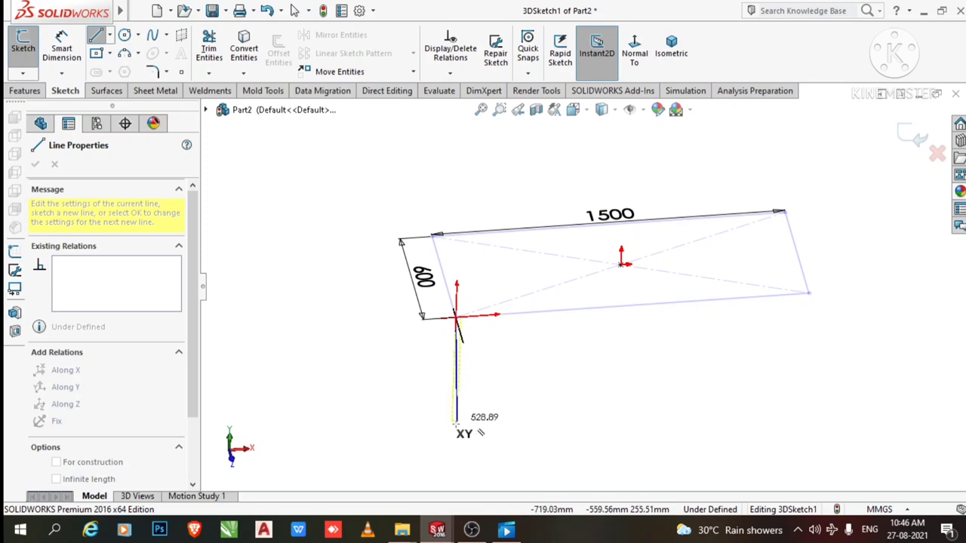
{"action": "double_click", "coordinate": [452, 427]}
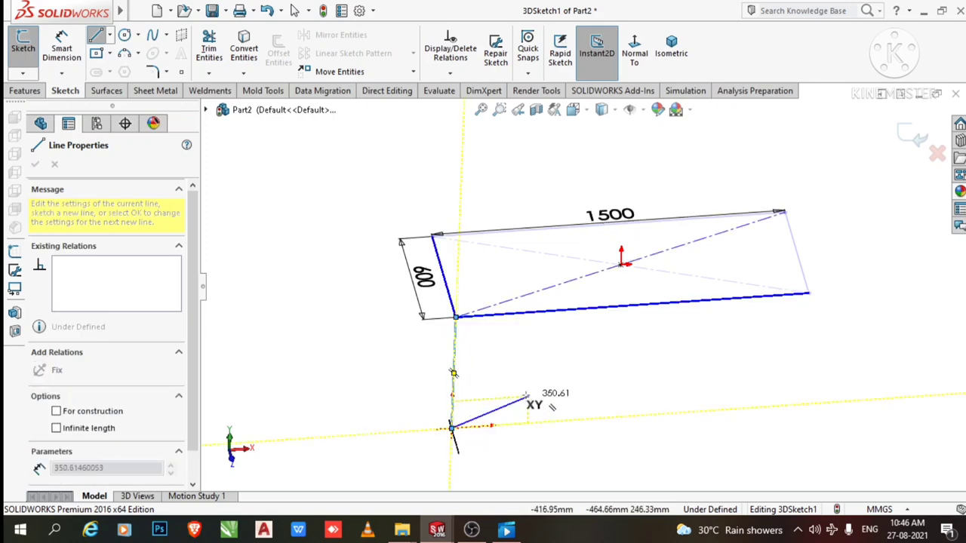
{"action": "key", "text": "Escape"}
{"action": "left_click", "coordinate": [35, 164]}
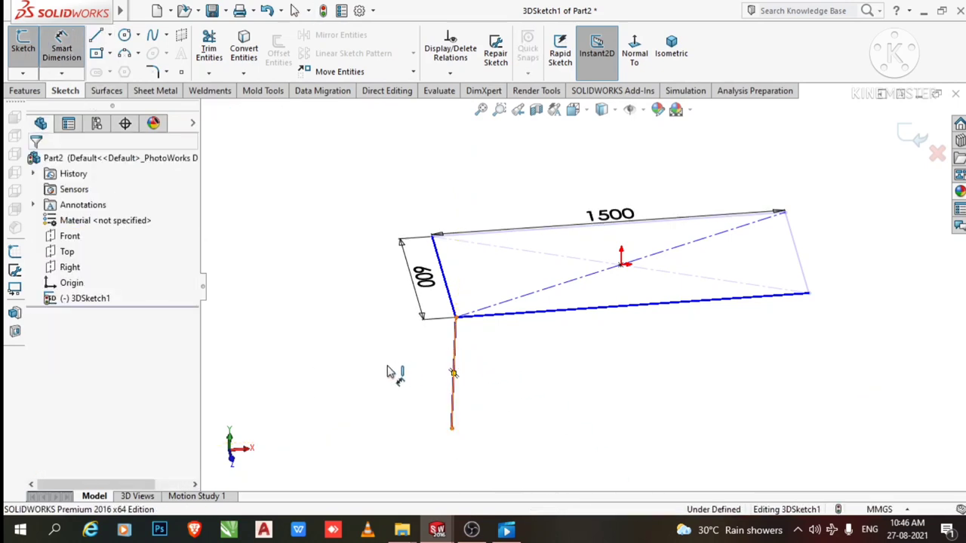
Dimension the new leg to 600 mm.
{"action": "left_click", "coordinate": [453, 374]}
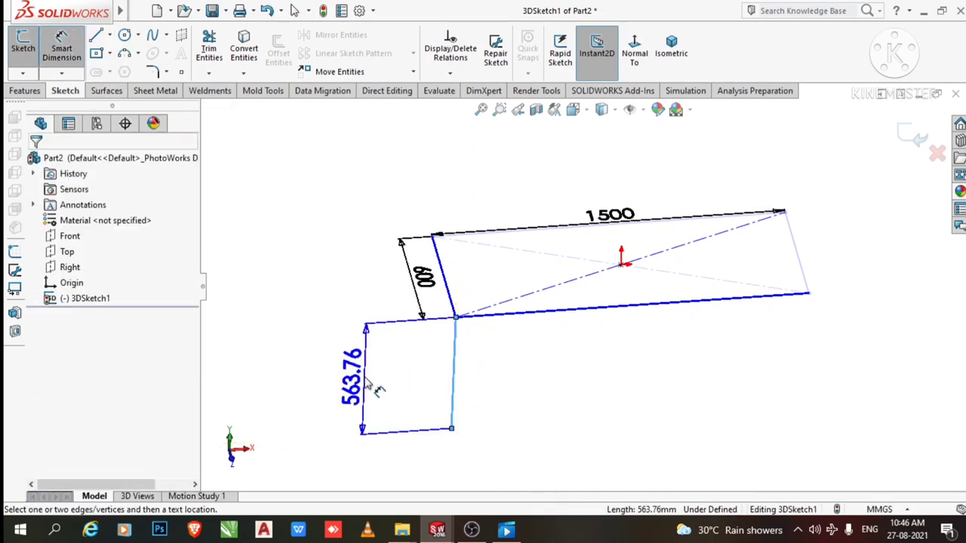
{"action": "left_click", "coordinate": [365, 383]}
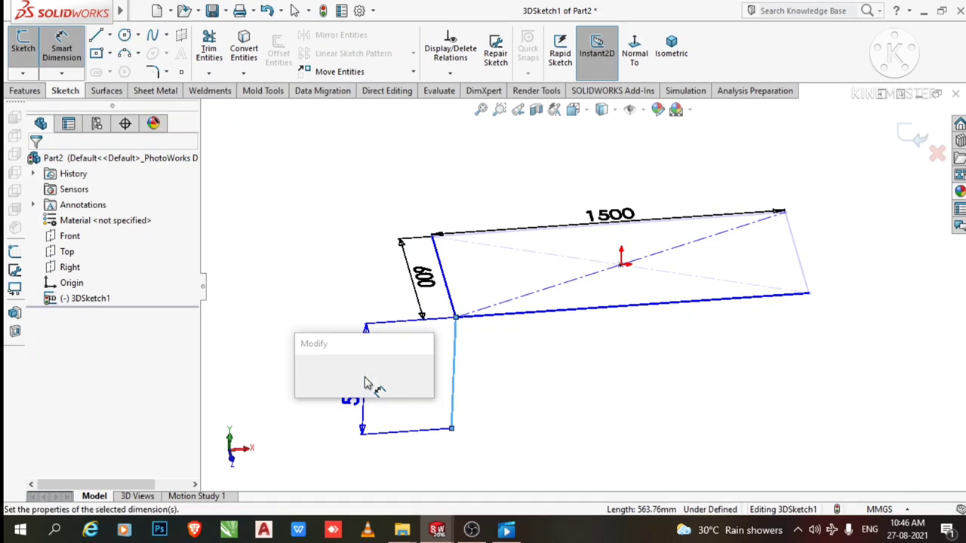
{"action": "type", "text": "600"}
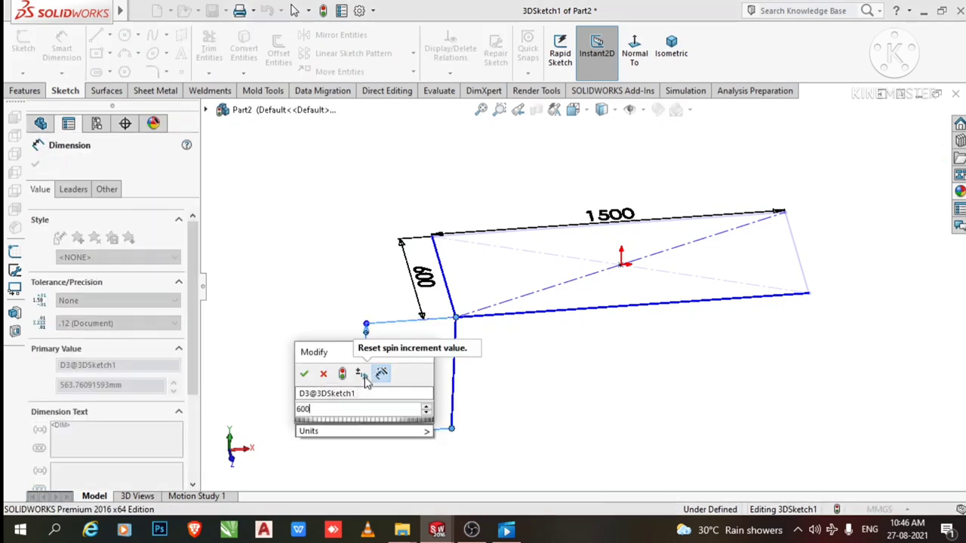
{"action": "key", "text": "Return"}
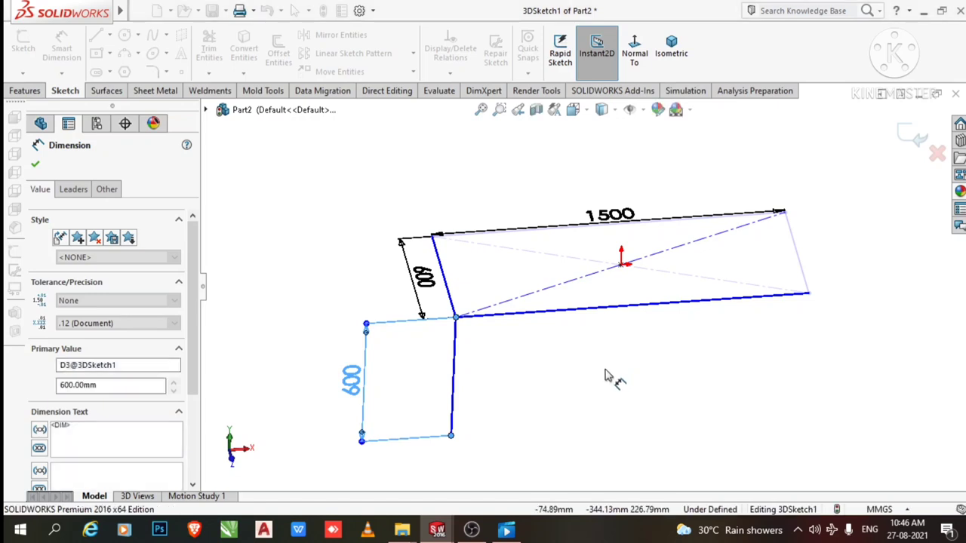
{"action": "key", "text": "Escape"}
{"action": "mouse_move", "coordinate": [610, 388]}
{"action": "middle_mouse_down"}
{"action": "mouse_move", "coordinate": [565, 323]}
{"action": "mouse_move", "coordinate": [584, 352]}
{"action": "middle_mouse_up"}
{"action": "scroll", "coordinate": [690, 352], "scroll_direction": "down", "scroll_amount": 3}
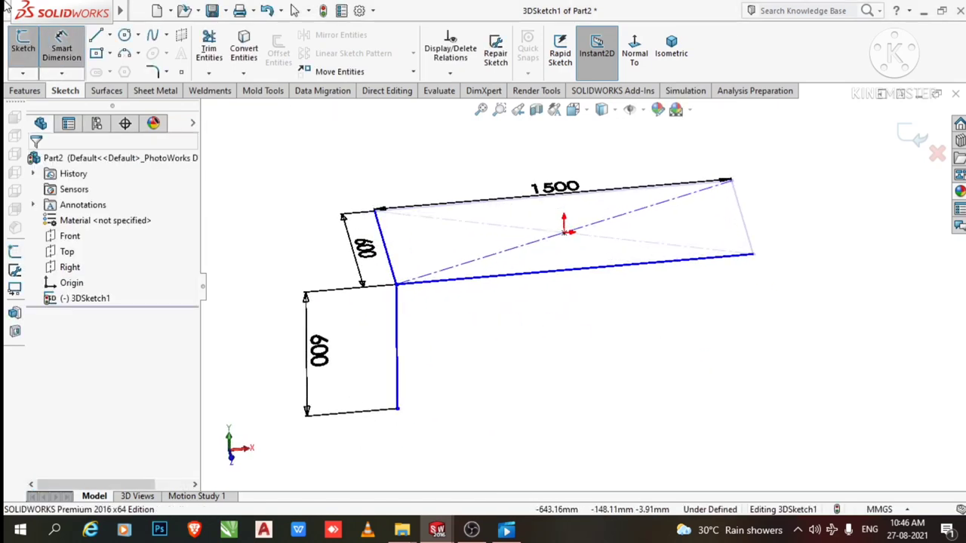
Draw vertical legs down from the front-right, back-right and back-left corners.
{"action": "left_click", "coordinate": [96, 36]}
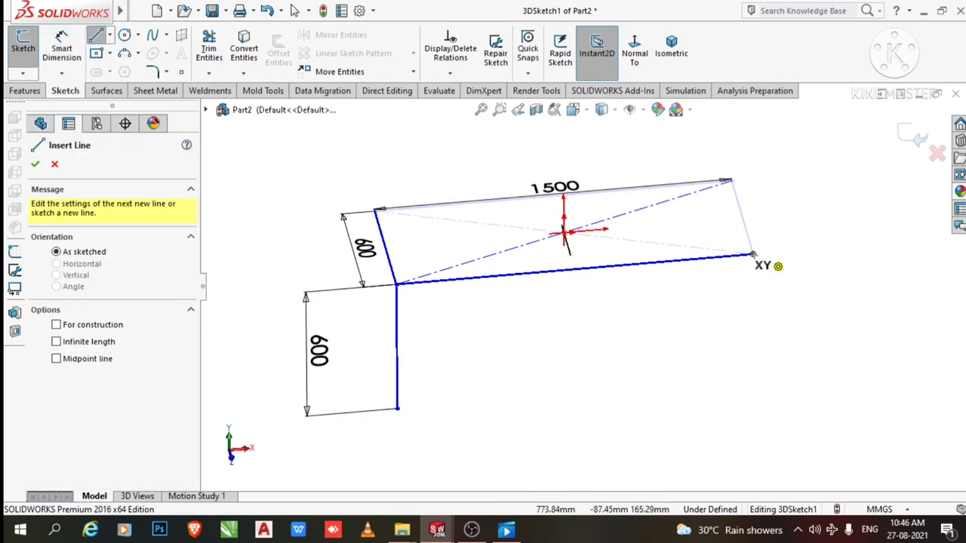
{"action": "left_click", "coordinate": [753, 255]}
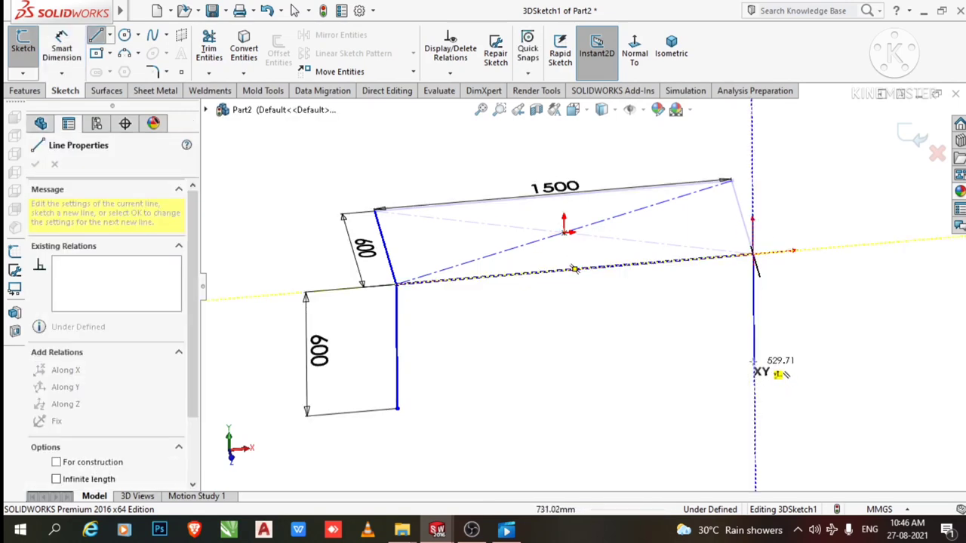
{"action": "double_click", "coordinate": [754, 345]}
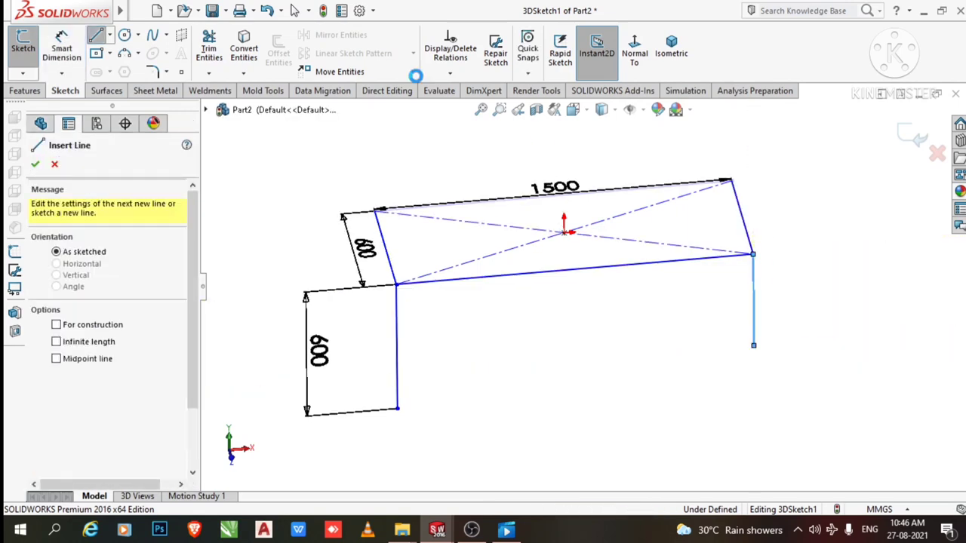
{"action": "key", "text": "Escape"}
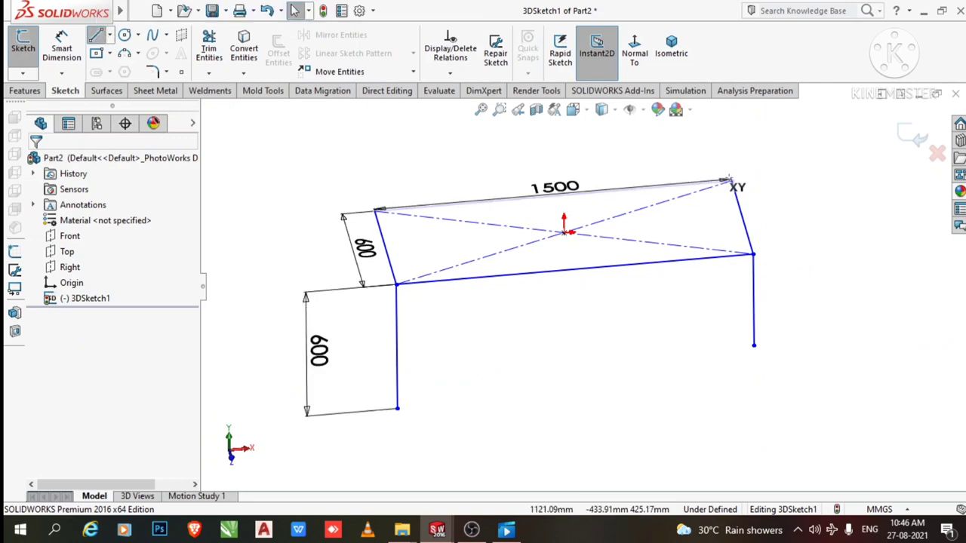
{"action": "left_click", "coordinate": [728, 181]}
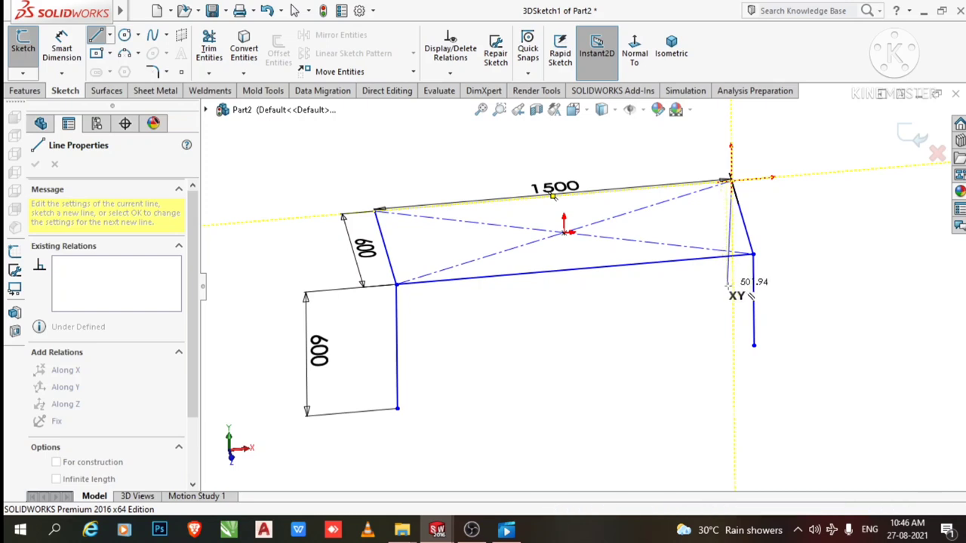
{"action": "double_click", "coordinate": [732, 279]}
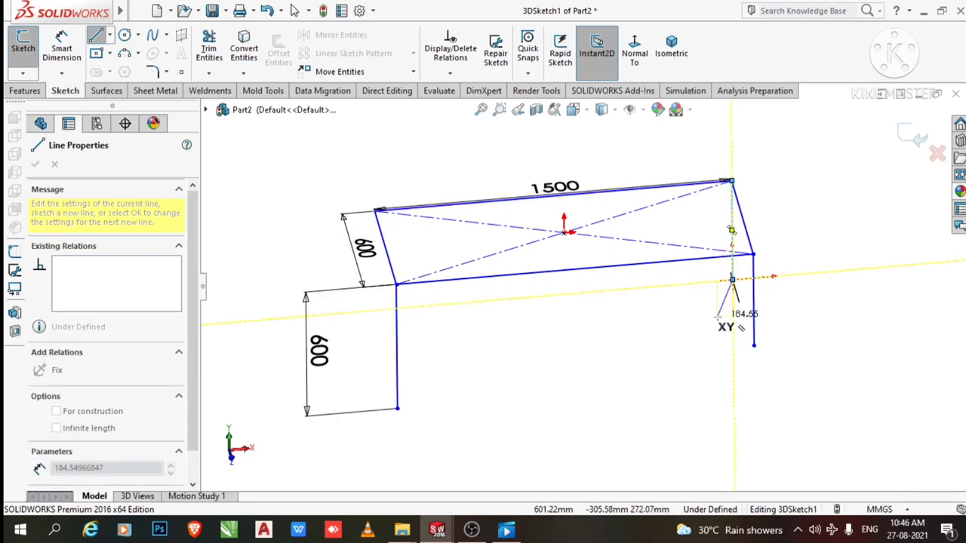
{"action": "key", "text": "Escape"}
{"action": "key", "text": "Escape"}
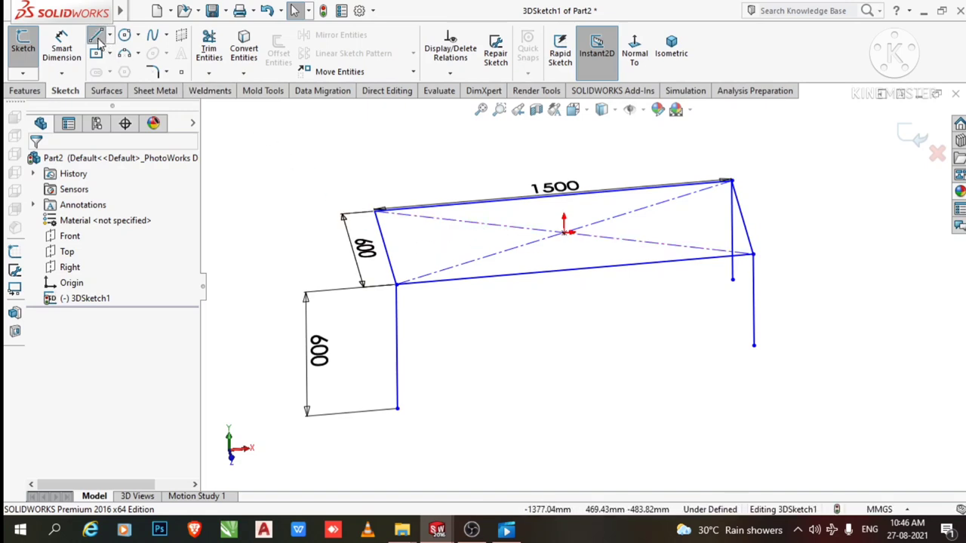
{"action": "left_click", "coordinate": [375, 210]}
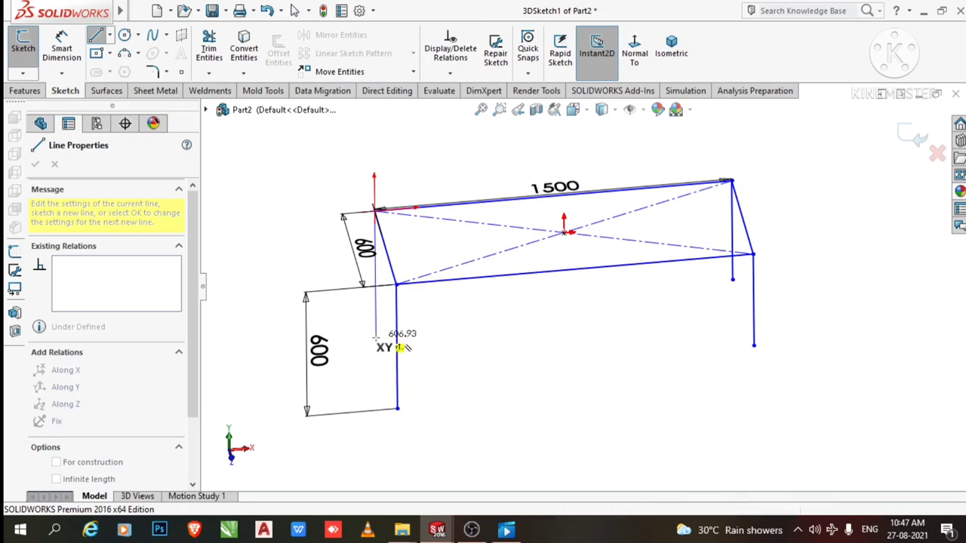
{"action": "left_click", "coordinate": [375, 337]}
{"action": "key", "text": "Escape"}
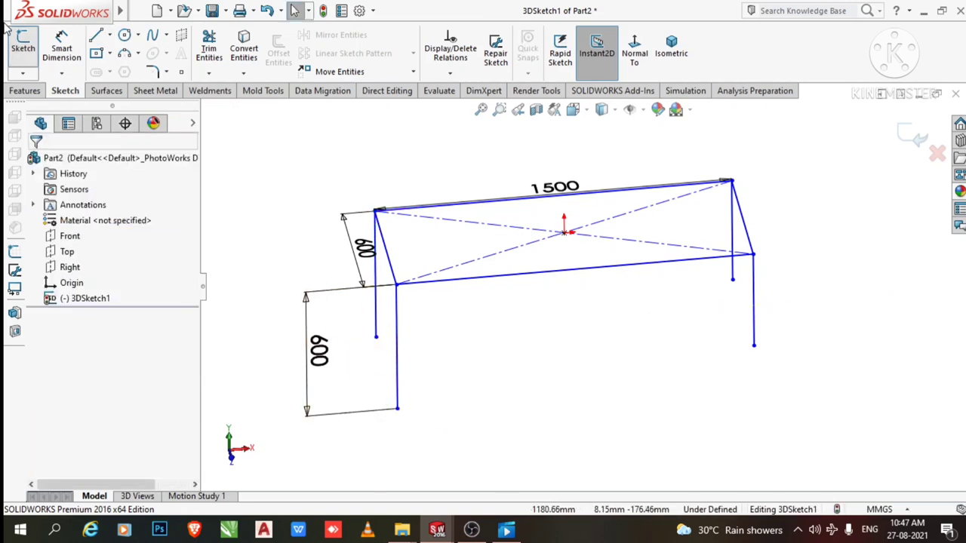
Apply an Equal relation to all four legs so each matches 600 mm.
{"action": "left_click", "coordinate": [397, 314]}
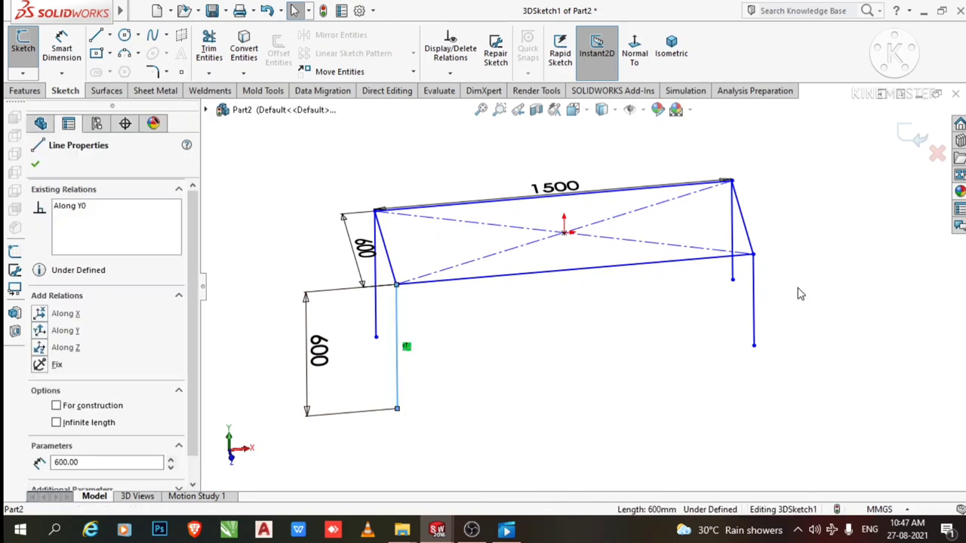
{"action": "left_click", "coordinate": [753, 300]}
{"action": "left_click", "coordinate": [753, 300], "text": "ctrl"}
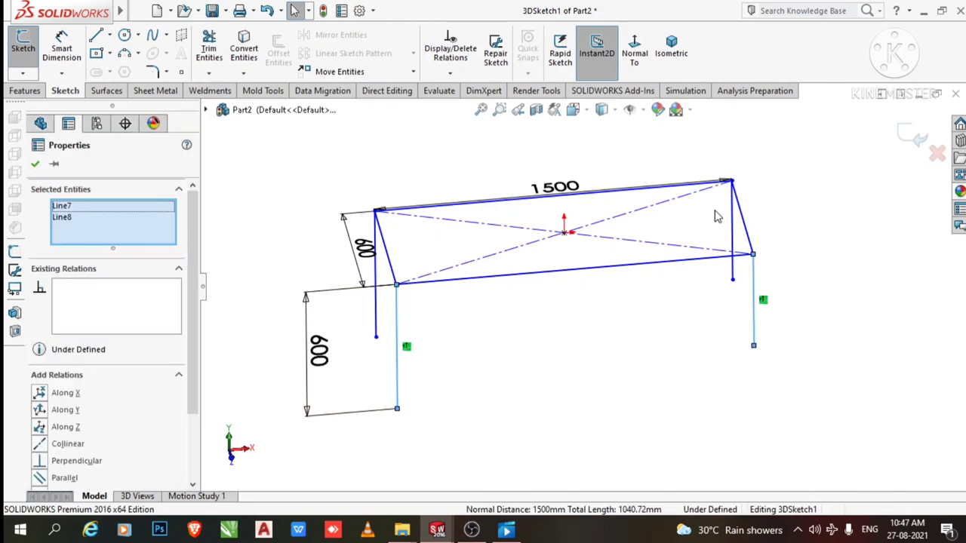
{"action": "left_click", "coordinate": [376, 266], "text": "ctrl"}
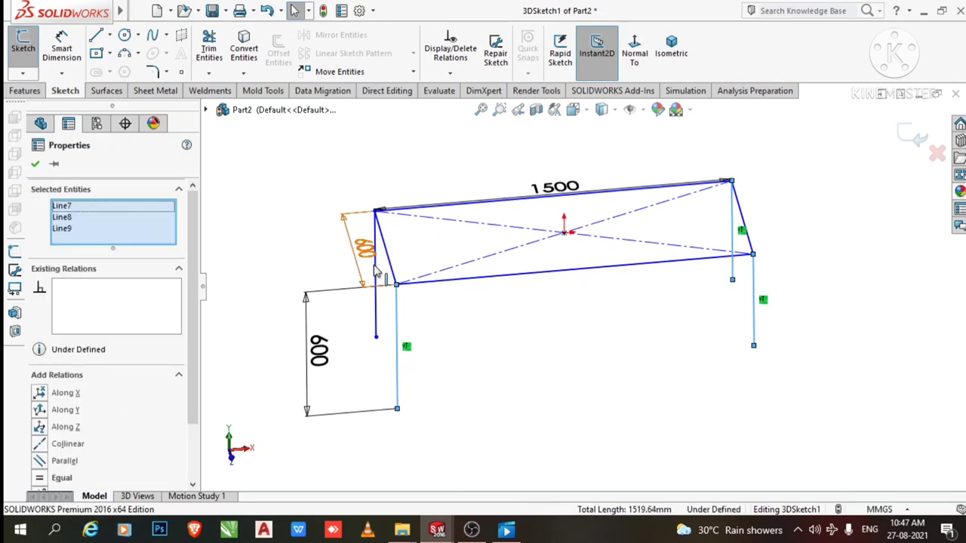
{"action": "left_click", "coordinate": [376, 272]}
{"action": "left_click", "coordinate": [378, 275], "text": "ctrl"}
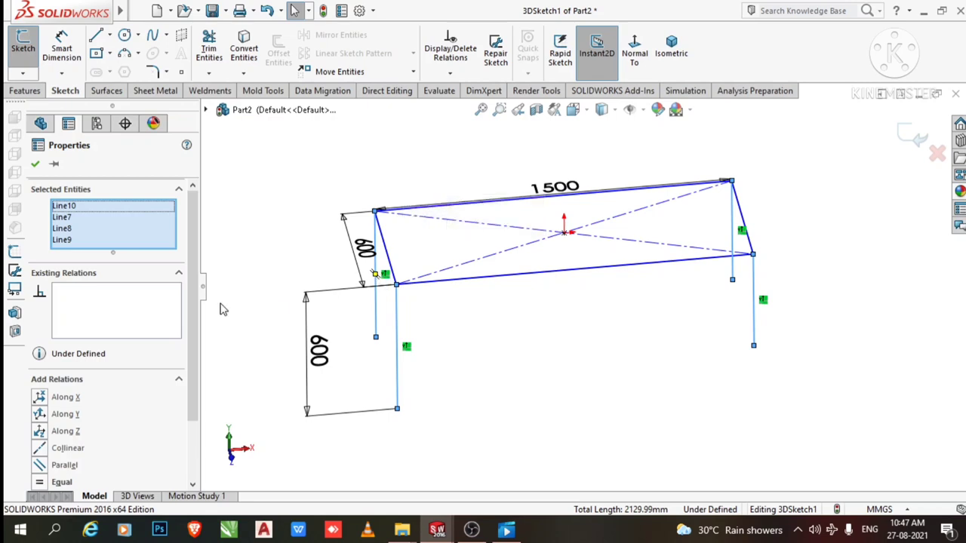
{"action": "left_click", "coordinate": [35, 483]}
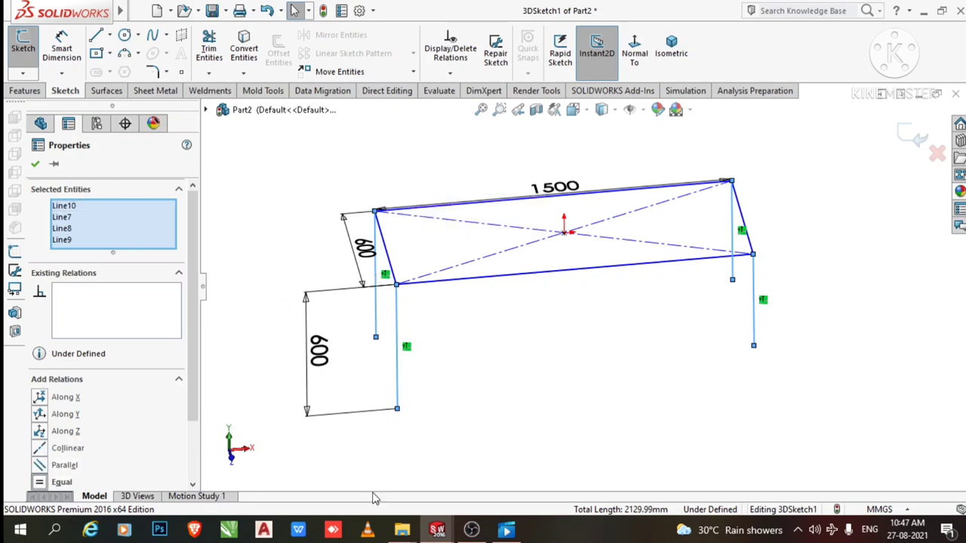
{"action": "left_click", "coordinate": [596, 414]}
{"action": "mouse_move", "coordinate": [595, 412]}
{"action": "middle_mouse_down"}
{"action": "mouse_move", "coordinate": [625, 366]}
{"action": "mouse_move", "coordinate": [642, 396]}
{"action": "mouse_move", "coordinate": [603, 378]}
{"action": "mouse_move", "coordinate": [612, 394]}
{"action": "middle_mouse_up"}
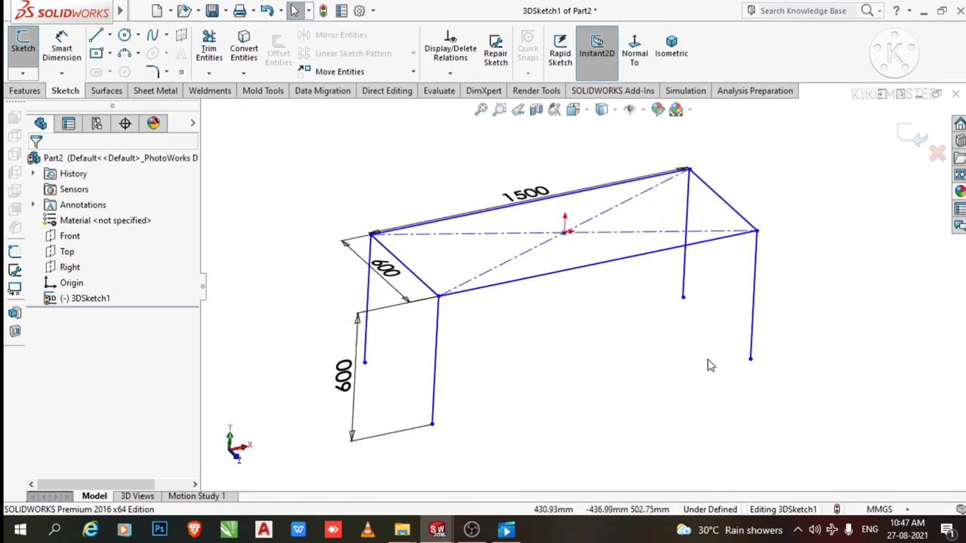
{"action": "mouse_move", "coordinate": [707, 362]}
{"action": "middle_mouse_down"}
{"action": "mouse_move", "coordinate": [671, 324]}
{"action": "mouse_move", "coordinate": [694, 339]}
{"action": "mouse_move", "coordinate": [647, 341]}
{"action": "middle_mouse_up"}
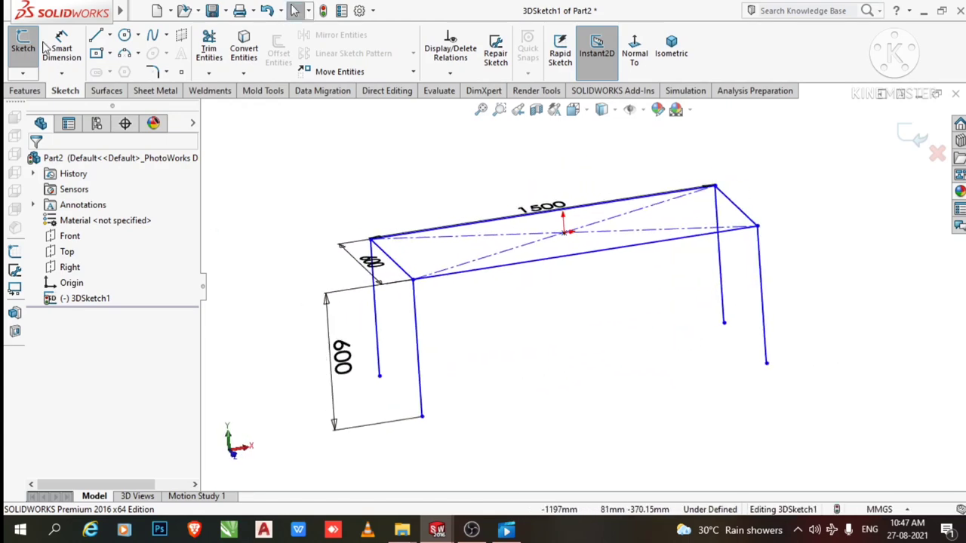
Draw a lower crossbar between the front-left and front-right legs.
{"action": "left_click", "coordinate": [419, 377]}
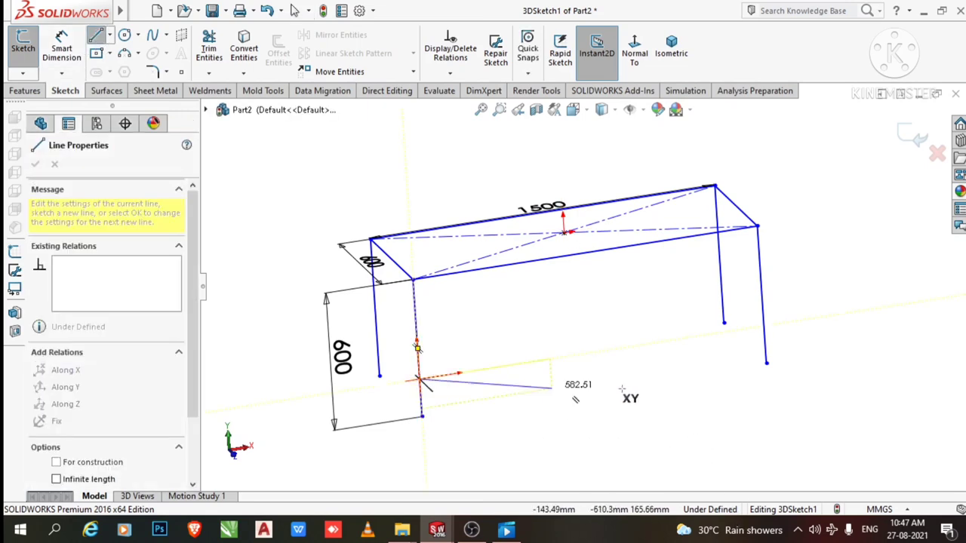
{"action": "scroll", "coordinate": [709, 352], "scroll_direction": "down", "scroll_amount": 2}
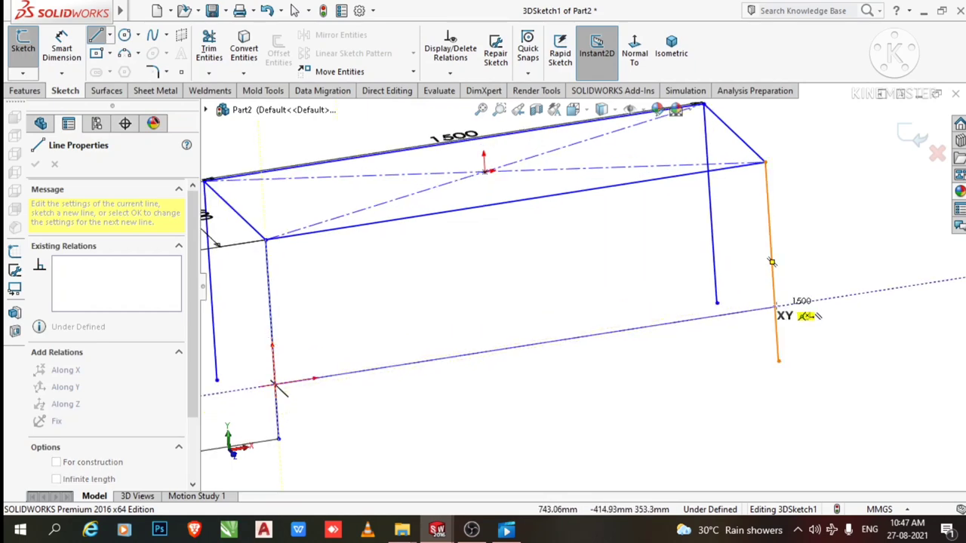
{"action": "left_click", "coordinate": [777, 308]}
{"action": "key", "text": "Escape"}
{"action": "key", "text": "f"}
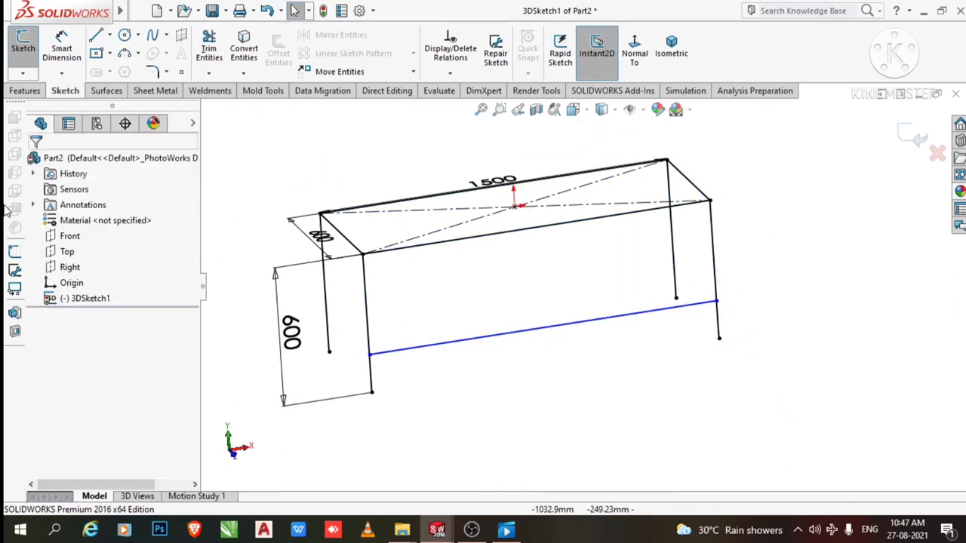
Dimension the crossbar 150 mm above the front-left leg's foot.
{"action": "left_click", "coordinate": [62, 46]}
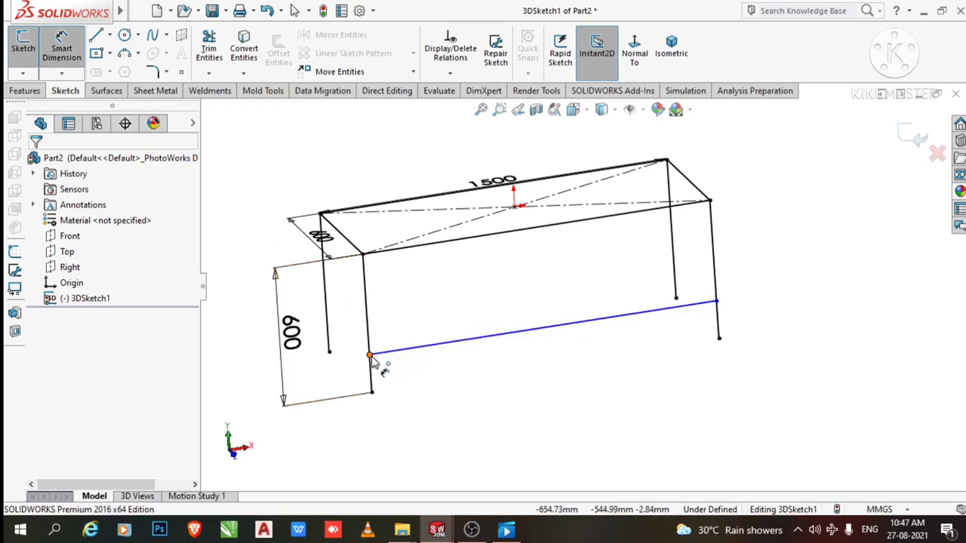
{"action": "left_click", "coordinate": [371, 394]}
{"action": "left_click", "coordinate": [374, 353]}
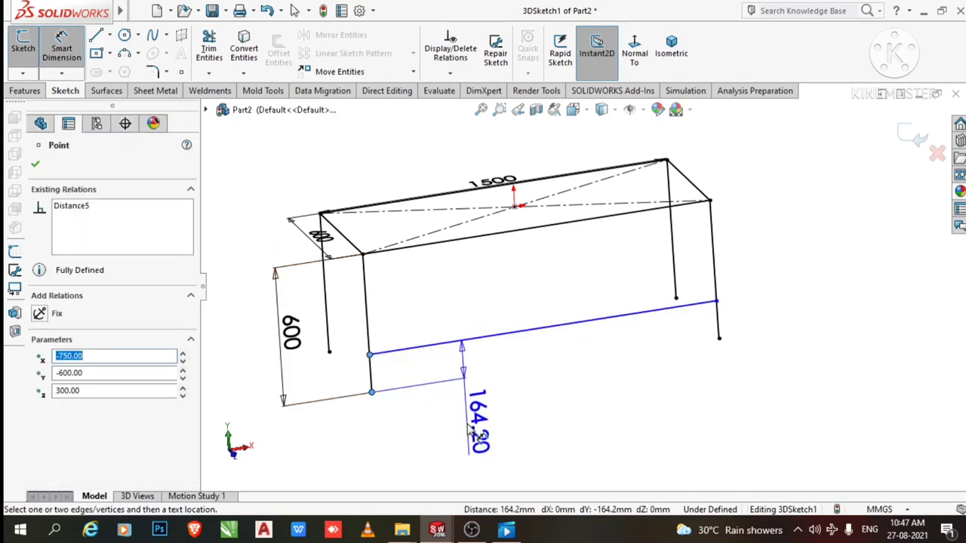
{"action": "left_click", "coordinate": [469, 430]}
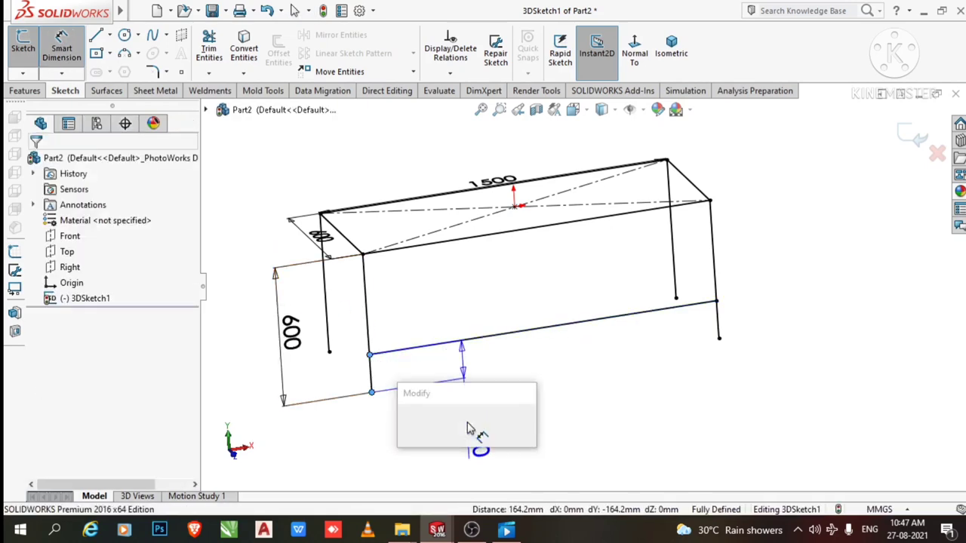
{"action": "type", "text": "15"}
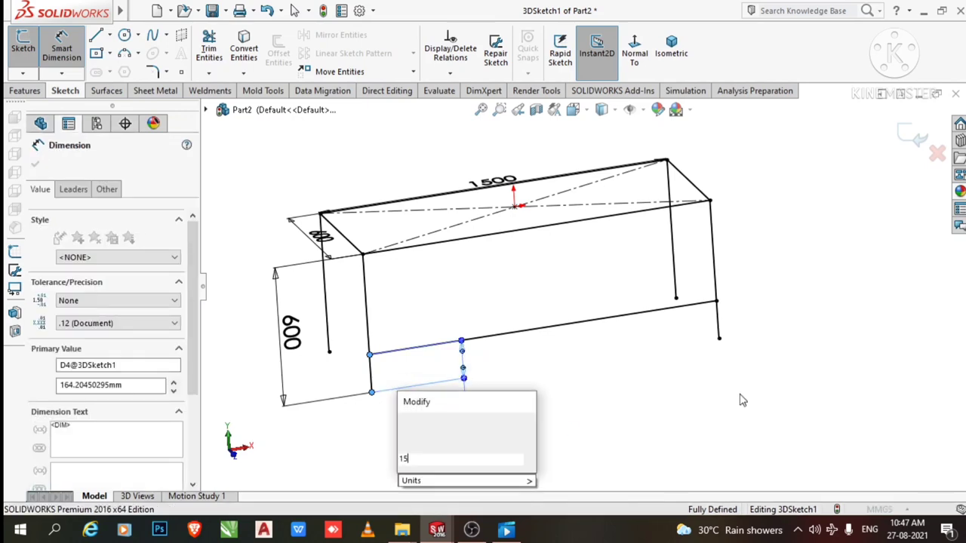
{"action": "type", "text": "0"}
{"action": "key", "text": "Return"}
{"action": "key", "text": "Escape"}
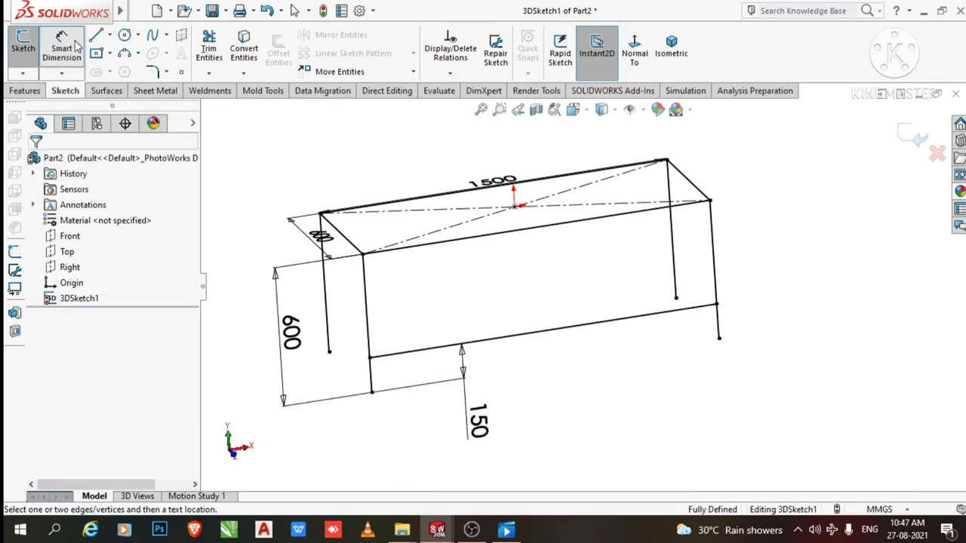
Draw the 600 mm lower side rail between the left-side legs.
{"action": "left_click", "coordinate": [95, 35]}
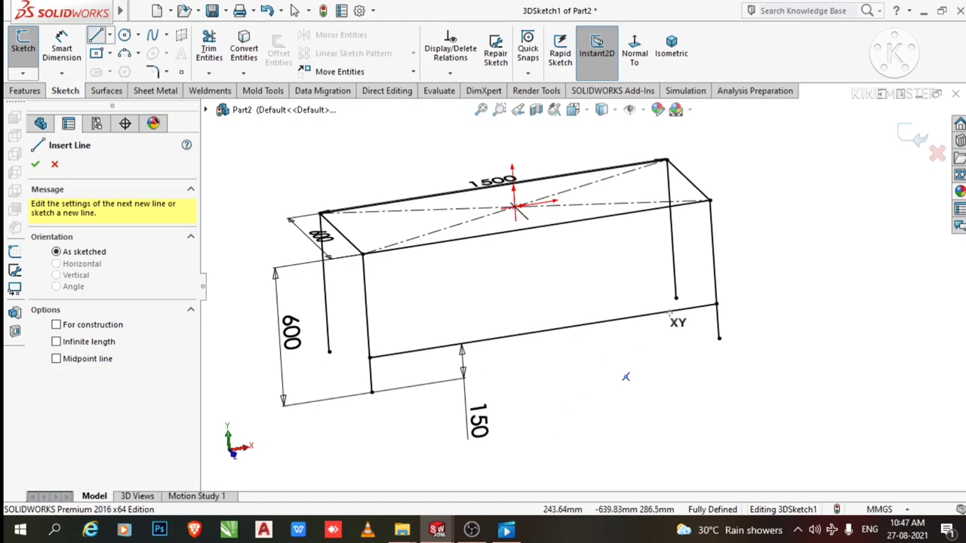
{"action": "mouse_move", "coordinate": [703, 325]}
{"action": "middle_mouse_down"}
{"action": "mouse_move", "coordinate": [582, 356]}
{"action": "mouse_move", "coordinate": [370, 351]}
{"action": "middle_mouse_up"}
{"action": "left_click", "coordinate": [379, 363]}
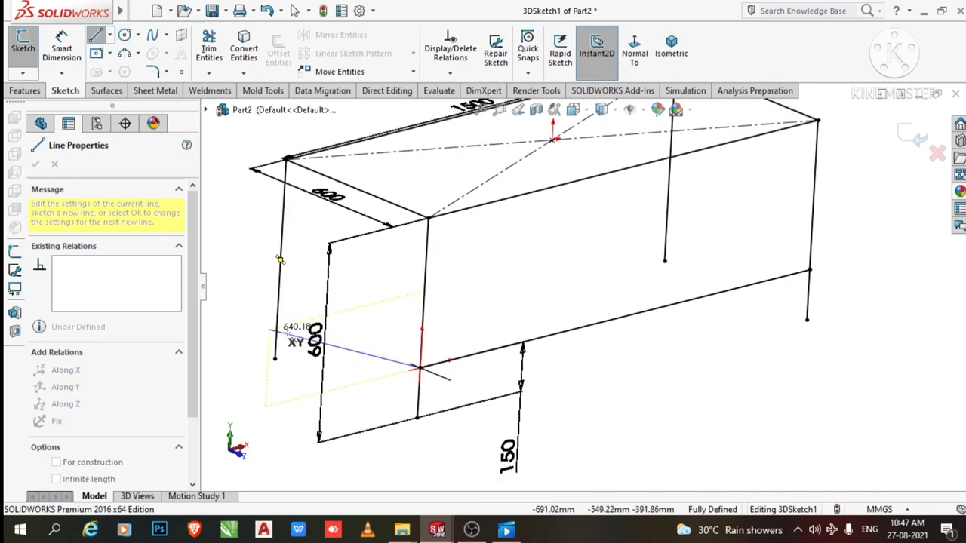
{"action": "scroll", "coordinate": [271, 333], "scroll_direction": "down", "scroll_amount": 2}
{"action": "mouse_move", "coordinate": [321, 351]}
{"action": "middle_mouse_down"}
{"action": "mouse_move", "coordinate": [362, 396]}
{"action": "mouse_move", "coordinate": [370, 424]}
{"action": "mouse_move", "coordinate": [362, 365]}
{"action": "middle_mouse_up"}
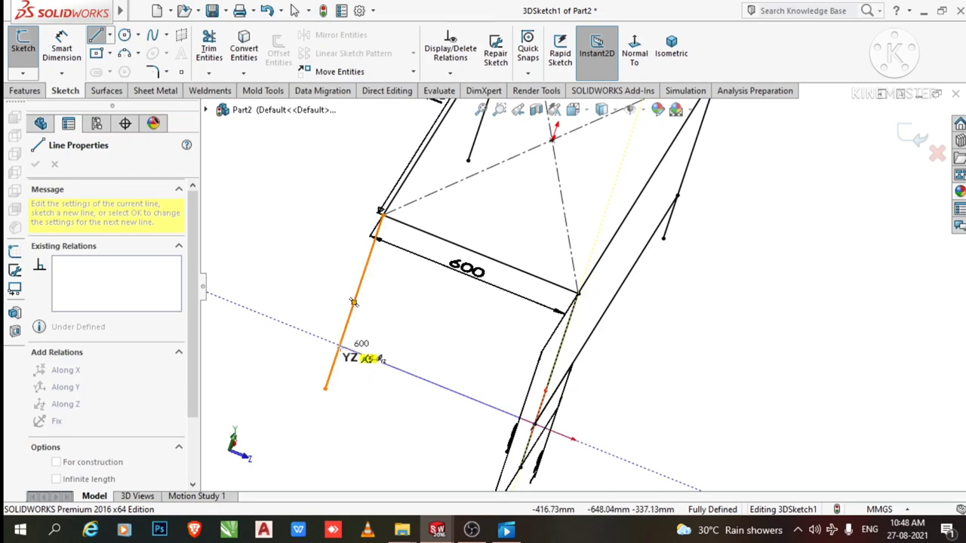
{"action": "left_click", "coordinate": [343, 355]}
{"action": "key", "text": "Escape"}
{"action": "middle_click_drag", "start_coordinate": [352, 459], "coordinate": [349, 459]}
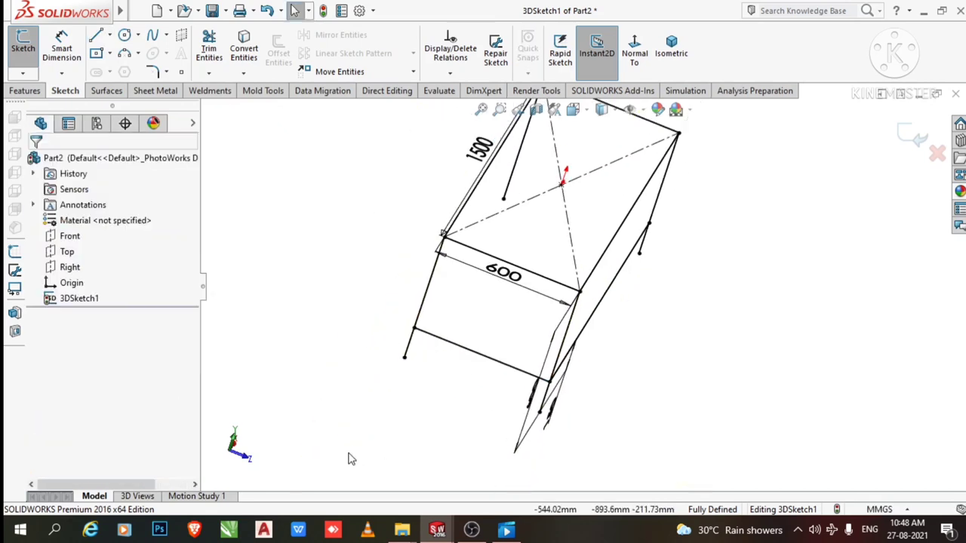
{"action": "scroll", "coordinate": [456, 379], "scroll_direction": "down", "scroll_amount": 2}
{"action": "middle_click_drag", "start_coordinate": [422, 336], "coordinate": [365, 316]}
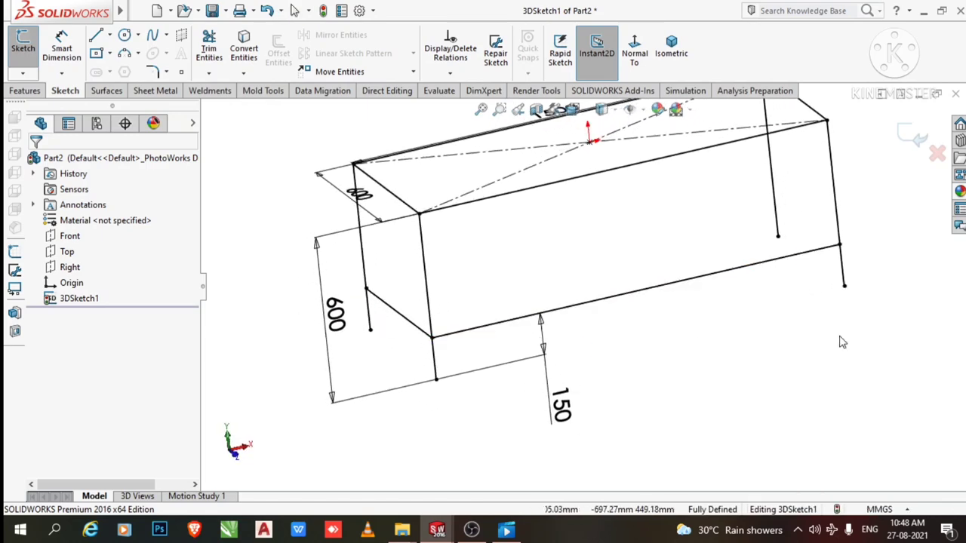
{"action": "mouse_move", "coordinate": [120, 10]}
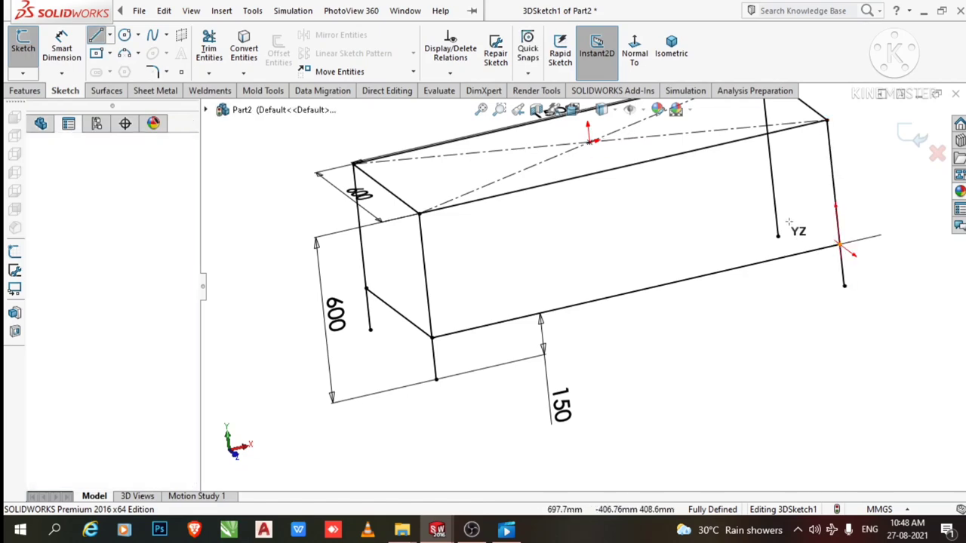
Draw the remaining 600 mm side rail and the 1500 mm back rail to close the lower rectangle.
{"action": "left_click", "coordinate": [839, 246]}
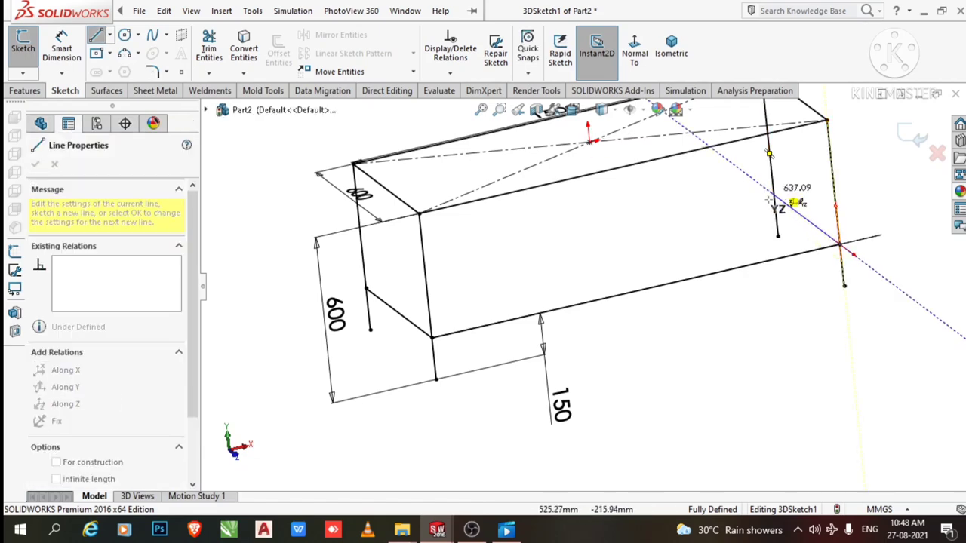
{"action": "middle_click_drag", "start_coordinate": [782, 207], "coordinate": [784, 226]}
{"action": "scroll", "coordinate": [687, 121], "scroll_direction": "down", "scroll_amount": 3}
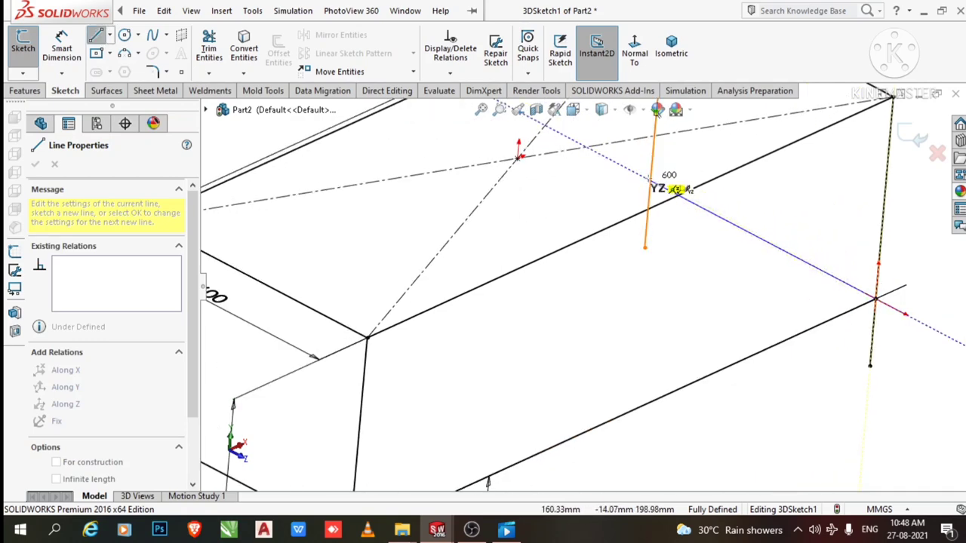
{"action": "left_click", "coordinate": [650, 182]}
{"action": "scroll", "coordinate": [392, 279], "scroll_direction": "up", "scroll_amount": 3}
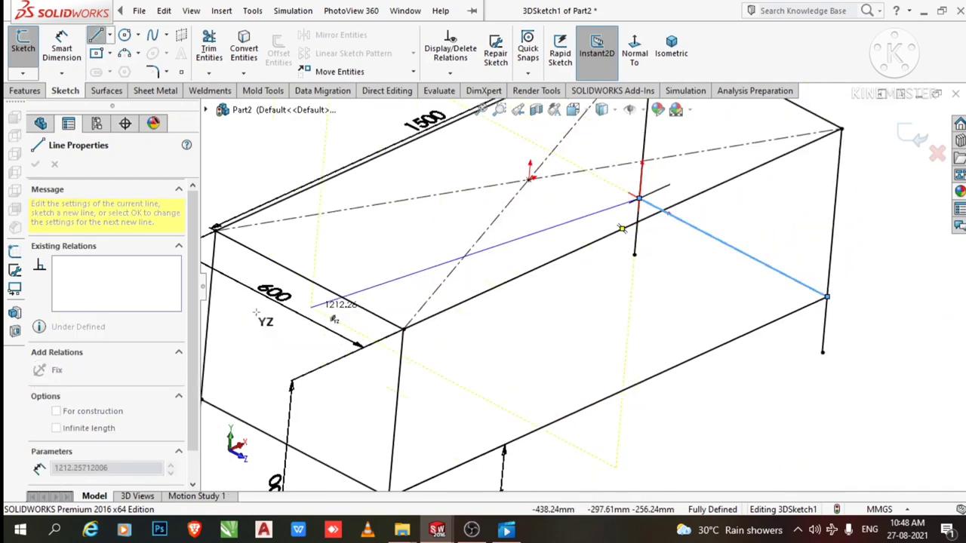
{"action": "scroll", "coordinate": [325, 309], "scroll_direction": "up", "scroll_amount": 2}
{"action": "scroll", "coordinate": [362, 324], "scroll_direction": "down", "scroll_amount": 4}
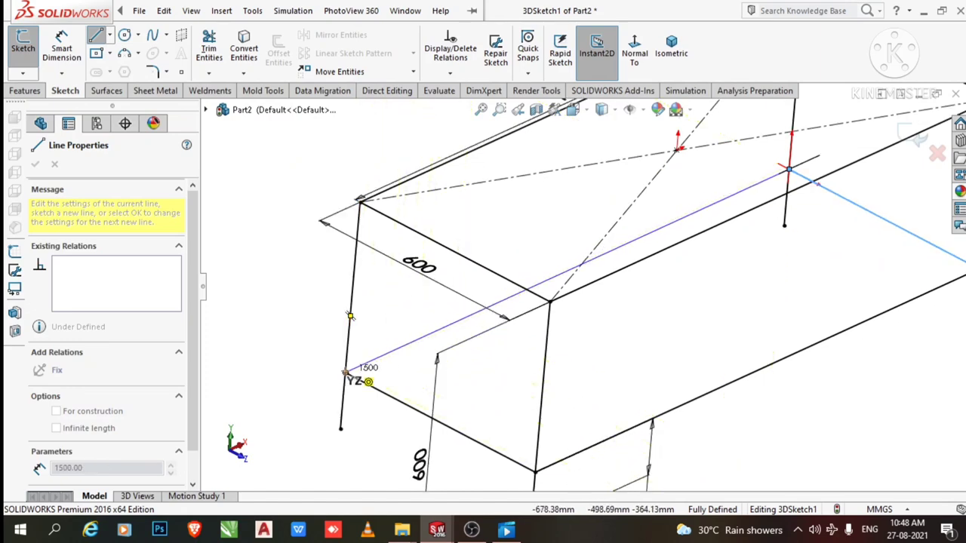
{"action": "left_click", "coordinate": [344, 373]}
{"action": "key", "text": "Escape"}
{"action": "scroll", "coordinate": [291, 402], "scroll_direction": "up", "scroll_amount": 4}
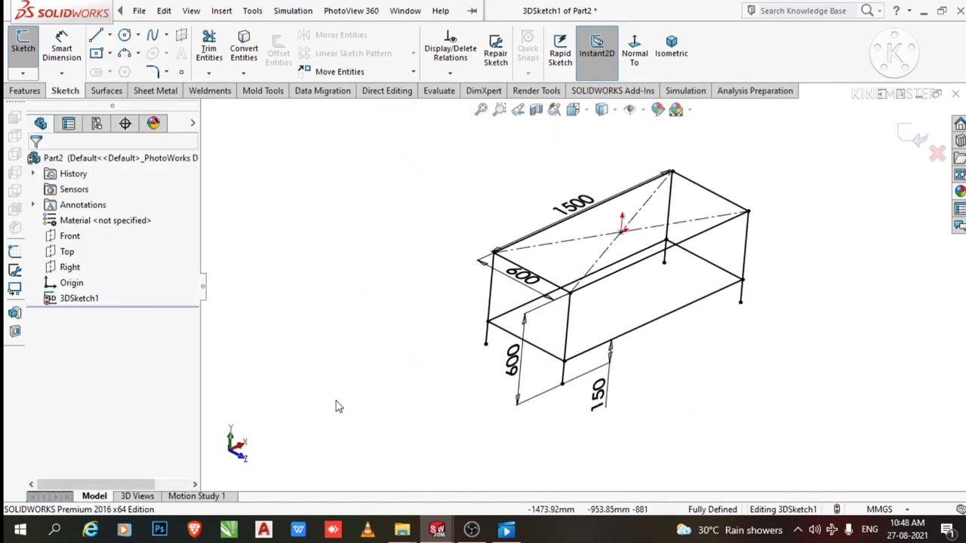
{"action": "middle_click_drag", "start_coordinate": [394, 407], "coordinate": [402, 397]}
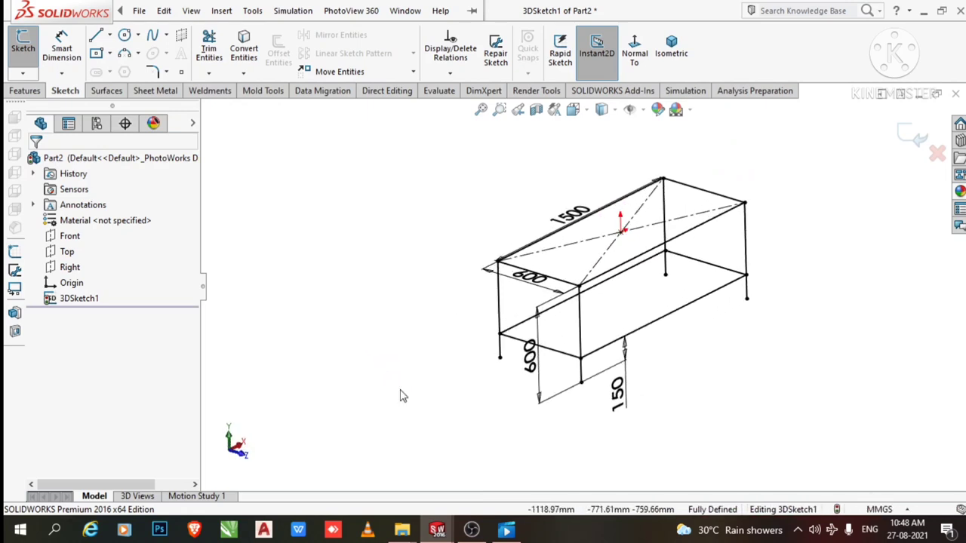
{"action": "scroll", "coordinate": [728, 275], "scroll_direction": "down", "scroll_amount": 3}
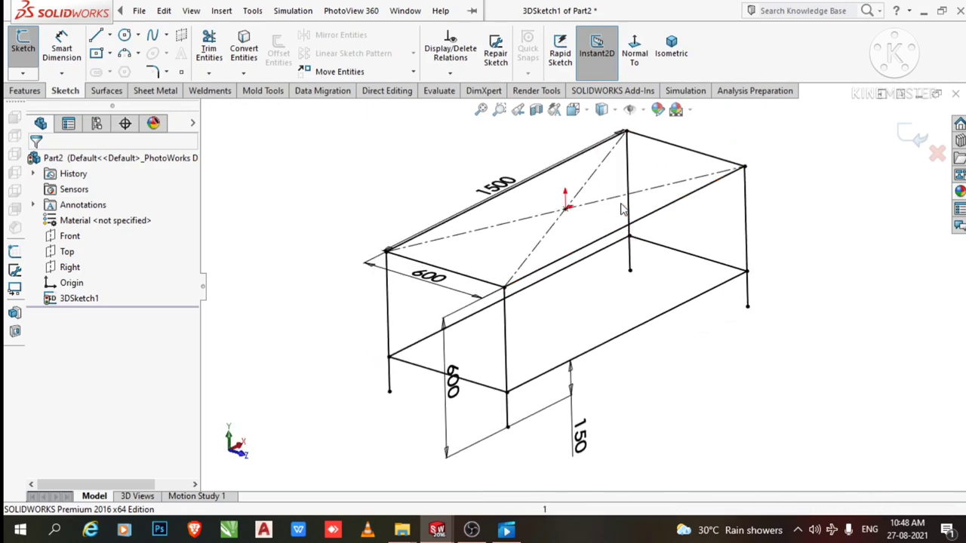
{"action": "scroll", "coordinate": [511, 193], "scroll_direction": "down", "scroll_amount": 2}
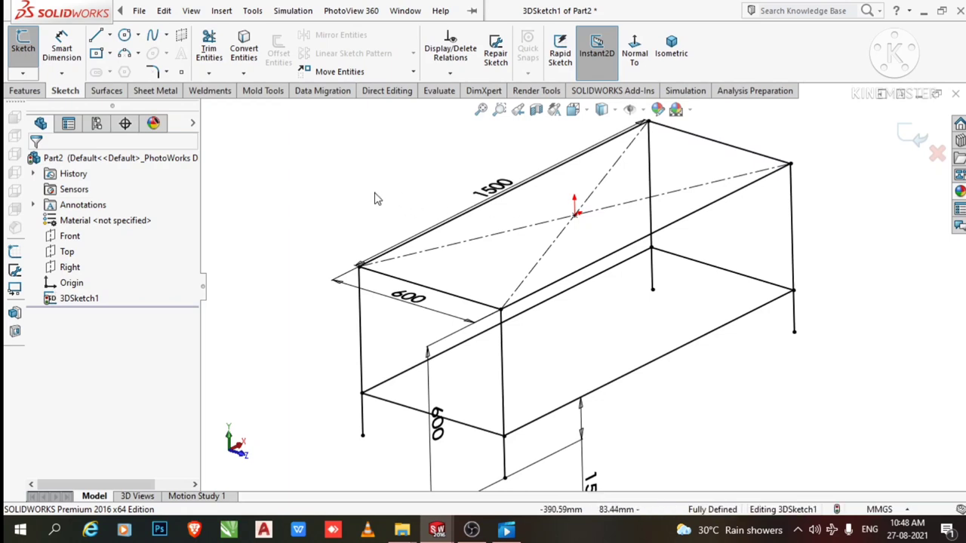
Exit the 3D sketch and start a Structural Member weldment feature.
{"action": "left_click", "coordinate": [914, 135]}
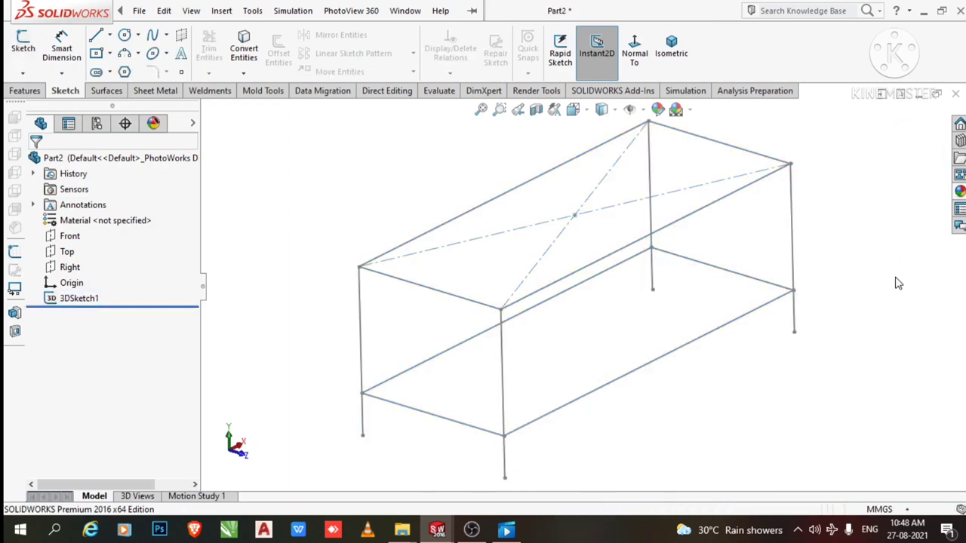
{"action": "left_click", "coordinate": [213, 91]}
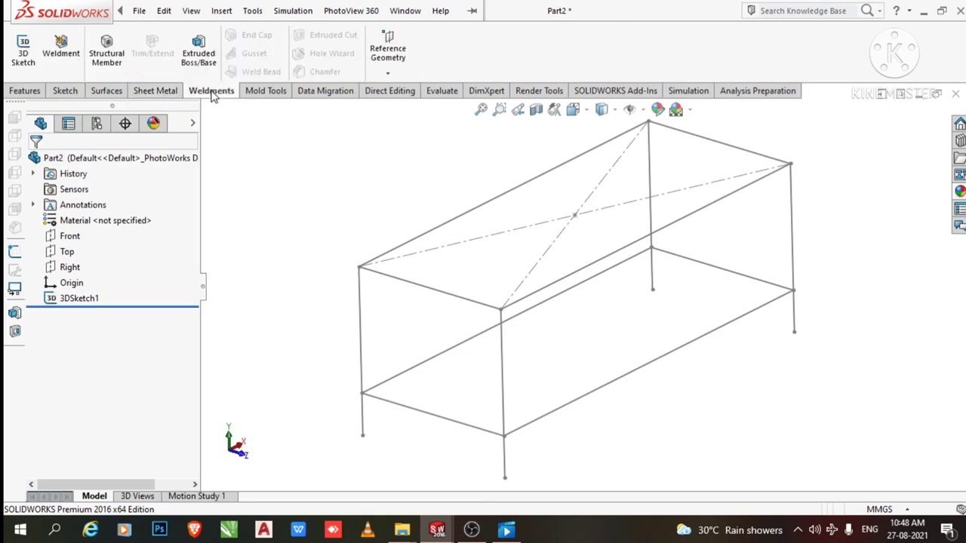
{"action": "left_click", "coordinate": [111, 60]}
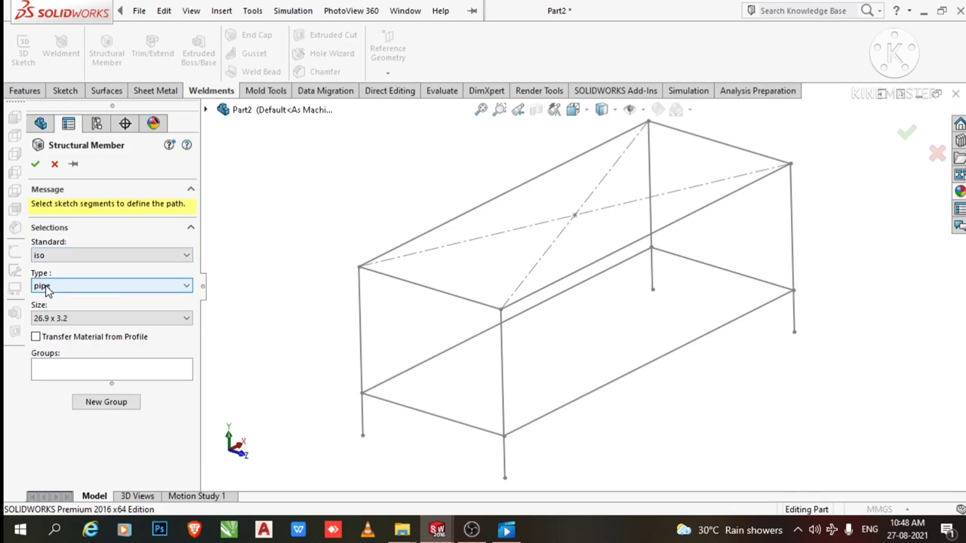
Choose the square tube profile in size 30 x 30 x 2.6.
{"action": "left_click", "coordinate": [46, 290]}
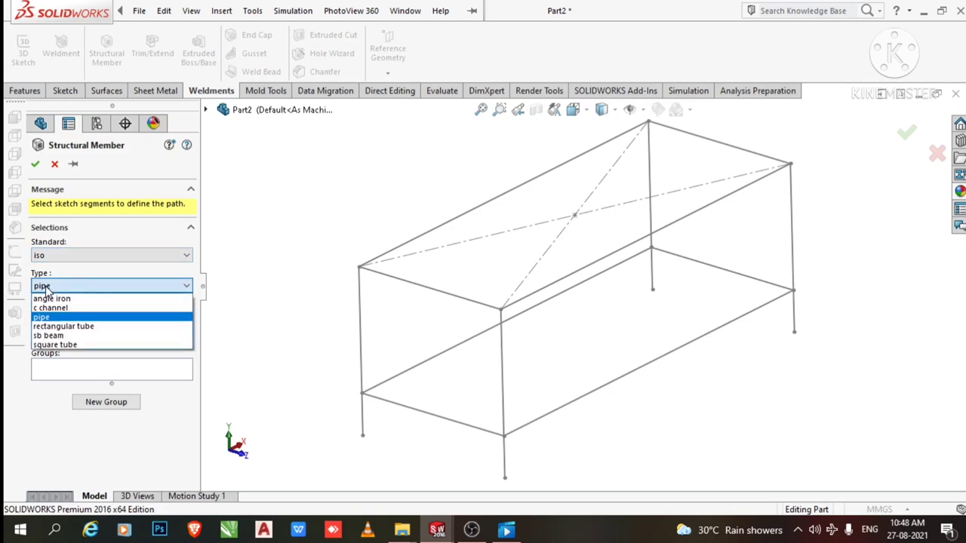
{"action": "left_click", "coordinate": [54, 345]}
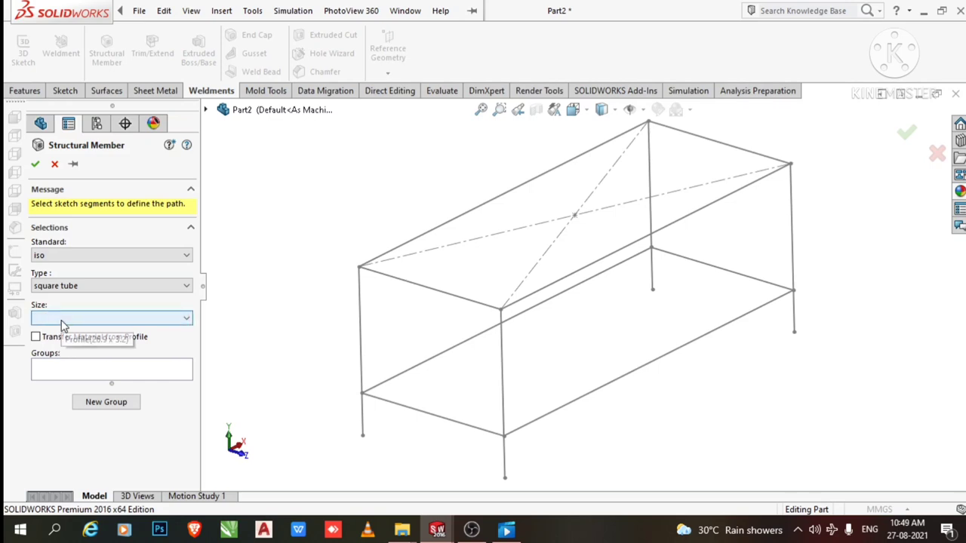
{"action": "left_click", "coordinate": [61, 320]}
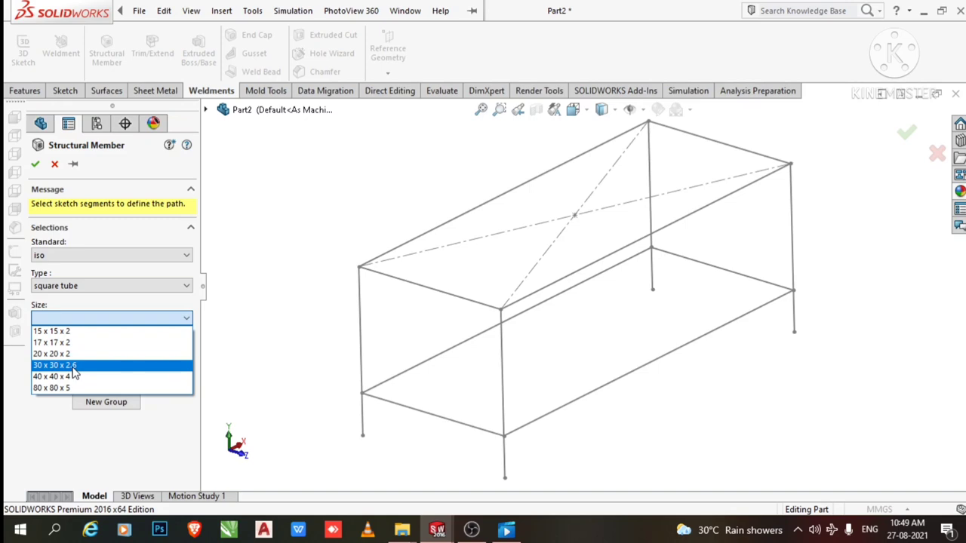
{"action": "left_click", "coordinate": [74, 367]}
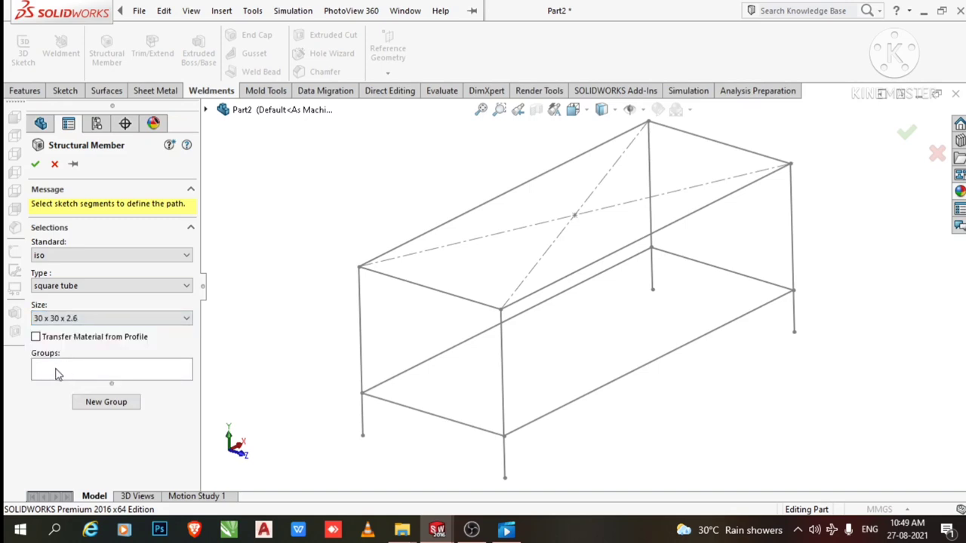
{"action": "left_click", "coordinate": [57, 373]}
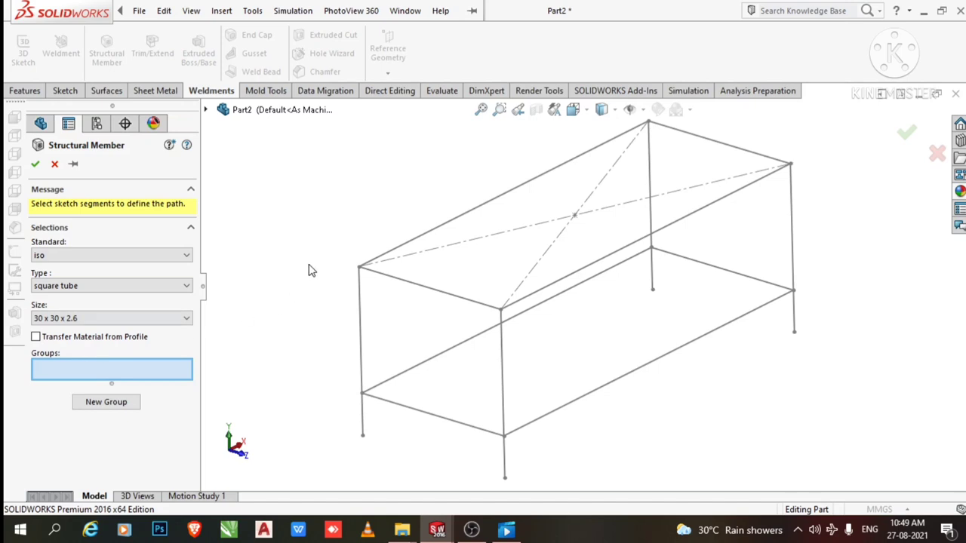
Select the four top edges of the frame as the first square tube path.
{"action": "left_click", "coordinate": [436, 234]}
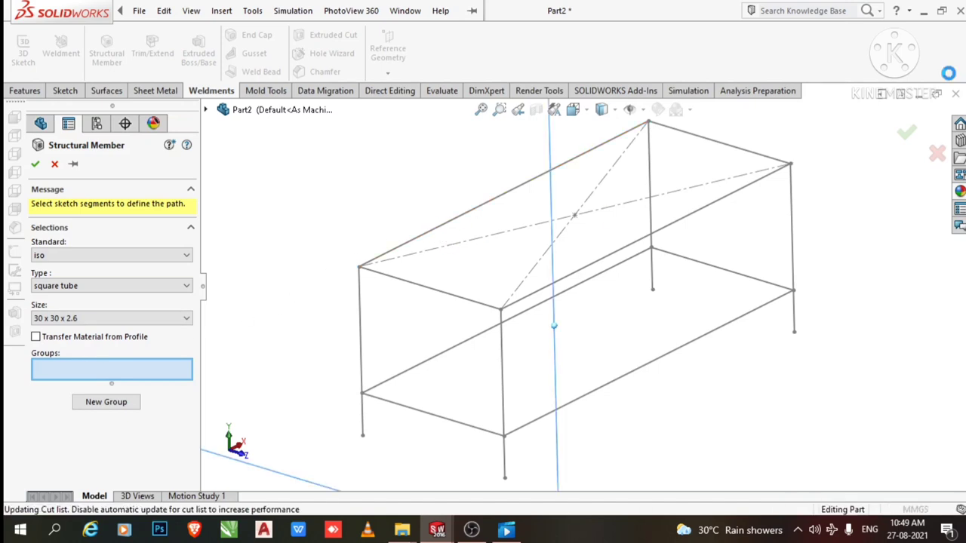
{"action": "left_click", "coordinate": [688, 136]}
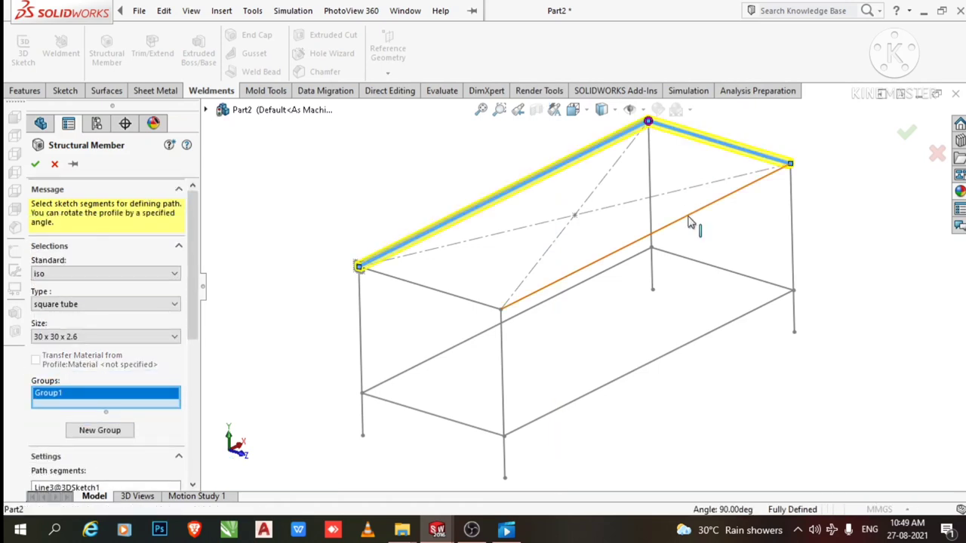
{"action": "left_click", "coordinate": [688, 221]}
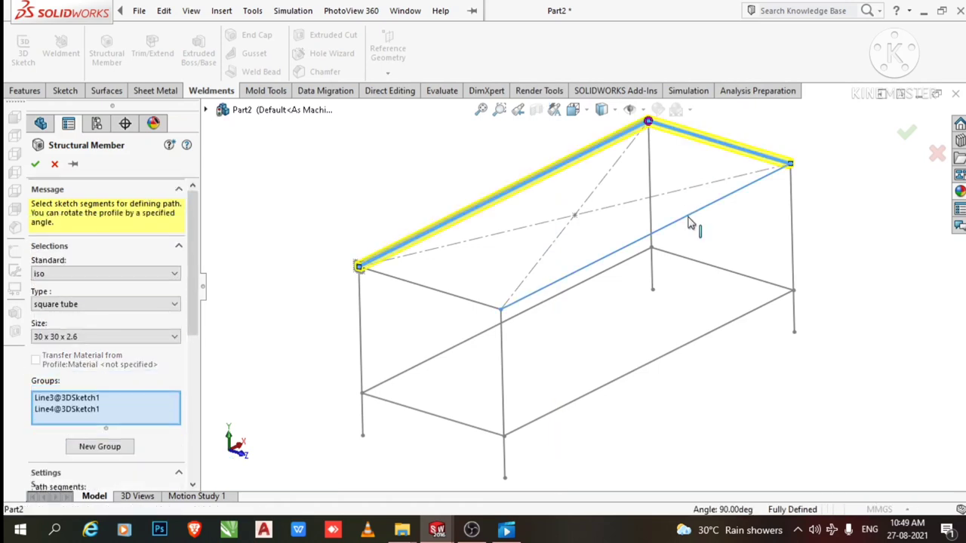
{"action": "left_click", "coordinate": [421, 292]}
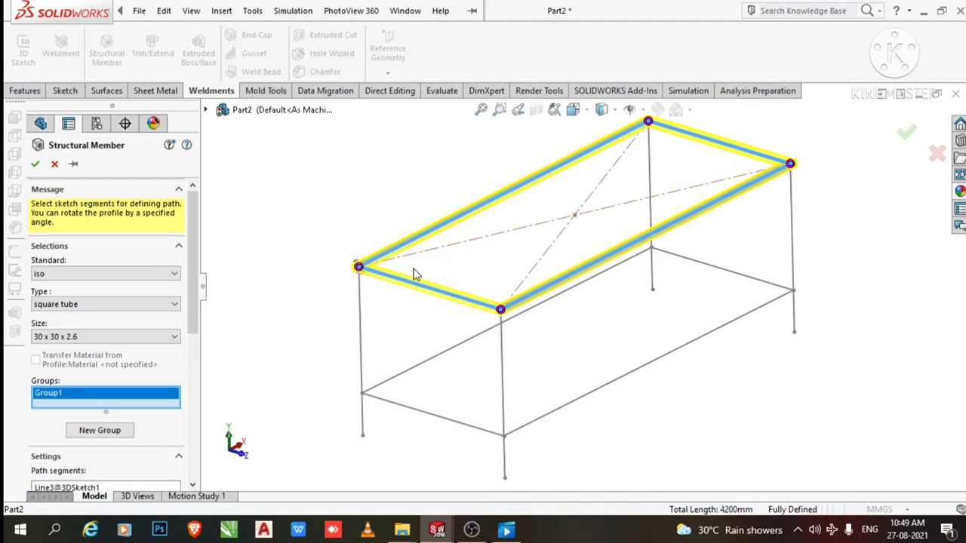
Create a second member group containing the front-left, front-right and back leg lines.
{"action": "left_click", "coordinate": [98, 431]}
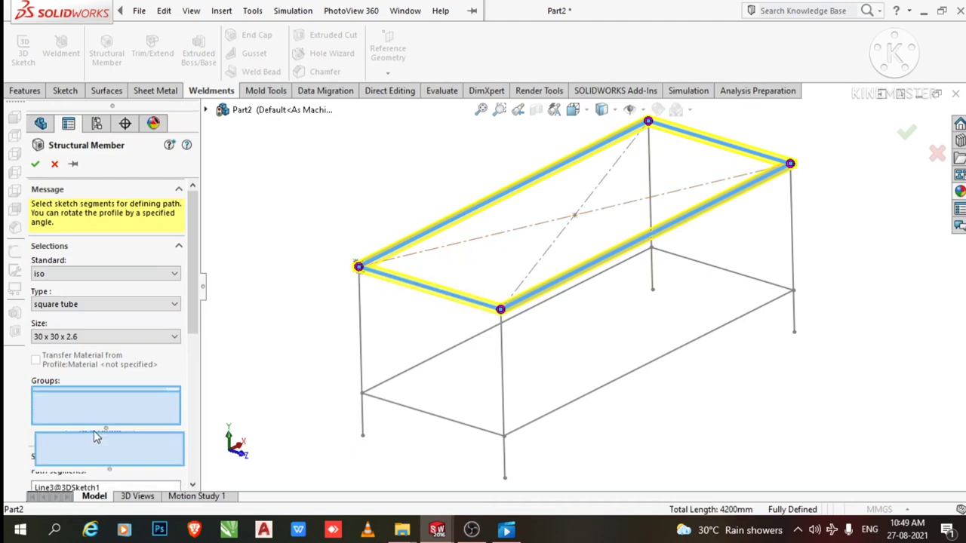
{"action": "left_click", "coordinate": [361, 308]}
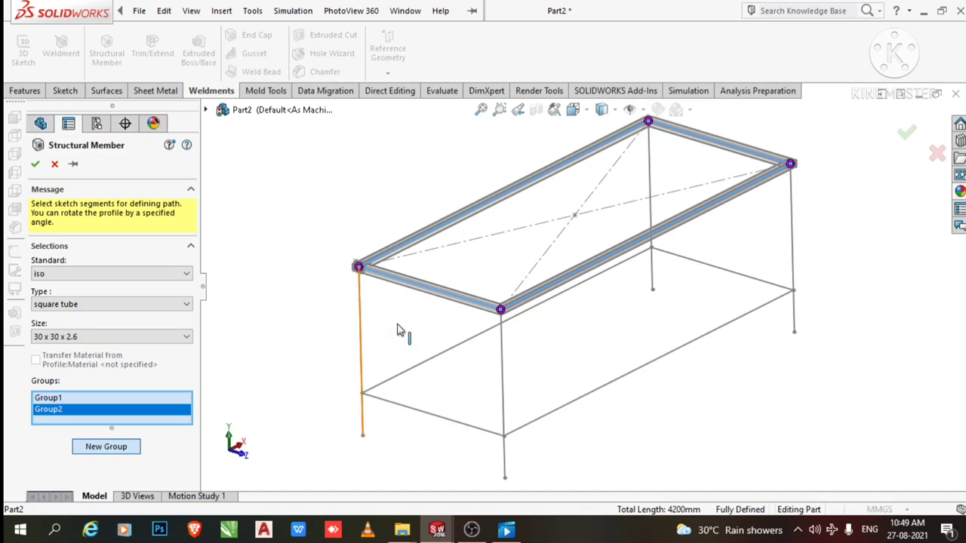
{"action": "left_click", "coordinate": [504, 346]}
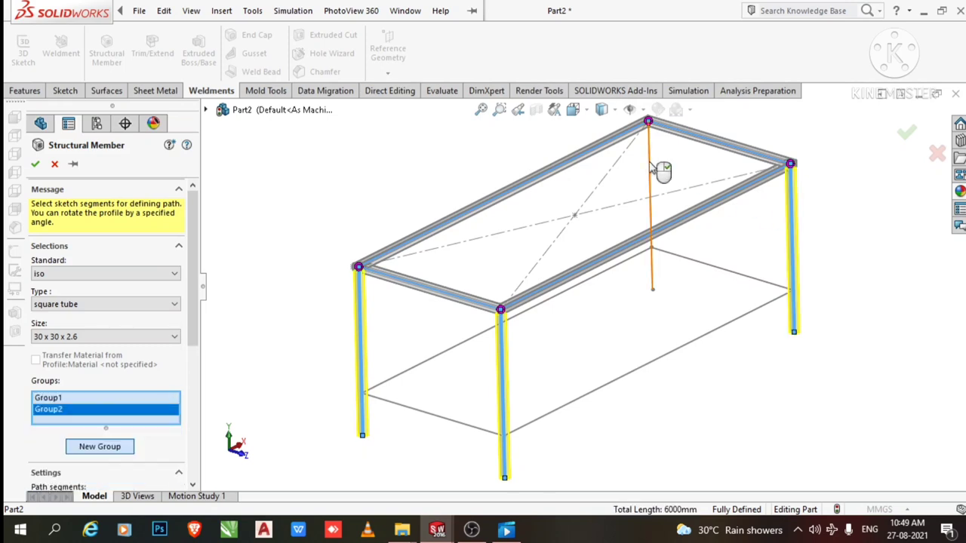
{"action": "left_click", "coordinate": [651, 168]}
Create Group3 from the four lower rails and accept the 30 x 30 x 2.6 square tube members.
{"action": "left_click", "coordinate": [83, 450]}
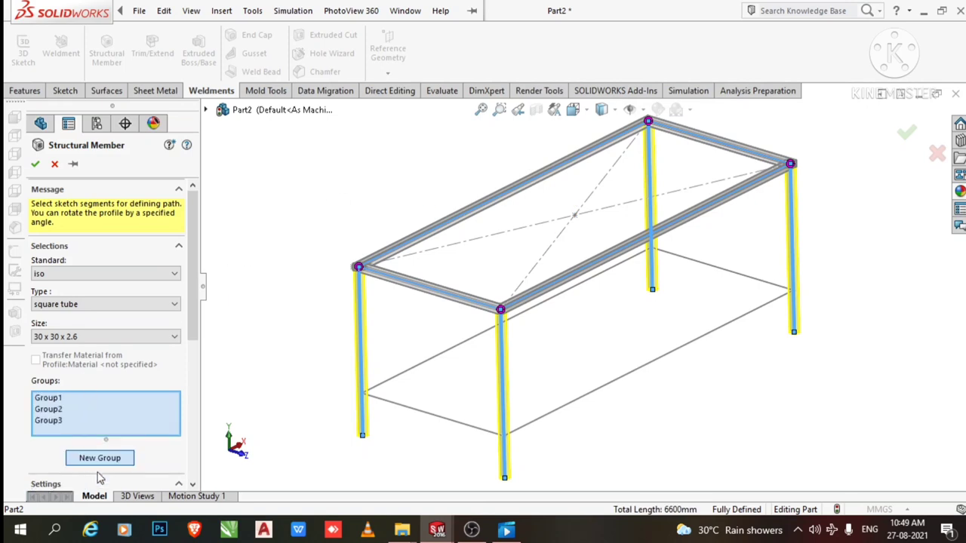
{"action": "left_click", "coordinate": [599, 398]}
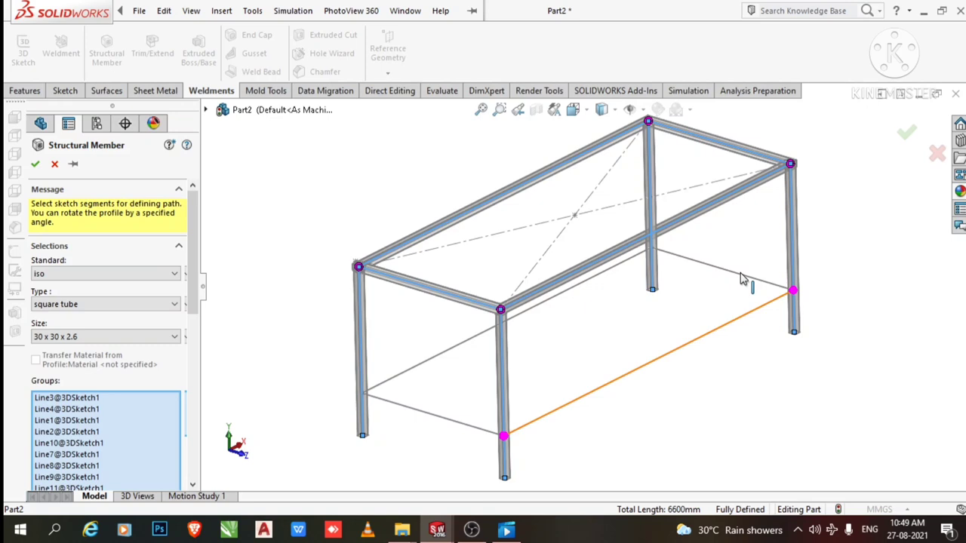
{"action": "left_click", "coordinate": [742, 276]}
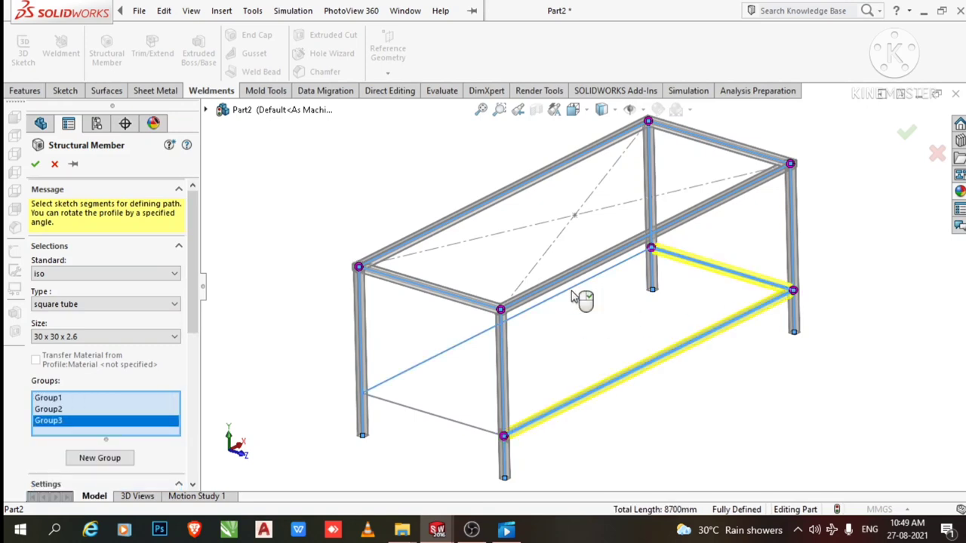
{"action": "left_click", "coordinate": [427, 356]}
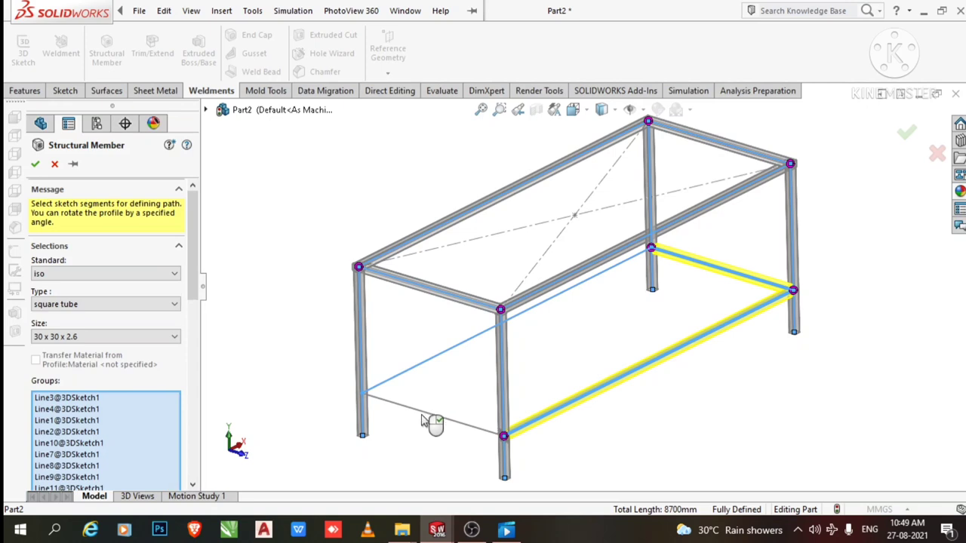
{"action": "left_click", "coordinate": [423, 420]}
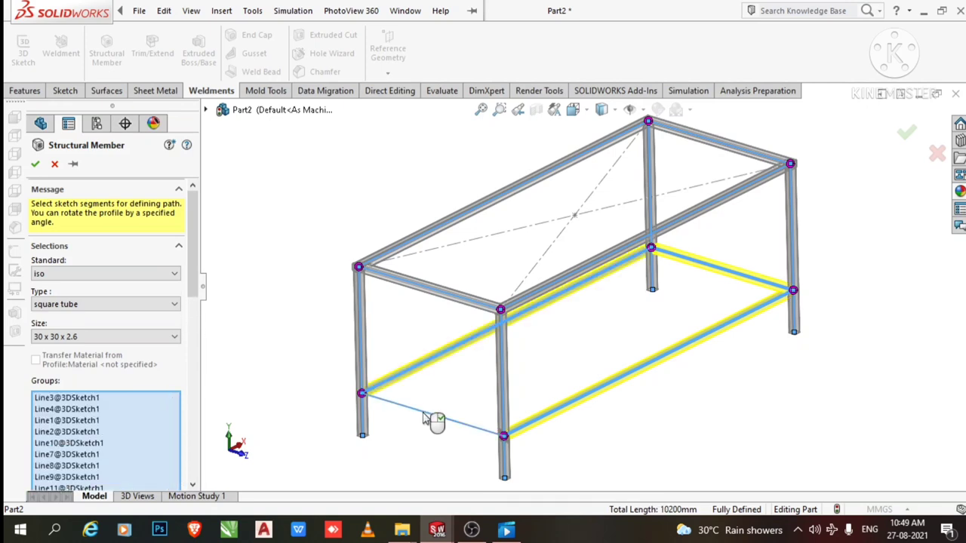
{"action": "left_click", "coordinate": [35, 166]}
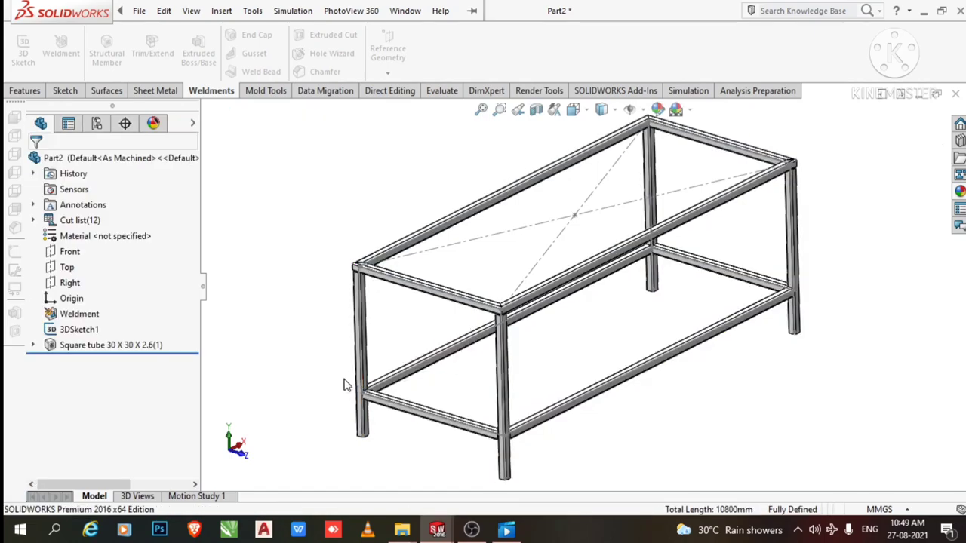
{"action": "scroll", "coordinate": [345, 381], "scroll_direction": "down", "scroll_amount": 3}
{"action": "scroll", "coordinate": [440, 386], "scroll_direction": "down", "scroll_amount": 3}
{"action": "scroll", "coordinate": [366, 313], "scroll_direction": "up", "scroll_amount": 2}
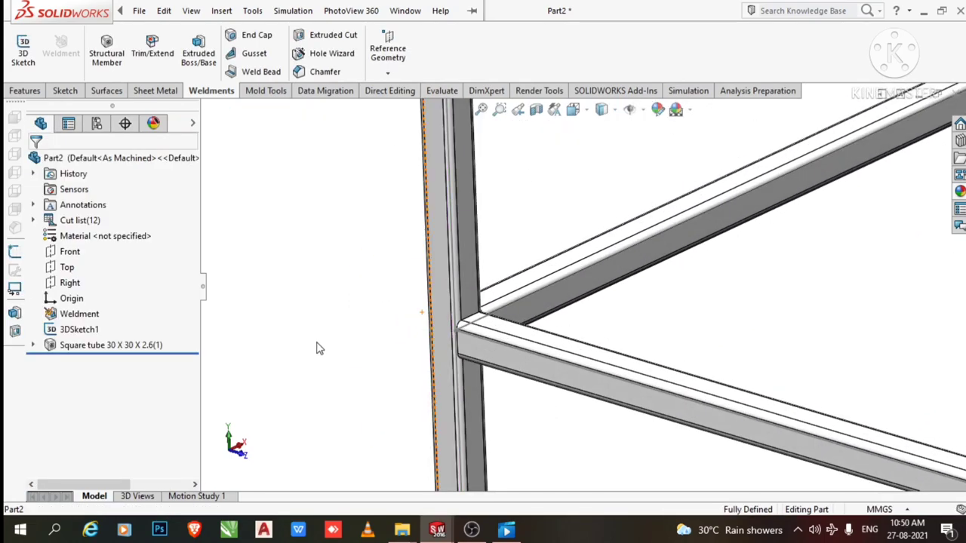
{"action": "scroll", "coordinate": [351, 354], "scroll_direction": "up", "scroll_amount": 2}
{"action": "scroll", "coordinate": [572, 311], "scroll_direction": "up", "scroll_amount": 2}
{"action": "mouse_move", "coordinate": [571, 310]}
{"action": "middle_mouse_down"}
{"action": "mouse_move", "coordinate": [526, 306]}
{"action": "mouse_move", "coordinate": [556, 319]}
{"action": "middle_mouse_up"}
{"action": "scroll", "coordinate": [604, 287], "scroll_direction": "up", "scroll_amount": 3}
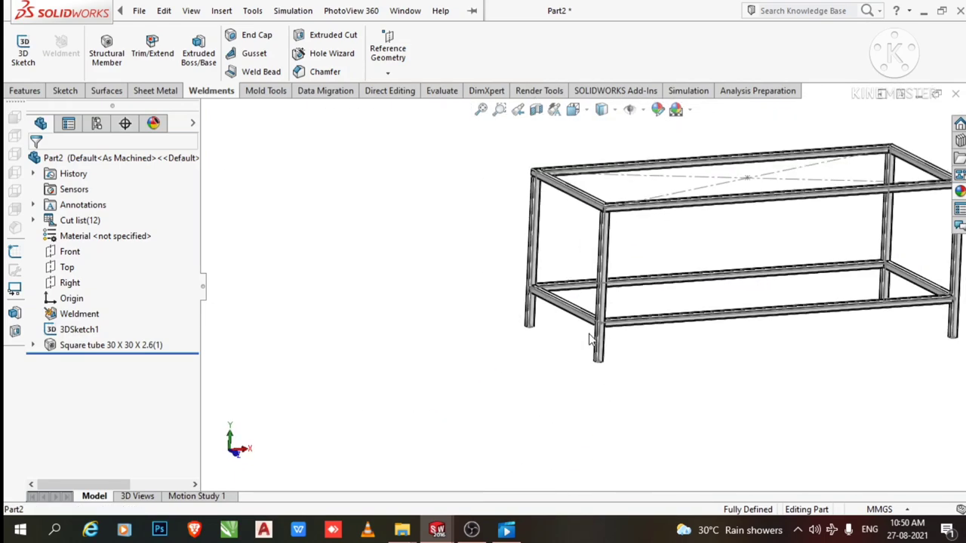
{"action": "scroll", "coordinate": [682, 222], "scroll_direction": "up", "scroll_amount": 2}
{"action": "scroll", "coordinate": [665, 285], "scroll_direction": "down", "scroll_amount": 1}
{"action": "mouse_move", "coordinate": [664, 285]}
{"action": "middle_mouse_down"}
{"action": "mouse_move", "coordinate": [686, 340]}
{"action": "mouse_move", "coordinate": [765, 250]}
{"action": "middle_mouse_up"}
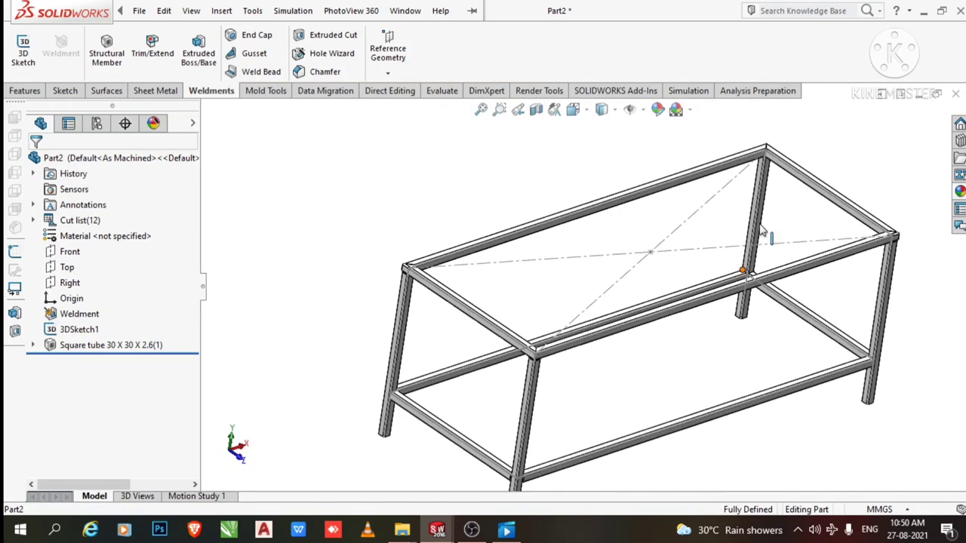
{"action": "scroll", "coordinate": [724, 211], "scroll_direction": "down", "scroll_amount": 3}
{"action": "scroll", "coordinate": [712, 183], "scroll_direction": "down", "scroll_amount": 3}
{"action": "mouse_move", "coordinate": [712, 183]}
{"action": "middle_mouse_down"}
{"action": "mouse_move", "coordinate": [615, 211]}
{"action": "mouse_move", "coordinate": [612, 280]}
{"action": "mouse_move", "coordinate": [618, 296]}
{"action": "mouse_move", "coordinate": [733, 340]}
{"action": "mouse_move", "coordinate": [589, 244]}
{"action": "mouse_move", "coordinate": [600, 241]}
{"action": "middle_mouse_up"}
{"action": "scroll", "coordinate": [619, 294], "scroll_direction": "up", "scroll_amount": 2}
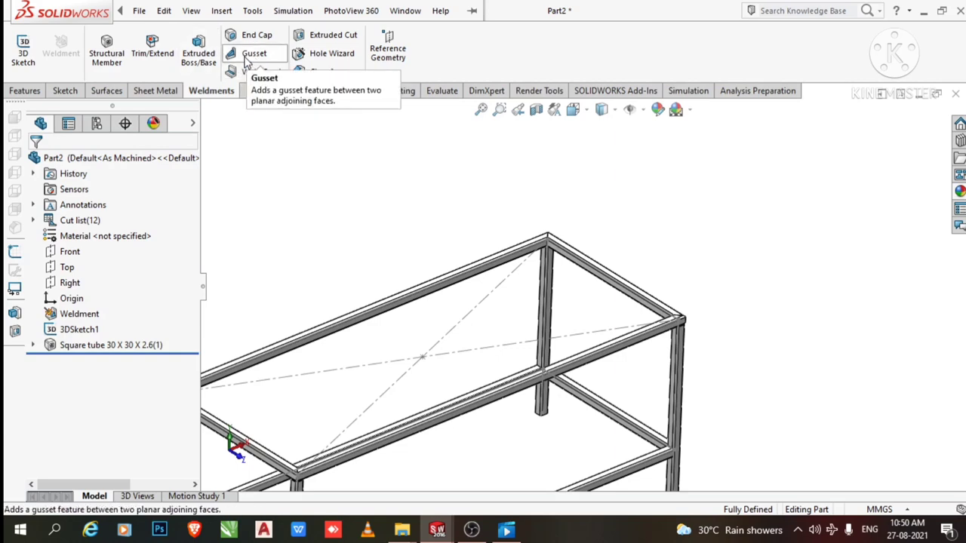
Start a gusset and pick the two adjoining top tube faces at the corner.
{"action": "left_click", "coordinate": [246, 60]}
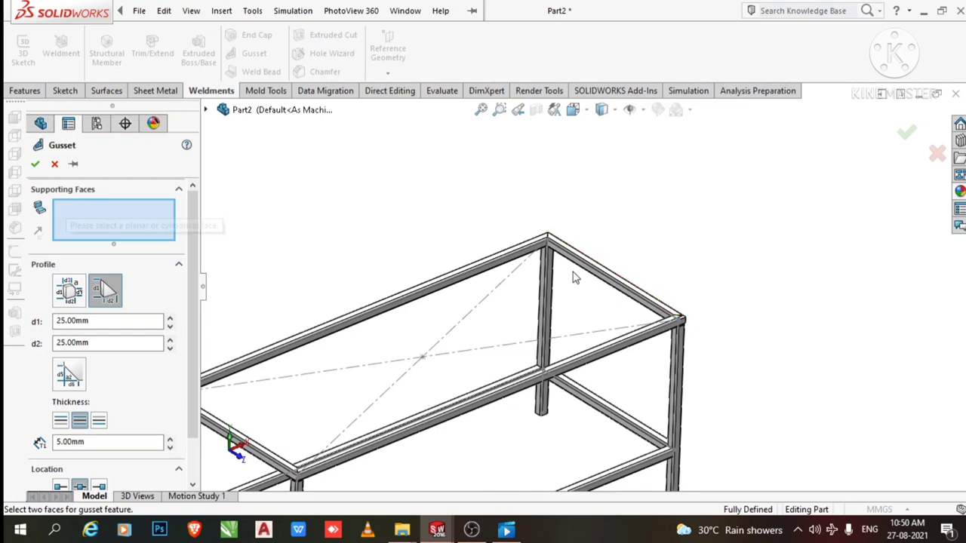
{"action": "scroll", "coordinate": [531, 229], "scroll_direction": "down", "scroll_amount": 3}
{"action": "scroll", "coordinate": [530, 231], "scroll_direction": "down", "scroll_amount": 2}
{"action": "scroll", "coordinate": [529, 231], "scroll_direction": "down", "scroll_amount": 1}
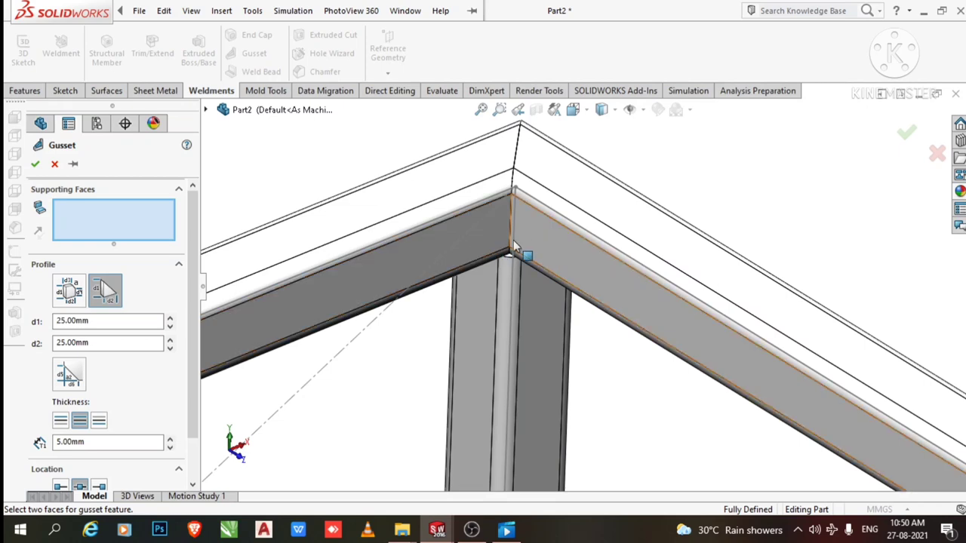
{"action": "left_click", "coordinate": [462, 230]}
{"action": "left_click", "coordinate": [557, 244]}
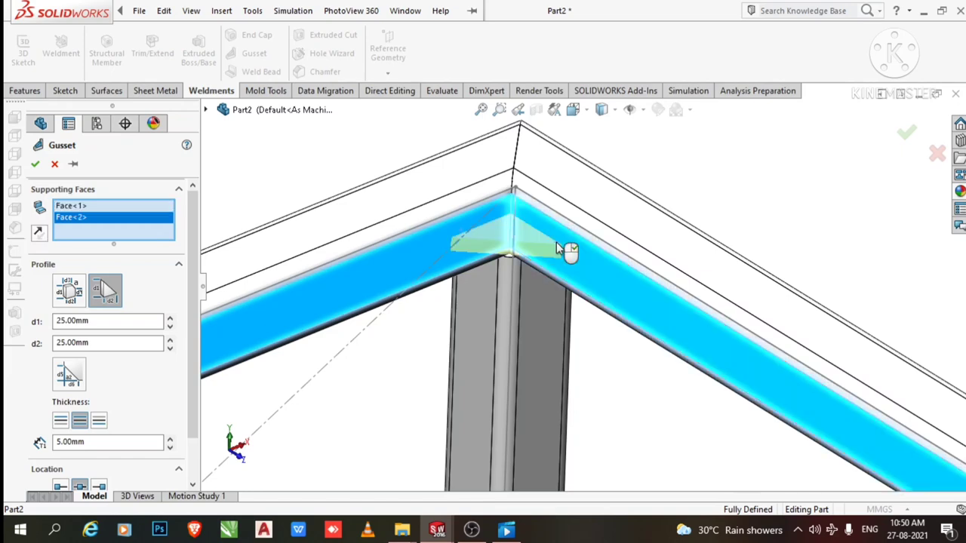
{"action": "scroll", "coordinate": [543, 244], "scroll_direction": "down", "scroll_amount": 1}
{"action": "scroll", "coordinate": [524, 243], "scroll_direction": "down", "scroll_amount": 1}
{"action": "scroll", "coordinate": [526, 253], "scroll_direction": "down", "scroll_amount": 1}
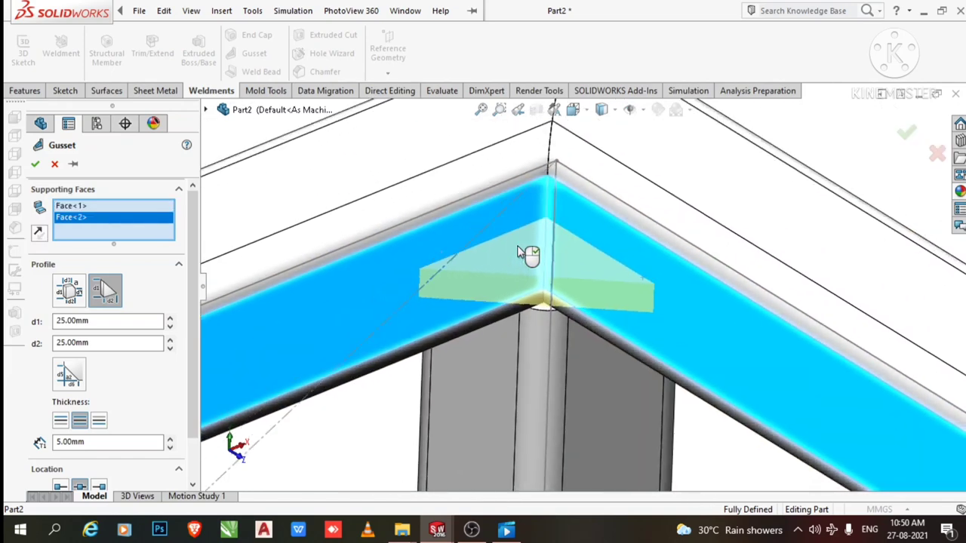
{"action": "scroll", "coordinate": [528, 255], "scroll_direction": "up", "scroll_amount": 1}
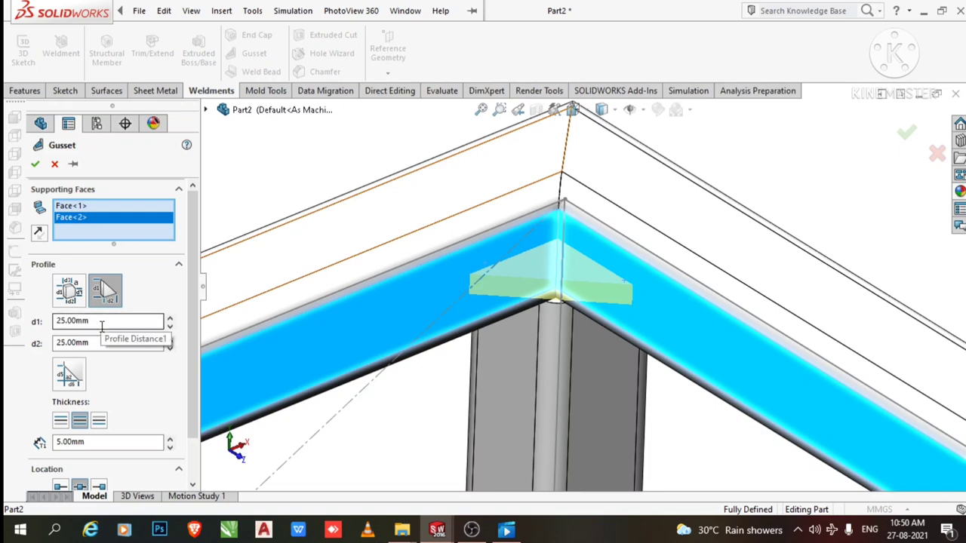
Set both gusset leg lengths, d1 and d2, to 45 mm.
{"action": "left_click", "coordinate": [102, 323]}
{"action": "type", "text": "45"}
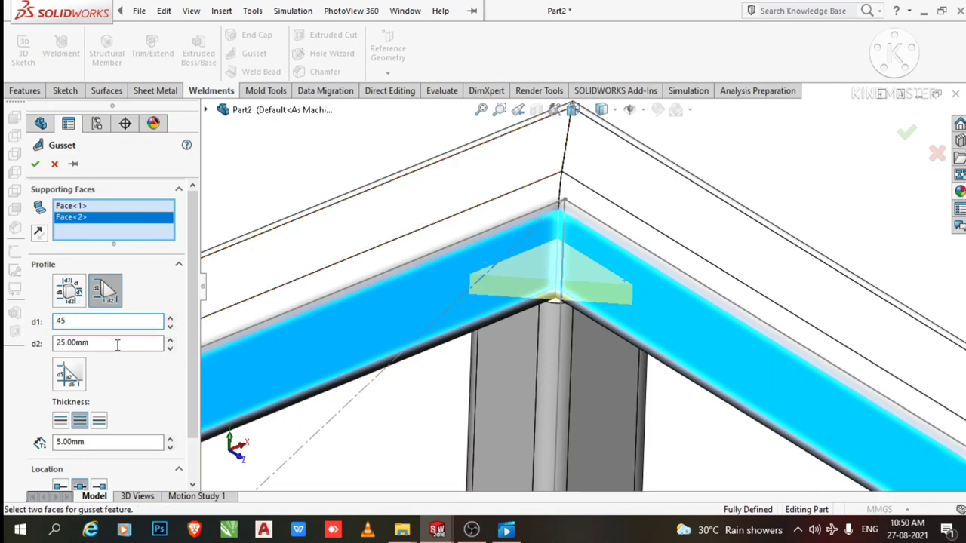
{"action": "left_click", "coordinate": [85, 346]}
{"action": "type", "text": "45"}
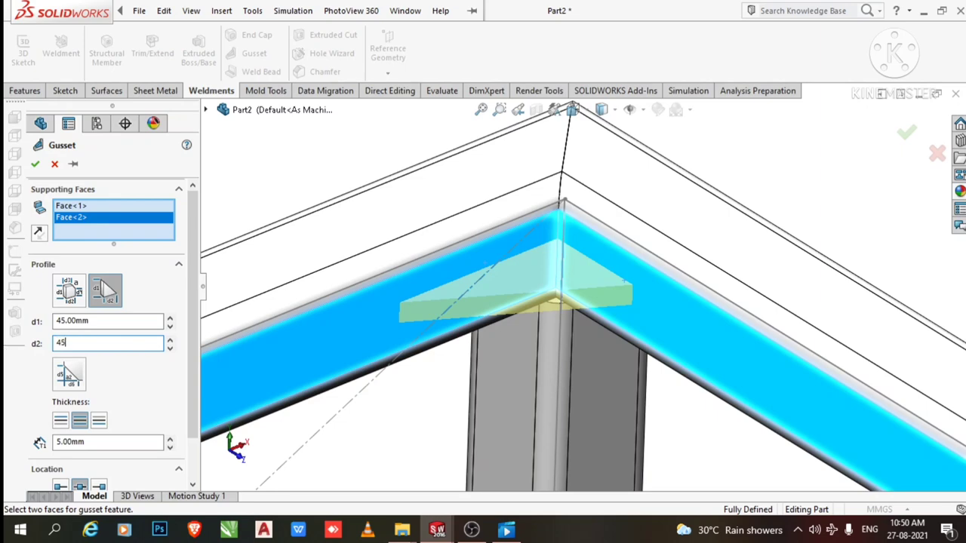
{"action": "key", "text": "Return"}
{"action": "scroll", "coordinate": [415, 335], "scroll_direction": "up", "scroll_amount": 3}
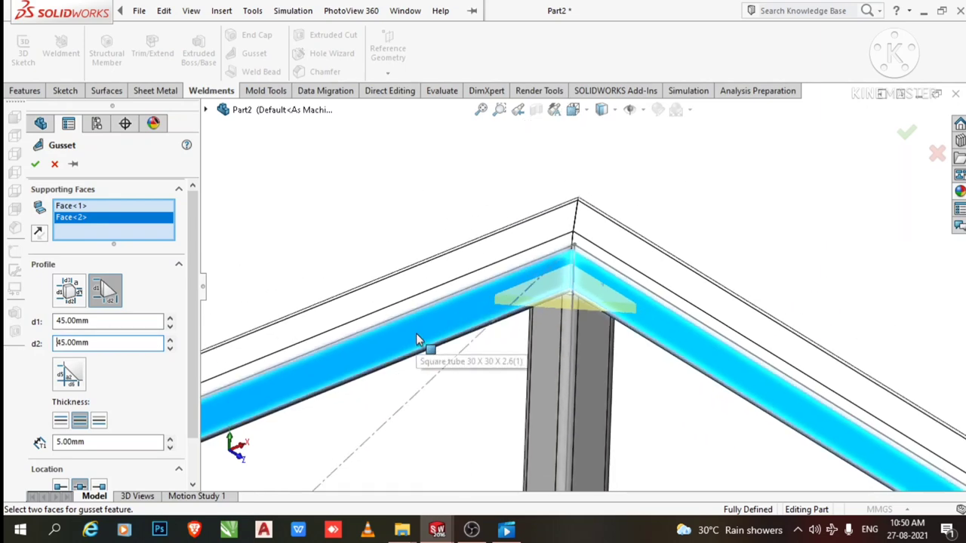
{"action": "scroll", "coordinate": [416, 333], "scroll_direction": "up", "scroll_amount": 2}
{"action": "scroll", "coordinate": [416, 333], "scroll_direction": "up", "scroll_amount": 1}
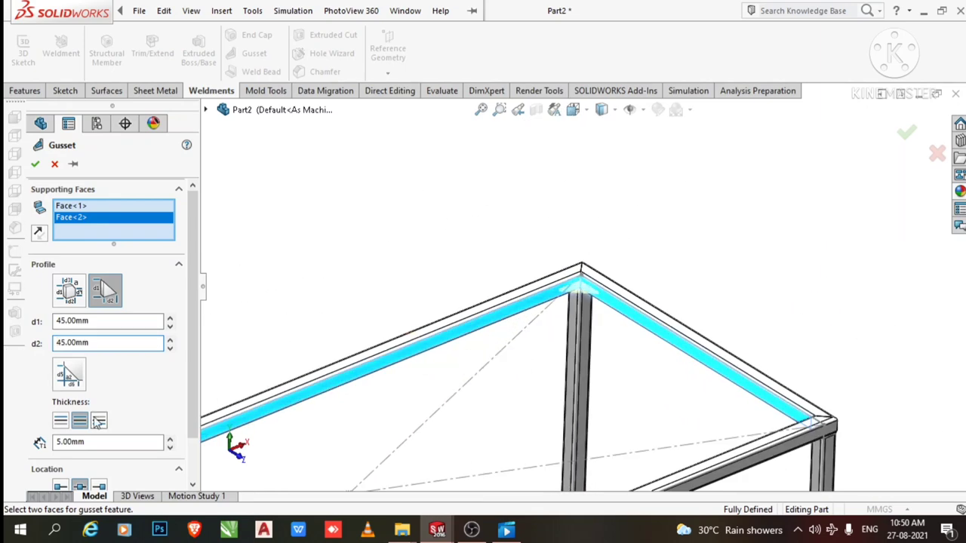
Set the gusset thickness to 5 mm.
{"action": "scroll", "coordinate": [85, 457], "scroll_direction": "down", "scroll_amount": 2}
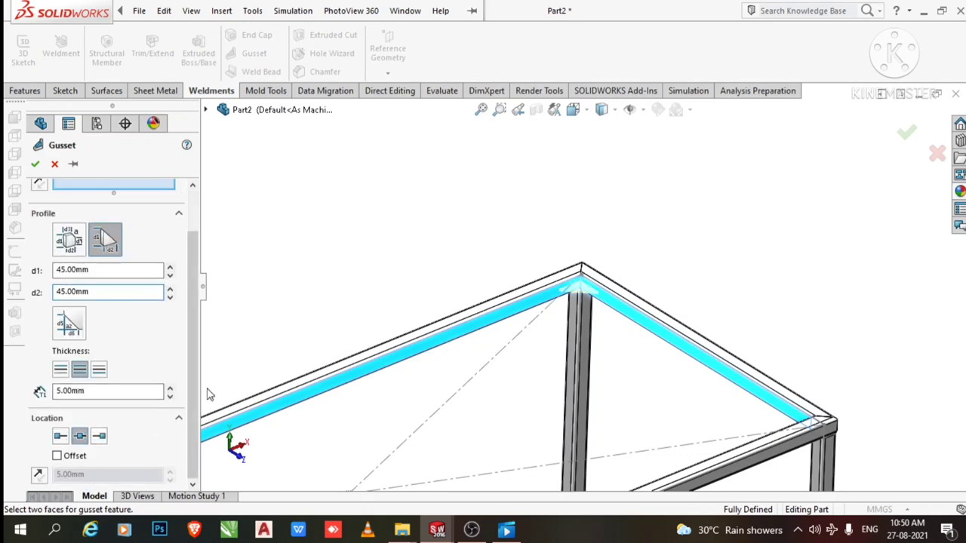
{"action": "scroll", "coordinate": [582, 295], "scroll_direction": "down", "scroll_amount": 1}
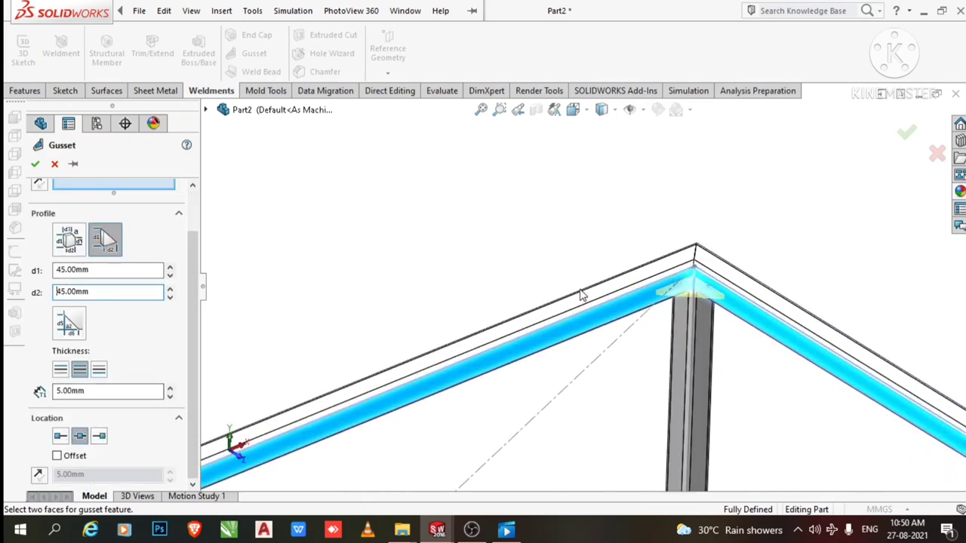
{"action": "scroll", "coordinate": [233, 446], "scroll_direction": "down", "scroll_amount": 1}
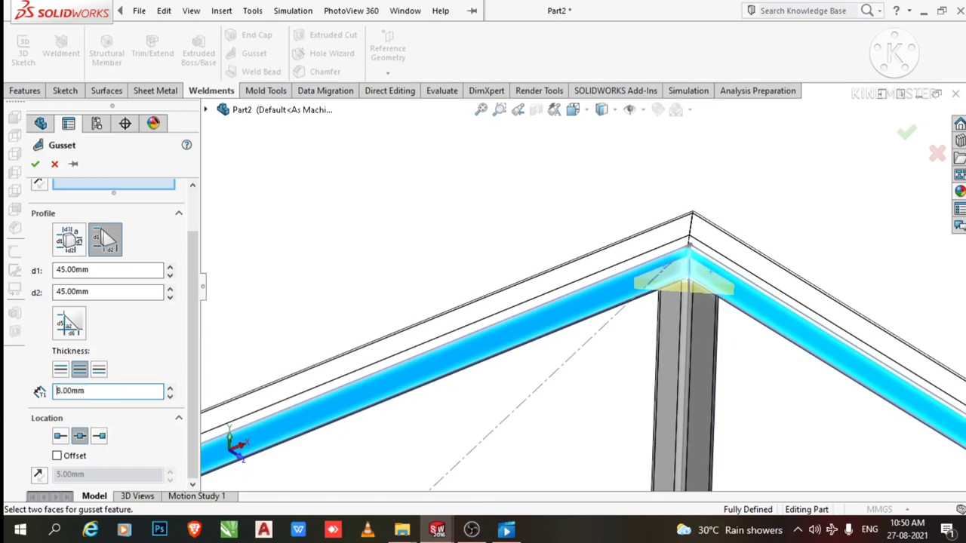
{"action": "scroll", "coordinate": [626, 264], "scroll_direction": "down", "scroll_amount": 1}
{"action": "scroll", "coordinate": [567, 269], "scroll_direction": "down", "scroll_amount": 1}
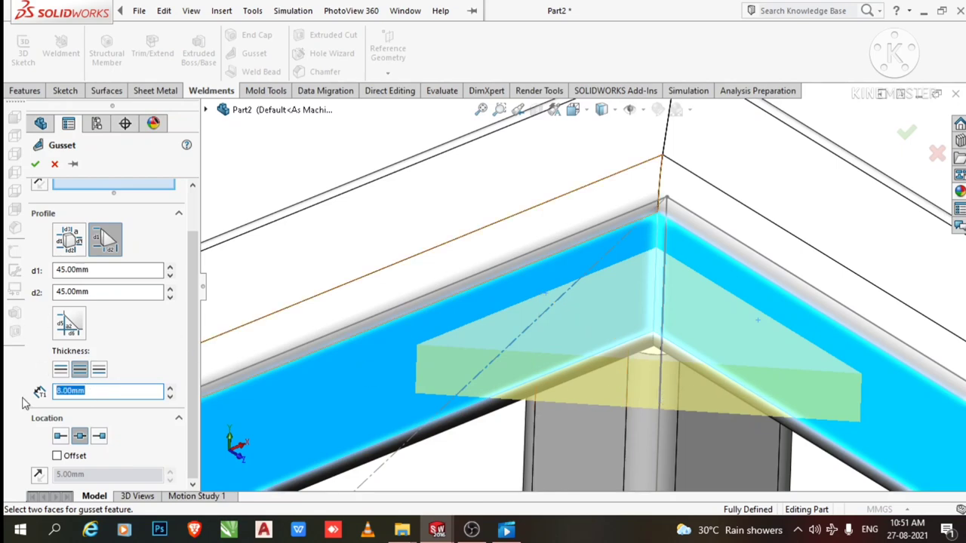
{"action": "type", "text": "5"}
{"action": "key", "text": "Return"}
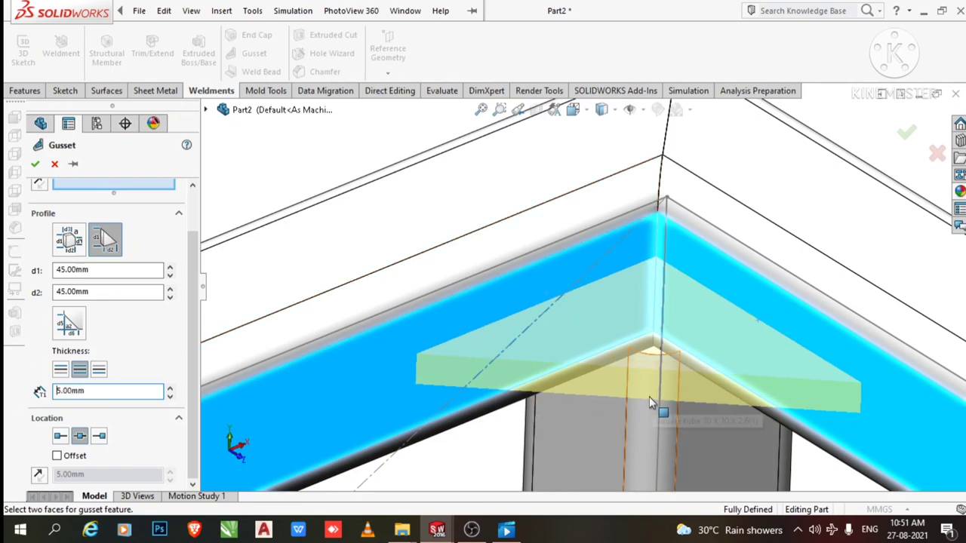
{"action": "scroll", "coordinate": [643, 408], "scroll_direction": "up", "scroll_amount": 2}
{"action": "scroll", "coordinate": [641, 412], "scroll_direction": "up", "scroll_amount": 2}
{"action": "scroll", "coordinate": [639, 416], "scroll_direction": "up", "scroll_amount": 2}
{"action": "scroll", "coordinate": [639, 416], "scroll_direction": "up", "scroll_amount": 1}
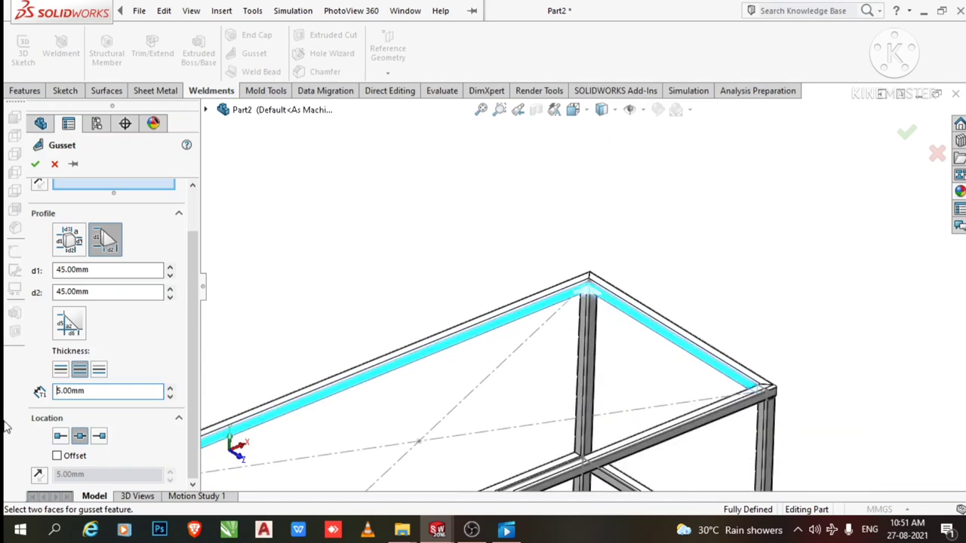
Accept the first gusset, then add a second gusset between two tube faces at another corner.
{"action": "left_click", "coordinate": [35, 164]}
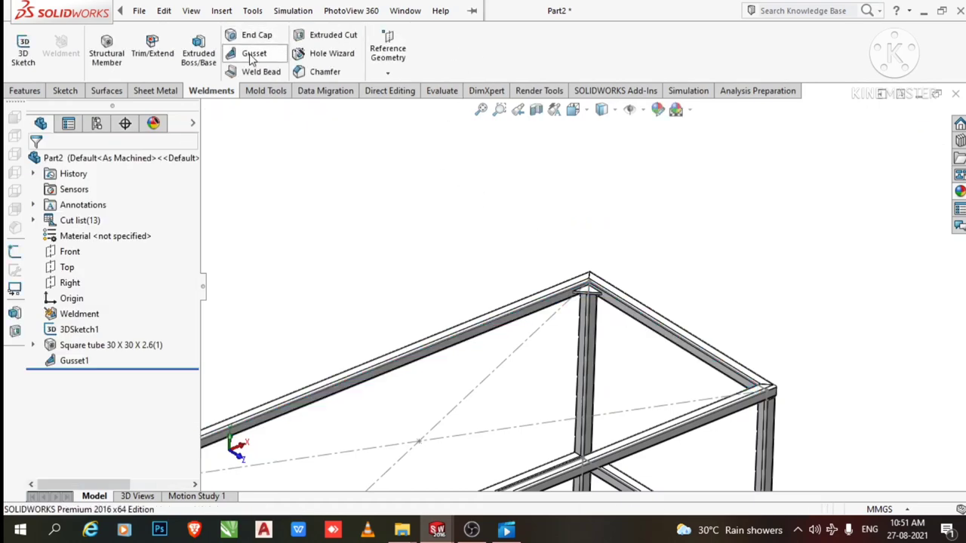
{"action": "left_click", "coordinate": [252, 60]}
{"action": "scroll", "coordinate": [578, 299], "scroll_direction": "down", "scroll_amount": 3}
{"action": "scroll", "coordinate": [579, 300], "scroll_direction": "down", "scroll_amount": 3}
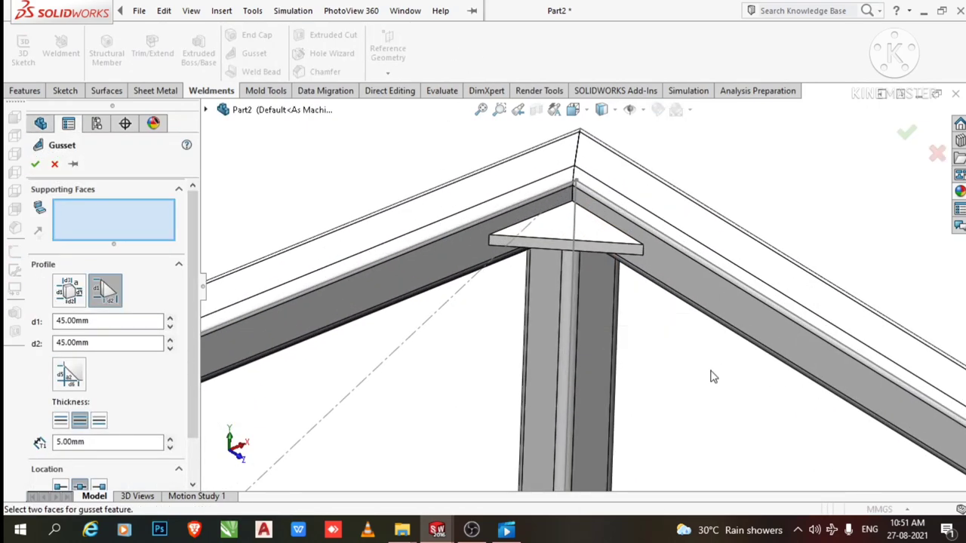
{"action": "scroll", "coordinate": [713, 377], "scroll_direction": "up", "scroll_amount": 3}
{"action": "scroll", "coordinate": [762, 418], "scroll_direction": "up", "scroll_amount": 3}
{"action": "middle_click_drag", "start_coordinate": [770, 438], "coordinate": [866, 458]}
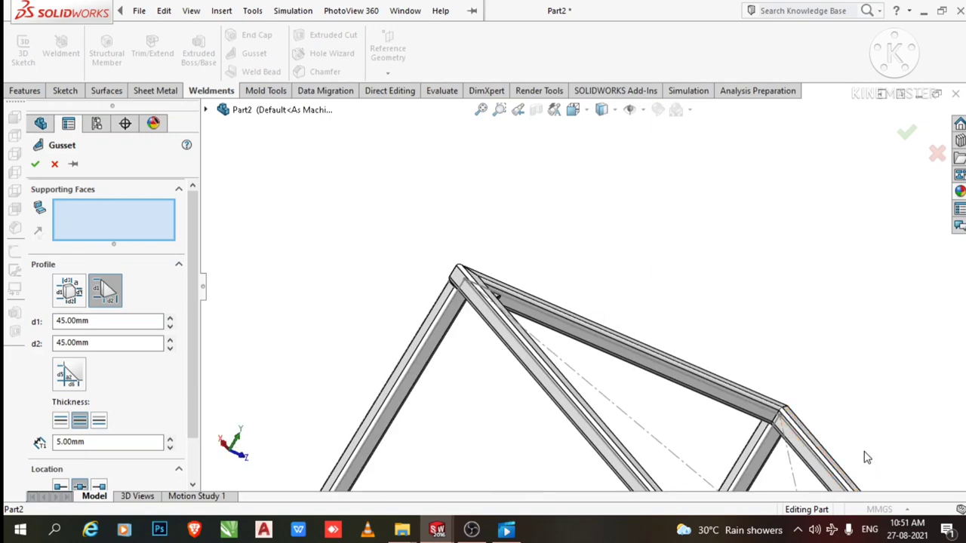
{"action": "scroll", "coordinate": [744, 401], "scroll_direction": "down", "scroll_amount": 3}
{"action": "left_click", "coordinate": [676, 334]}
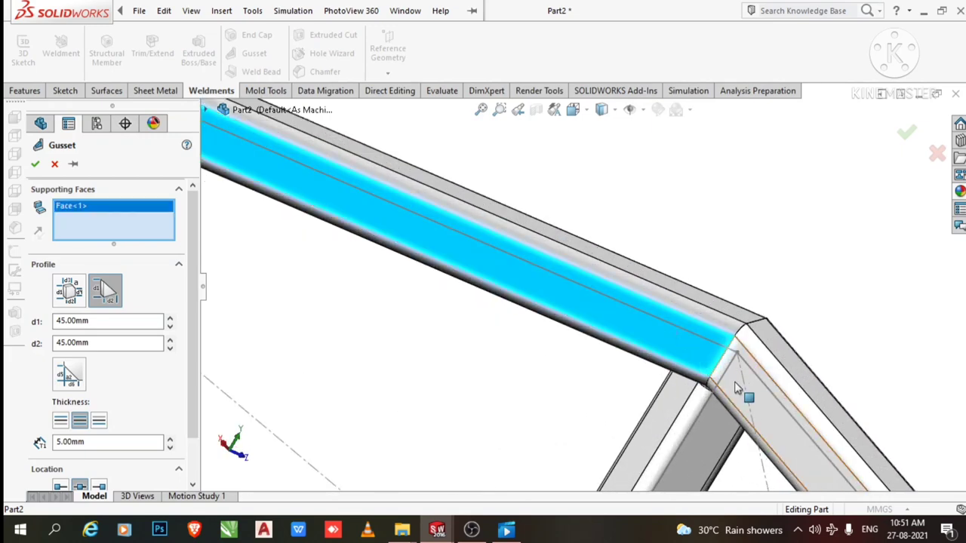
{"action": "left_click", "coordinate": [737, 388]}
{"action": "scroll", "coordinate": [741, 441], "scroll_direction": "up", "scroll_amount": 3}
{"action": "scroll", "coordinate": [742, 441], "scroll_direction": "up", "scroll_amount": 2}
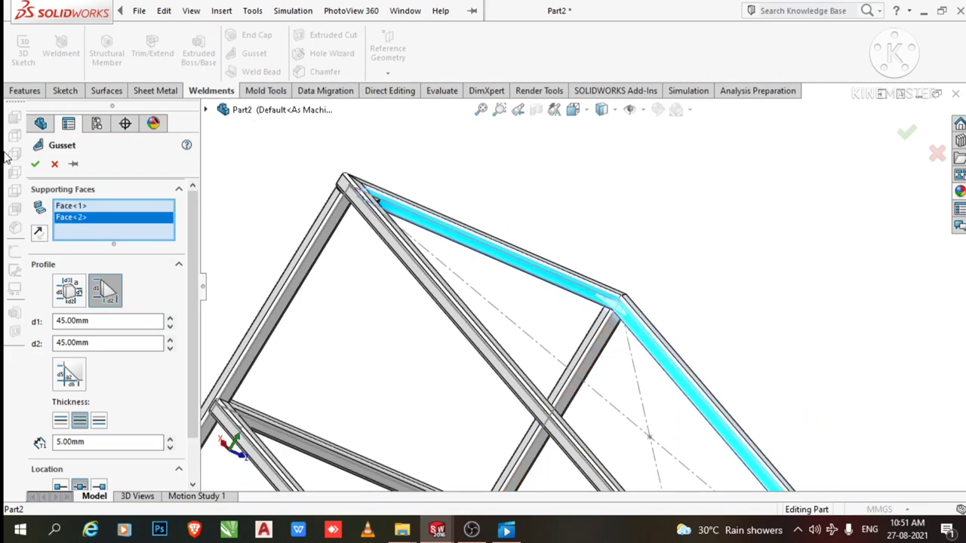
{"action": "left_click", "coordinate": [35, 164]}
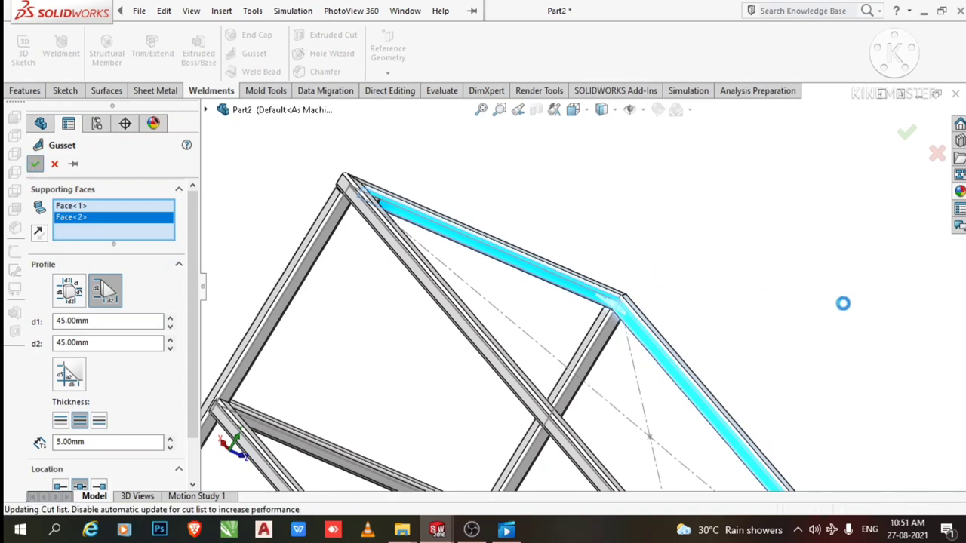
Orbit and zoom onto the top corner where a leg meets the top tube.
{"action": "scroll", "coordinate": [780, 369], "scroll_direction": "up", "scroll_amount": 3}
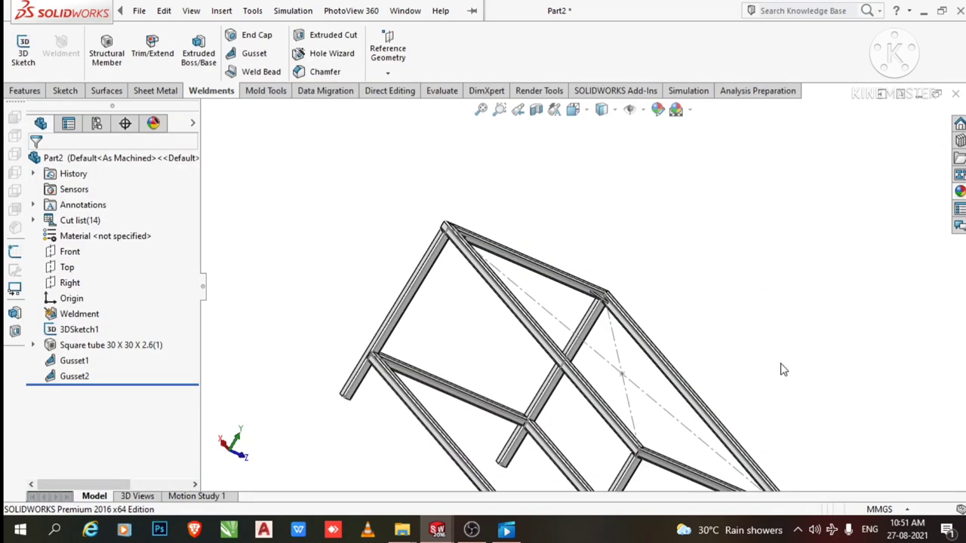
{"action": "scroll", "coordinate": [654, 322], "scroll_direction": "up", "scroll_amount": 2}
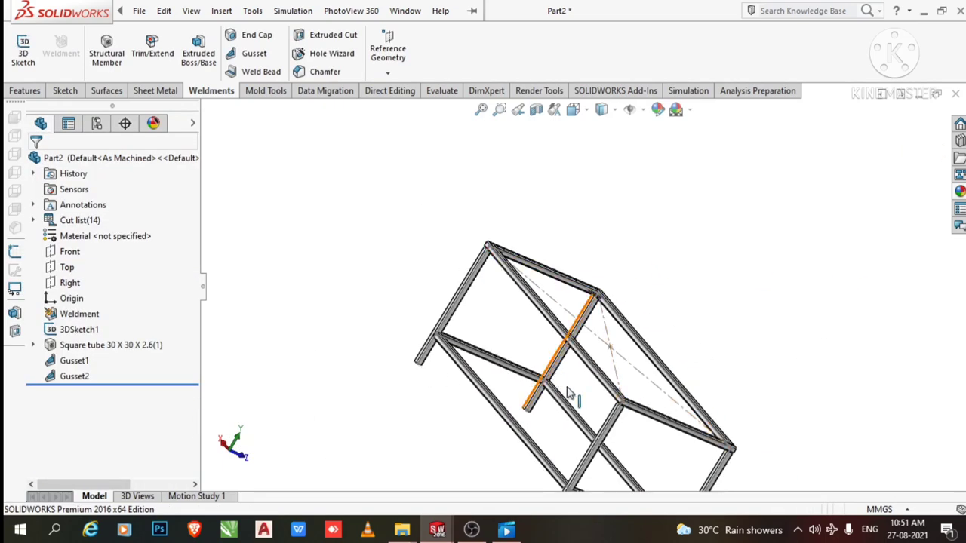
{"action": "middle_click_drag", "start_coordinate": [551, 369], "coordinate": [550, 190]}
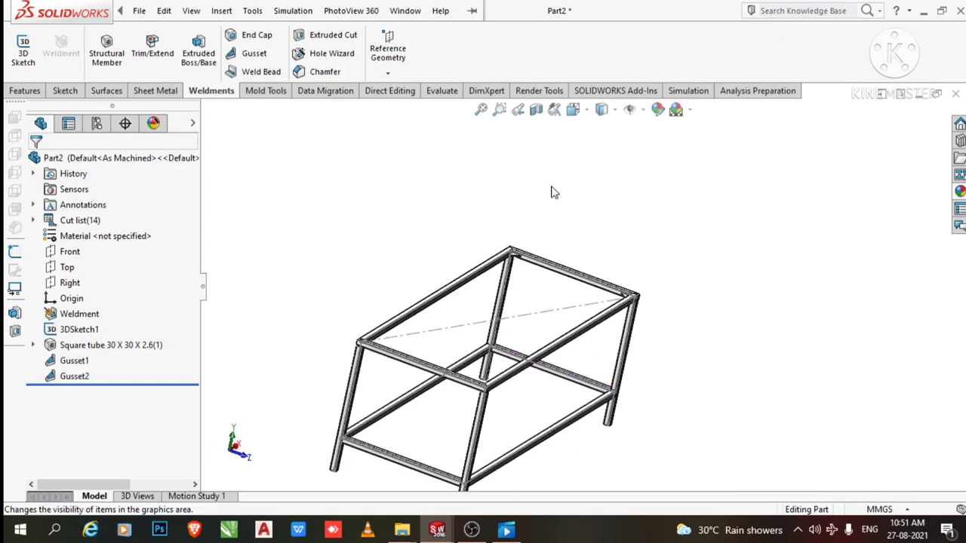
{"action": "scroll", "coordinate": [401, 377], "scroll_direction": "down", "scroll_amount": 3}
{"action": "middle_click_drag", "start_coordinate": [384, 323], "coordinate": [332, 274]}
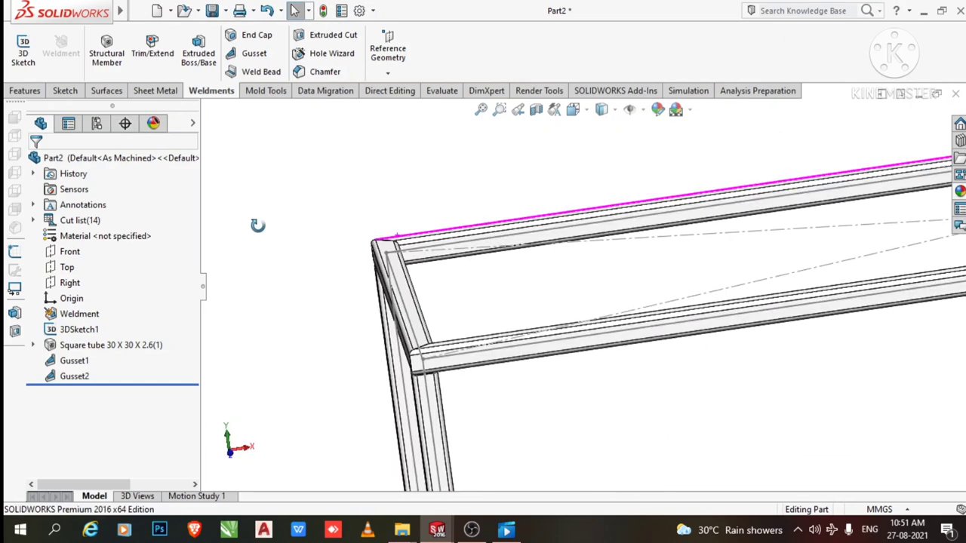
{"action": "scroll", "coordinate": [344, 241], "scroll_direction": "down", "scroll_amount": 2}
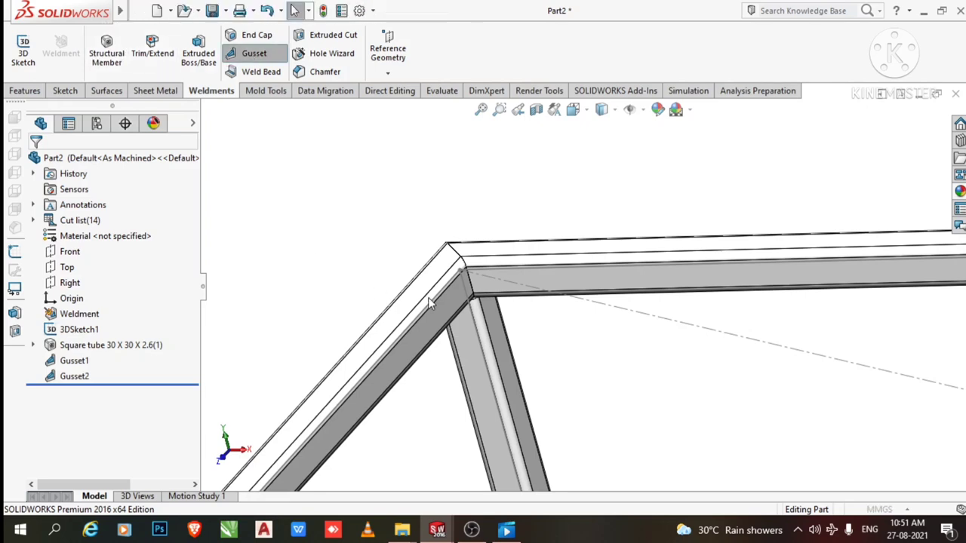
Add Gusset3 between the two tube faces at the current top corner.
{"action": "left_click", "coordinate": [468, 310]}
{"action": "left_click", "coordinate": [526, 284]}
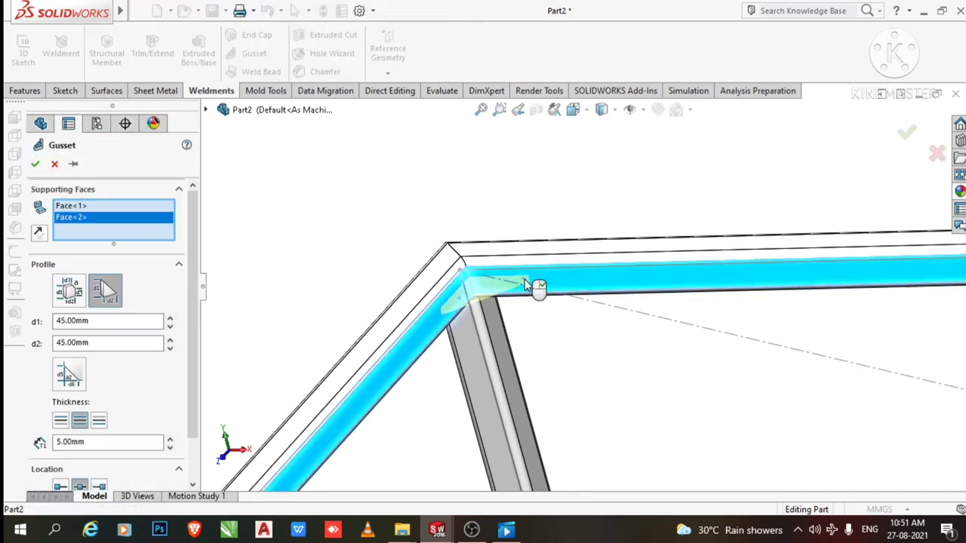
{"action": "scroll", "coordinate": [526, 285], "scroll_direction": "up", "scroll_amount": 2}
{"action": "scroll", "coordinate": [556, 328], "scroll_direction": "up", "scroll_amount": 1}
{"action": "left_click", "coordinate": [36, 165]}
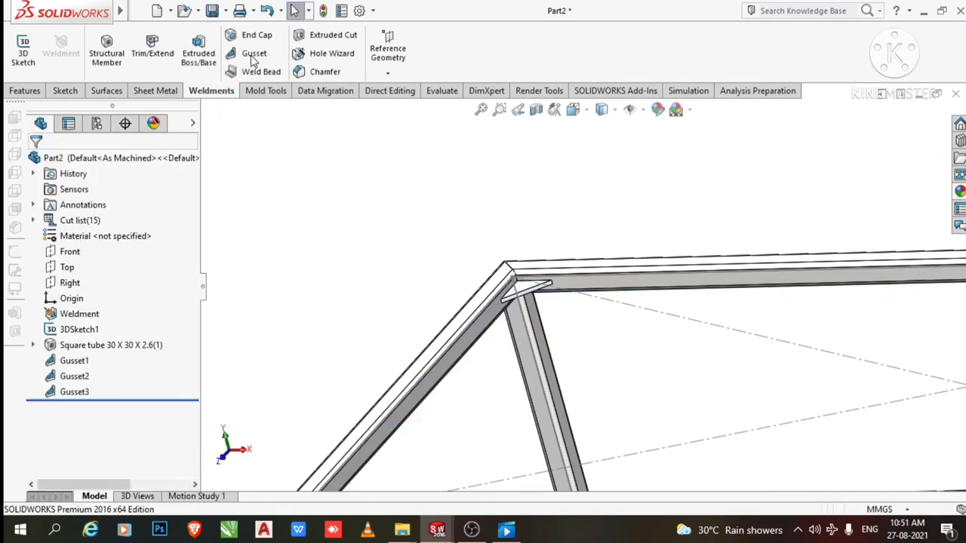
Add Gusset4 between the leg face and the top tube face at another corner.
{"action": "left_click", "coordinate": [253, 55]}
{"action": "scroll", "coordinate": [508, 353], "scroll_direction": "up", "scroll_amount": 3}
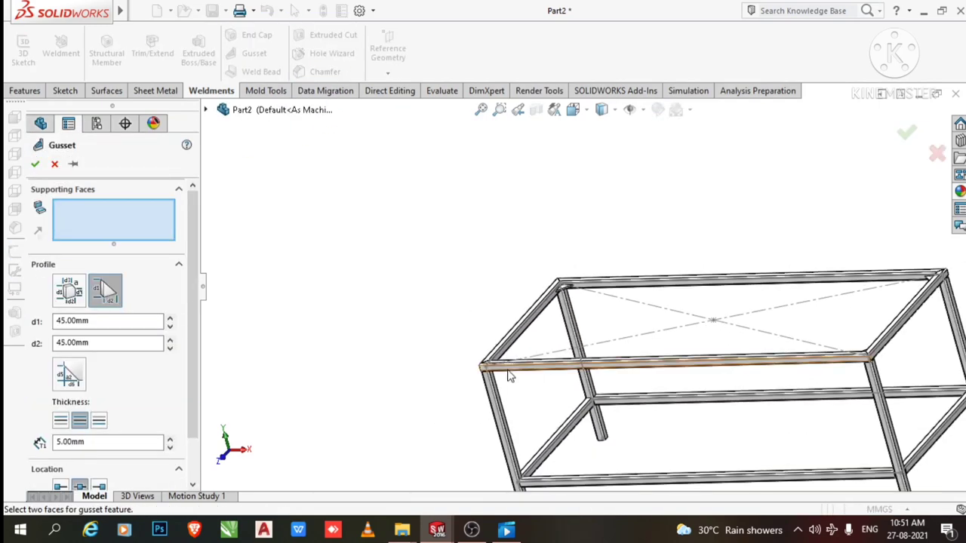
{"action": "scroll", "coordinate": [509, 370], "scroll_direction": "down", "scroll_amount": 2}
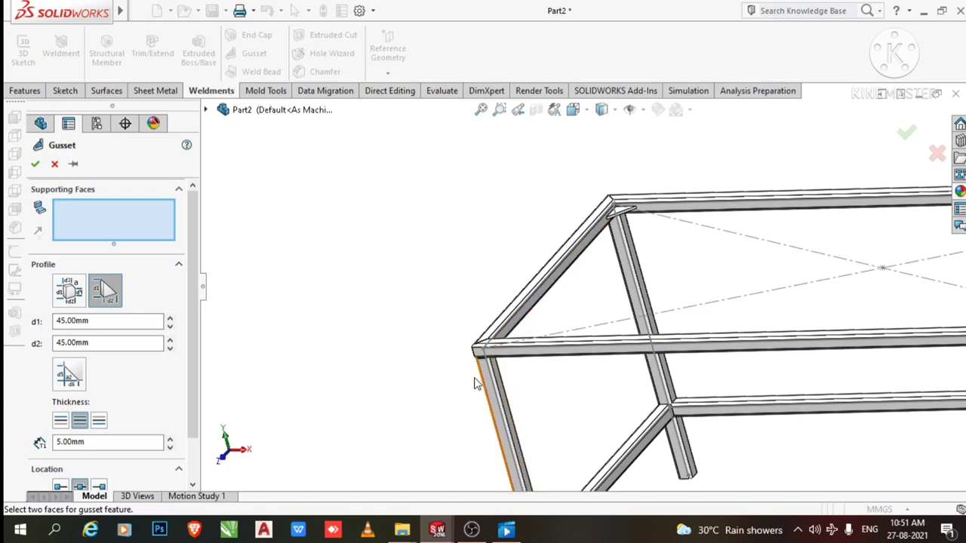
{"action": "middle_click_drag", "start_coordinate": [513, 378], "coordinate": [413, 425]}
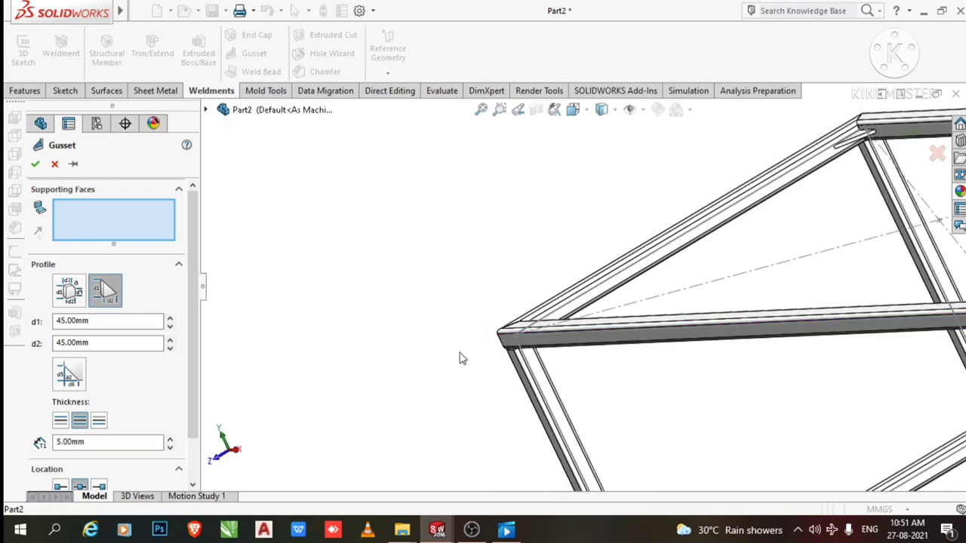
{"action": "middle_click_drag", "start_coordinate": [414, 425], "coordinate": [503, 335]}
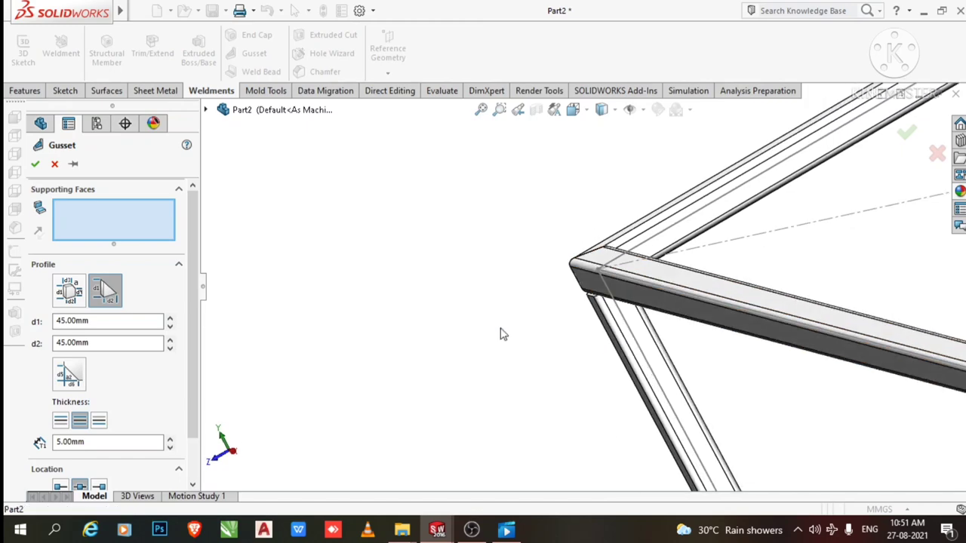
{"action": "middle_click_drag", "start_coordinate": [733, 313], "coordinate": [642, 377]}
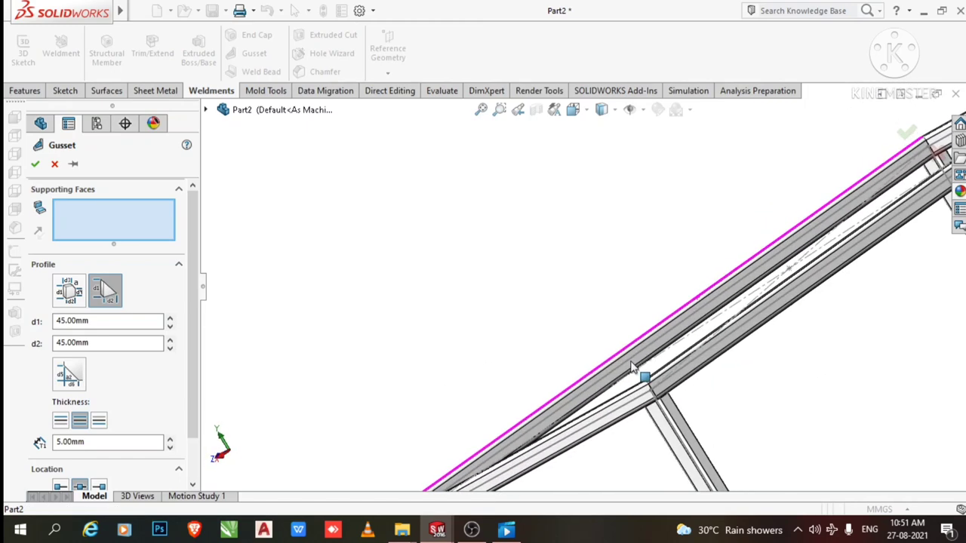
{"action": "mouse_move", "coordinate": [726, 434]}
{"action": "middle_mouse_down"}
{"action": "mouse_move", "coordinate": [873, 156]}
{"action": "mouse_move", "coordinate": [759, 194]}
{"action": "middle_mouse_up"}
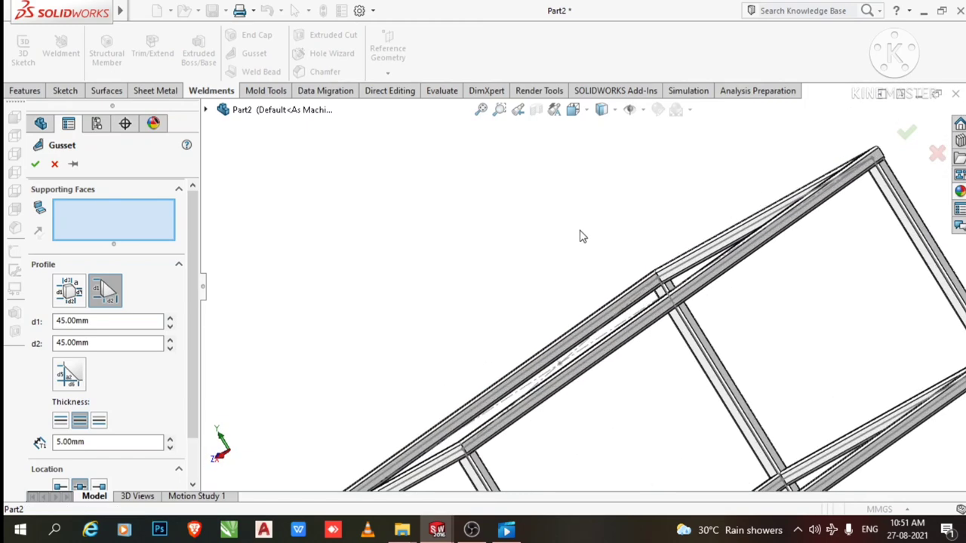
{"action": "scroll", "coordinate": [632, 309], "scroll_direction": "down", "scroll_amount": 2}
{"action": "scroll", "coordinate": [634, 273], "scroll_direction": "down", "scroll_amount": 2}
{"action": "scroll", "coordinate": [603, 249], "scroll_direction": "down", "scroll_amount": 2}
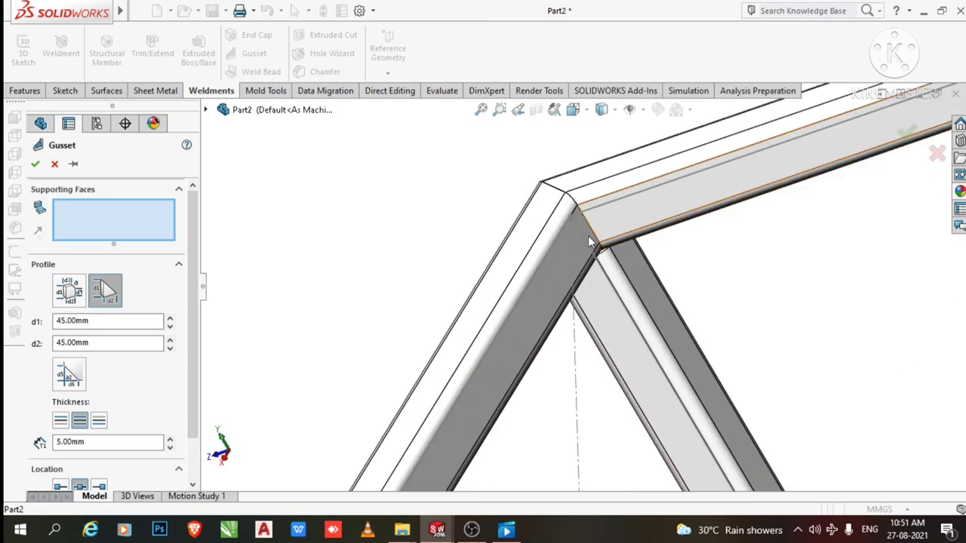
{"action": "left_click", "coordinate": [578, 243]}
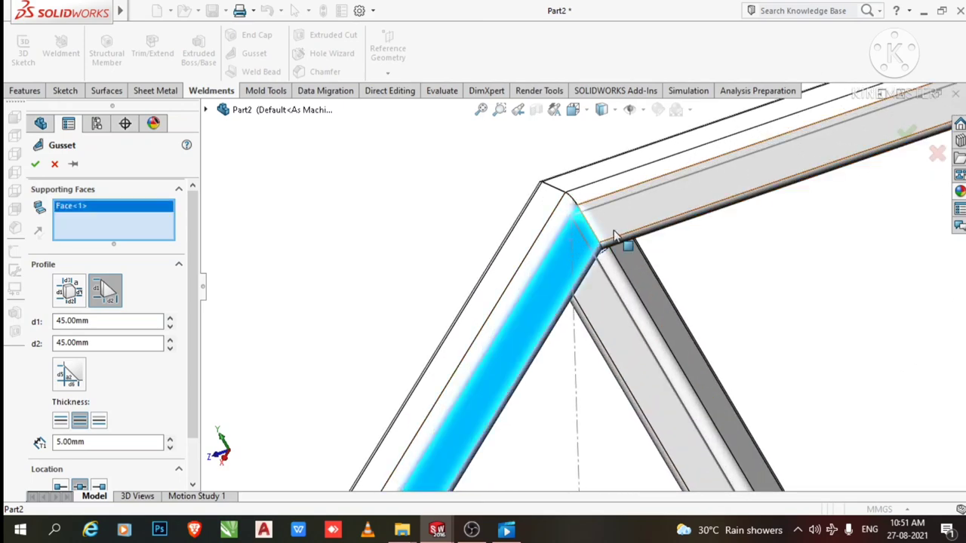
{"action": "left_click", "coordinate": [653, 217]}
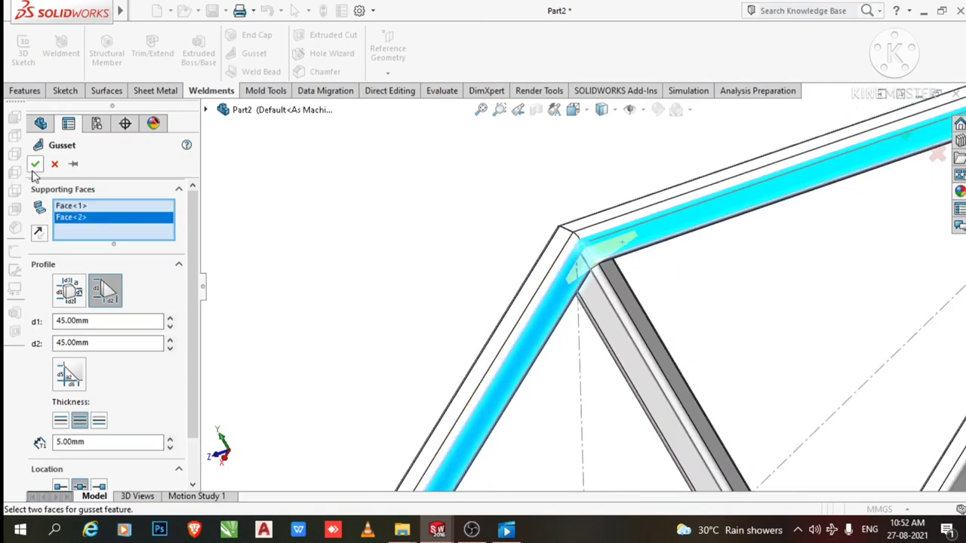
{"action": "left_click", "coordinate": [35, 164]}
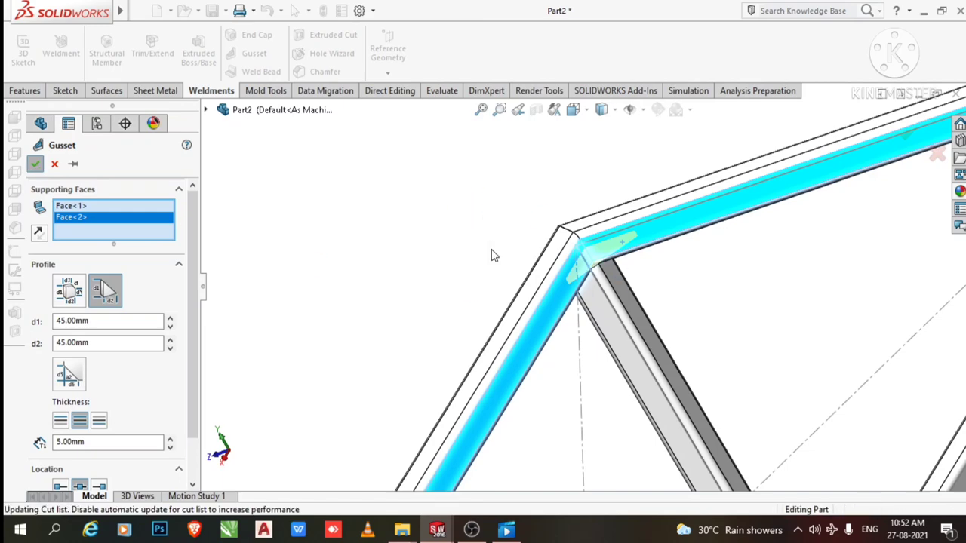
Rotate the frame back to an overall view.
{"action": "scroll", "coordinate": [491, 255], "scroll_direction": "up", "scroll_amount": 3}
{"action": "scroll", "coordinate": [588, 310], "scroll_direction": "up", "scroll_amount": 2}
{"action": "scroll", "coordinate": [685, 364], "scroll_direction": "up", "scroll_amount": 2}
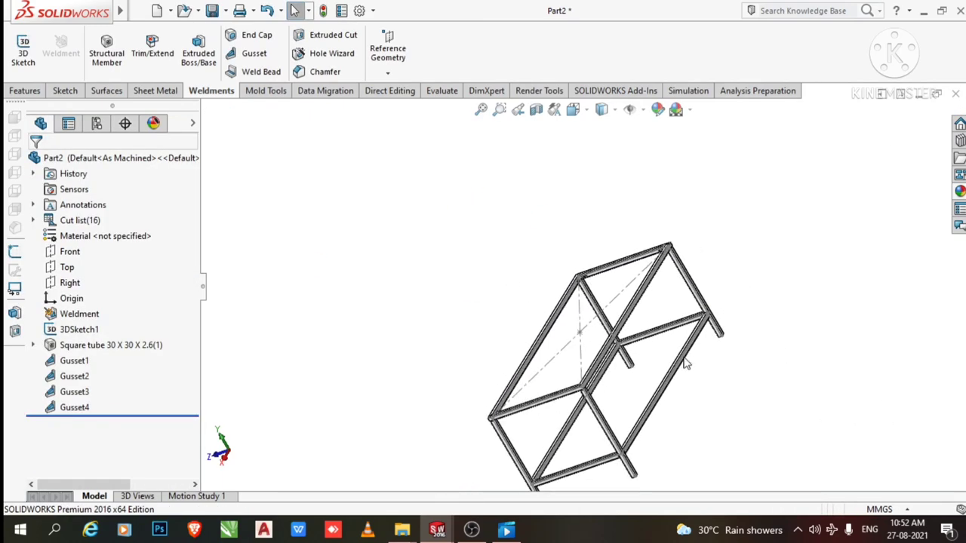
{"action": "scroll", "coordinate": [595, 443], "scroll_direction": "down", "scroll_amount": 1}
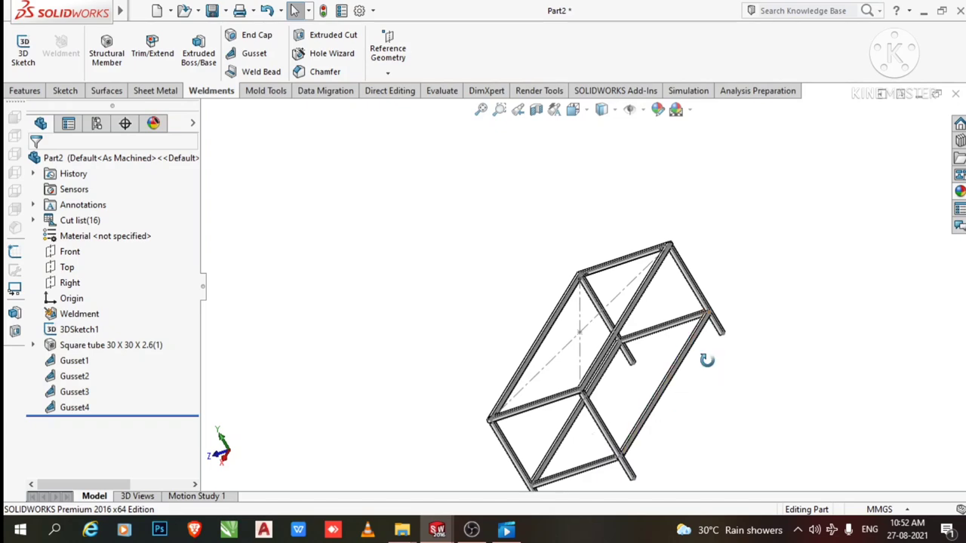
{"action": "mouse_move", "coordinate": [707, 360]}
{"action": "middle_mouse_down"}
{"action": "mouse_move", "coordinate": [787, 334]}
{"action": "mouse_move", "coordinate": [765, 390]}
{"action": "mouse_move", "coordinate": [729, 345]}
{"action": "mouse_move", "coordinate": [777, 333]}
{"action": "middle_mouse_up"}
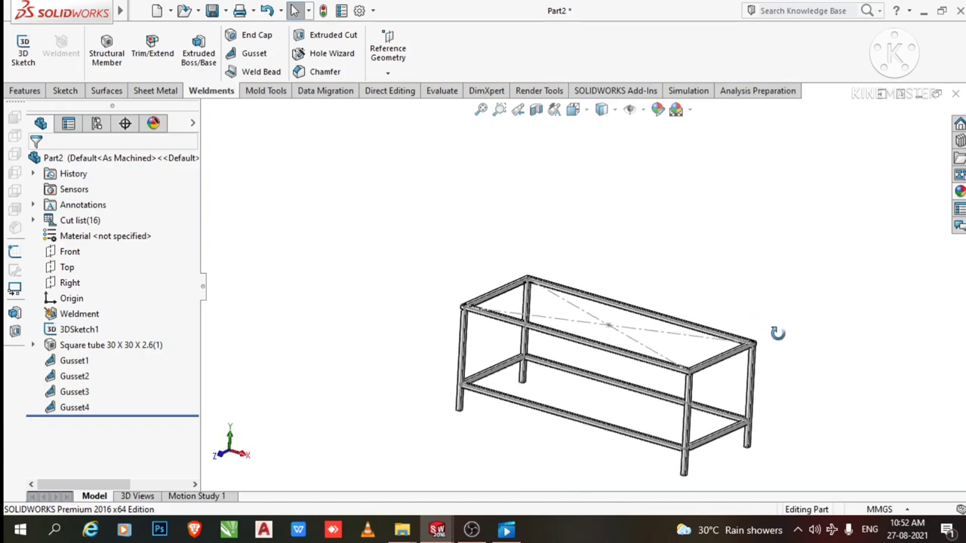
Apply the Metal > Zinc matte zinc appearance to the whole frame body.
{"action": "scroll", "coordinate": [729, 418], "scroll_direction": "down", "scroll_amount": 2}
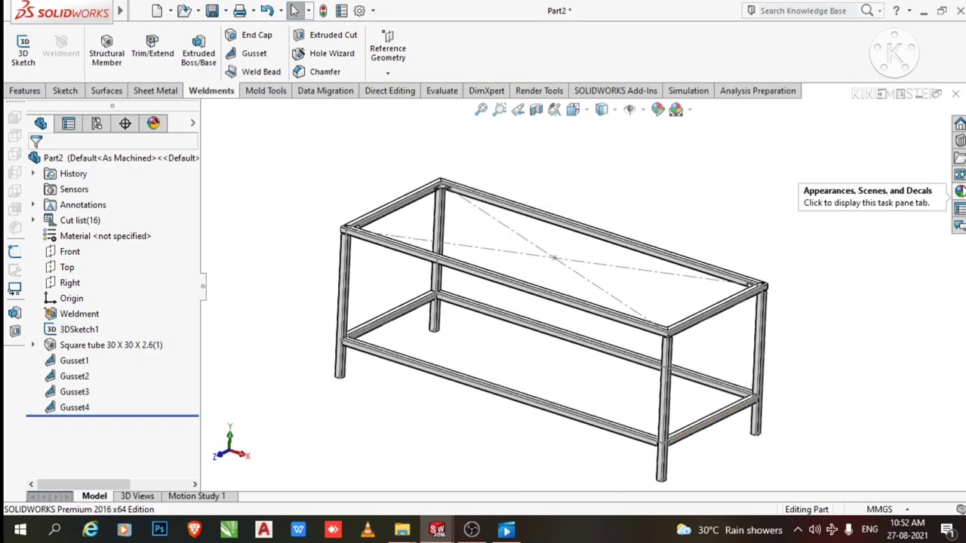
{"action": "left_click", "coordinate": [960, 191]}
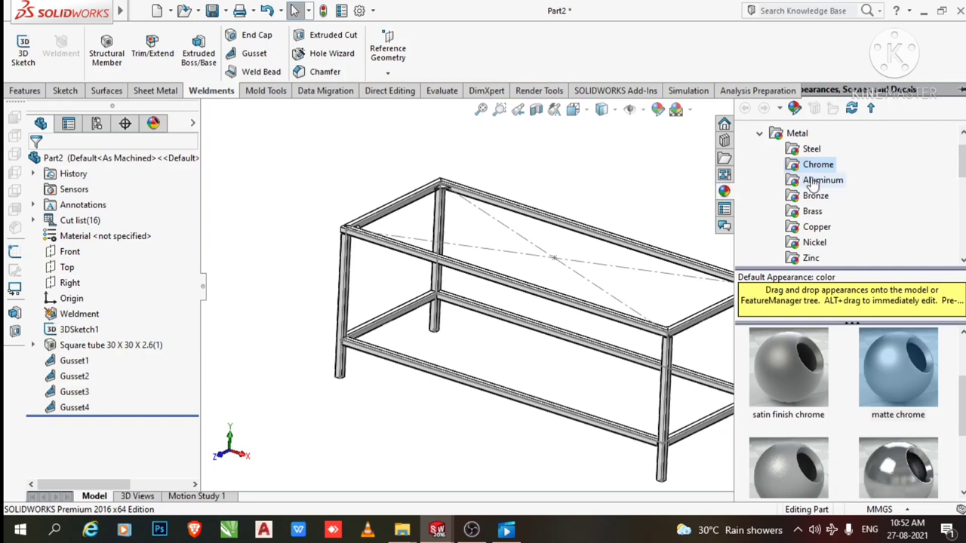
{"action": "left_click", "coordinate": [806, 258]}
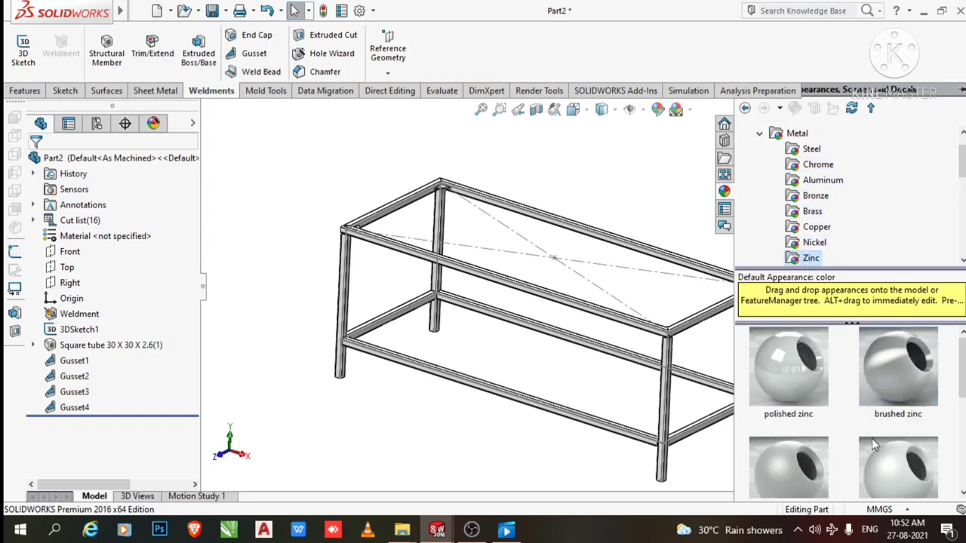
{"action": "scroll", "coordinate": [871, 445], "scroll_direction": "down", "scroll_amount": 2}
{"action": "scroll", "coordinate": [893, 406], "scroll_direction": "down", "scroll_amount": 2}
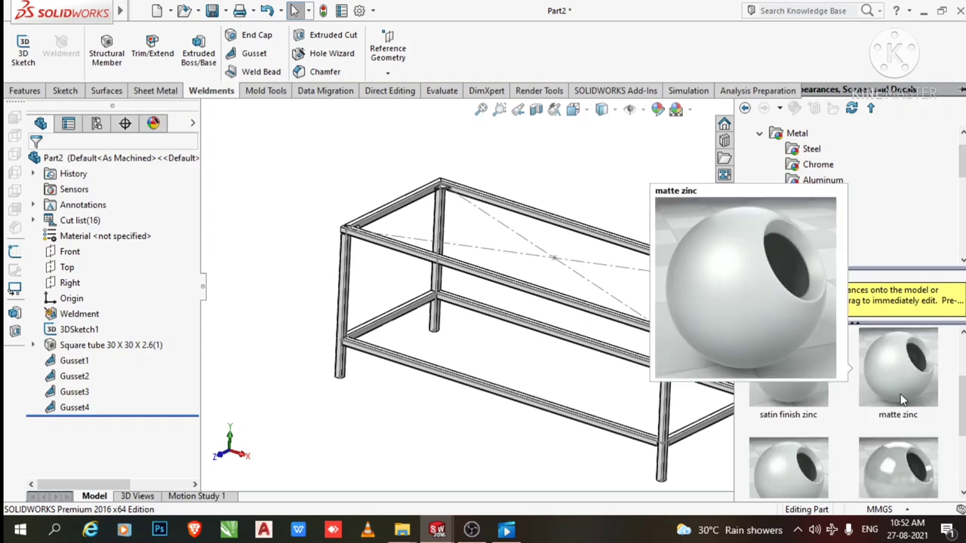
{"action": "left_click", "coordinate": [903, 400]}
{"action": "mouse_move", "coordinate": [898, 392]}
{"action": "left_mouse_down"}
{"action": "mouse_move", "coordinate": [670, 432]}
{"action": "mouse_move", "coordinate": [669, 378]}
{"action": "left_mouse_up"}
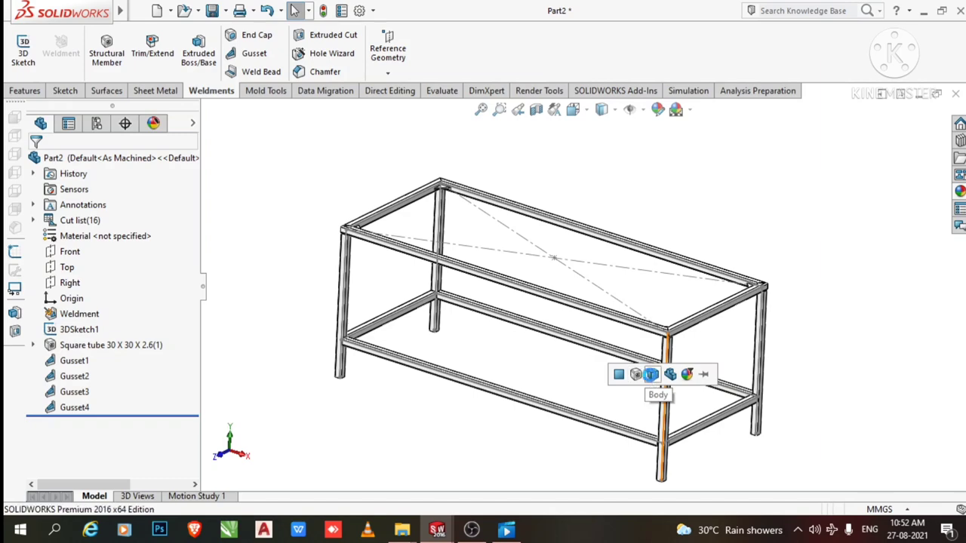
{"action": "left_click", "coordinate": [651, 373]}
{"action": "mouse_move", "coordinate": [301, 380]}
{"action": "middle_mouse_down"}
{"action": "mouse_move", "coordinate": [463, 315]}
{"action": "mouse_move", "coordinate": [458, 384]}
{"action": "mouse_move", "coordinate": [470, 362]}
{"action": "mouse_move", "coordinate": [448, 388]}
{"action": "middle_mouse_up"}
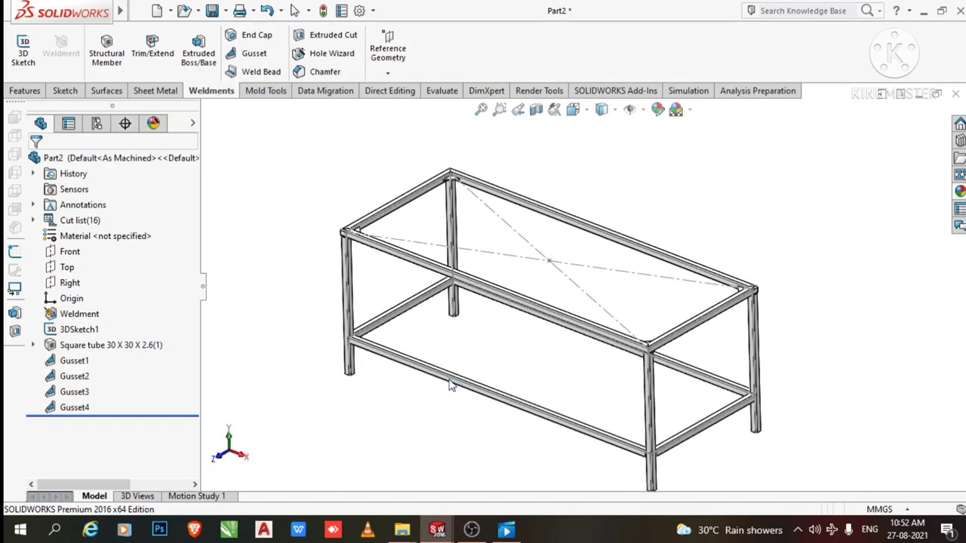
Edit the matte zinc<2> appearance and change its colour to black.
{"action": "left_click", "coordinate": [154, 125]}
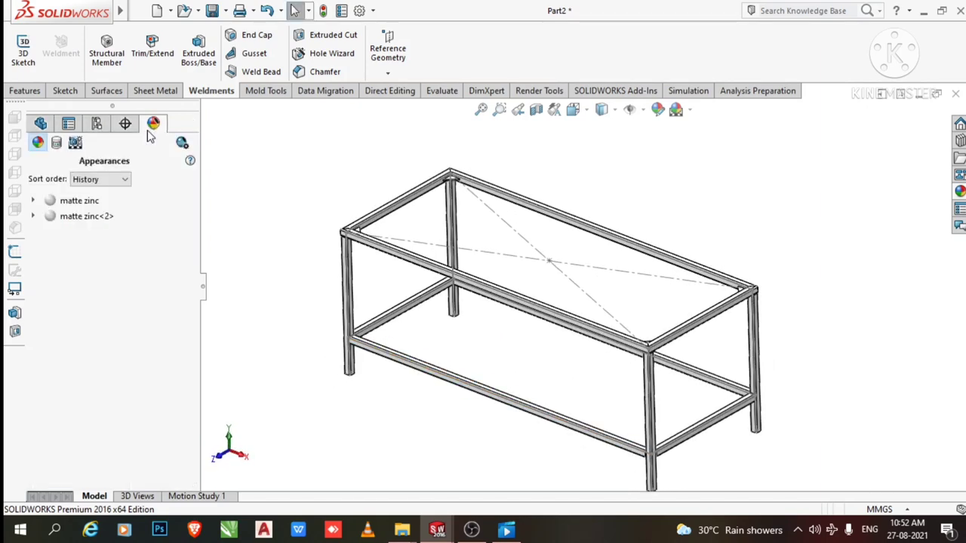
{"action": "left_click", "coordinate": [79, 220]}
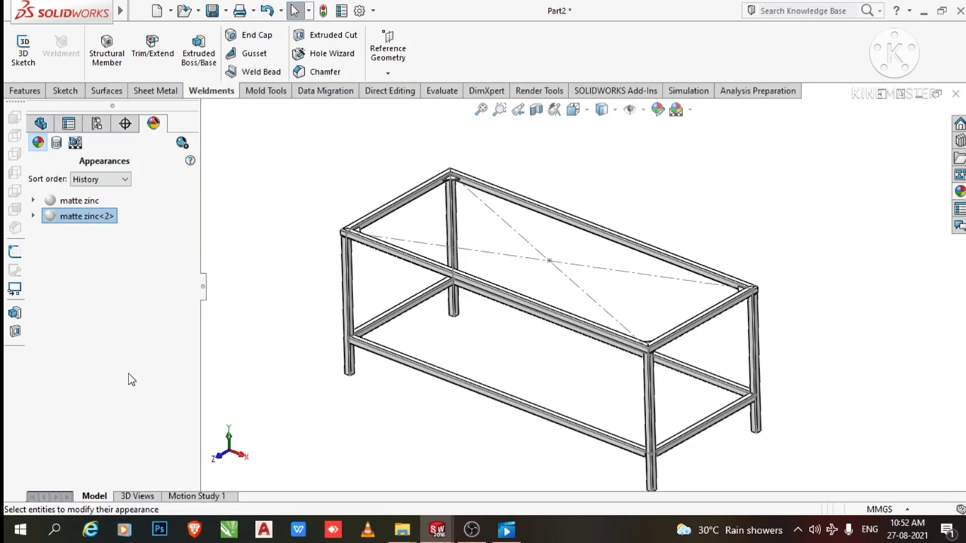
{"action": "double_click", "coordinate": [79, 219]}
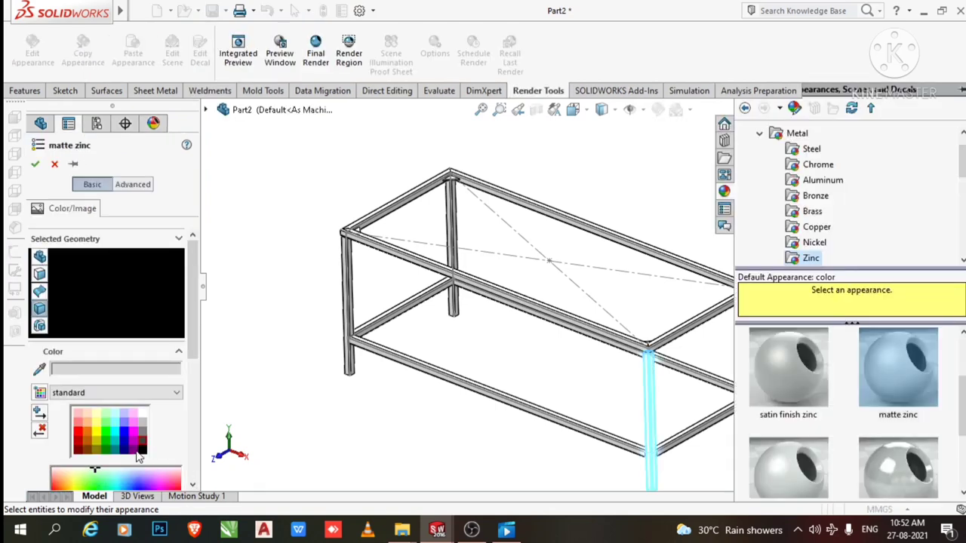
{"action": "left_click", "coordinate": [136, 451]}
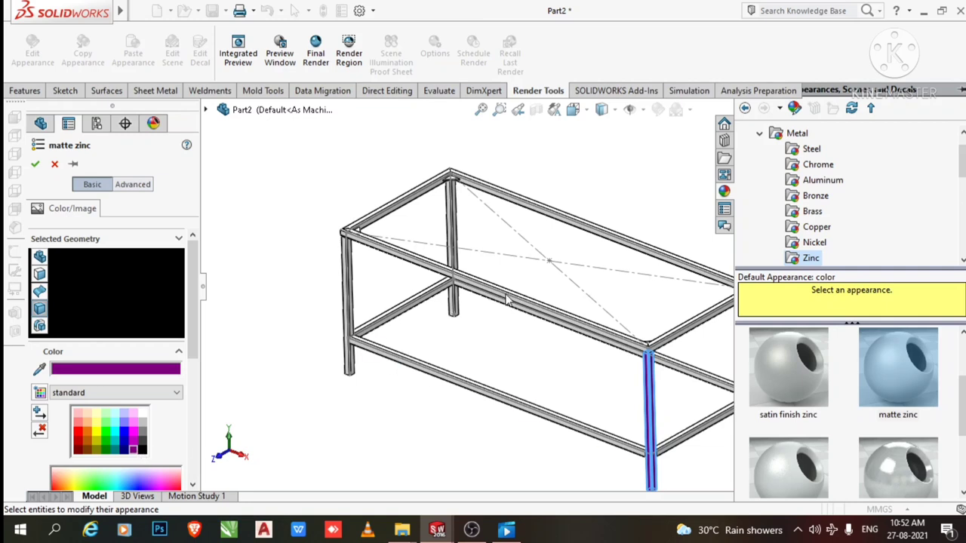
{"action": "left_click", "coordinate": [141, 452]}
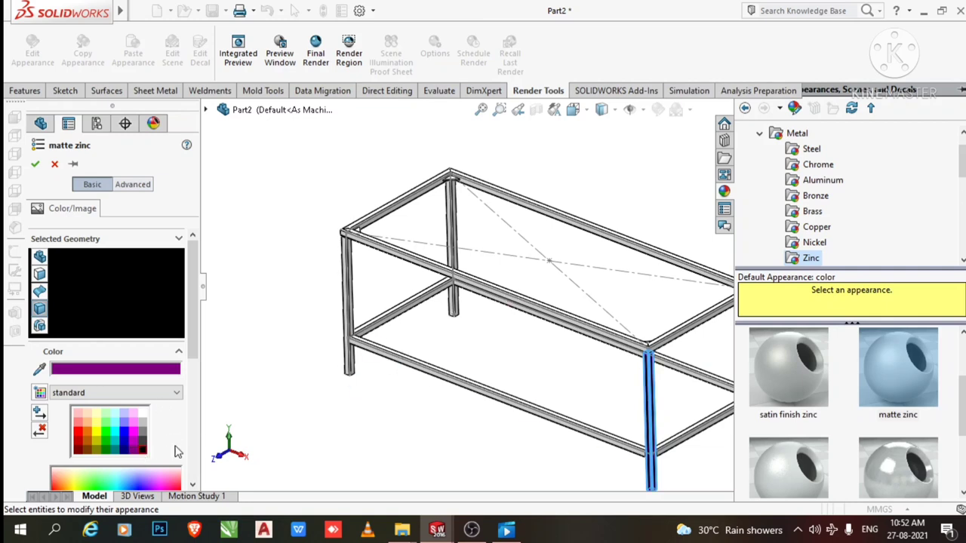
Apply black matte zinc to all ten remaining top beams, lower rails and legs.
{"action": "left_click", "coordinate": [549, 326]}
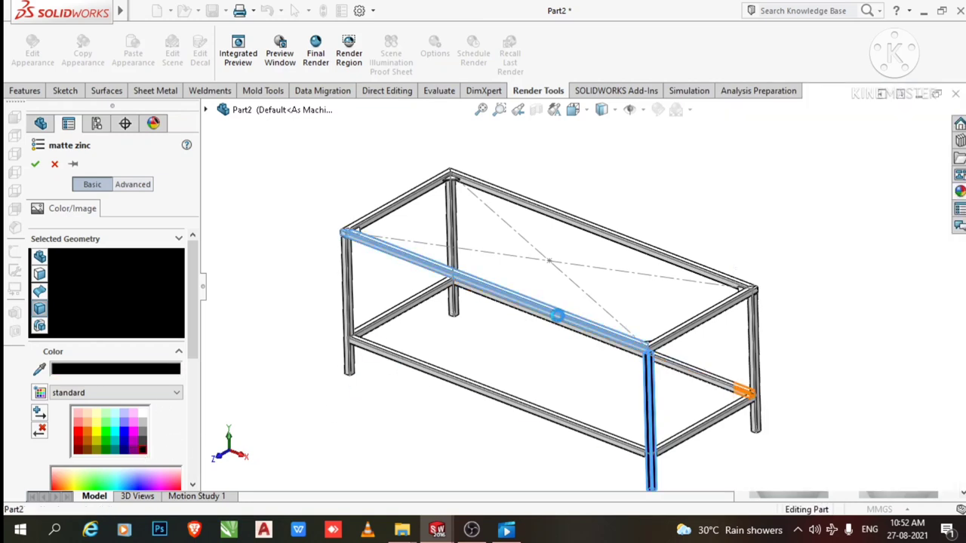
{"action": "left_click", "coordinate": [505, 397]}
{"action": "left_click", "coordinate": [348, 305]}
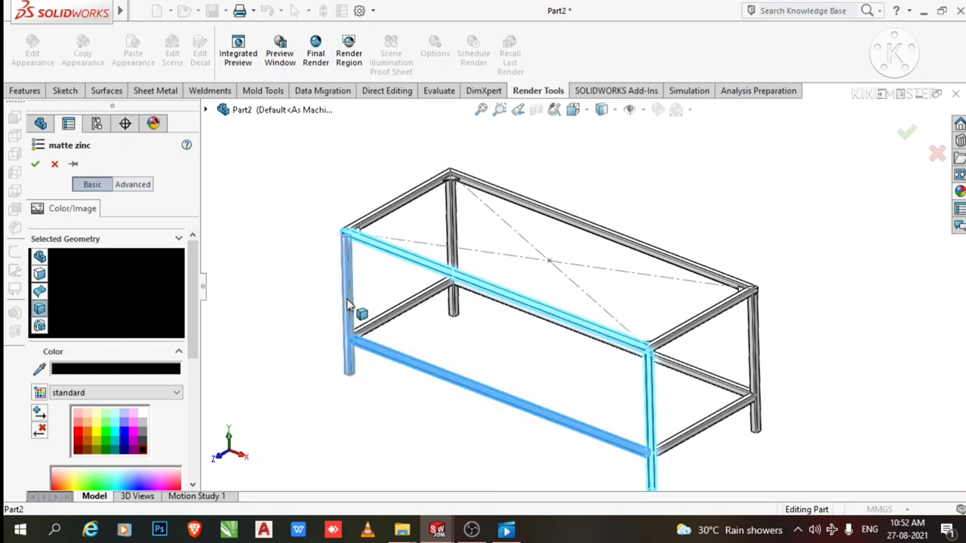
{"action": "left_click", "coordinate": [725, 328]}
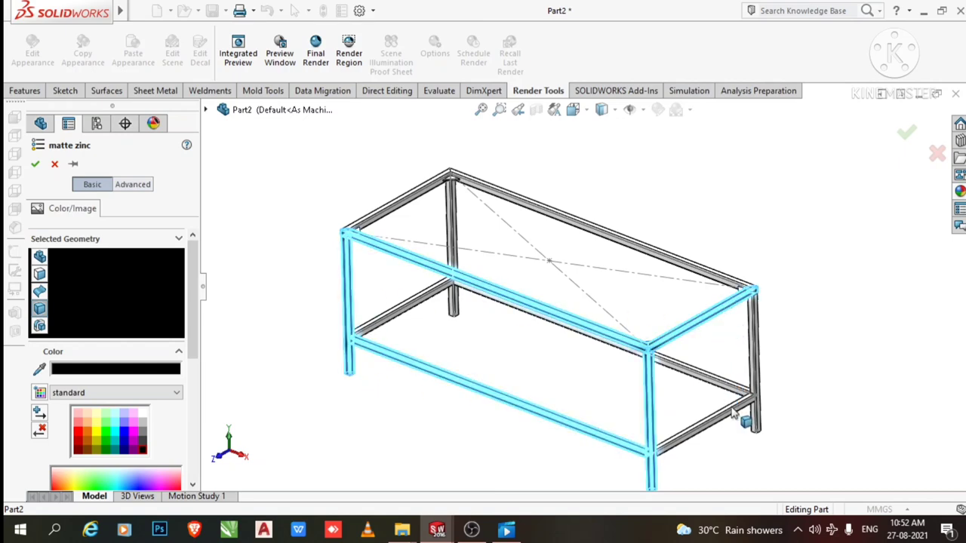
{"action": "left_click", "coordinate": [730, 408]}
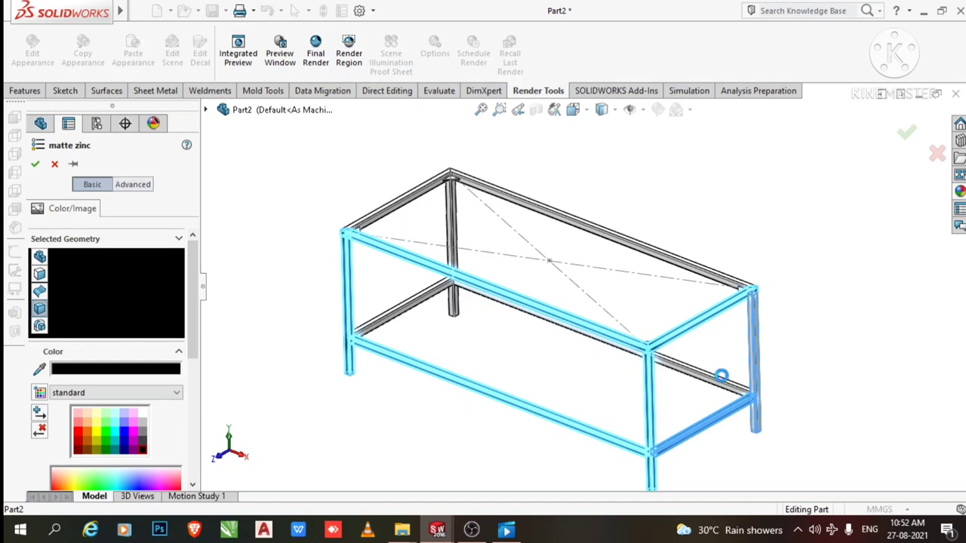
{"action": "left_click", "coordinate": [721, 376]}
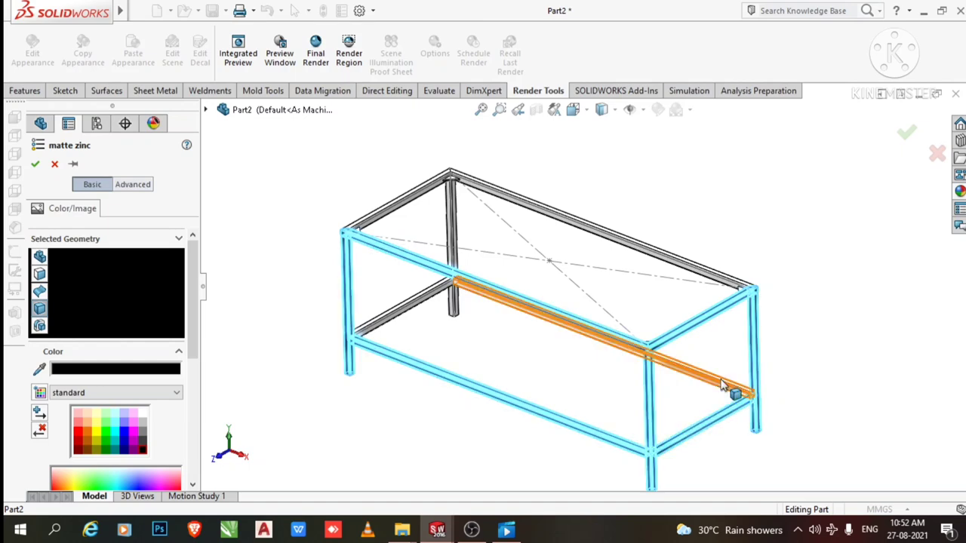
{"action": "left_click", "coordinate": [581, 228]}
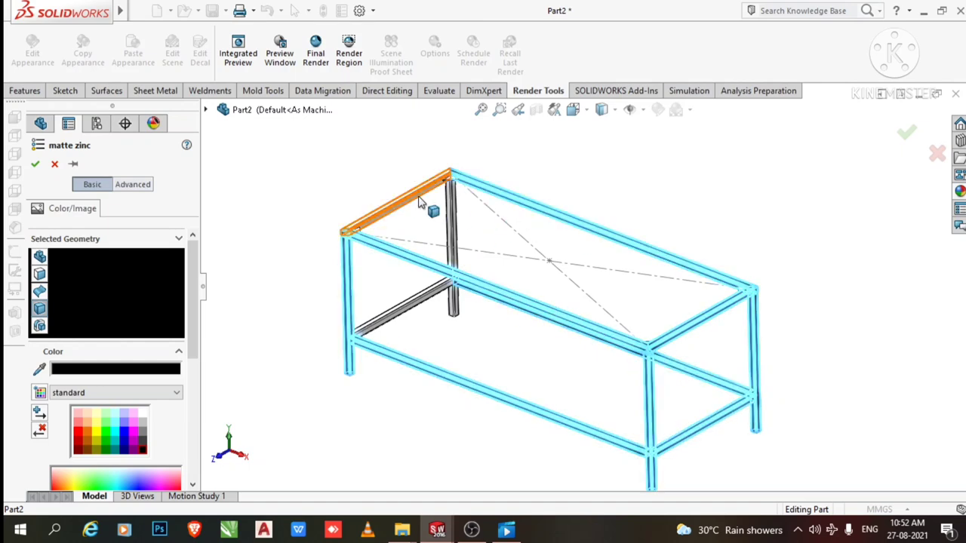
{"action": "left_click", "coordinate": [427, 207]}
{"action": "left_click", "coordinate": [455, 221]}
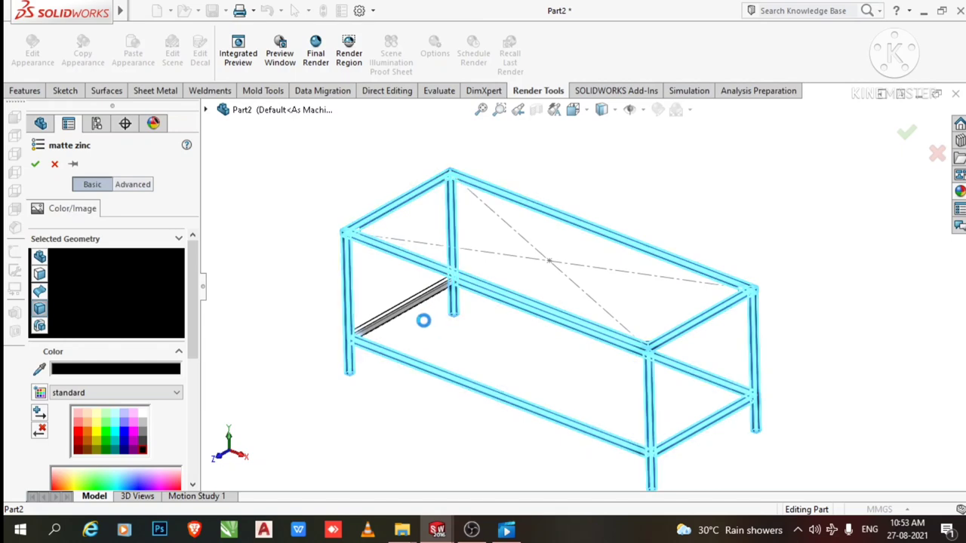
{"action": "left_click", "coordinate": [415, 306]}
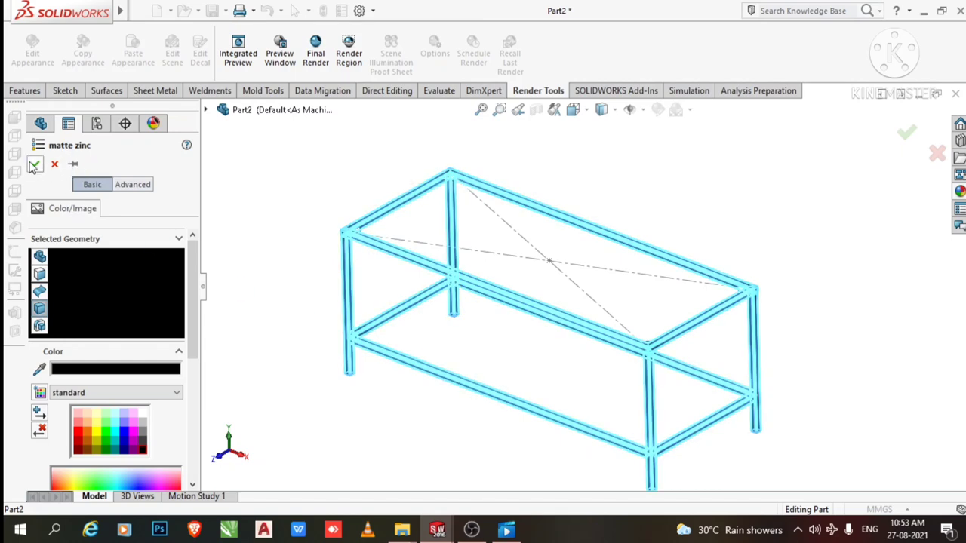
{"action": "left_click", "coordinate": [34, 165]}
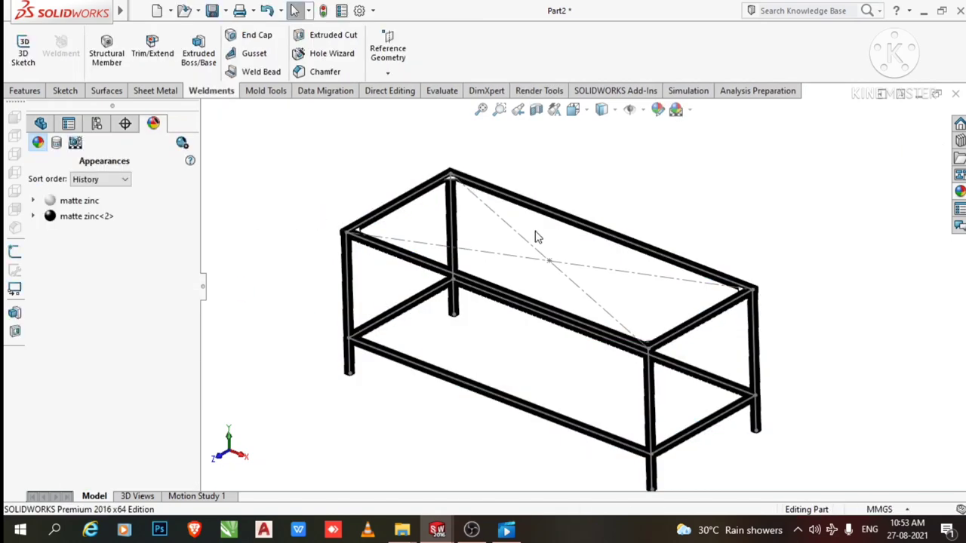
Orbit and zoom the table frame to an isometric view.
{"action": "scroll", "coordinate": [536, 238], "scroll_direction": "down", "scroll_amount": 2}
{"action": "scroll", "coordinate": [452, 196], "scroll_direction": "up", "scroll_amount": 2}
{"action": "scroll", "coordinate": [460, 200], "scroll_direction": "down", "scroll_amount": 3}
{"action": "scroll", "coordinate": [543, 300], "scroll_direction": "down", "scroll_amount": 2}
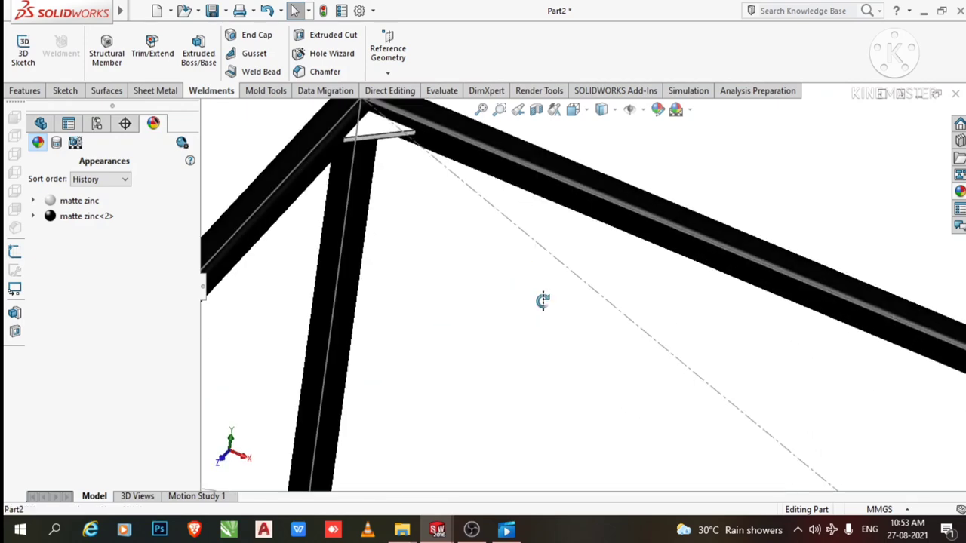
{"action": "scroll", "coordinate": [543, 351], "scroll_direction": "up", "scroll_amount": 2}
{"action": "scroll", "coordinate": [545, 351], "scroll_direction": "up", "scroll_amount": 2}
{"action": "scroll", "coordinate": [546, 350], "scroll_direction": "up", "scroll_amount": 2}
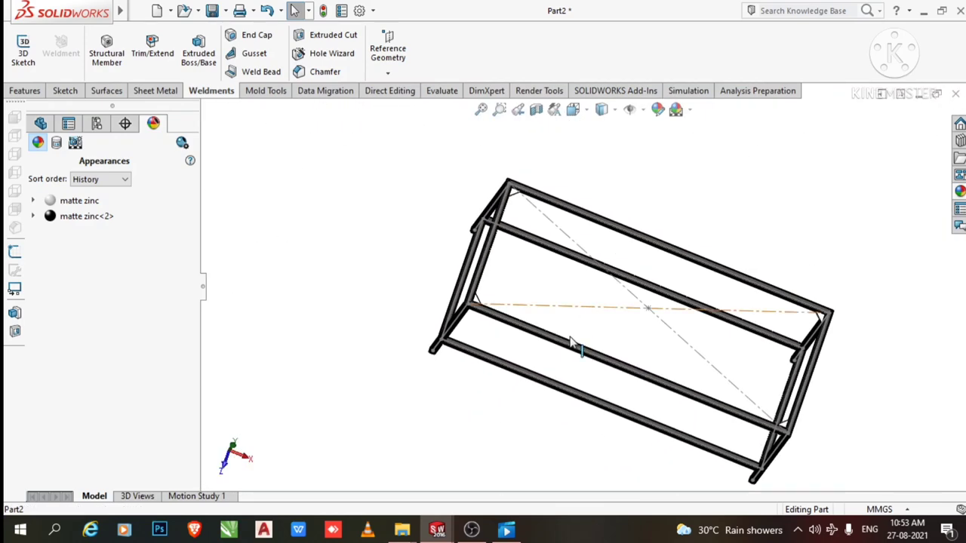
{"action": "mouse_move", "coordinate": [572, 344]}
{"action": "middle_mouse_down"}
{"action": "mouse_move", "coordinate": [500, 410]}
{"action": "mouse_move", "coordinate": [556, 302]}
{"action": "mouse_move", "coordinate": [548, 163]}
{"action": "mouse_move", "coordinate": [527, 201]}
{"action": "mouse_move", "coordinate": [541, 190]}
{"action": "middle_mouse_up"}
{"action": "scroll", "coordinate": [539, 254], "scroll_direction": "down", "scroll_amount": 2}
{"action": "scroll", "coordinate": [515, 276], "scroll_direction": "down", "scroll_amount": 2}
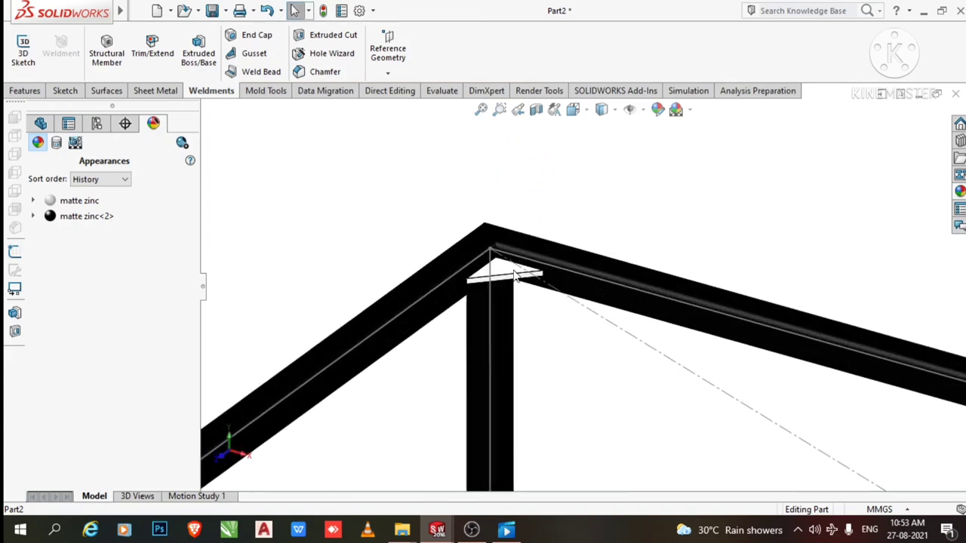
Set the Gusset3 appearance colour to black.
{"action": "right_click", "coordinate": [510, 270]}
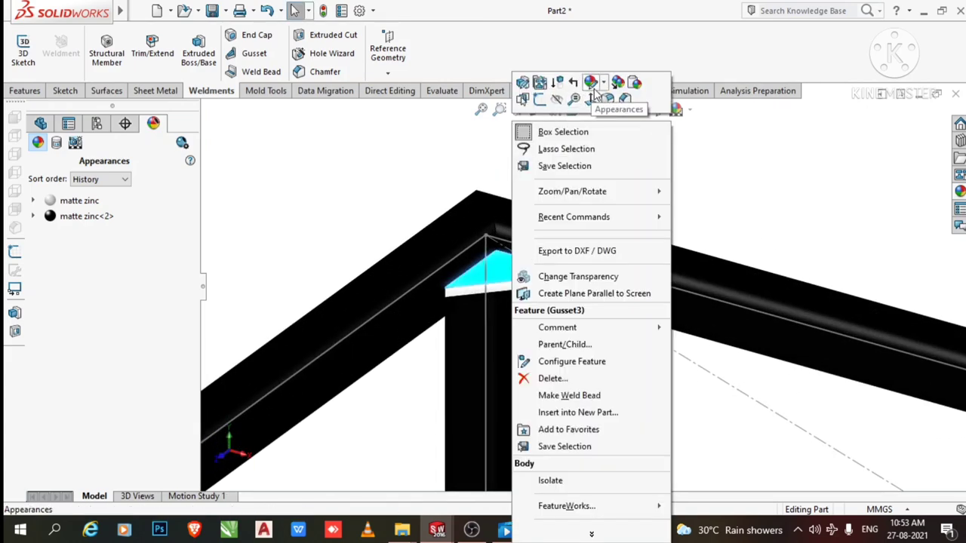
{"action": "left_click", "coordinate": [595, 89]}
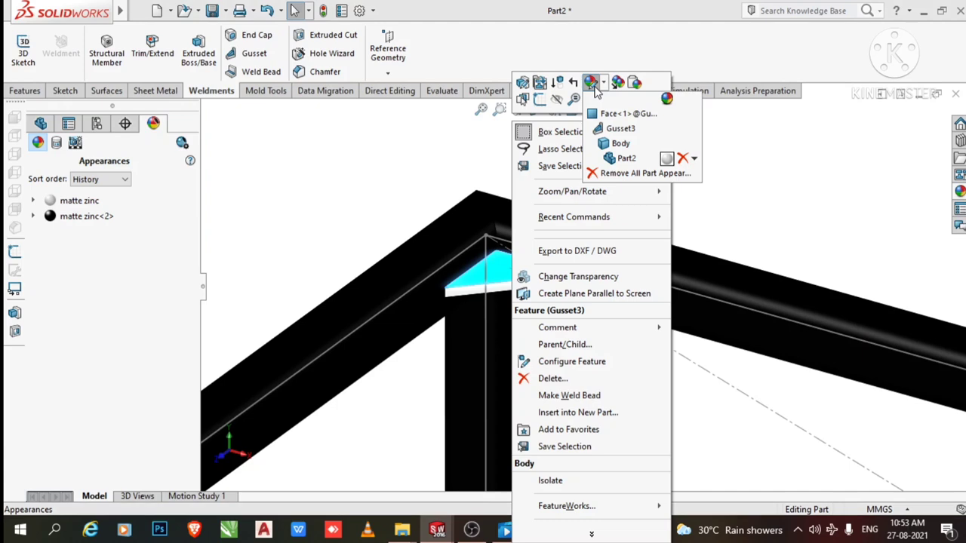
{"action": "left_click", "coordinate": [618, 129]}
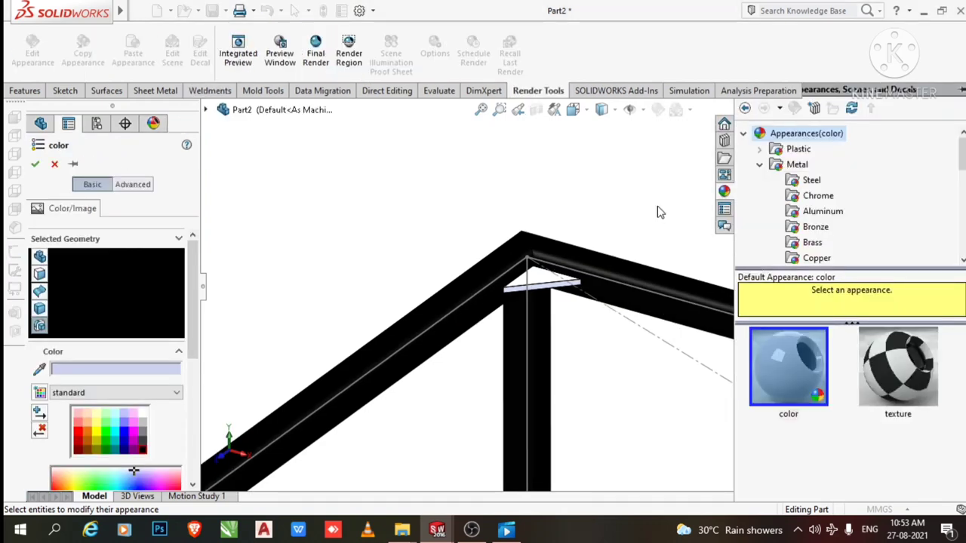
{"action": "left_click", "coordinate": [145, 454]}
{"action": "scroll", "coordinate": [565, 431], "scroll_direction": "up", "scroll_amount": 2}
{"action": "scroll", "coordinate": [574, 398], "scroll_direction": "up", "scroll_amount": 2}
{"action": "scroll", "coordinate": [573, 399], "scroll_direction": "up", "scroll_amount": 2}
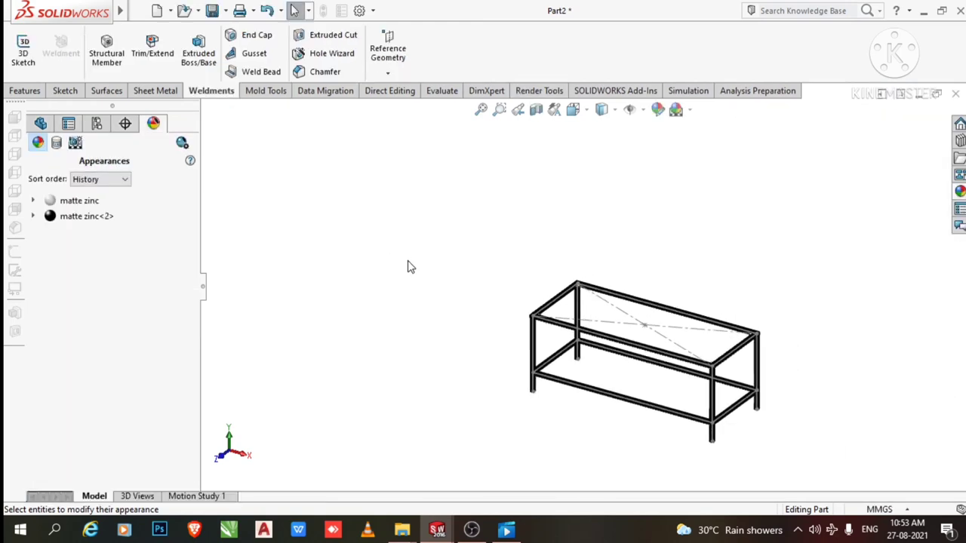
{"action": "scroll", "coordinate": [723, 418], "scroll_direction": "down", "scroll_amount": 2}
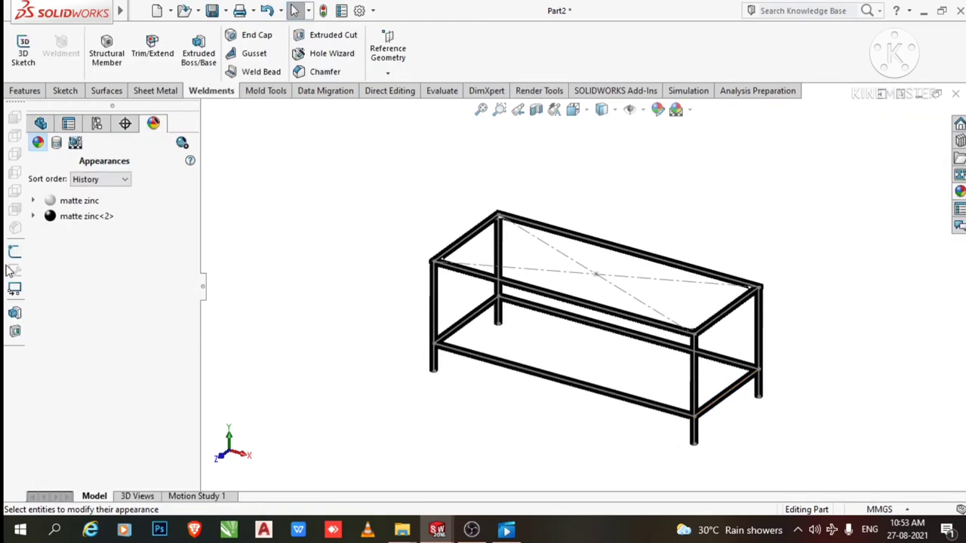
Remove the matte zinc<2> finish and apply polished zinc from Appearances > Metal > Zinc.
{"action": "right_click", "coordinate": [86, 218]}
{"action": "left_click", "coordinate": [146, 283]}
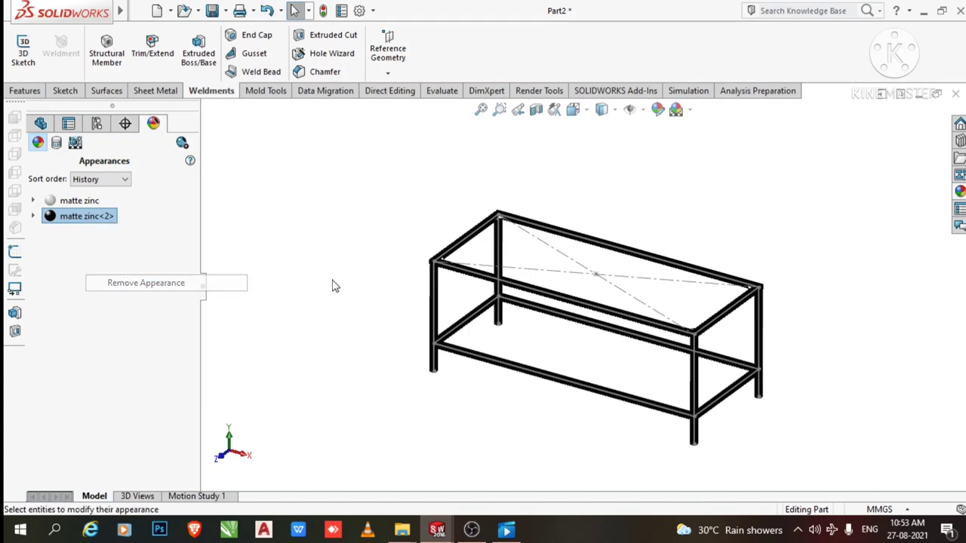
{"action": "scroll", "coordinate": [743, 358], "scroll_direction": "down", "scroll_amount": 2}
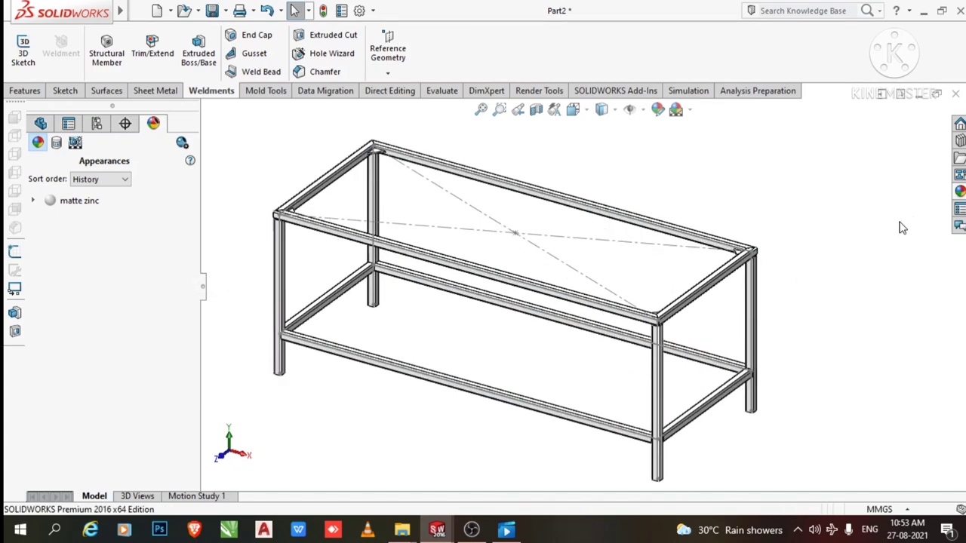
{"action": "left_click", "coordinate": [958, 190]}
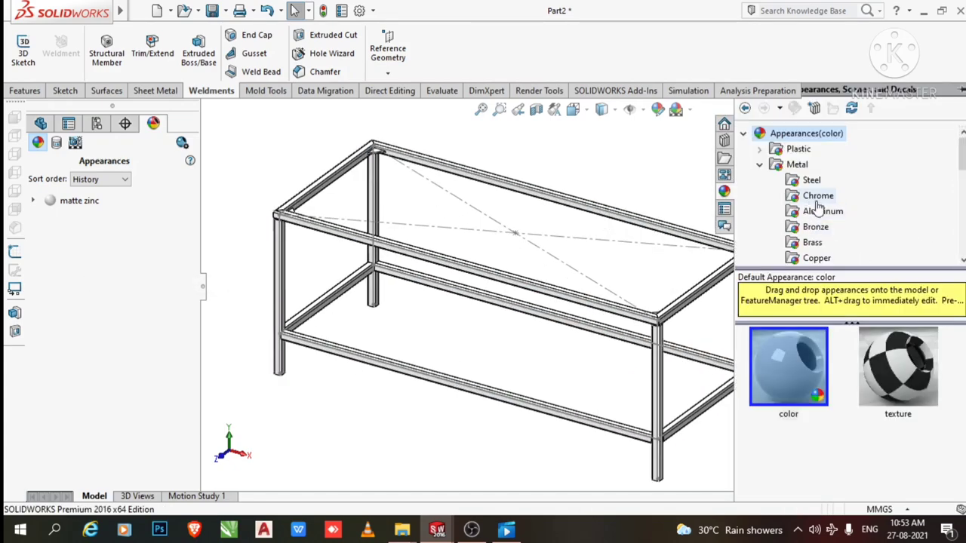
{"action": "scroll", "coordinate": [808, 230], "scroll_direction": "down", "scroll_amount": 2}
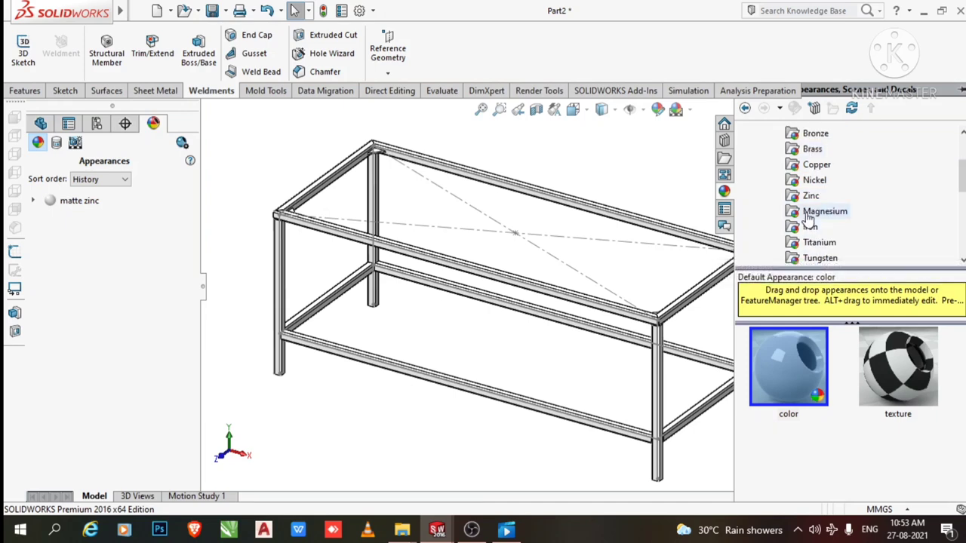
{"action": "scroll", "coordinate": [808, 219], "scroll_direction": "down", "scroll_amount": 2}
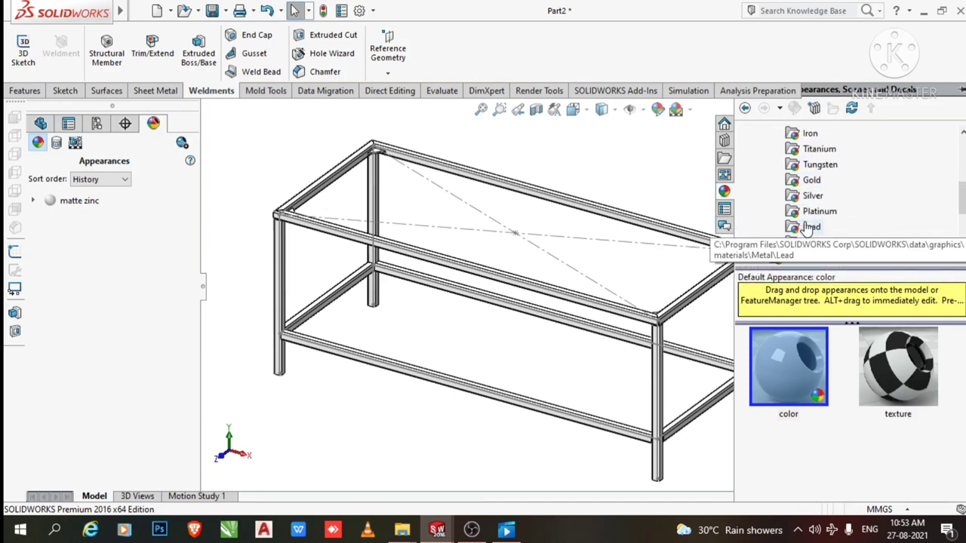
{"action": "scroll", "coordinate": [806, 227], "scroll_direction": "up", "scroll_amount": 2}
{"action": "left_click", "coordinate": [808, 196]}
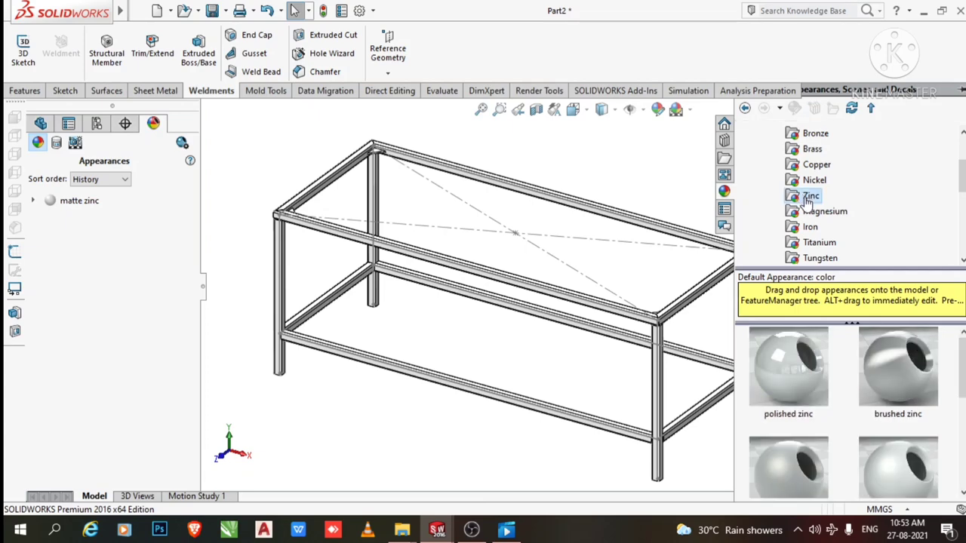
{"action": "double_click", "coordinate": [801, 391]}
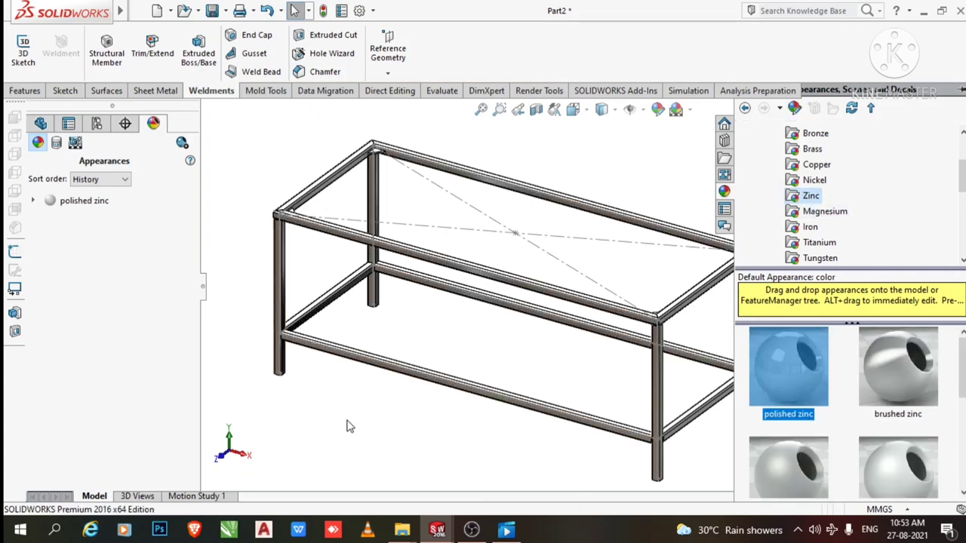
Start a new sketch on the corner gusset's face.
{"action": "scroll", "coordinate": [302, 223], "scroll_direction": "down", "scroll_amount": 3}
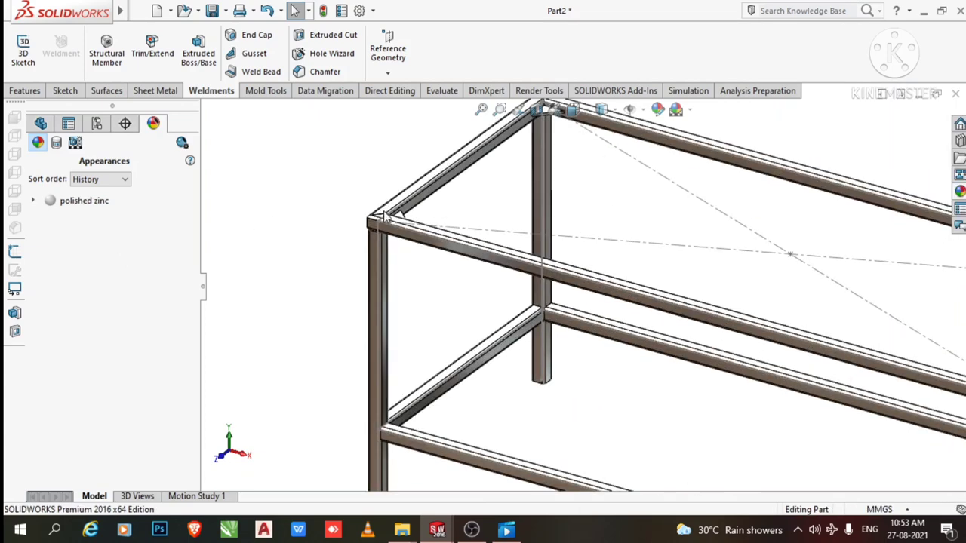
{"action": "scroll", "coordinate": [388, 227], "scroll_direction": "down", "scroll_amount": 3}
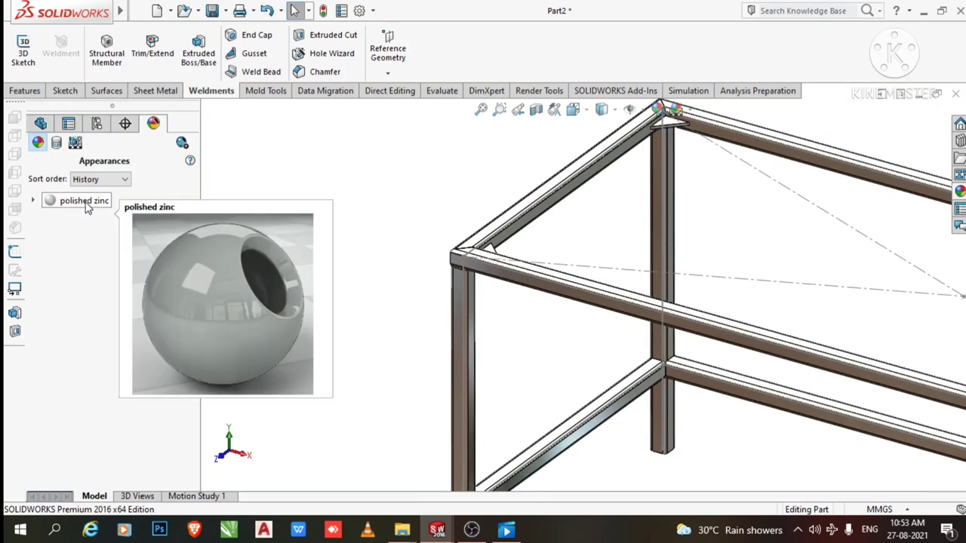
{"action": "scroll", "coordinate": [589, 287], "scroll_direction": "up", "scroll_amount": 3}
{"action": "scroll", "coordinate": [725, 257], "scroll_direction": "up", "scroll_amount": 2}
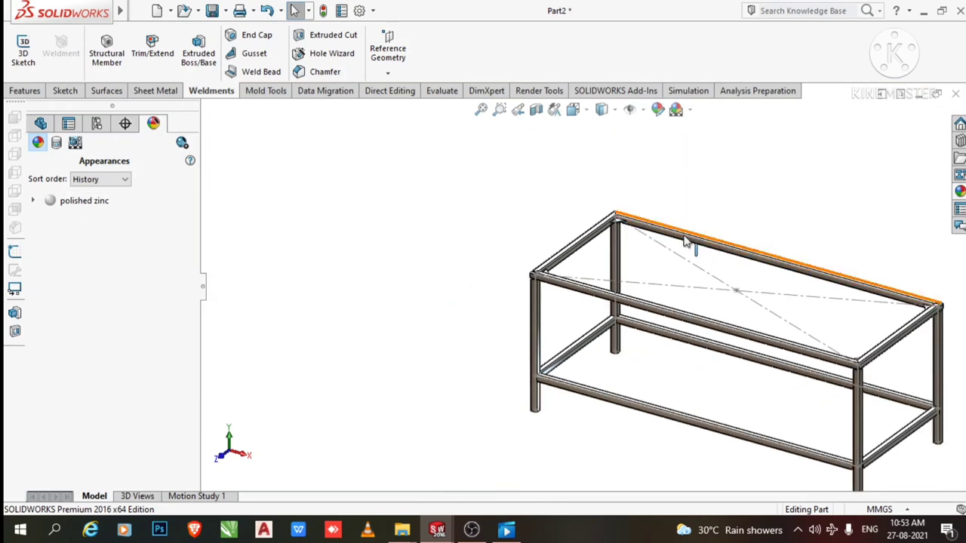
{"action": "scroll", "coordinate": [688, 239], "scroll_direction": "down", "scroll_amount": 2}
{"action": "scroll", "coordinate": [597, 225], "scroll_direction": "down", "scroll_amount": 2}
{"action": "scroll", "coordinate": [529, 234], "scroll_direction": "down", "scroll_amount": 2}
{"action": "right_click", "coordinate": [516, 238]}
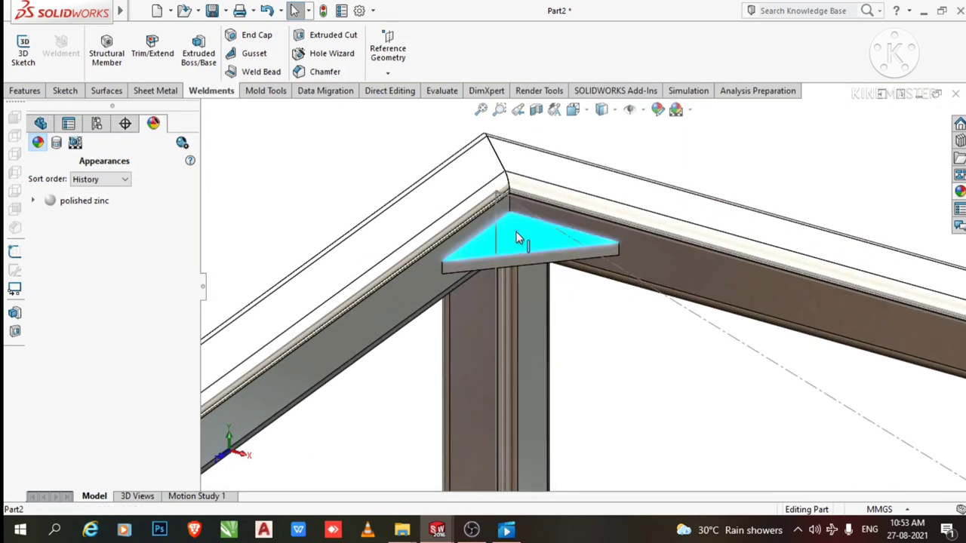
{"action": "left_click", "coordinate": [545, 104]}
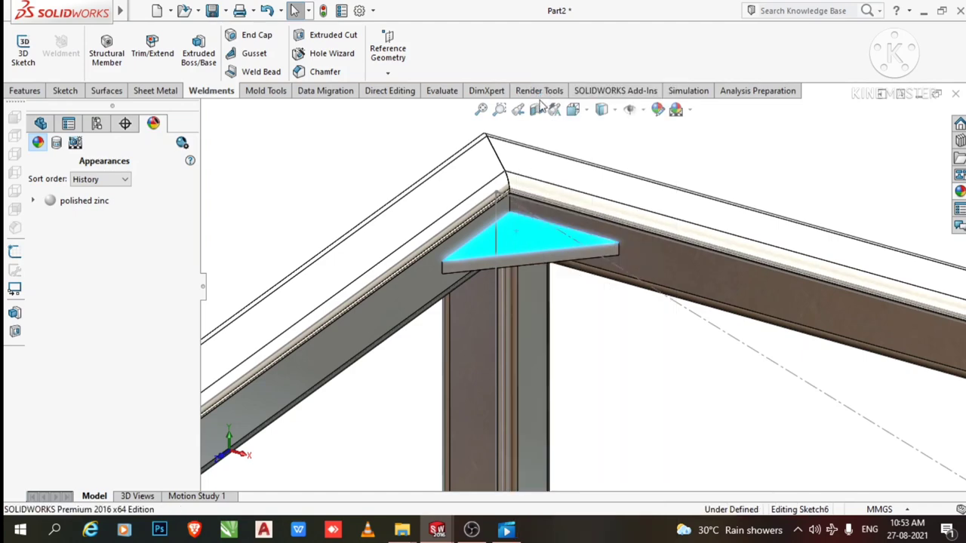
Draw the hole circle on the gusset and dimension its diameter to 10.52 mm.
{"action": "left_click", "coordinate": [642, 61]}
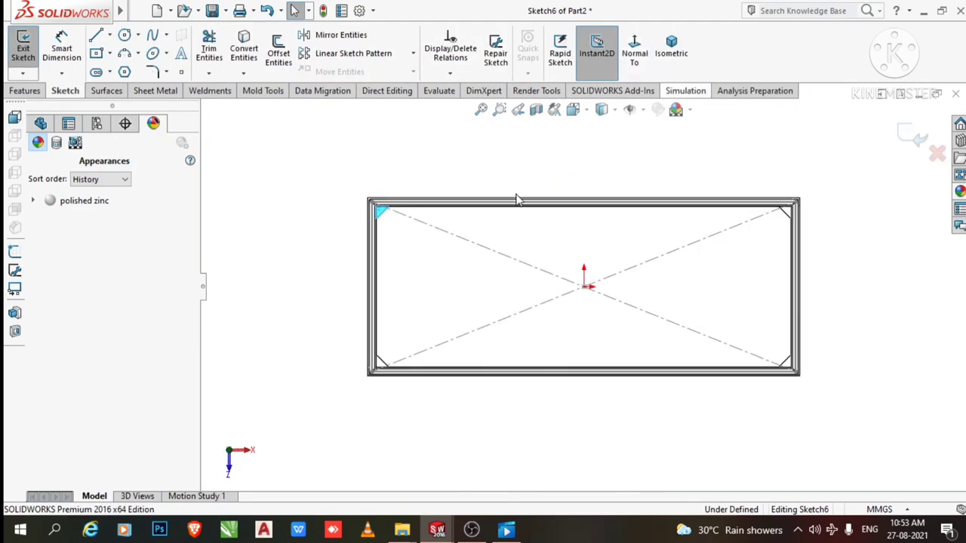
{"action": "scroll", "coordinate": [402, 233], "scroll_direction": "down", "scroll_amount": 3}
{"action": "scroll", "coordinate": [520, 293], "scroll_direction": "down", "scroll_amount": 2}
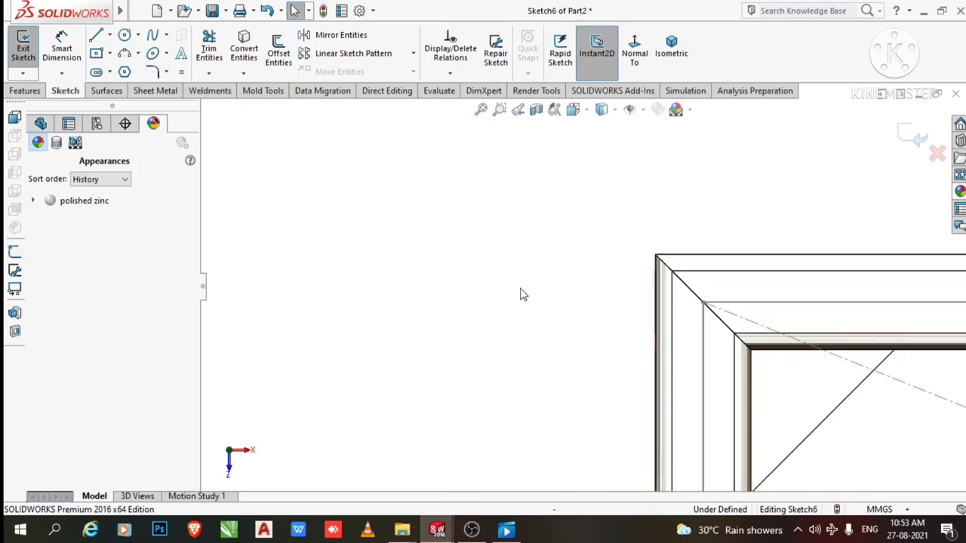
{"action": "scroll", "coordinate": [839, 410], "scroll_direction": "down", "scroll_amount": 1}
{"action": "scroll", "coordinate": [843, 413], "scroll_direction": "down", "scroll_amount": 2}
{"action": "scroll", "coordinate": [792, 385], "scroll_direction": "down", "scroll_amount": 1}
{"action": "scroll", "coordinate": [739, 356], "scroll_direction": "down", "scroll_amount": 2}
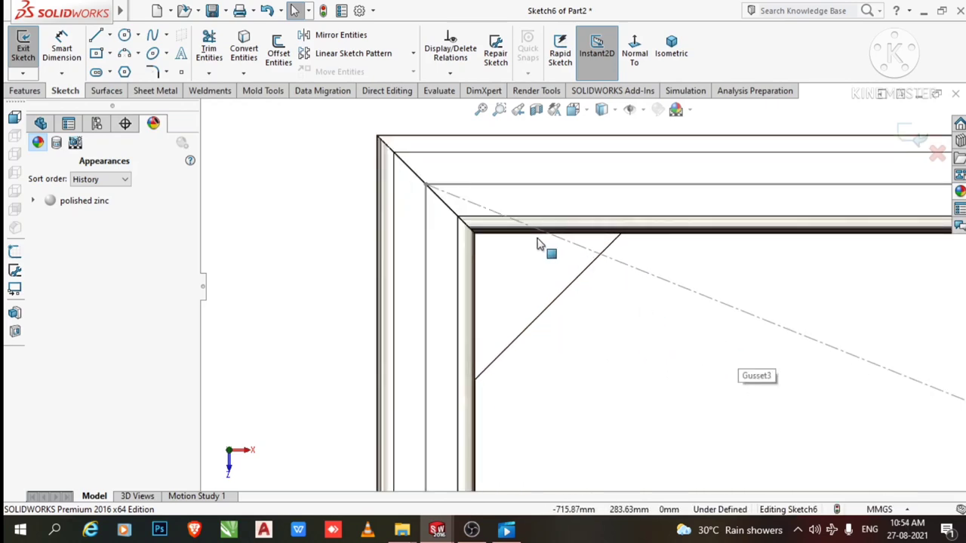
{"action": "scroll", "coordinate": [551, 289], "scroll_direction": "down", "scroll_amount": 2}
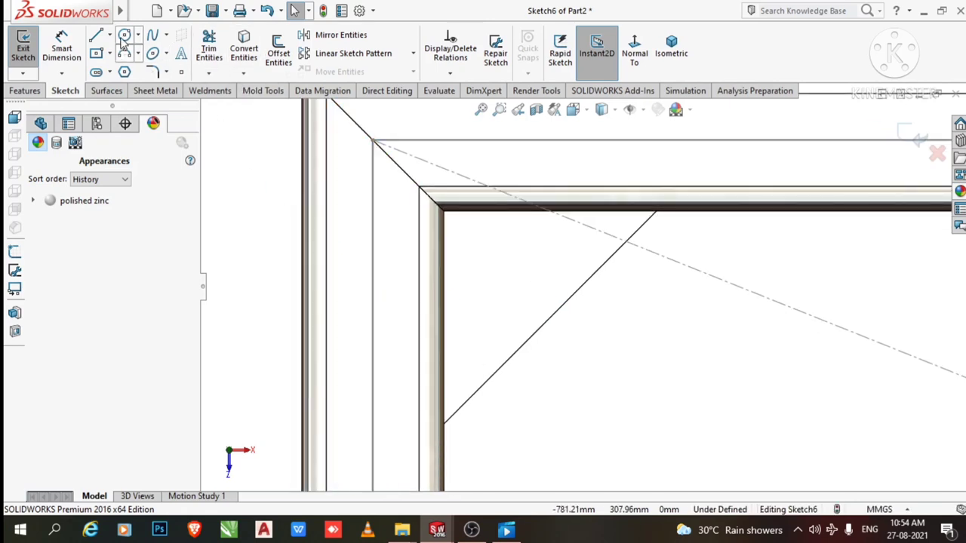
{"action": "left_click", "coordinate": [125, 36]}
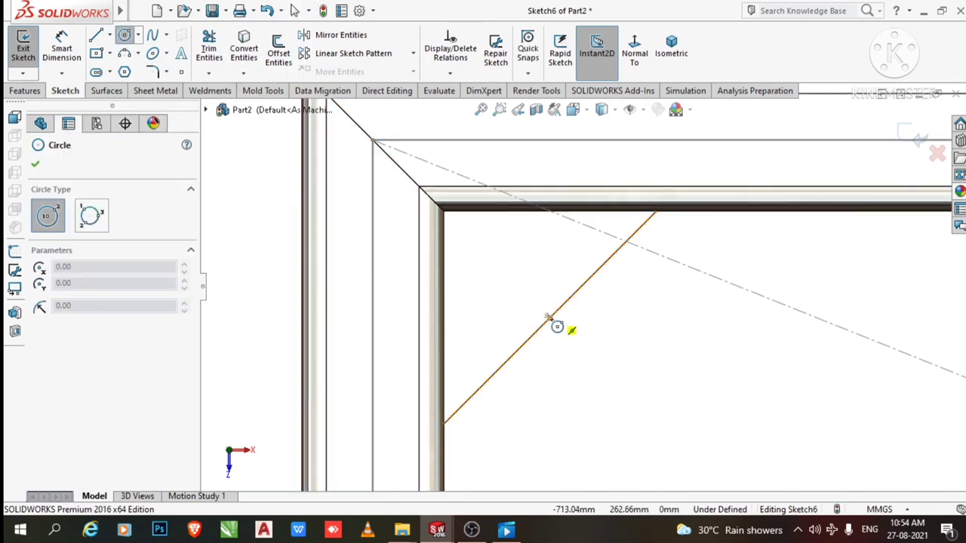
{"action": "left_click", "coordinate": [508, 276]}
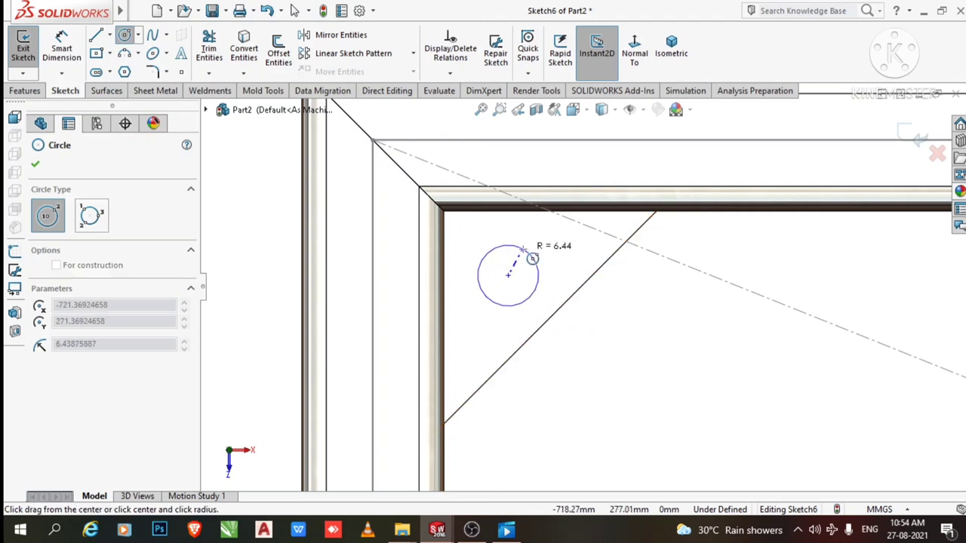
{"action": "left_click", "coordinate": [523, 249]}
{"action": "left_click", "coordinate": [62, 49]}
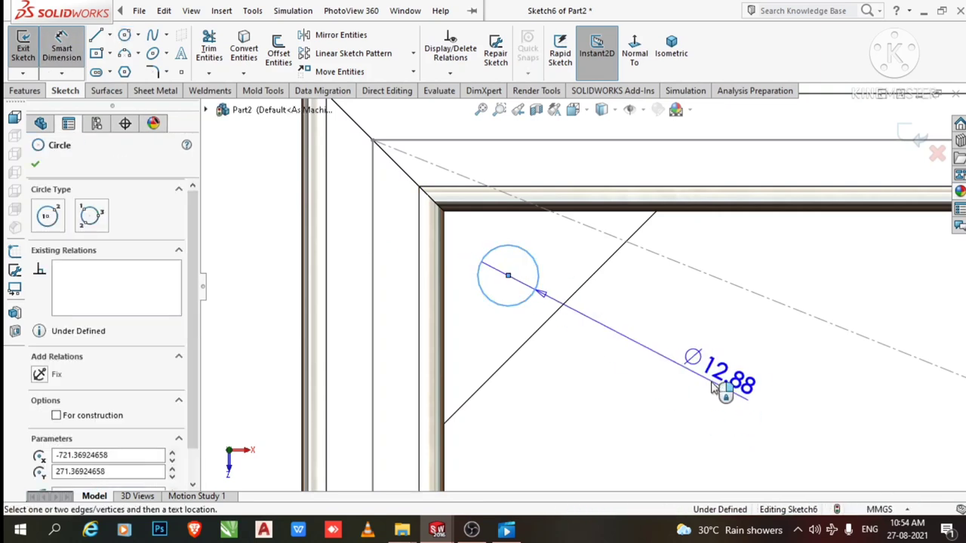
{"action": "left_click", "coordinate": [714, 394]}
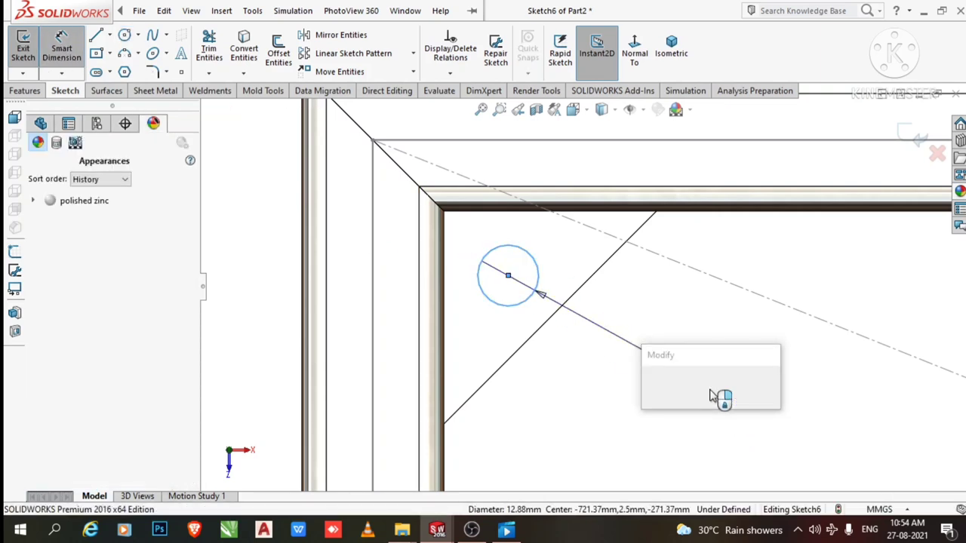
{"action": "type", "text": "10.52"}
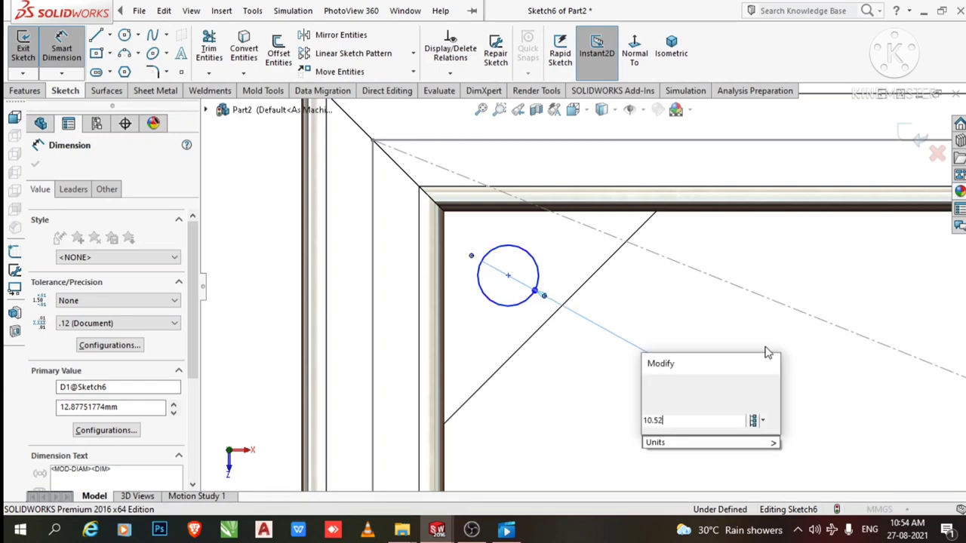
{"action": "key", "text": "Return"}
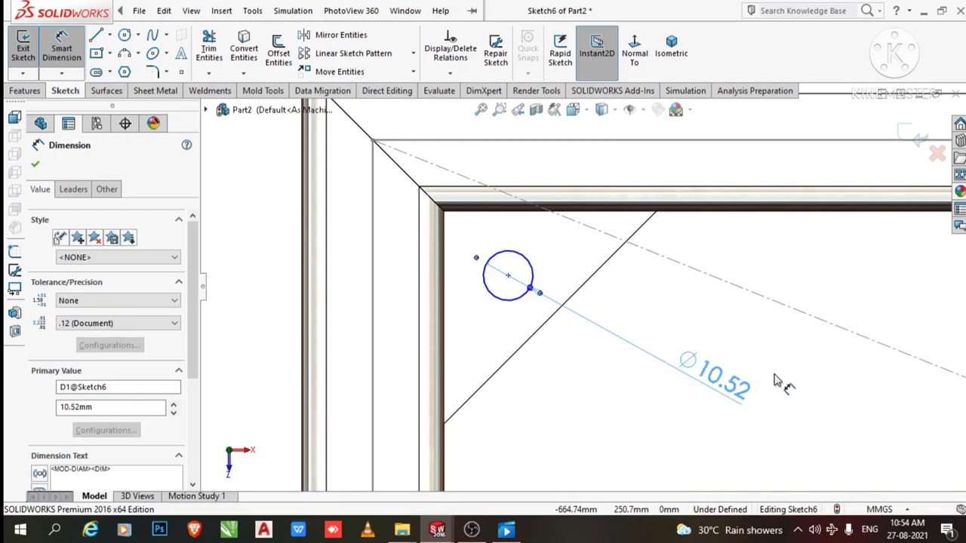
{"action": "left_click", "coordinate": [777, 381]}
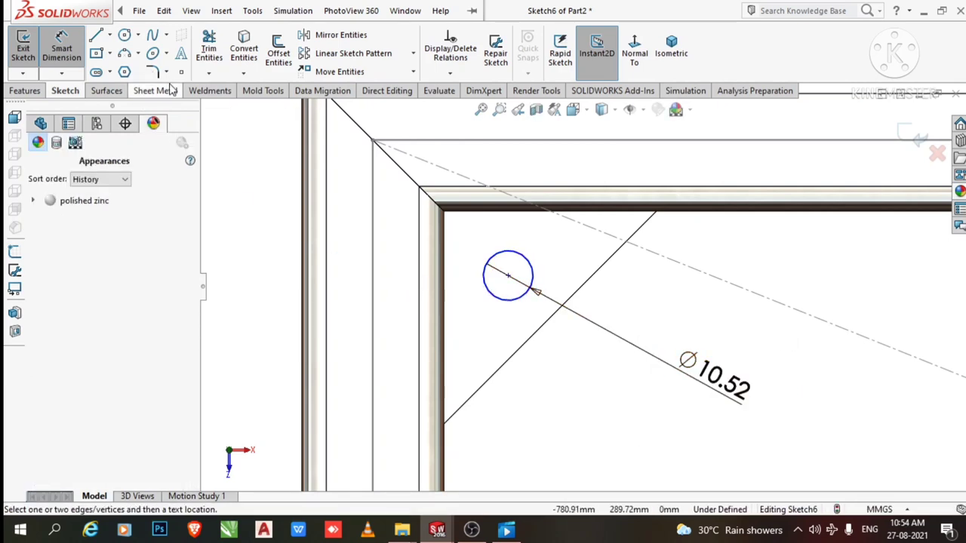
Dimension the hole centre 12 mm from the gusset's diagonal edge.
{"action": "left_click", "coordinate": [65, 60]}
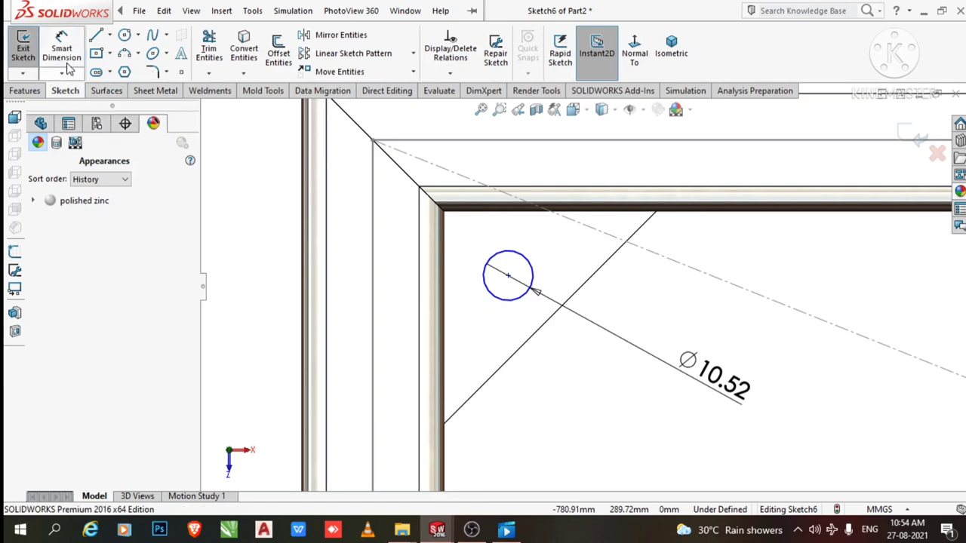
{"action": "left_click", "coordinate": [66, 67]}
{"action": "left_click", "coordinate": [507, 277]}
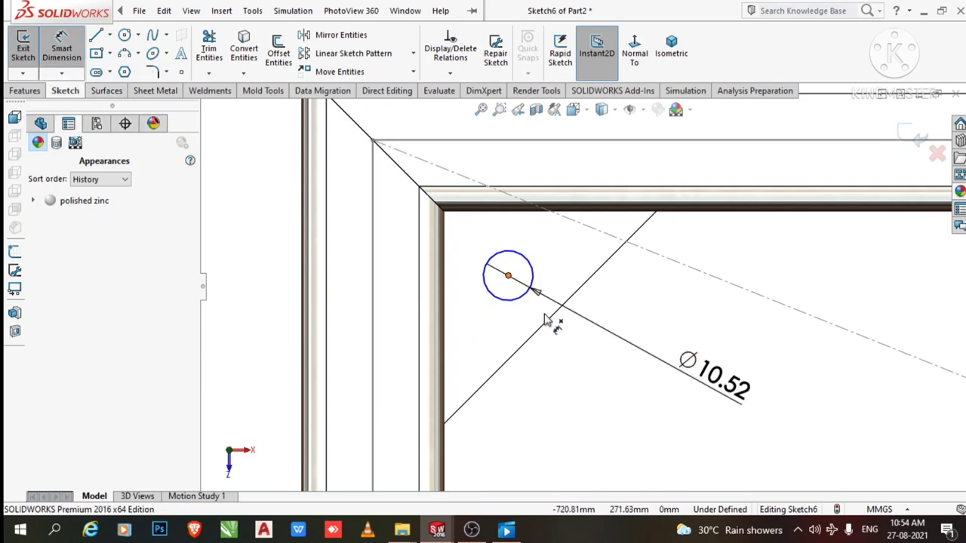
{"action": "left_click", "coordinate": [550, 322]}
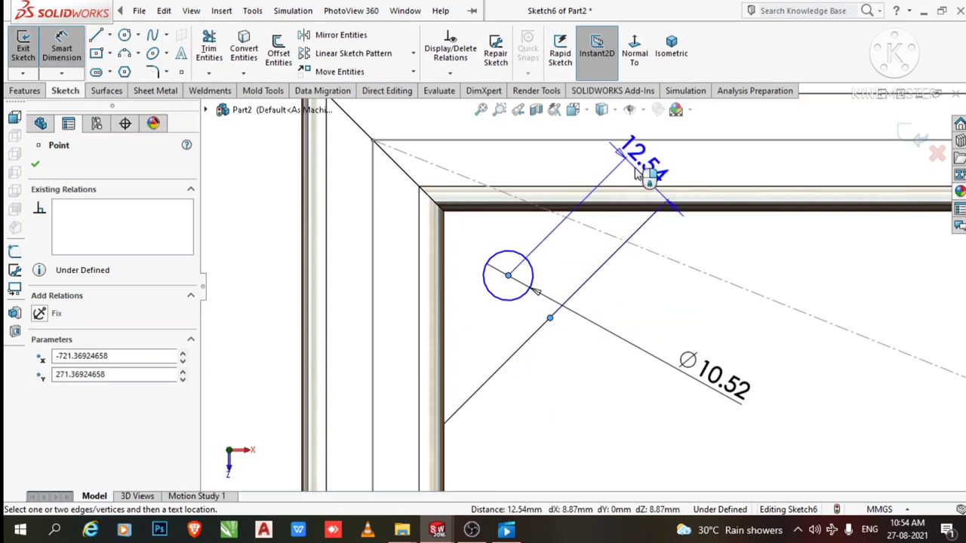
{"action": "left_click", "coordinate": [633, 168]}
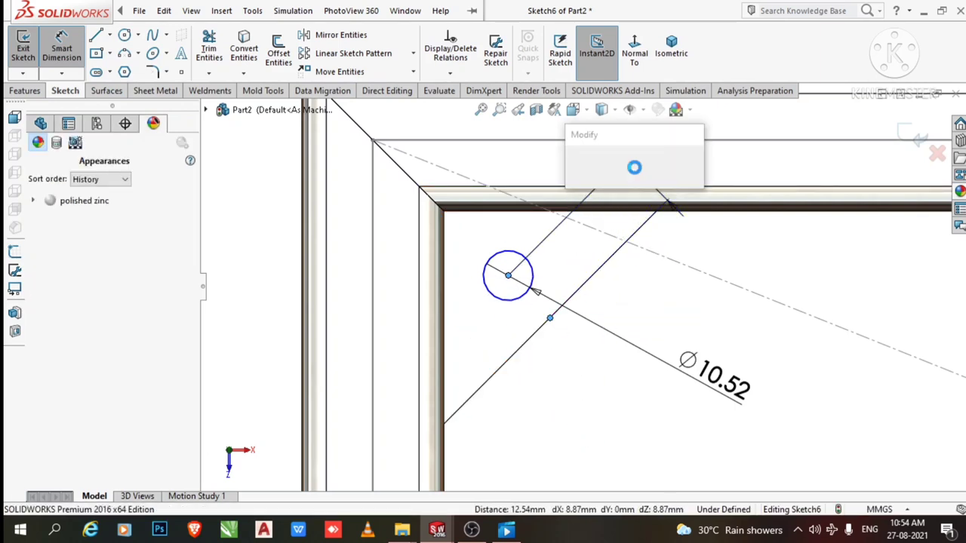
{"action": "type", "text": "8"}
{"action": "key", "text": "Return"}
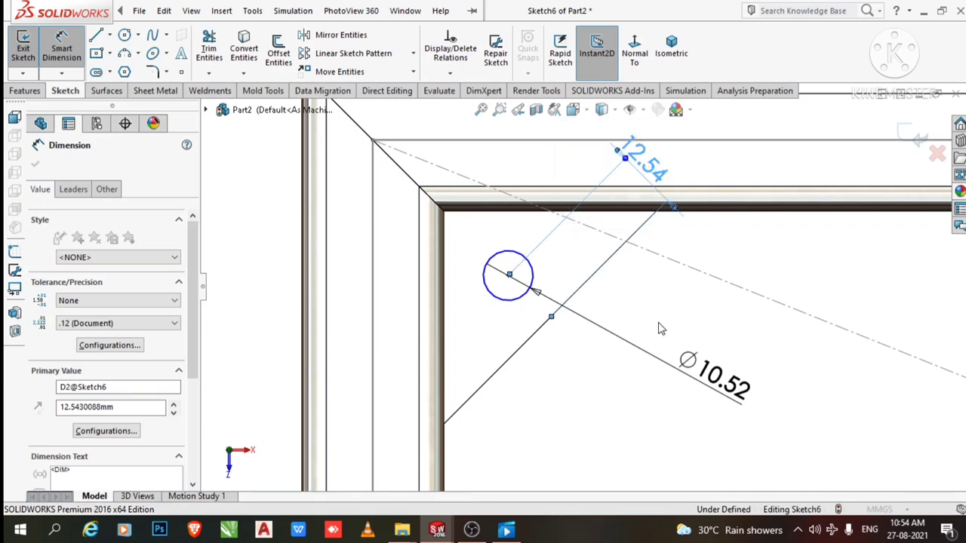
{"action": "scroll", "coordinate": [711, 333], "scroll_direction": "down", "scroll_amount": 5}
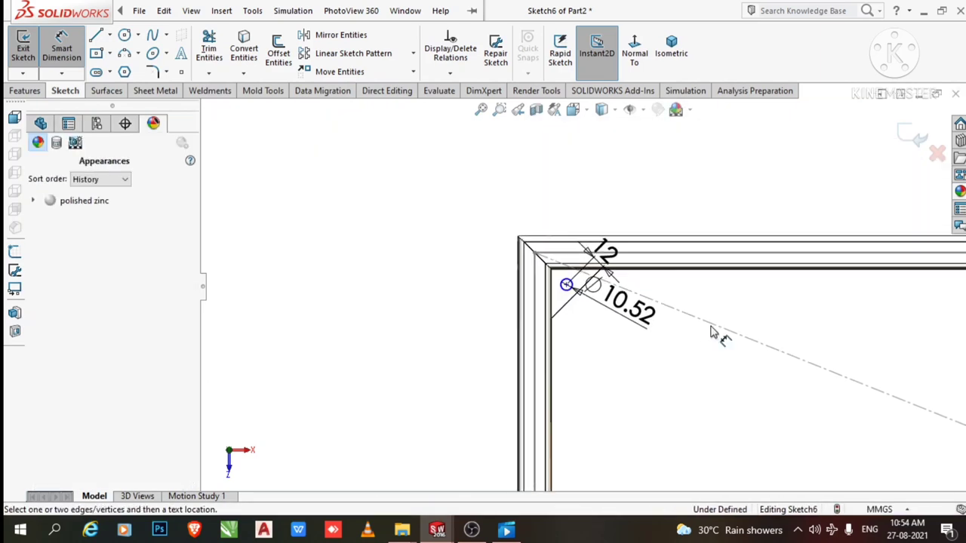
Draw a vertical centerline straight up from the sketch origin.
{"action": "left_click", "coordinate": [109, 35]}
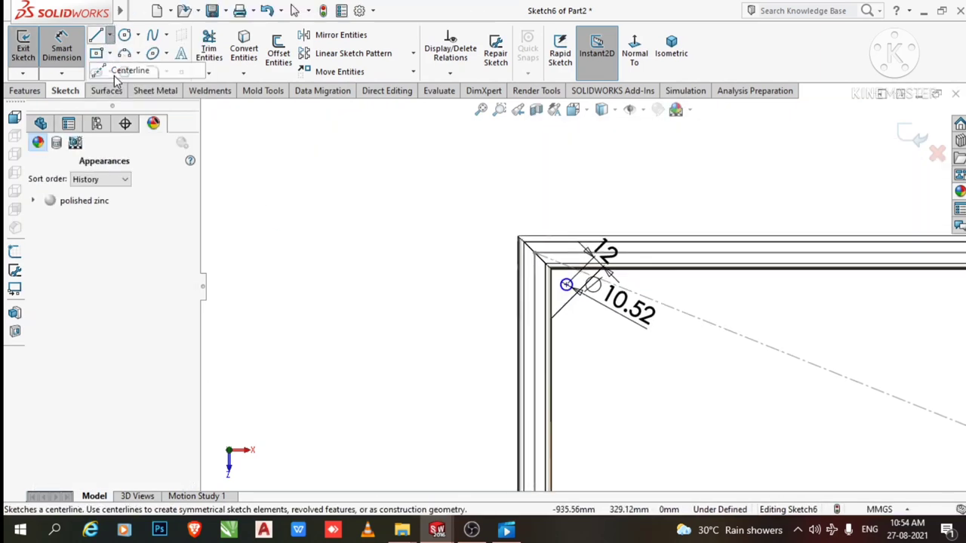
{"action": "left_click", "coordinate": [128, 69]}
{"action": "scroll", "coordinate": [838, 453], "scroll_direction": "up", "scroll_amount": 3}
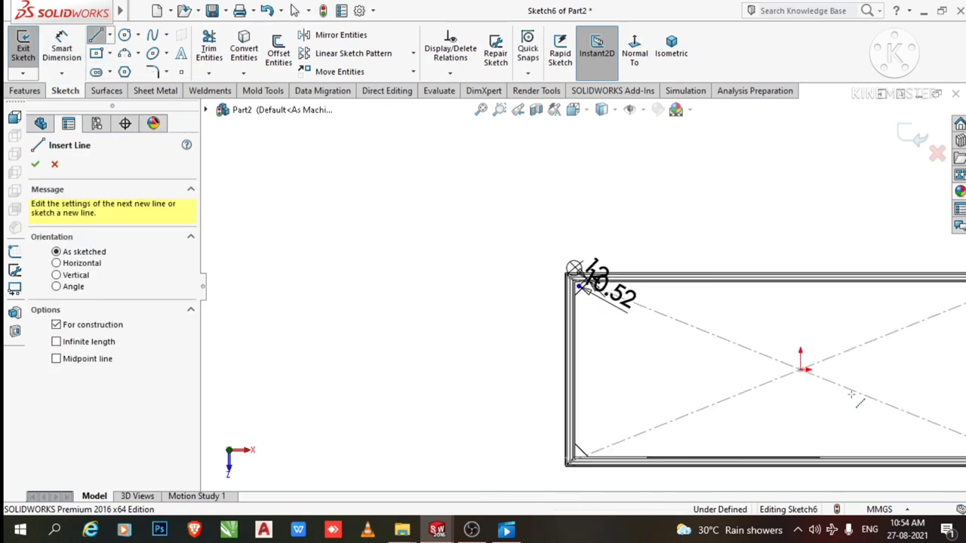
{"action": "scroll", "coordinate": [759, 280], "scroll_direction": "down", "scroll_amount": 2}
{"action": "scroll", "coordinate": [744, 273], "scroll_direction": "up", "scroll_amount": 1}
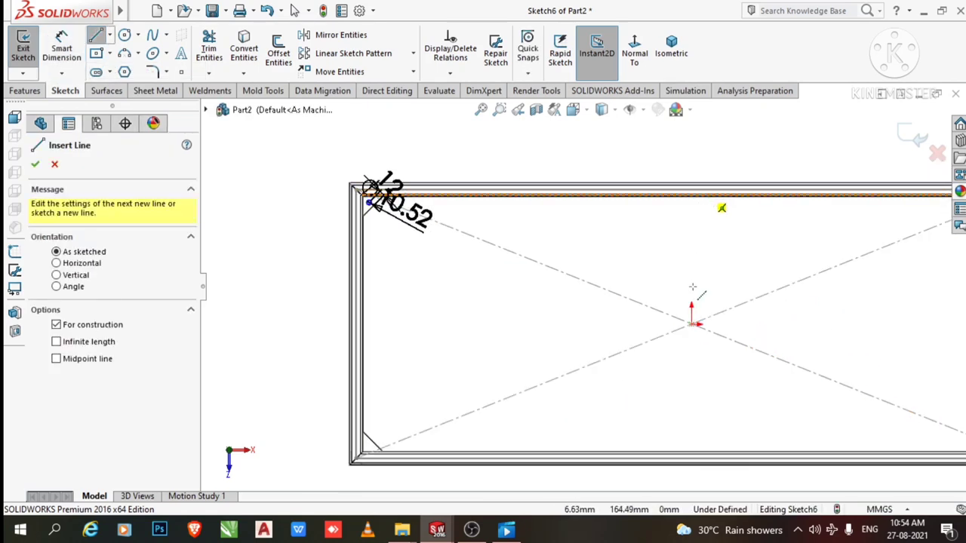
{"action": "key", "text": "Escape"}
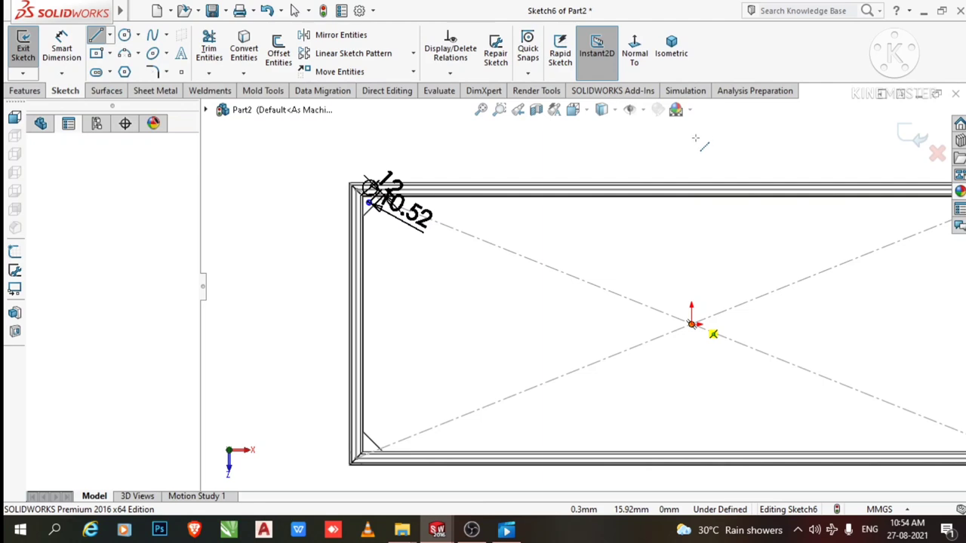
{"action": "left_click", "coordinate": [691, 324]}
{"action": "left_click", "coordinate": [691, 137]}
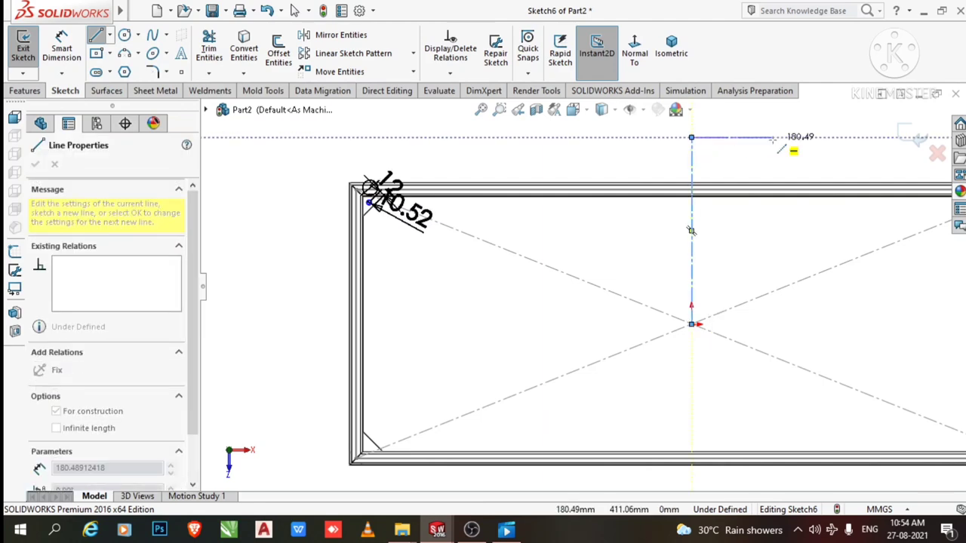
{"action": "key", "text": "Escape"}
{"action": "key", "text": "Escape"}
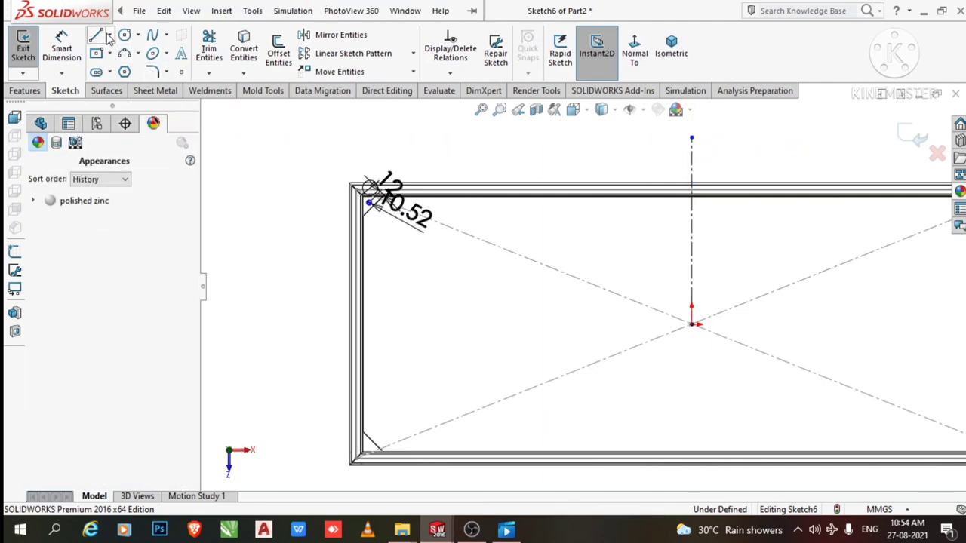
Add a horizontal centerline running right from the origin.
{"action": "left_click", "coordinate": [109, 38]}
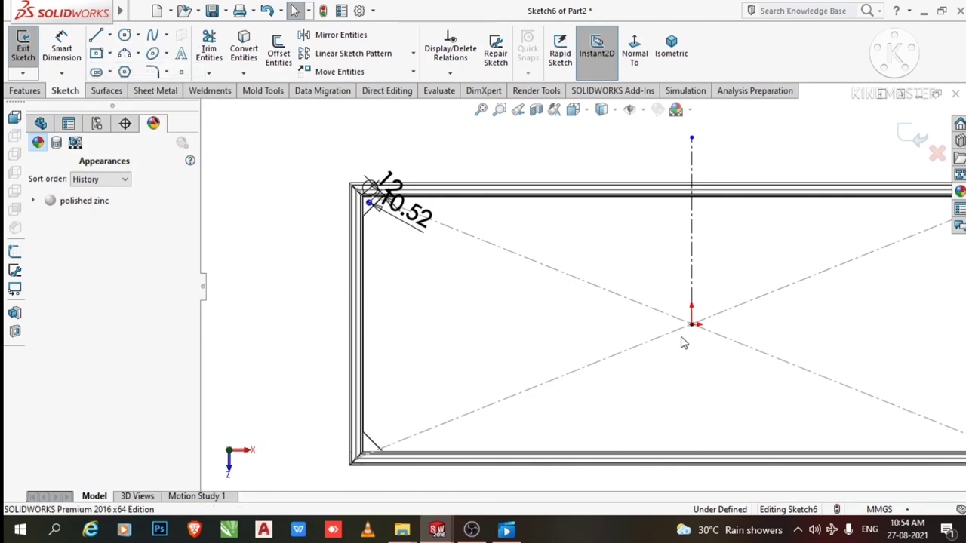
{"action": "key", "text": "l"}
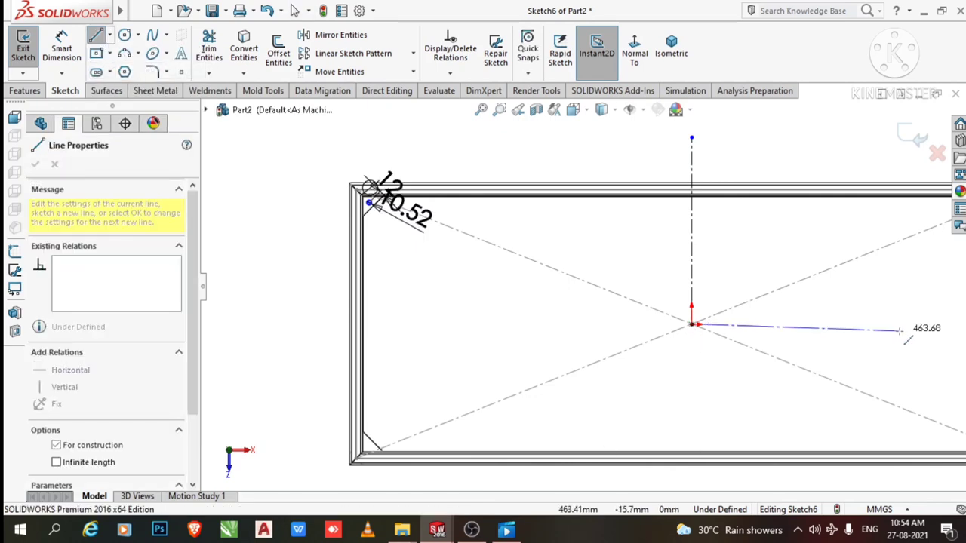
{"action": "left_click", "coordinate": [898, 330]}
{"action": "key", "text": "Escape"}
{"action": "scroll", "coordinate": [787, 403], "scroll_direction": "up", "scroll_amount": 3}
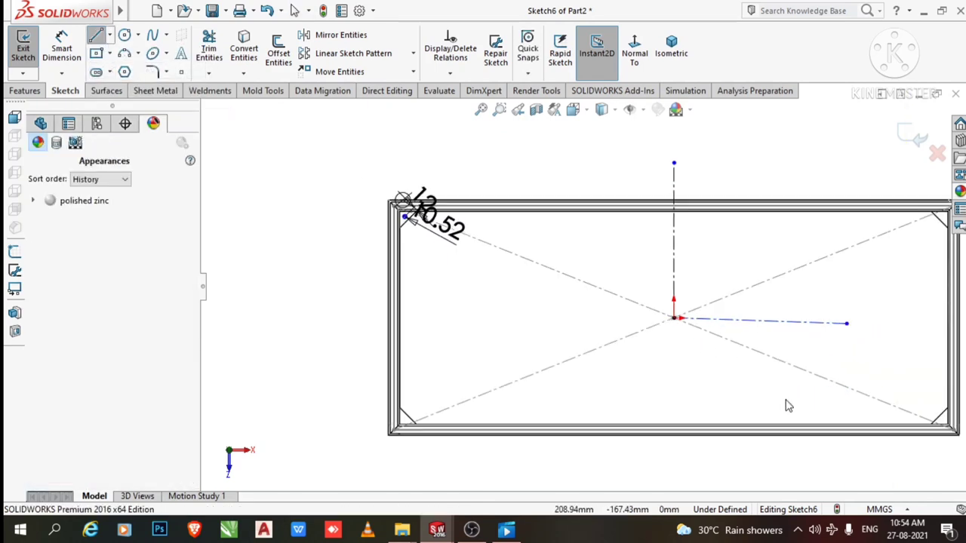
{"action": "scroll", "coordinate": [642, 222], "scroll_direction": "down", "scroll_amount": 1}
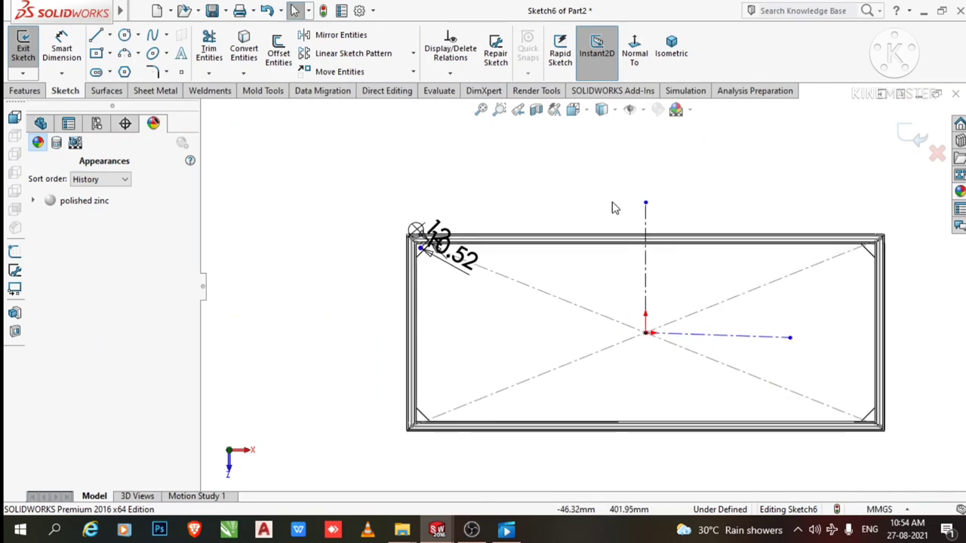
Mirror the corner hole circle across the vertical centerline.
{"action": "left_click", "coordinate": [333, 42]}
{"action": "scroll", "coordinate": [465, 285], "scroll_direction": "down", "scroll_amount": 4}
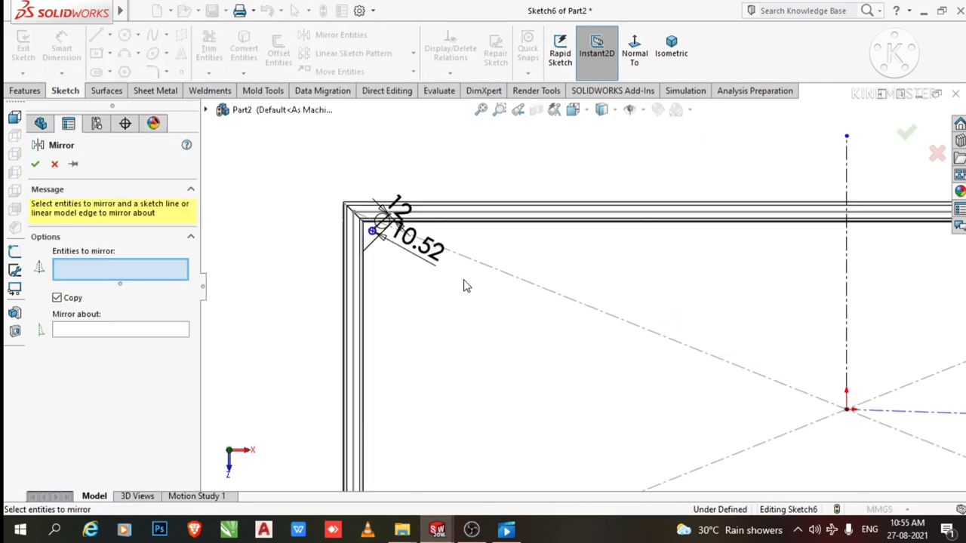
{"action": "left_click", "coordinate": [337, 208]}
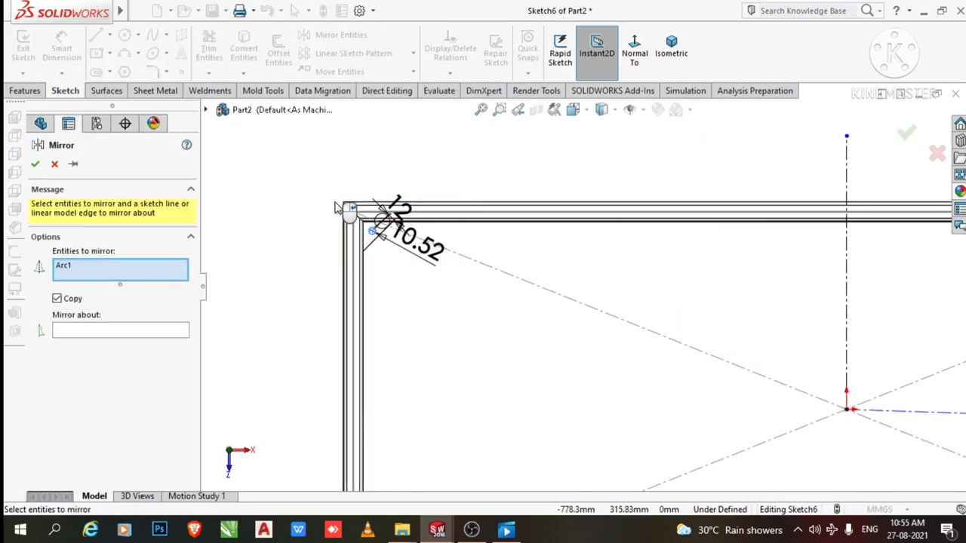
{"action": "left_click", "coordinate": [106, 332]}
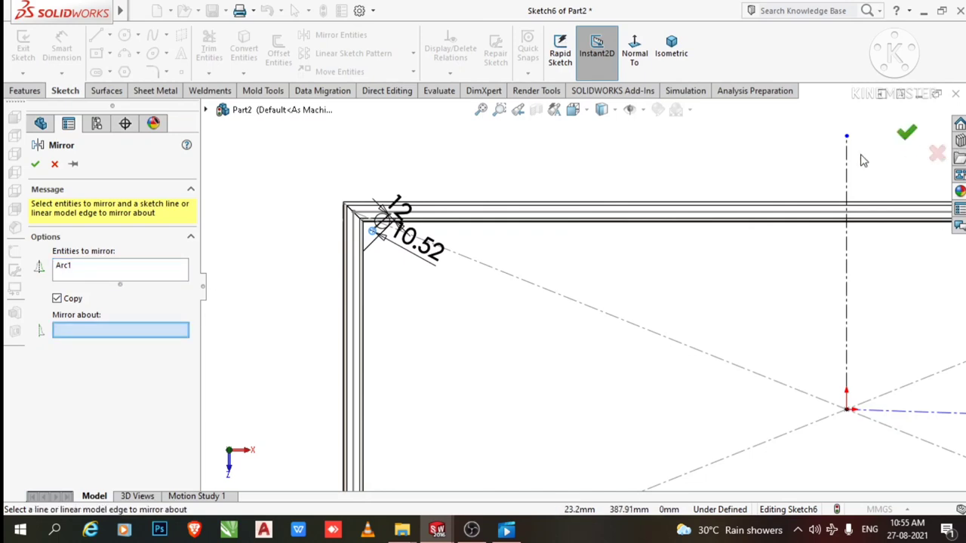
{"action": "left_click", "coordinate": [847, 172]}
{"action": "key", "text": "z"}
{"action": "key", "text": "z"}
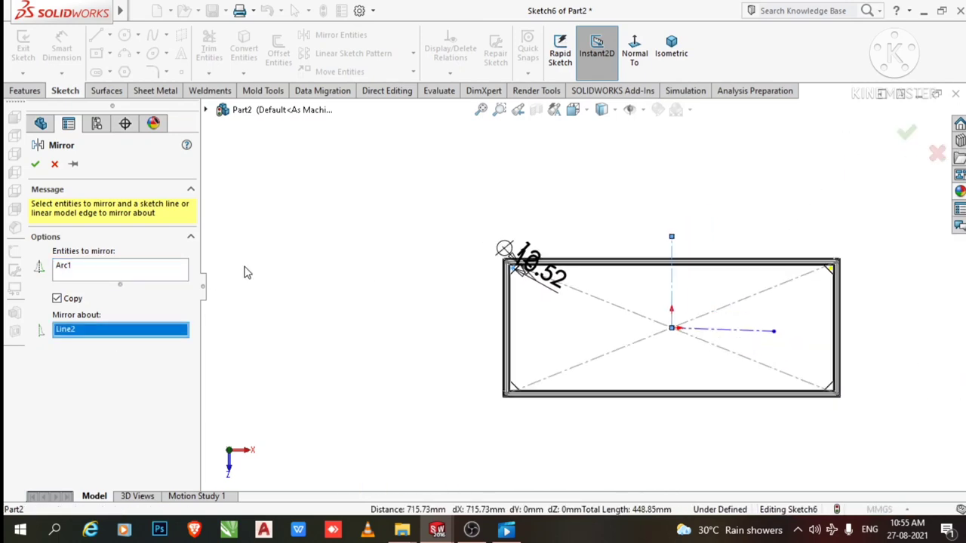
{"action": "left_click", "coordinate": [35, 165]}
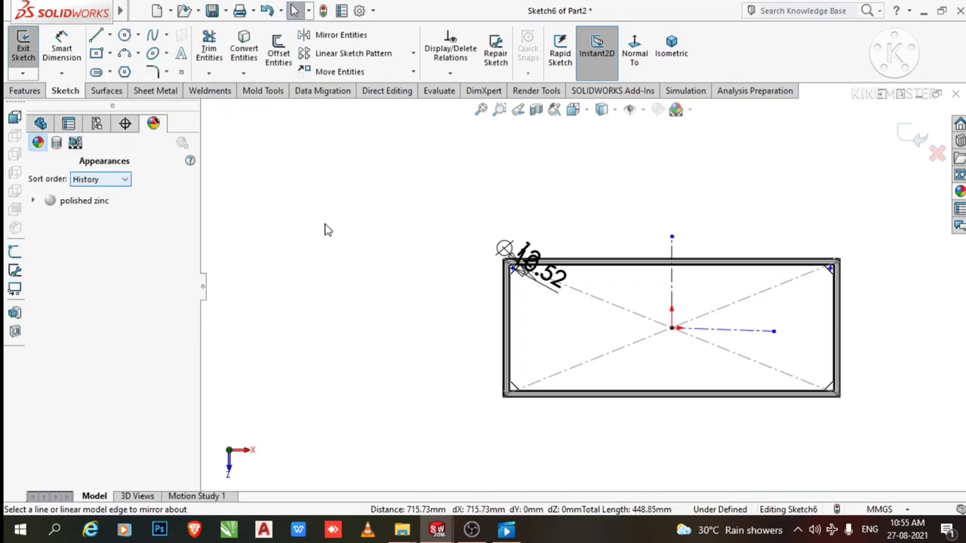
Mirror both top holes and the vertical centerline about the horizontal centerline.
{"action": "left_click", "coordinate": [323, 45]}
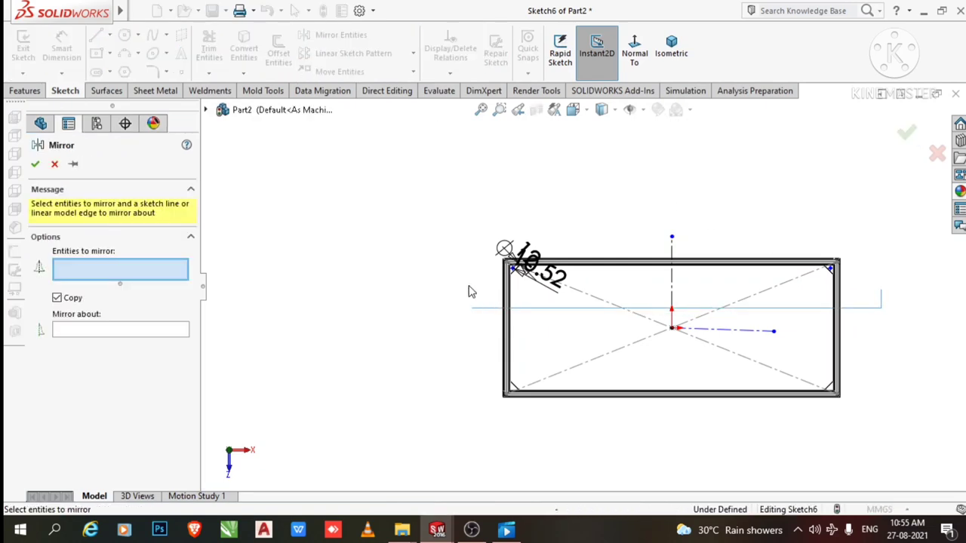
{"action": "left_click_drag", "start_coordinate": [468, 291], "coordinate": [464, 230]}
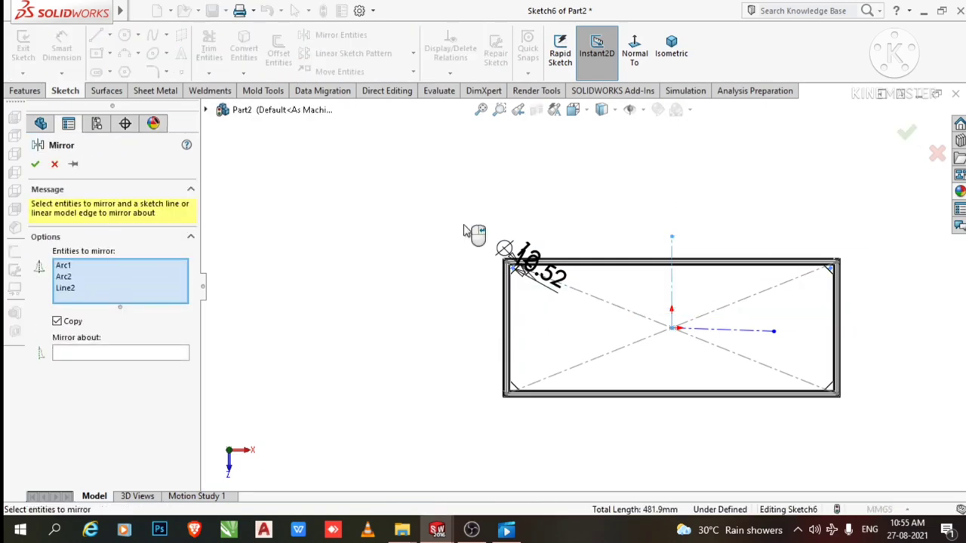
{"action": "left_click", "coordinate": [161, 355]}
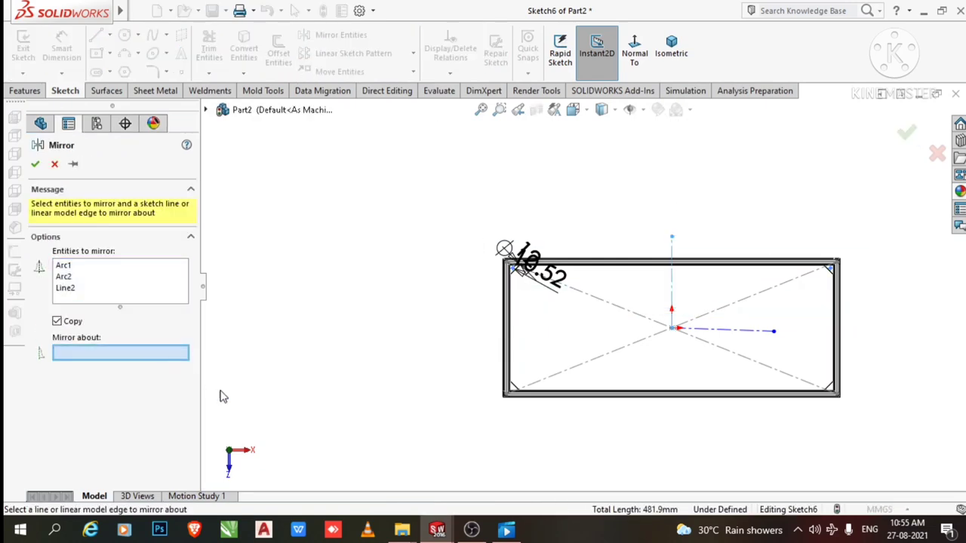
{"action": "left_click", "coordinate": [741, 332]}
{"action": "scroll", "coordinate": [595, 337], "scroll_direction": "down", "scroll_amount": 2}
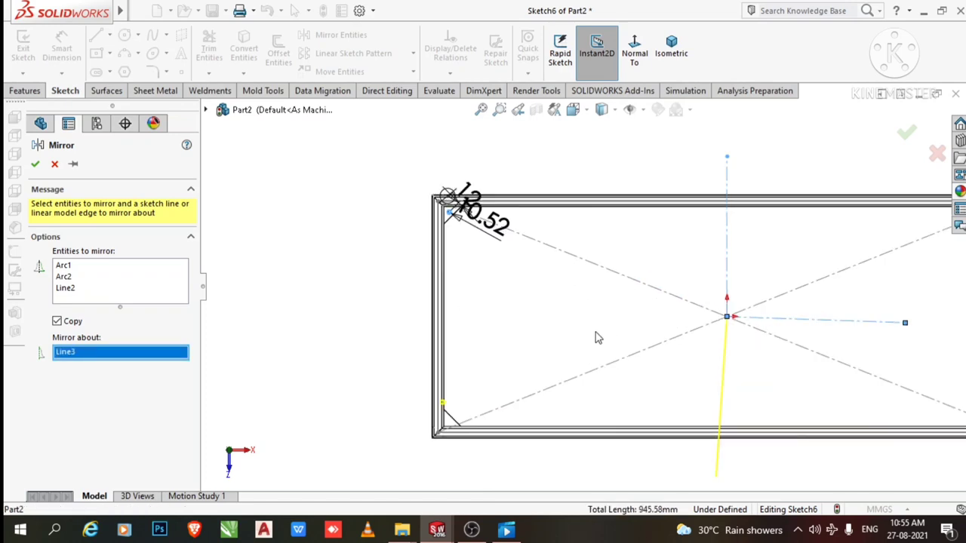
{"action": "scroll", "coordinate": [595, 336], "scroll_direction": "down", "scroll_amount": 1}
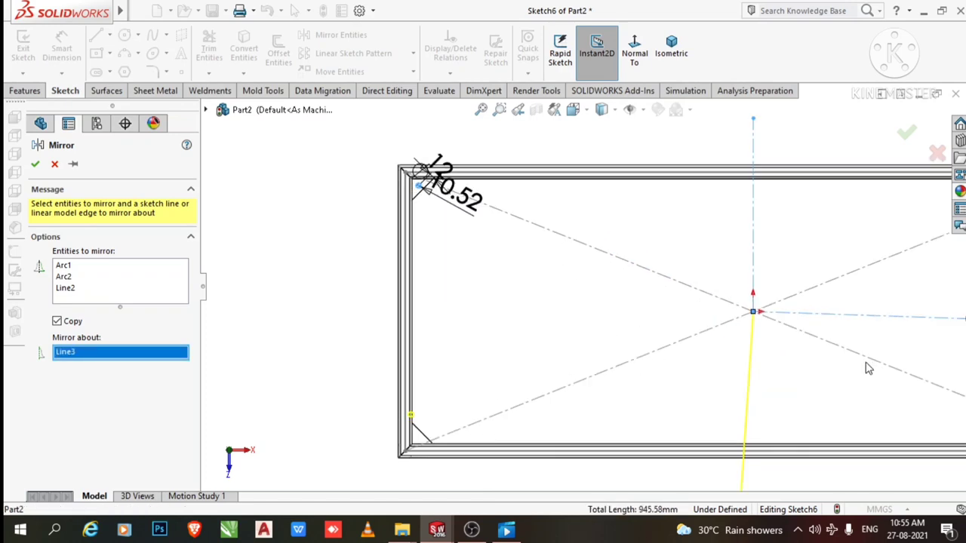
{"action": "key", "text": "Return"}
{"action": "key", "text": "z"}
{"action": "scroll", "coordinate": [706, 224], "scroll_direction": "down", "scroll_amount": 1}
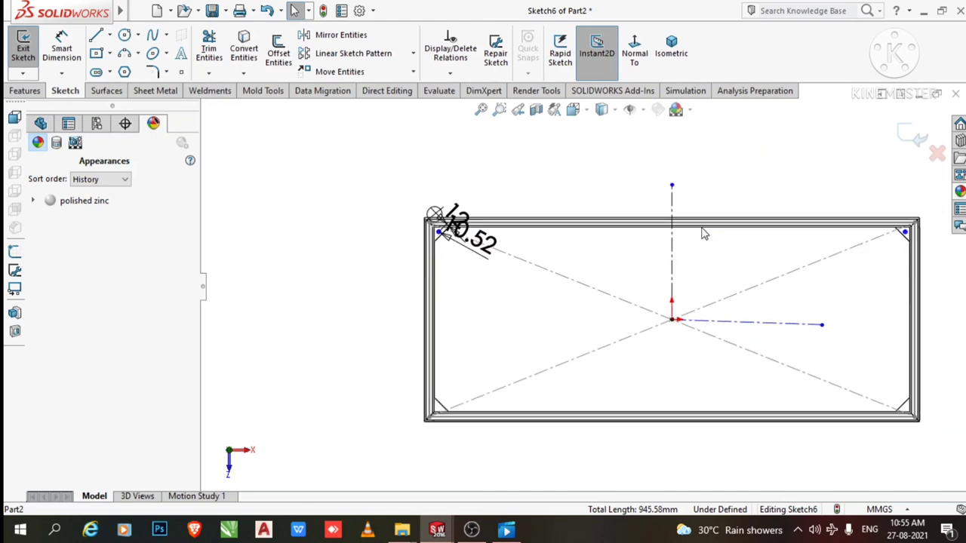
{"action": "scroll", "coordinate": [700, 238], "scroll_direction": "down", "scroll_amount": 1}
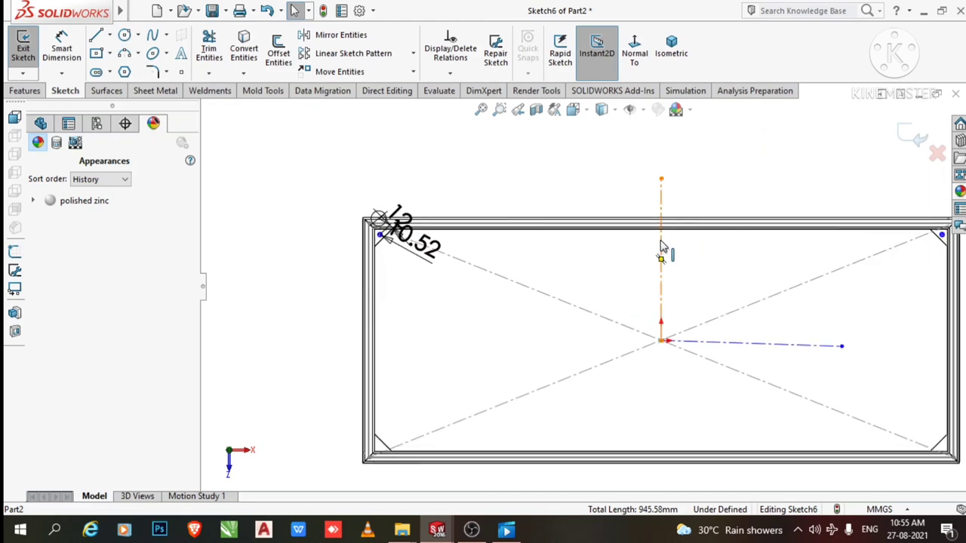
Select the vertical centreline to check its relations, then deselect it.
{"action": "left_click", "coordinate": [662, 245]}
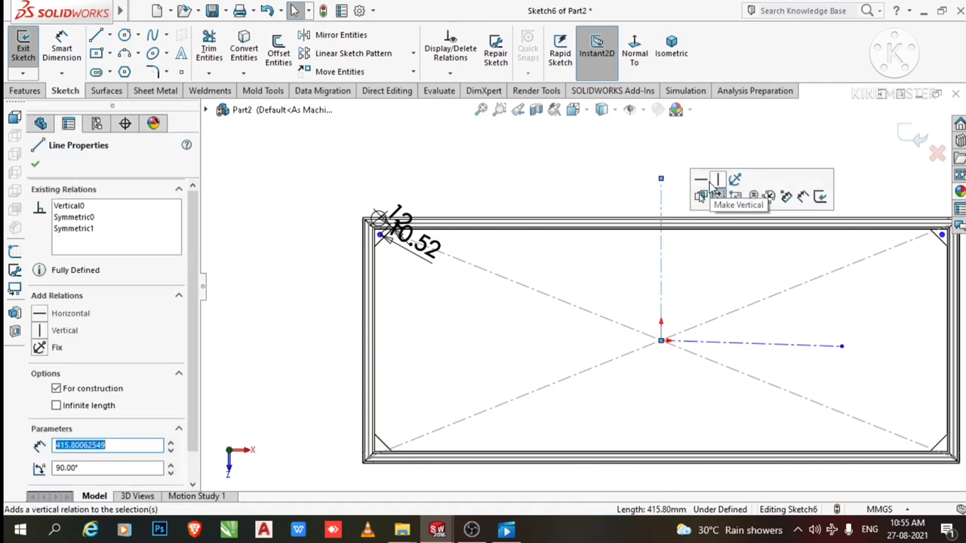
{"action": "left_click", "coordinate": [640, 185]}
{"action": "scroll", "coordinate": [643, 192], "scroll_direction": "up", "scroll_amount": 2}
{"action": "scroll", "coordinate": [789, 254], "scroll_direction": "down", "scroll_amount": 2}
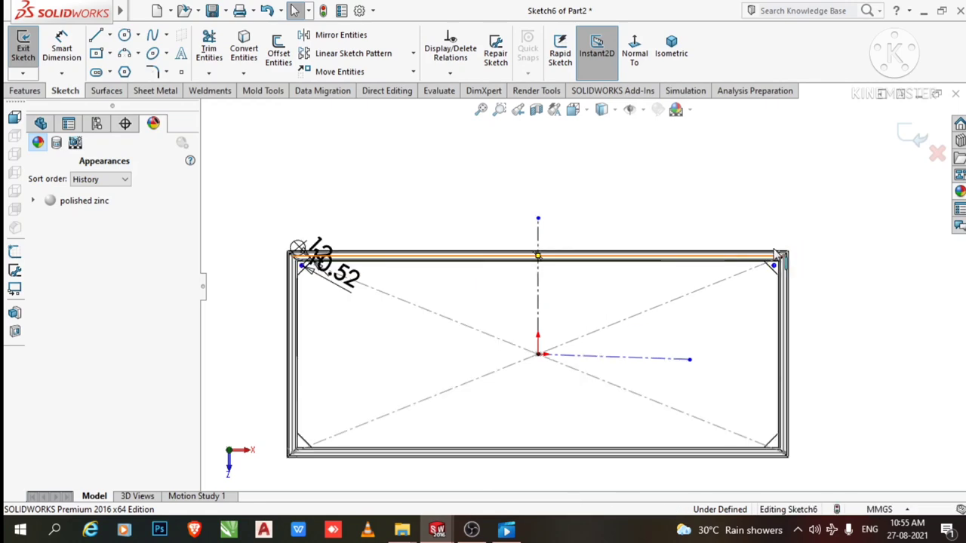
{"action": "scroll", "coordinate": [777, 254], "scroll_direction": "down", "scroll_amount": 2}
{"action": "scroll", "coordinate": [765, 280], "scroll_direction": "down", "scroll_amount": 2}
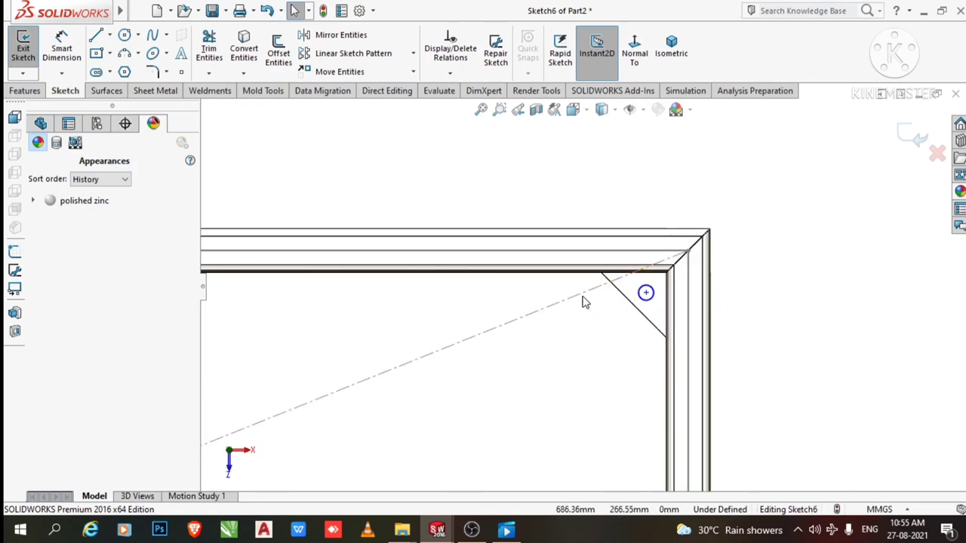
{"action": "scroll", "coordinate": [584, 302], "scroll_direction": "down", "scroll_amount": 1}
{"action": "scroll", "coordinate": [597, 304], "scroll_direction": "down", "scroll_amount": 1}
Try a hole-to-edge dimension on the corner hole, then abandon it.
{"action": "left_click", "coordinate": [62, 49]}
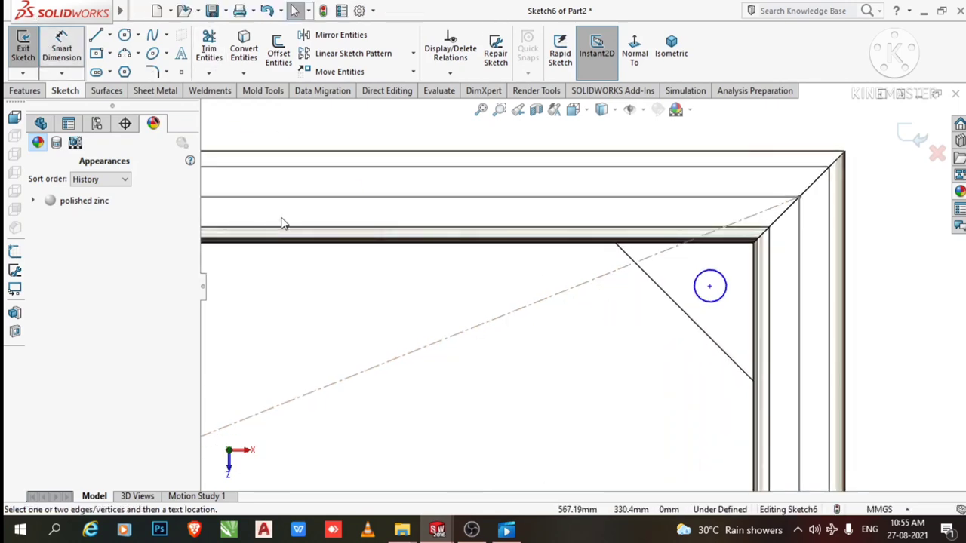
{"action": "left_click", "coordinate": [709, 286]}
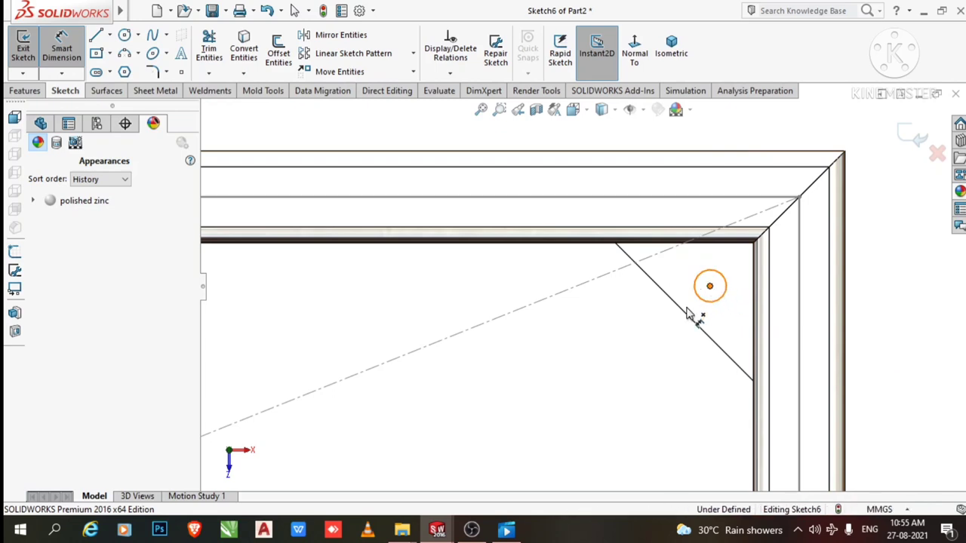
{"action": "left_click", "coordinate": [687, 317]}
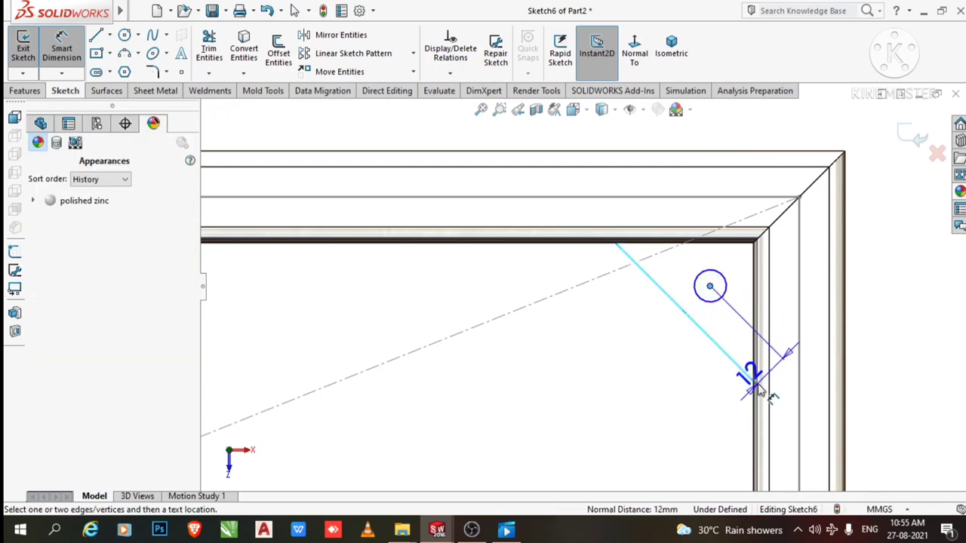
{"action": "key", "text": "z"}
{"action": "key", "text": "z"}
{"action": "key", "text": "z"}
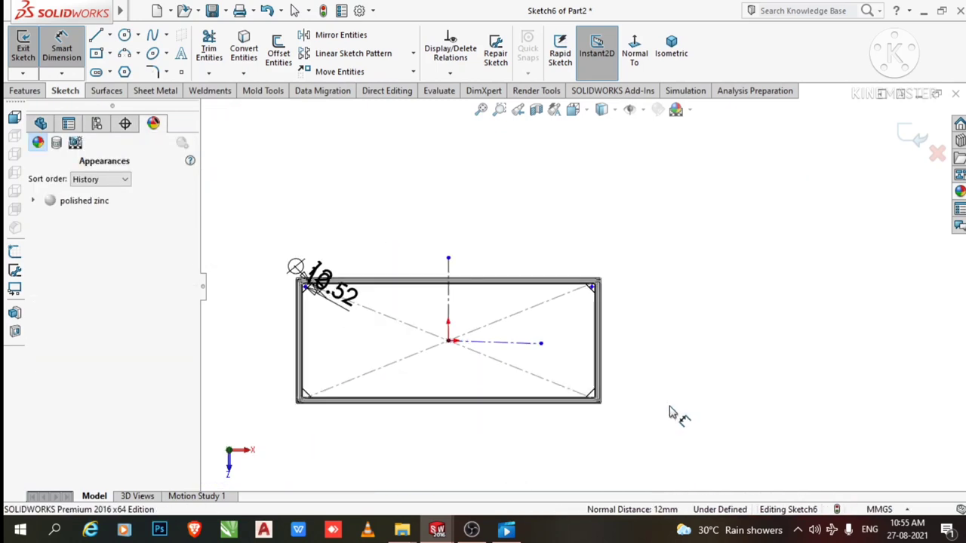
{"action": "scroll", "coordinate": [452, 332], "scroll_direction": "down", "scroll_amount": 3}
{"action": "scroll", "coordinate": [544, 271], "scroll_direction": "down", "scroll_amount": 1}
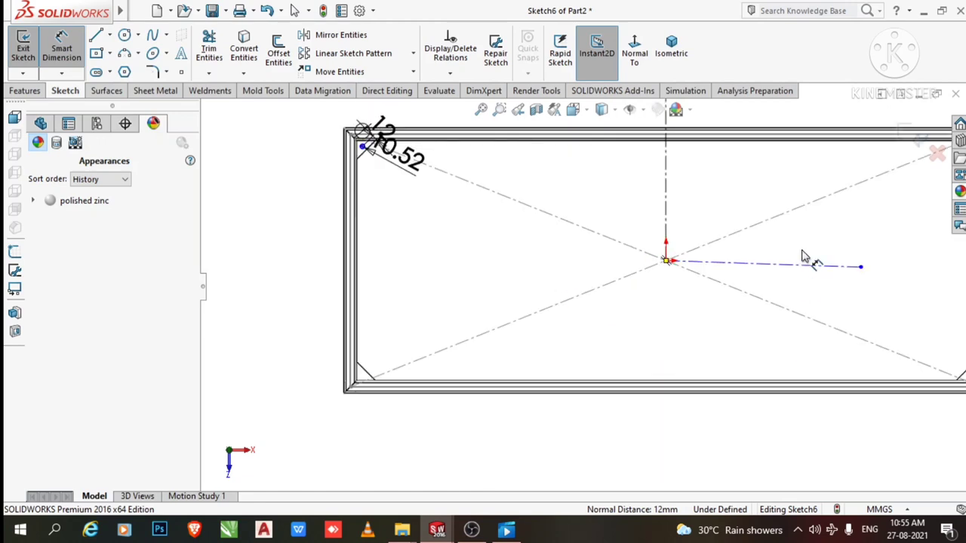
{"action": "left_click", "coordinate": [794, 271]}
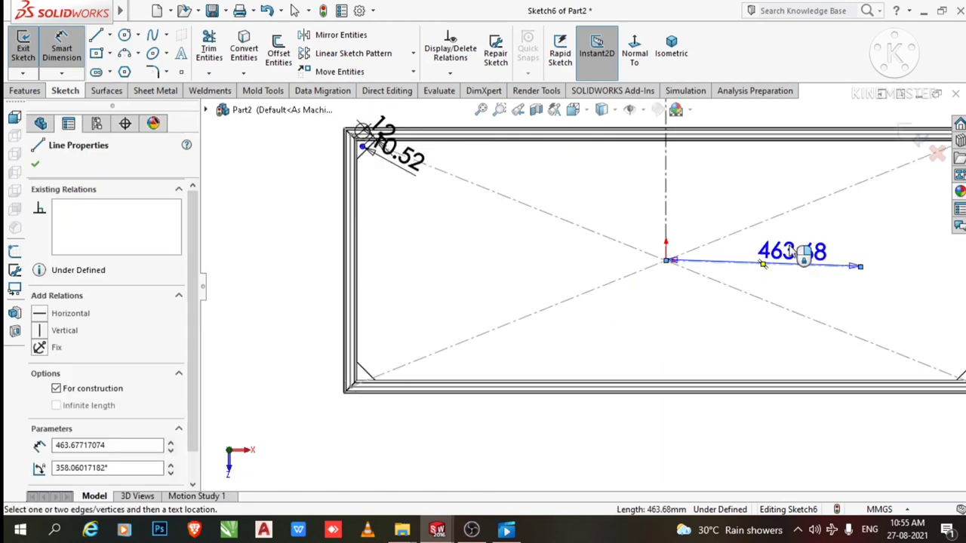
{"action": "key", "text": "Escape"}
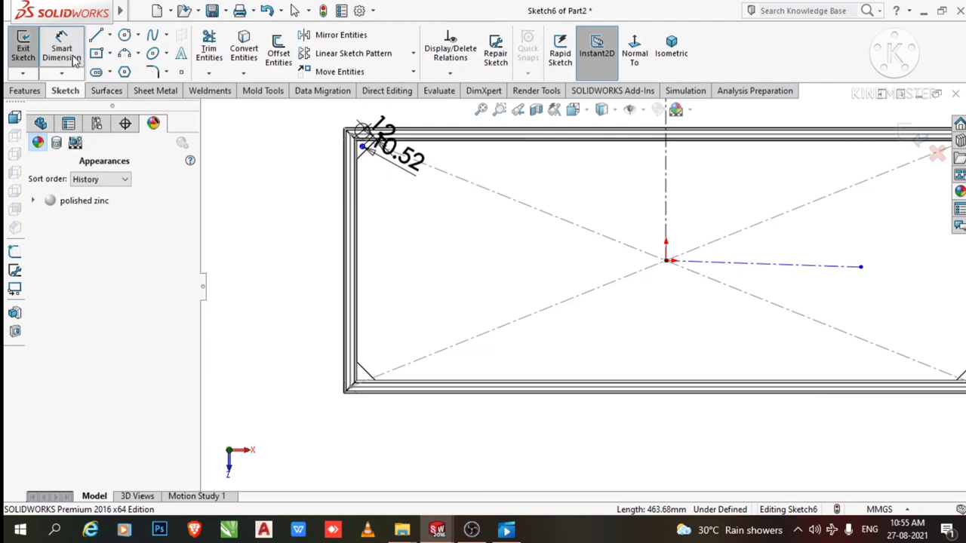
Make the short construction line right of the origin horizontal.
{"action": "left_click", "coordinate": [782, 271]}
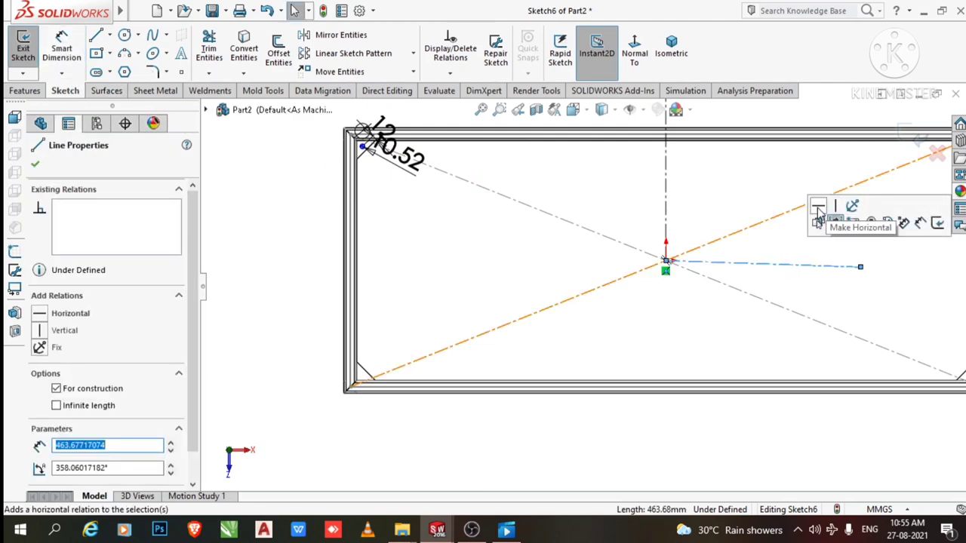
{"action": "left_click", "coordinate": [818, 214]}
{"action": "left_click", "coordinate": [828, 305]}
{"action": "key", "text": "f"}
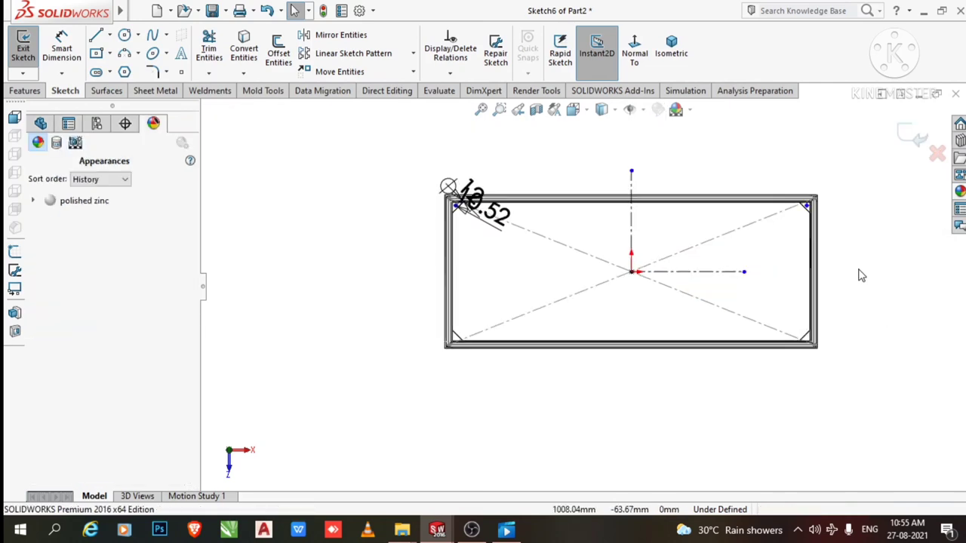
Mirror the top gusset lines and holes about the horizontal centreline to the bottom corners.
{"action": "left_click", "coordinate": [324, 35]}
{"action": "left_click_drag", "start_coordinate": [869, 249], "coordinate": [417, 161]}
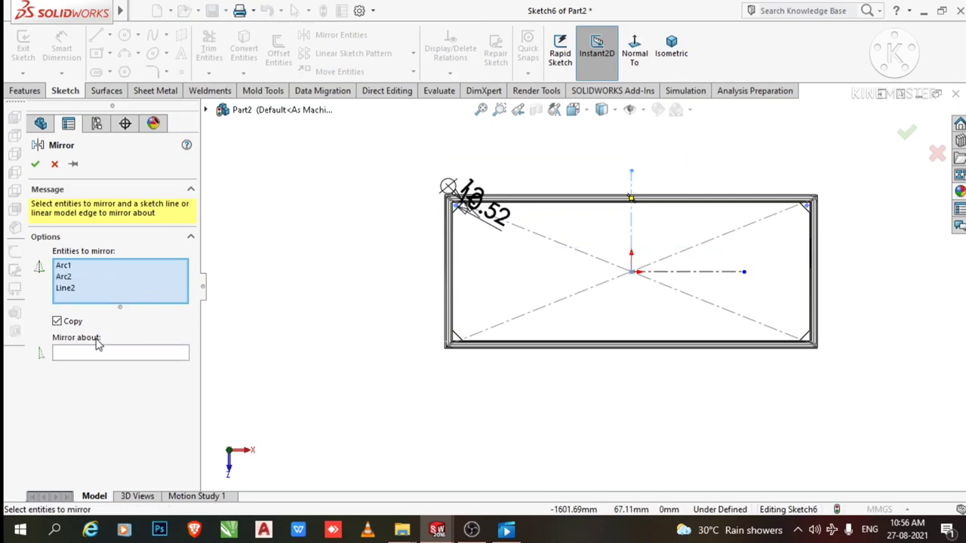
{"action": "left_click", "coordinate": [96, 356]}
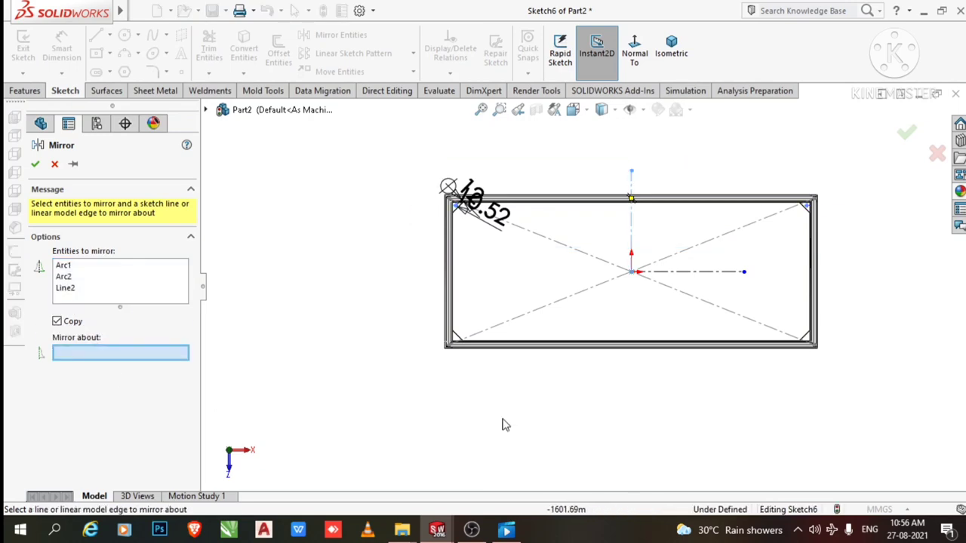
{"action": "left_click", "coordinate": [717, 278]}
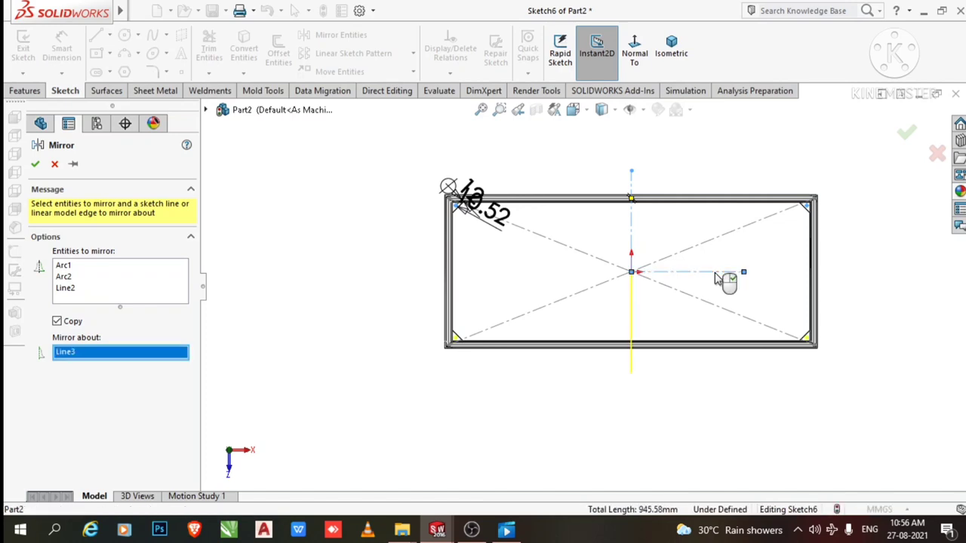
{"action": "scroll", "coordinate": [465, 320], "scroll_direction": "down", "scroll_amount": 2}
{"action": "scroll", "coordinate": [483, 332], "scroll_direction": "down", "scroll_amount": 2}
{"action": "scroll", "coordinate": [512, 344], "scroll_direction": "down", "scroll_amount": 1}
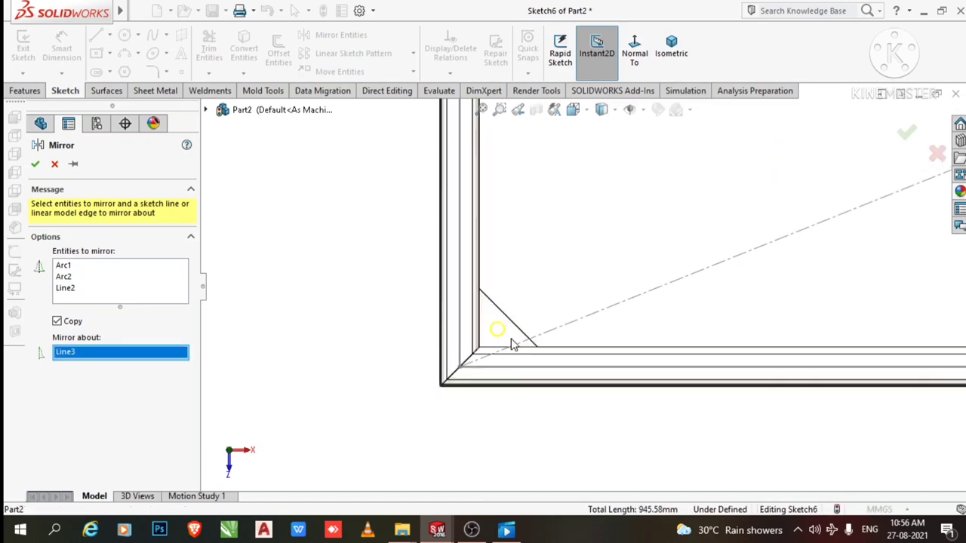
{"action": "left_click", "coordinate": [33, 168]}
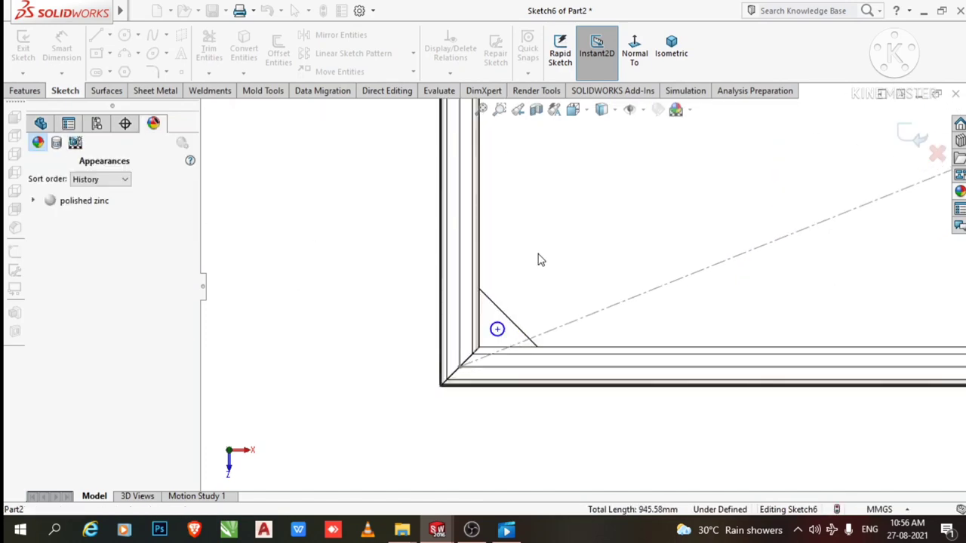
{"action": "scroll", "coordinate": [679, 273], "scroll_direction": "up", "scroll_amount": 3}
{"action": "scroll", "coordinate": [846, 240], "scroll_direction": "up", "scroll_amount": 1}
{"action": "scroll", "coordinate": [846, 240], "scroll_direction": "down", "scroll_amount": 3}
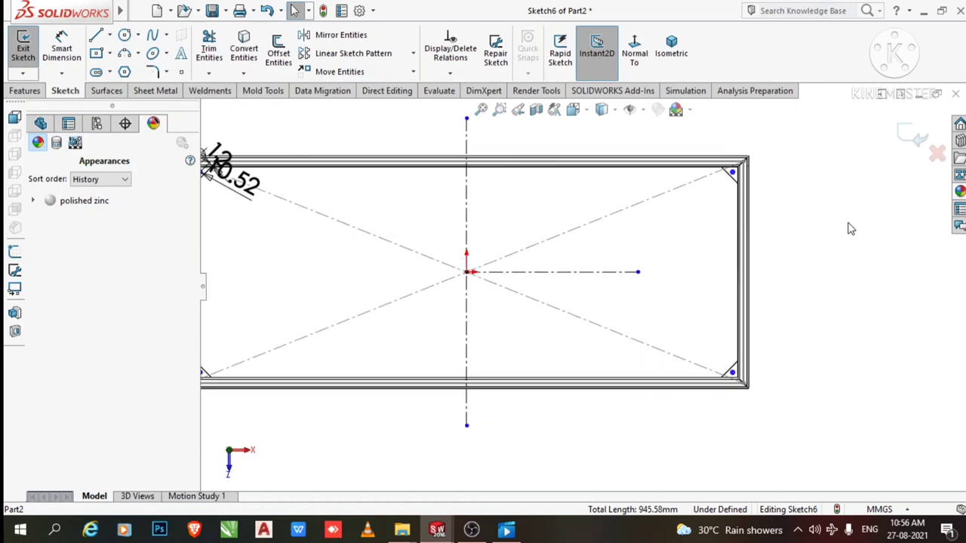
{"action": "scroll", "coordinate": [604, 281], "scroll_direction": "up", "scroll_amount": 2}
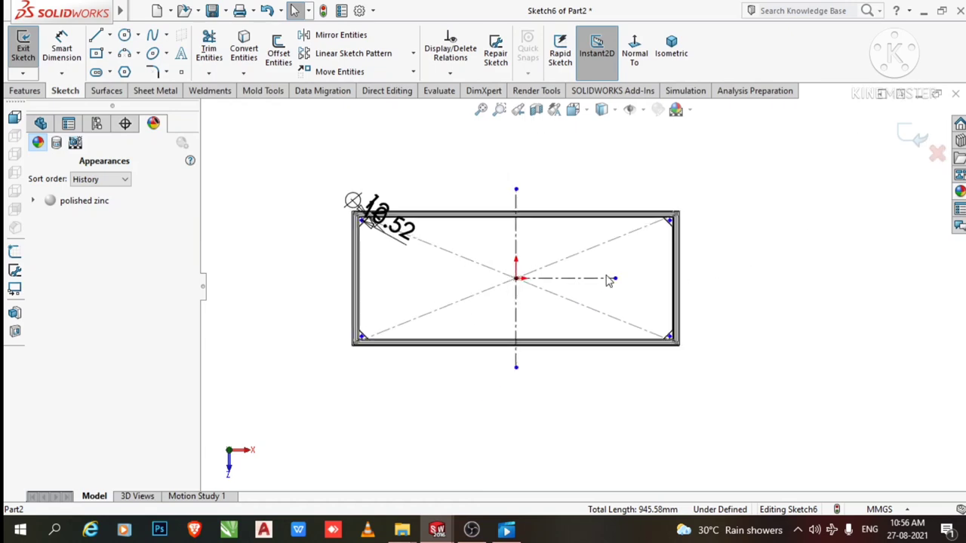
{"action": "scroll", "coordinate": [390, 279], "scroll_direction": "down", "scroll_amount": 2}
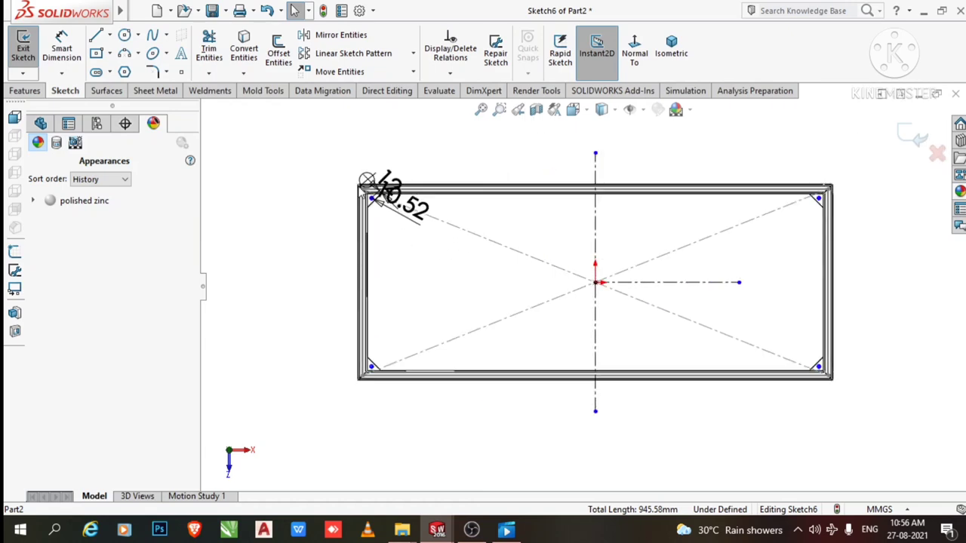
{"action": "left_click", "coordinate": [23, 91]}
Set up a Blind 10.00 mm Extruded Cut through the gusset holes, orbiting to check the preview.
{"action": "left_click", "coordinate": [214, 48]}
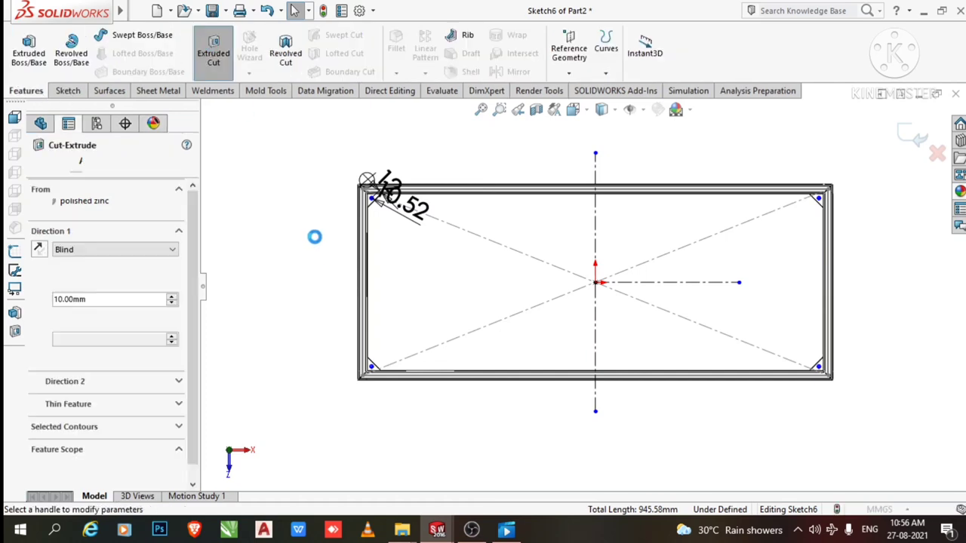
{"action": "scroll", "coordinate": [336, 249], "scroll_direction": "down", "scroll_amount": 4}
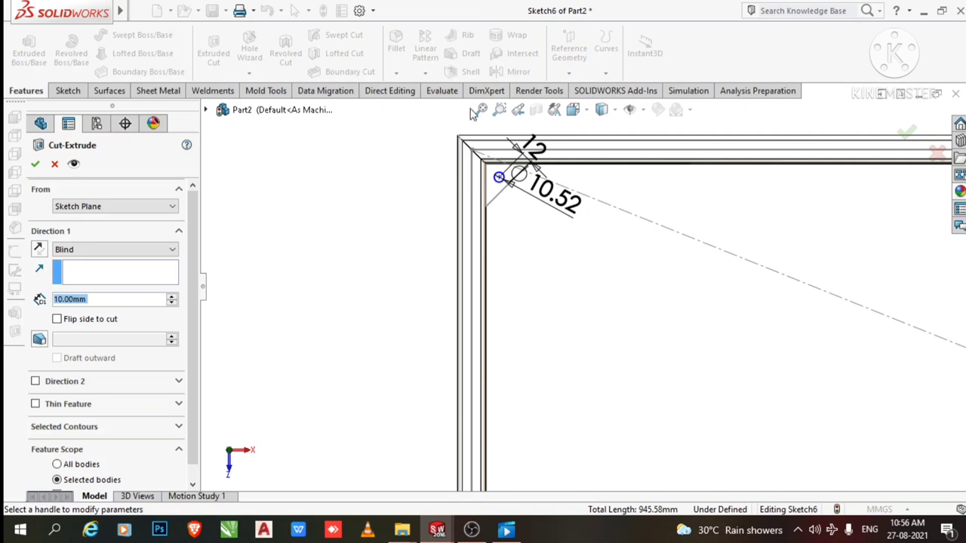
{"action": "scroll", "coordinate": [498, 204], "scroll_direction": "up", "scroll_amount": 1}
{"action": "scroll", "coordinate": [483, 234], "scroll_direction": "up", "scroll_amount": 1}
{"action": "scroll", "coordinate": [466, 263], "scroll_direction": "up", "scroll_amount": 1}
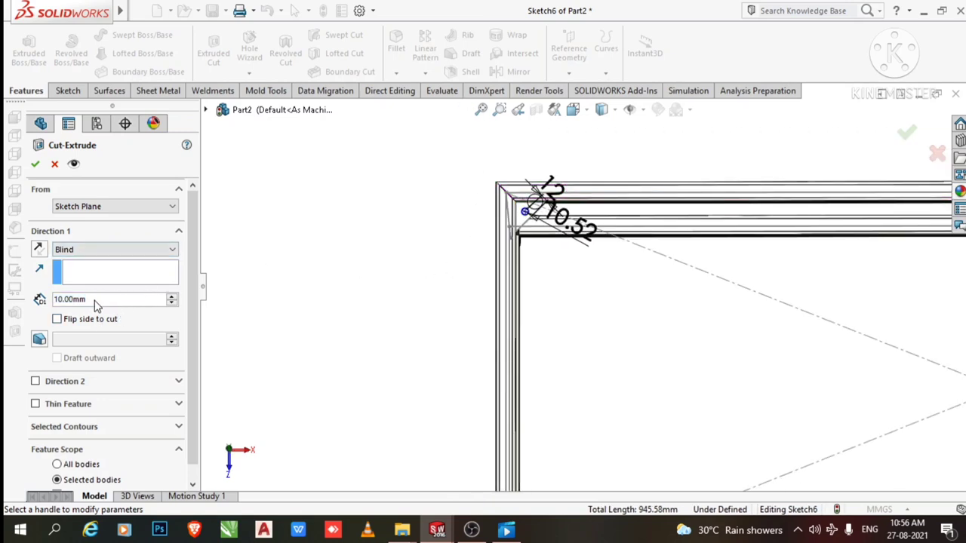
{"action": "scroll", "coordinate": [536, 251], "scroll_direction": "down", "scroll_amount": 2}
{"action": "scroll", "coordinate": [532, 255], "scroll_direction": "down", "scroll_amount": 2}
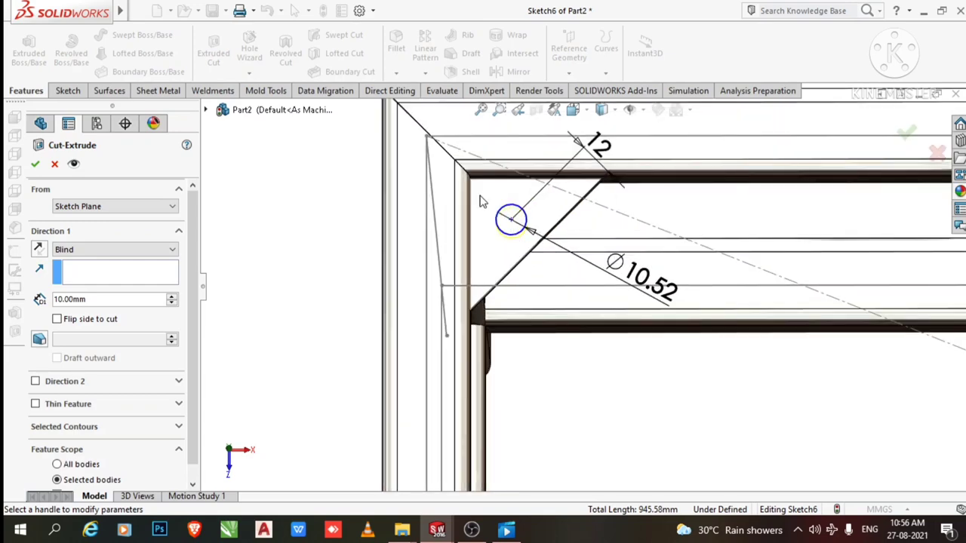
{"action": "scroll", "coordinate": [450, 219], "scroll_direction": "up", "scroll_amount": 2}
{"action": "middle_click_drag", "start_coordinate": [450, 219], "coordinate": [434, 147]}
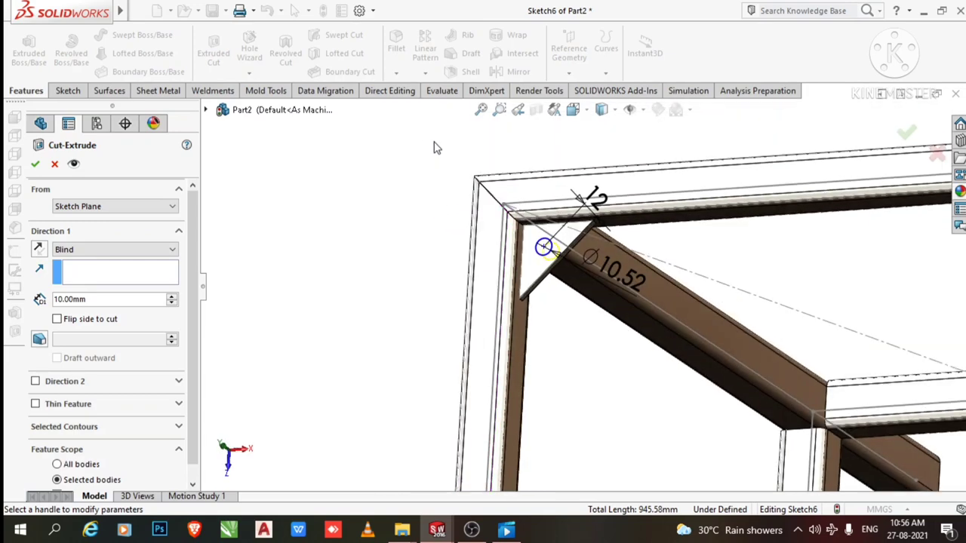
{"action": "scroll", "coordinate": [568, 300], "scroll_direction": "down", "scroll_amount": 1}
{"action": "scroll", "coordinate": [553, 324], "scroll_direction": "down", "scroll_amount": 1}
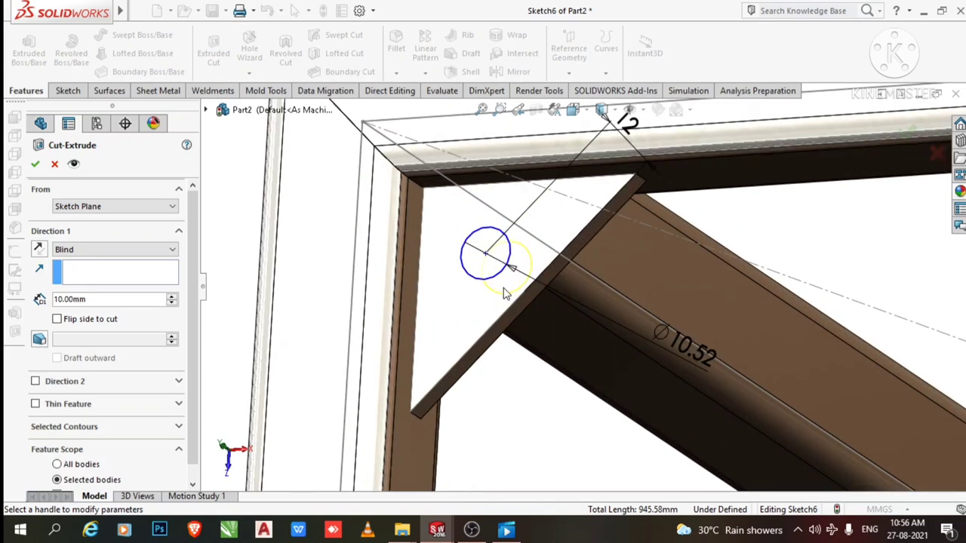
{"action": "middle_click_drag", "start_coordinate": [506, 292], "coordinate": [466, 259]}
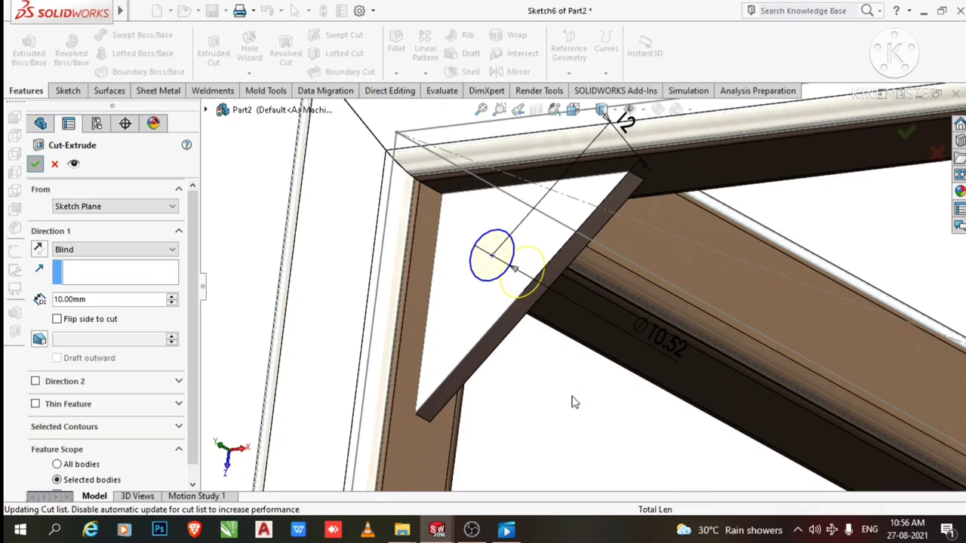
Zoom out, orbit the whole frame, and switch the display style to Shaded without edges.
{"action": "scroll", "coordinate": [585, 381], "scroll_direction": "up", "scroll_amount": 2}
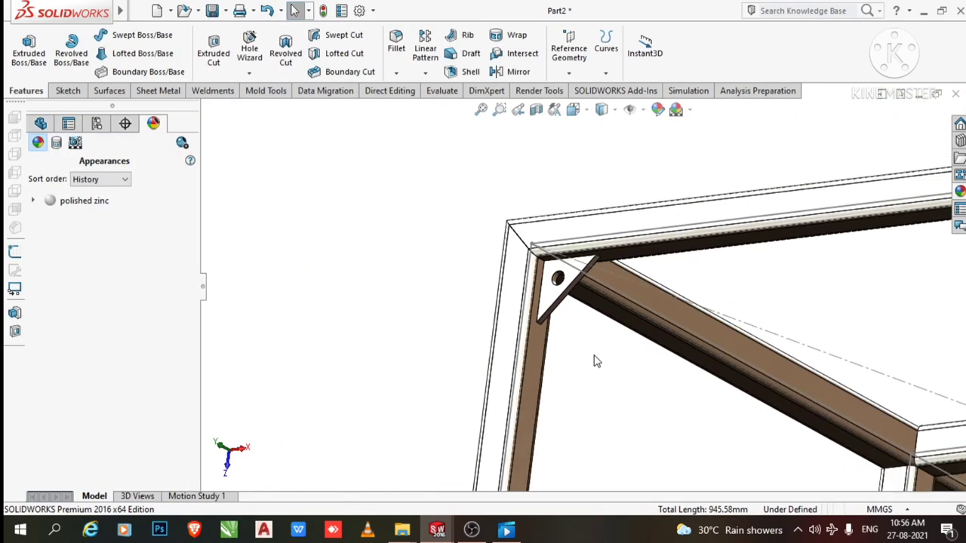
{"action": "scroll", "coordinate": [570, 294], "scroll_direction": "down", "scroll_amount": 3}
{"action": "scroll", "coordinate": [563, 268], "scroll_direction": "up", "scroll_amount": 1}
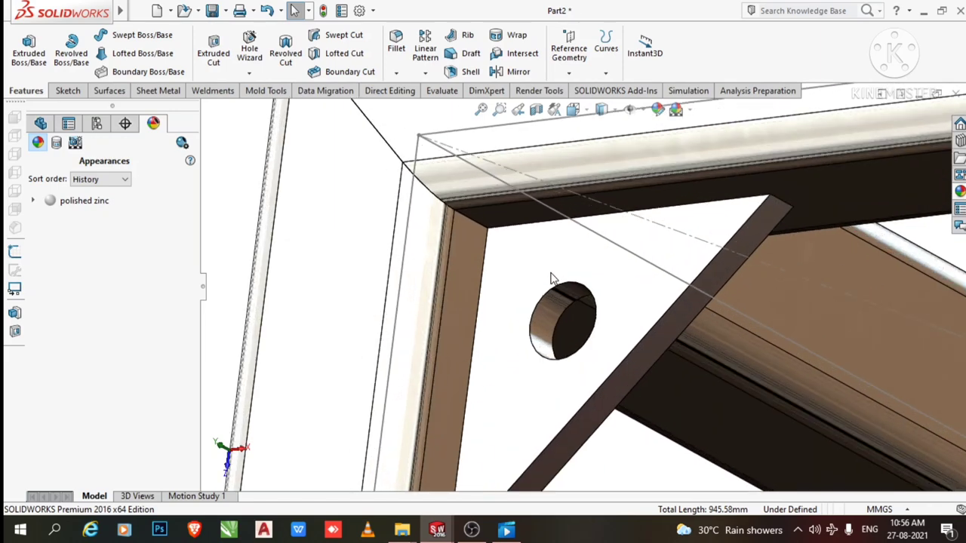
{"action": "scroll", "coordinate": [554, 287], "scroll_direction": "up", "scroll_amount": 2}
{"action": "scroll", "coordinate": [559, 309], "scroll_direction": "up", "scroll_amount": 2}
{"action": "scroll", "coordinate": [565, 326], "scroll_direction": "up", "scroll_amount": 2}
{"action": "scroll", "coordinate": [565, 326], "scroll_direction": "up", "scroll_amount": 4}
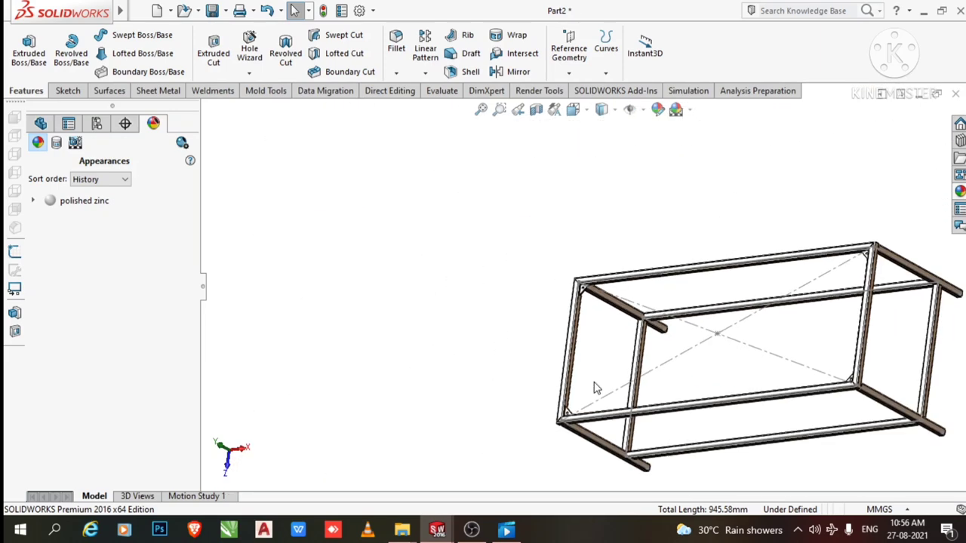
{"action": "mouse_move", "coordinate": [790, 403]}
{"action": "middle_mouse_down"}
{"action": "mouse_move", "coordinate": [815, 324]}
{"action": "mouse_move", "coordinate": [827, 332]}
{"action": "mouse_move", "coordinate": [808, 345]}
{"action": "mouse_move", "coordinate": [860, 298]}
{"action": "mouse_move", "coordinate": [849, 257]}
{"action": "mouse_move", "coordinate": [891, 280]}
{"action": "mouse_move", "coordinate": [903, 323]}
{"action": "middle_mouse_up"}
{"action": "scroll", "coordinate": [903, 323], "scroll_direction": "down", "scroll_amount": 3}
{"action": "scroll", "coordinate": [407, 300], "scroll_direction": "up", "scroll_amount": 1}
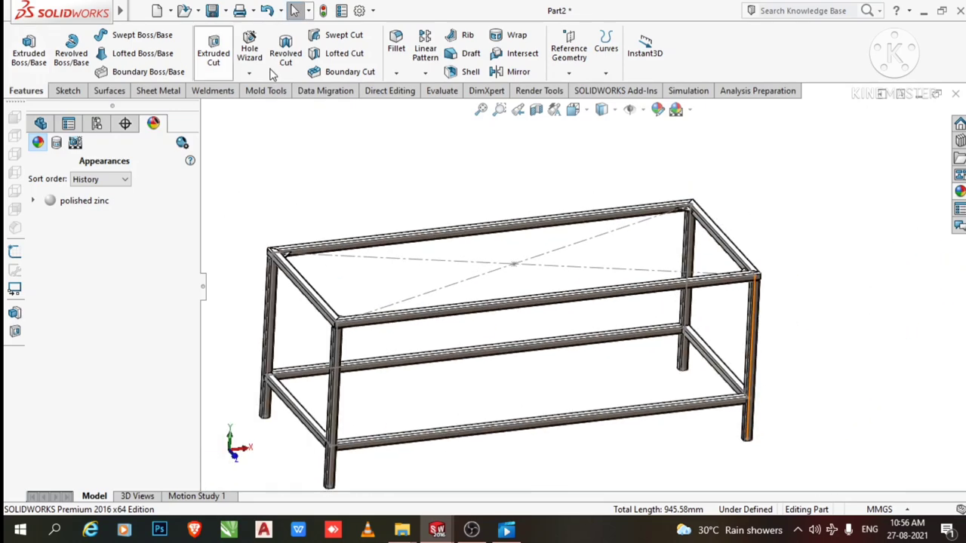
{"action": "left_click", "coordinate": [602, 110]}
{"action": "left_click", "coordinate": [604, 161]}
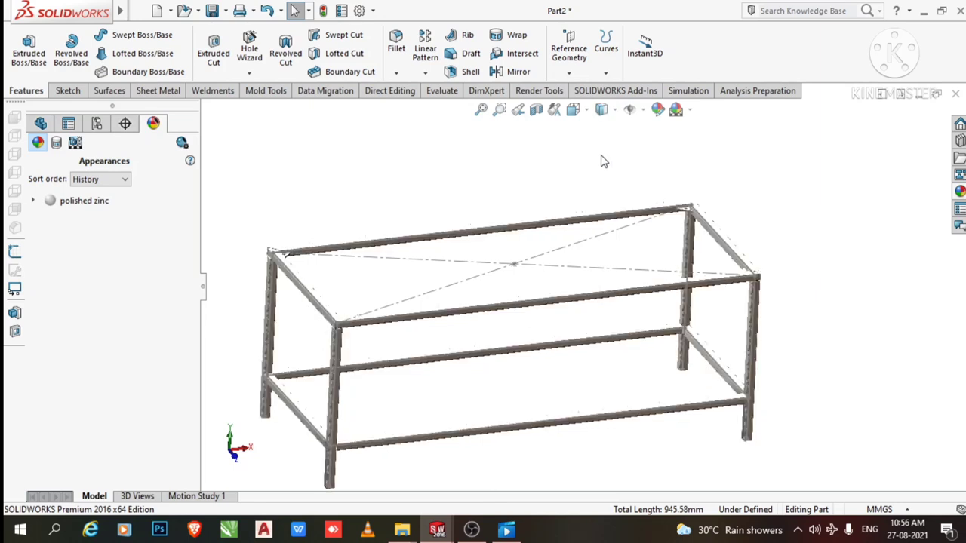
Select the polished zinc appearance in the DisplayManager.
{"action": "scroll", "coordinate": [374, 364], "scroll_direction": "up", "scroll_amount": 1}
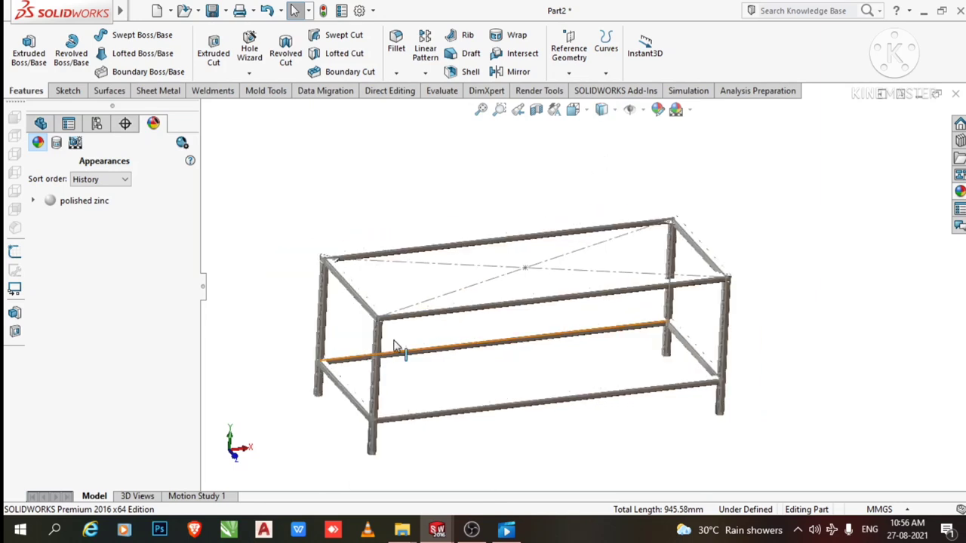
{"action": "left_click", "coordinate": [91, 206]}
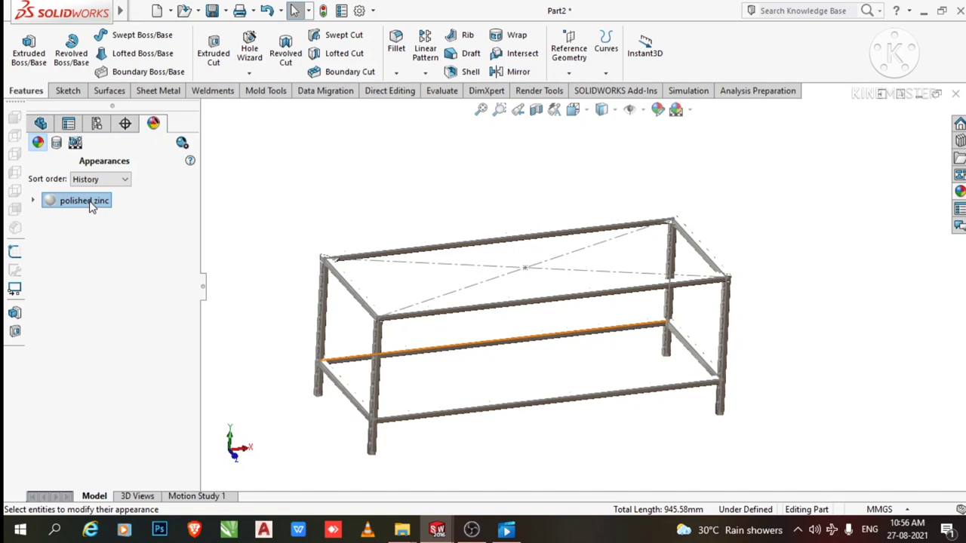
{"action": "left_click", "coordinate": [91, 206]}
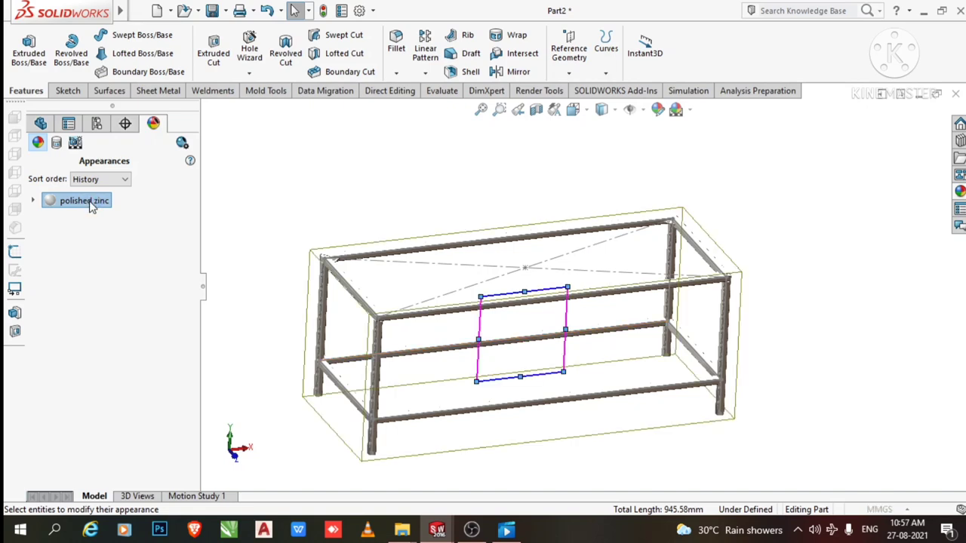
Change the frame's polished zinc appearance colour to pure black.
{"action": "double_click", "coordinate": [91, 206]}
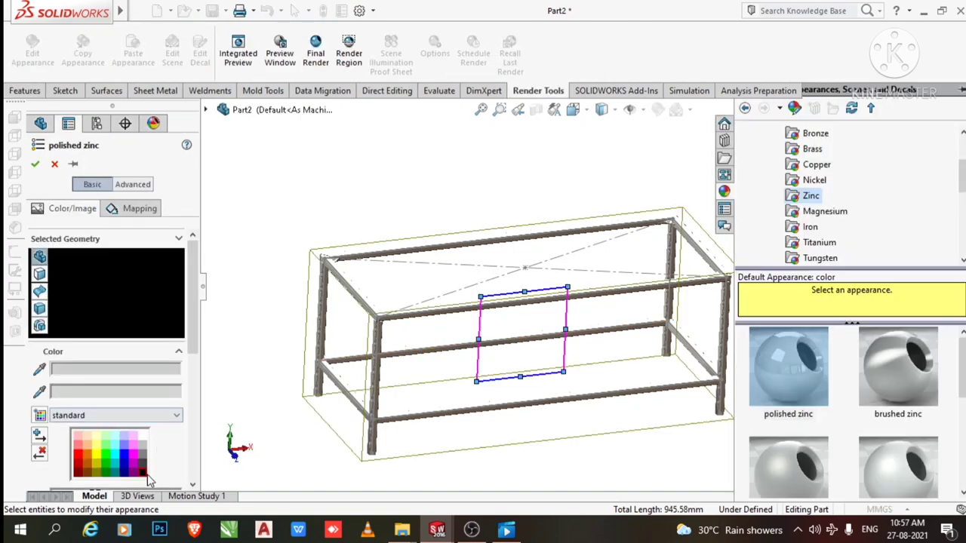
{"action": "left_click", "coordinate": [143, 467]}
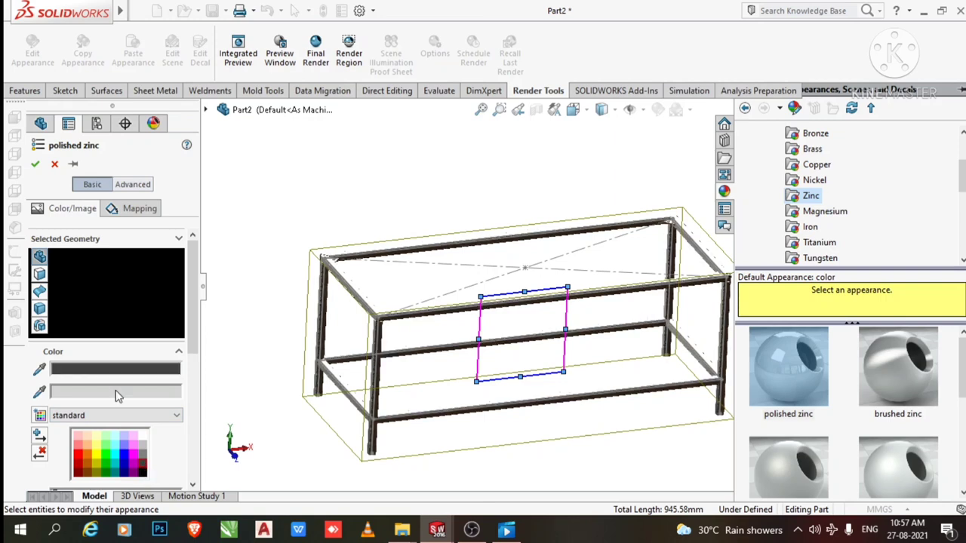
{"action": "left_click", "coordinate": [140, 471]}
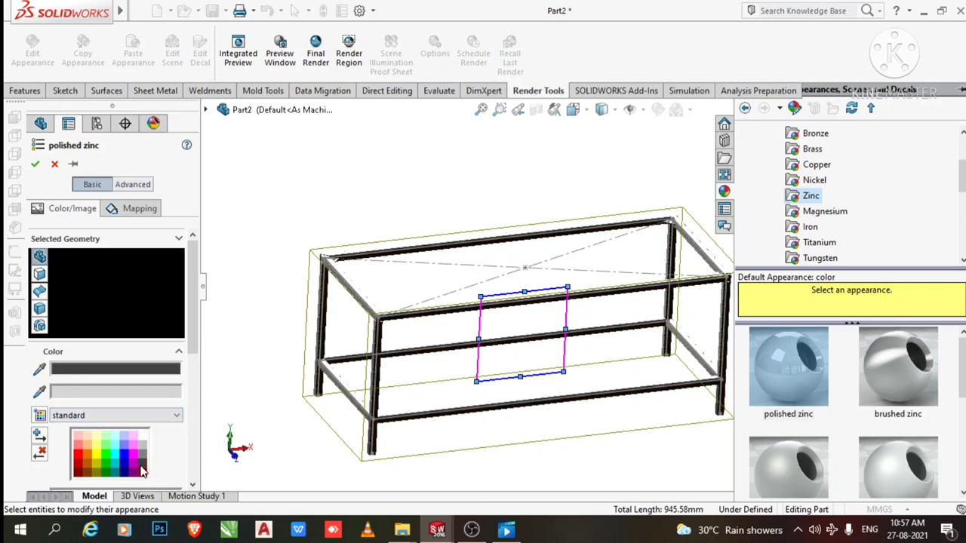
{"action": "left_click", "coordinate": [34, 164]}
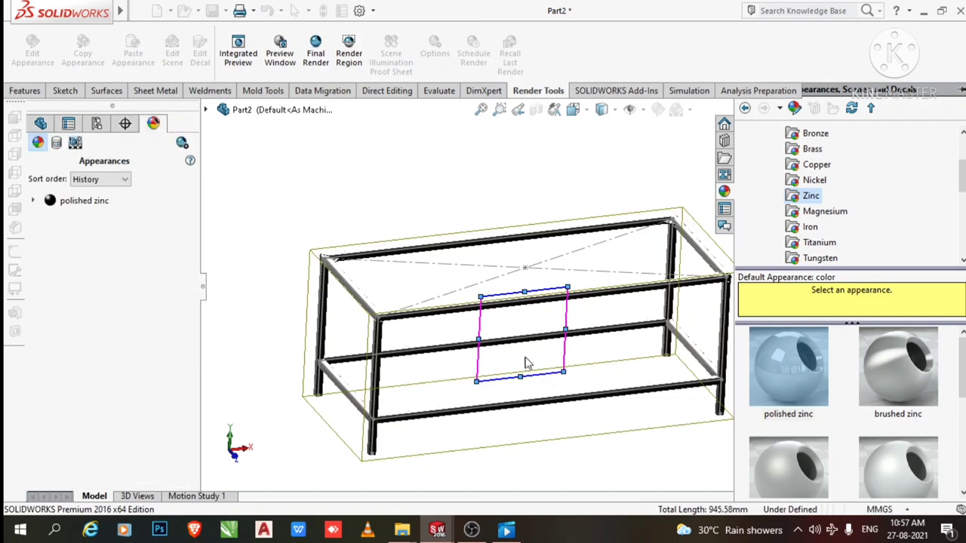
Zoom and orbit around a frame corner to inspect the black finish.
{"action": "scroll", "coordinate": [382, 287], "scroll_direction": "down", "scroll_amount": 5}
{"action": "scroll", "coordinate": [338, 220], "scroll_direction": "down", "scroll_amount": 3}
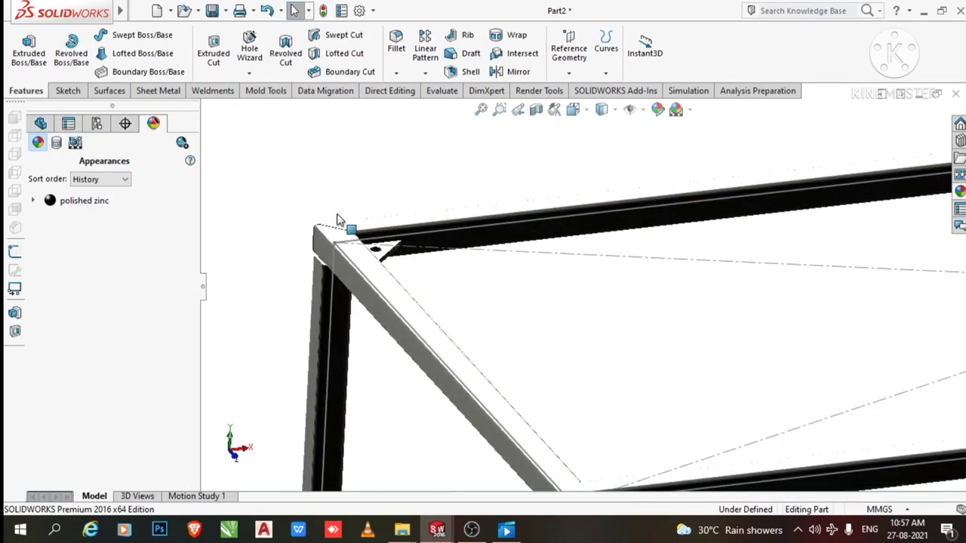
{"action": "middle_click_drag", "start_coordinate": [349, 283], "coordinate": [277, 332]}
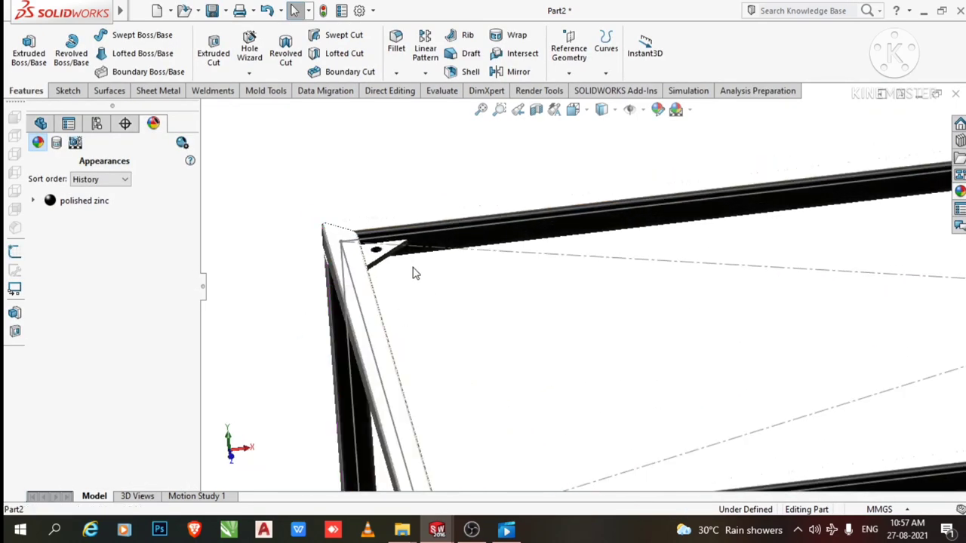
{"action": "scroll", "coordinate": [415, 273], "scroll_direction": "down", "scroll_amount": 2}
{"action": "scroll", "coordinate": [355, 259], "scroll_direction": "up", "scroll_amount": 3}
{"action": "scroll", "coordinate": [452, 279], "scroll_direction": "up", "scroll_amount": 3}
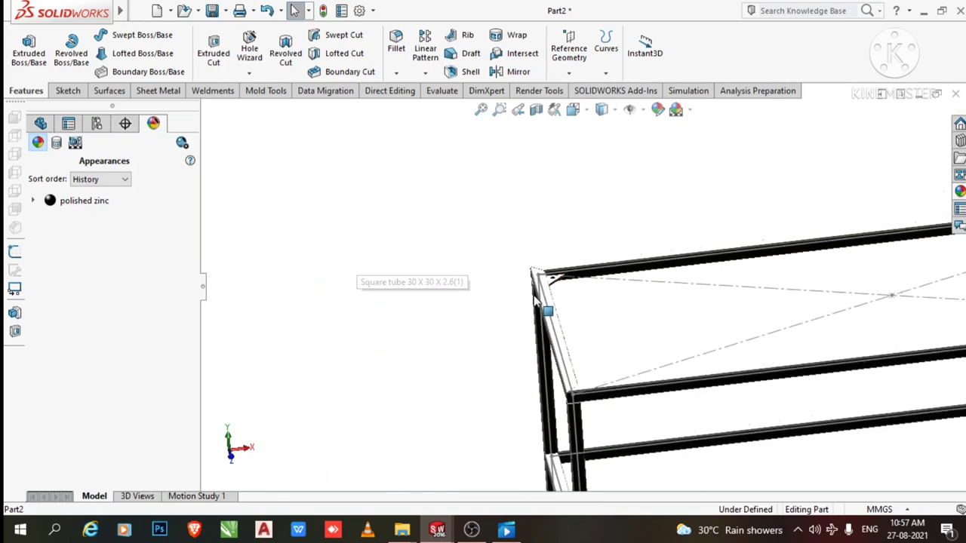
{"action": "scroll", "coordinate": [634, 324], "scroll_direction": "up", "scroll_amount": 4}
{"action": "scroll", "coordinate": [789, 324], "scroll_direction": "down", "scroll_amount": 2}
{"action": "scroll", "coordinate": [747, 320], "scroll_direction": "down", "scroll_amount": 2}
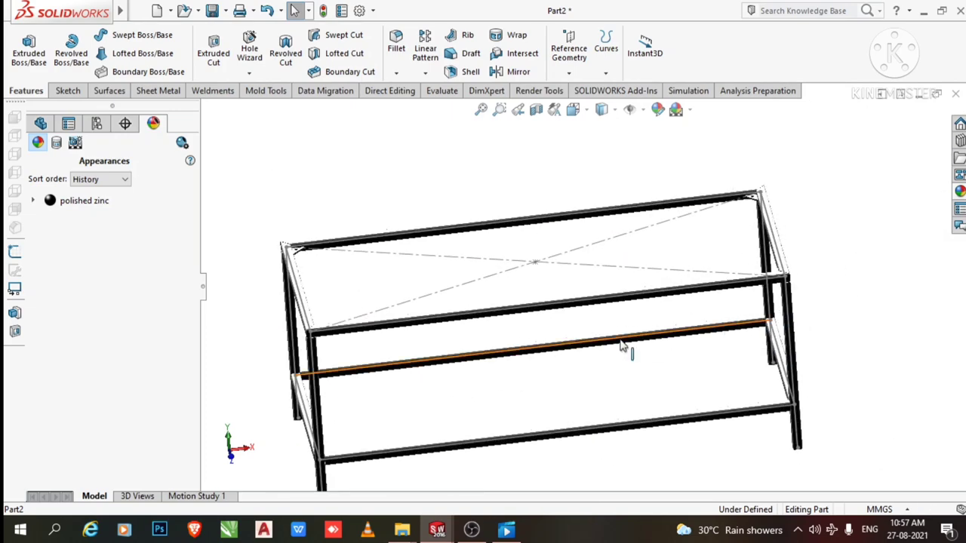
{"action": "mouse_move", "coordinate": [60, 10]}
{"action": "left_click", "coordinate": [139, 11]}
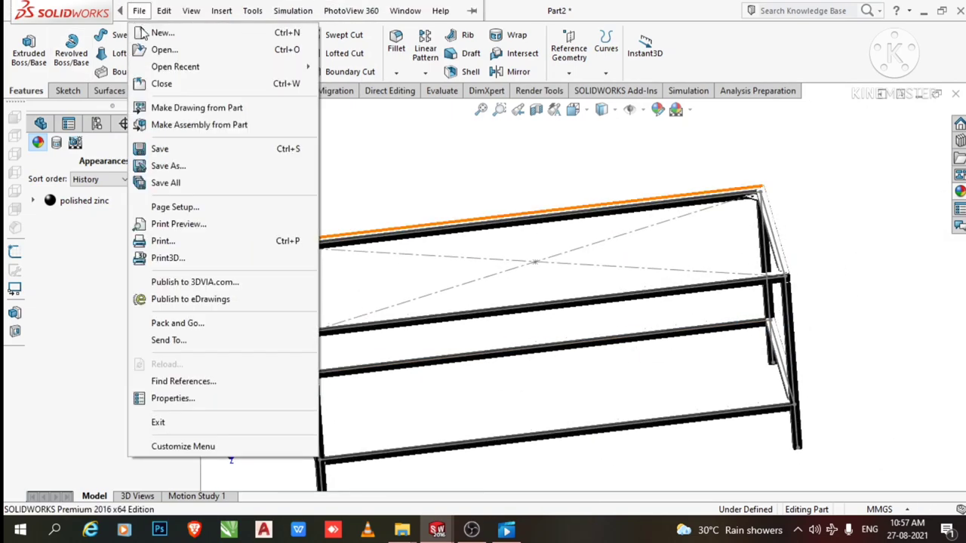
Save Part2 as 'main body' in a new Desktop folder named 'table design'.
{"action": "left_click", "coordinate": [168, 166]}
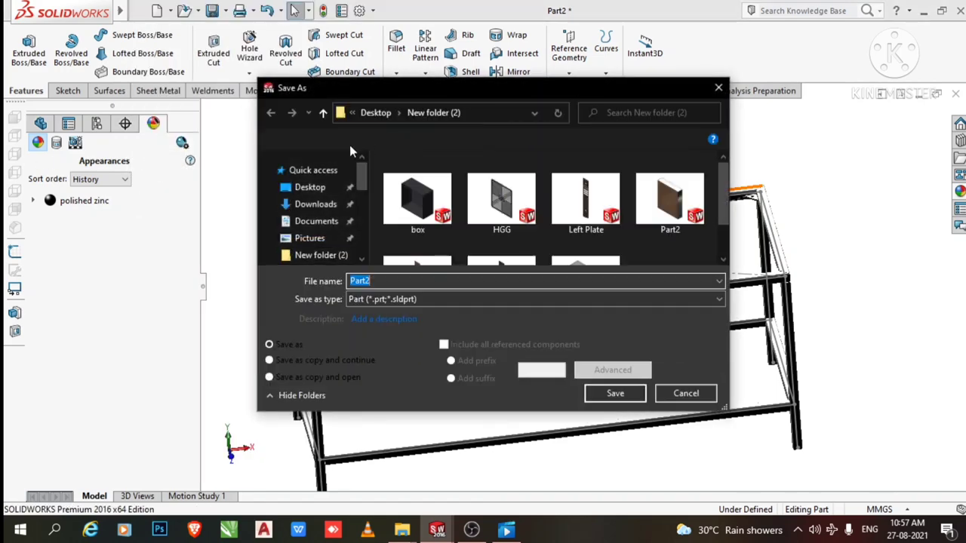
{"action": "left_click", "coordinate": [320, 189]}
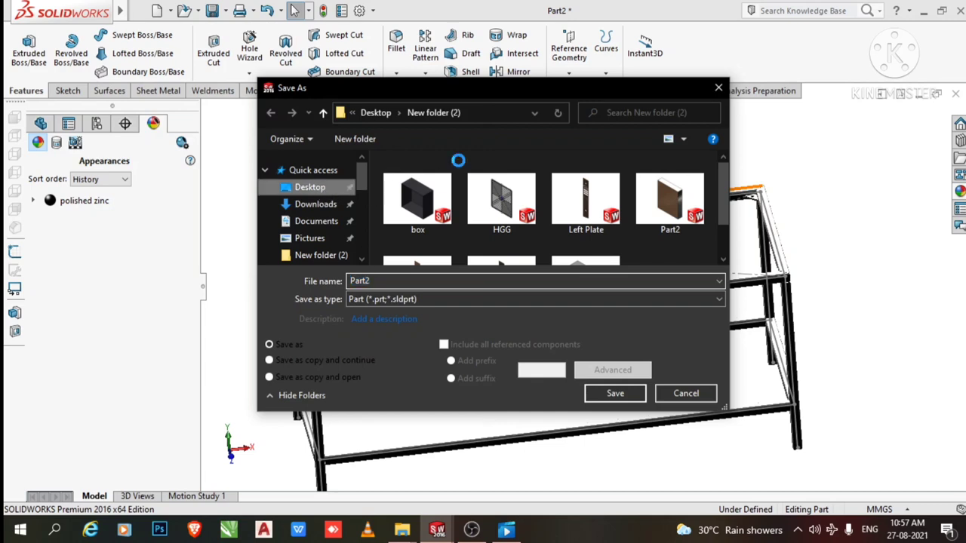
{"action": "left_click", "coordinate": [364, 138]}
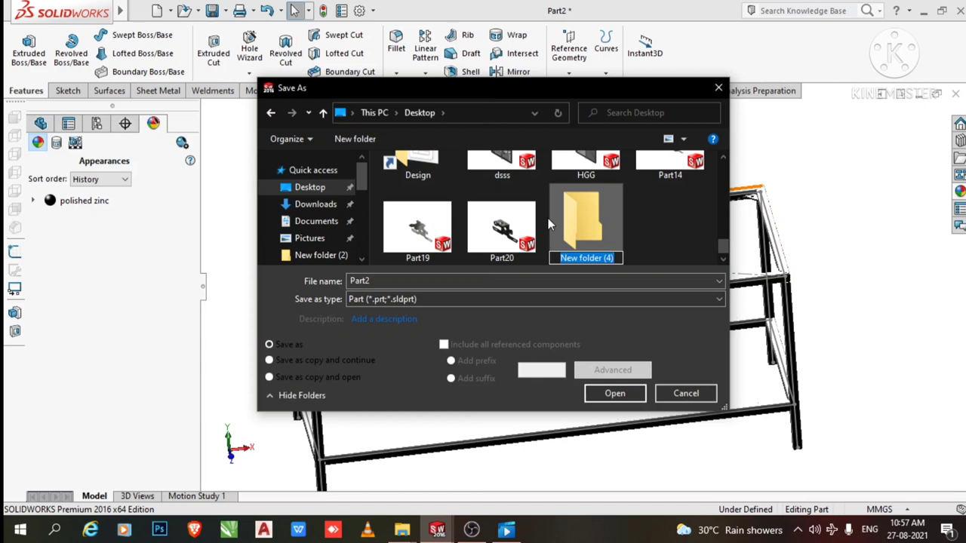
{"action": "type", "text": "table"}
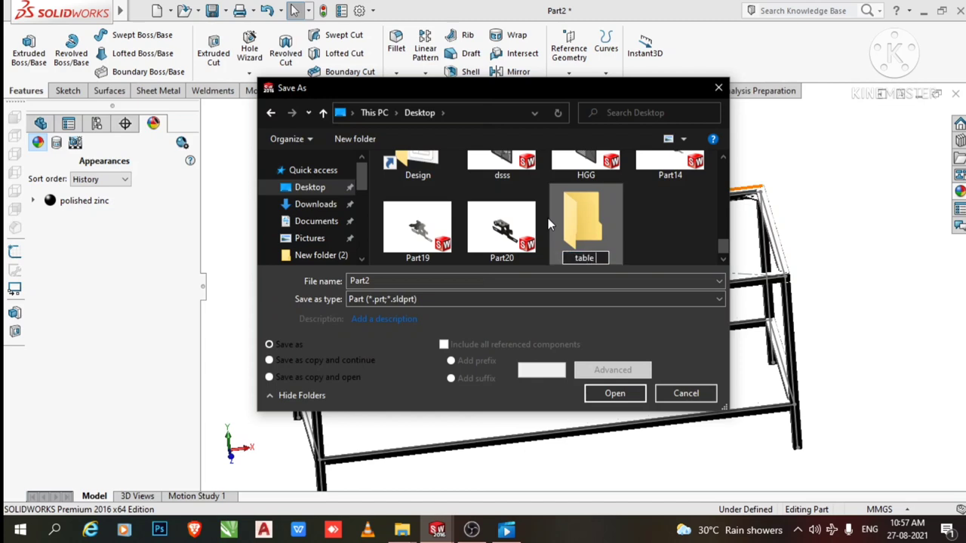
{"action": "type", "text": " desig"}
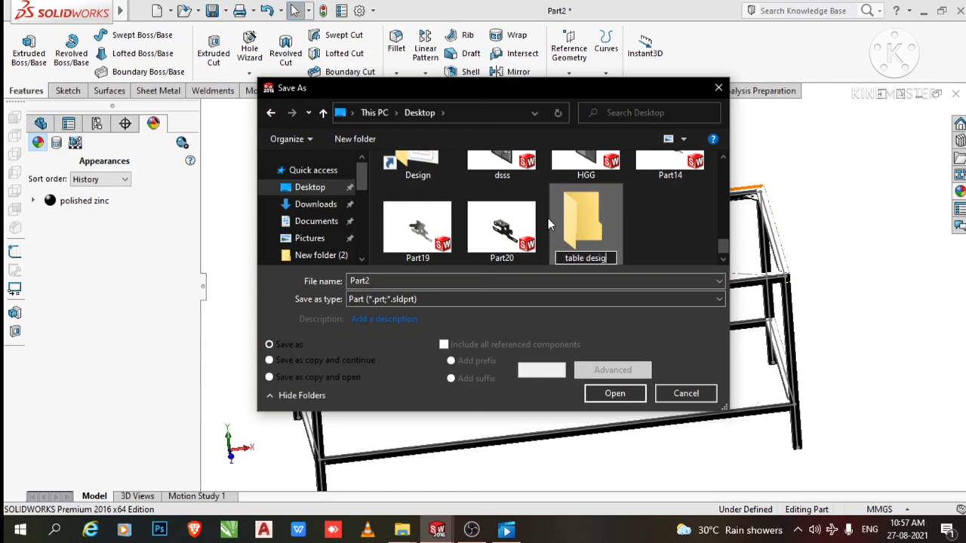
{"action": "type", "text": "n"}
{"action": "key", "text": "Return"}
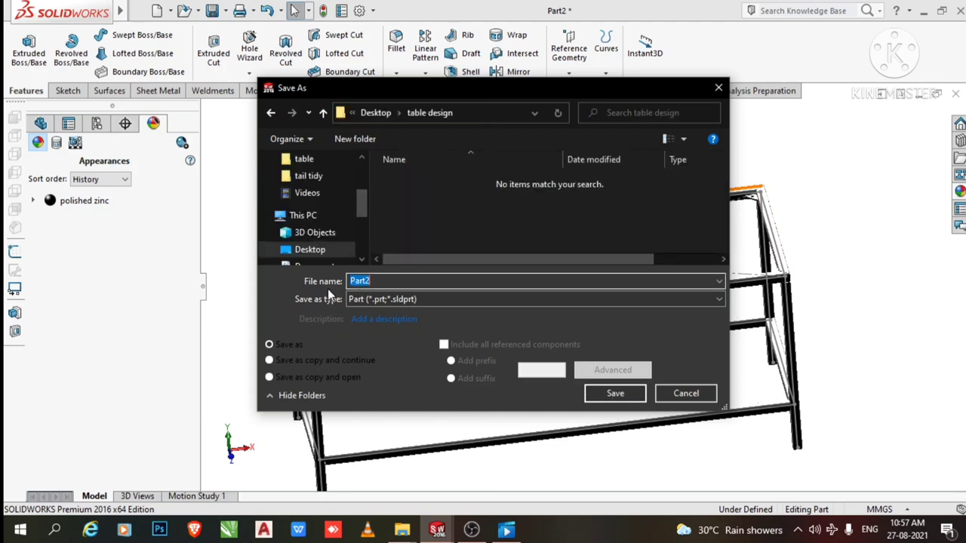
{"action": "type", "text": "m"}
{"action": "type", "text": "ain body"}
{"action": "left_click", "coordinate": [622, 395]}
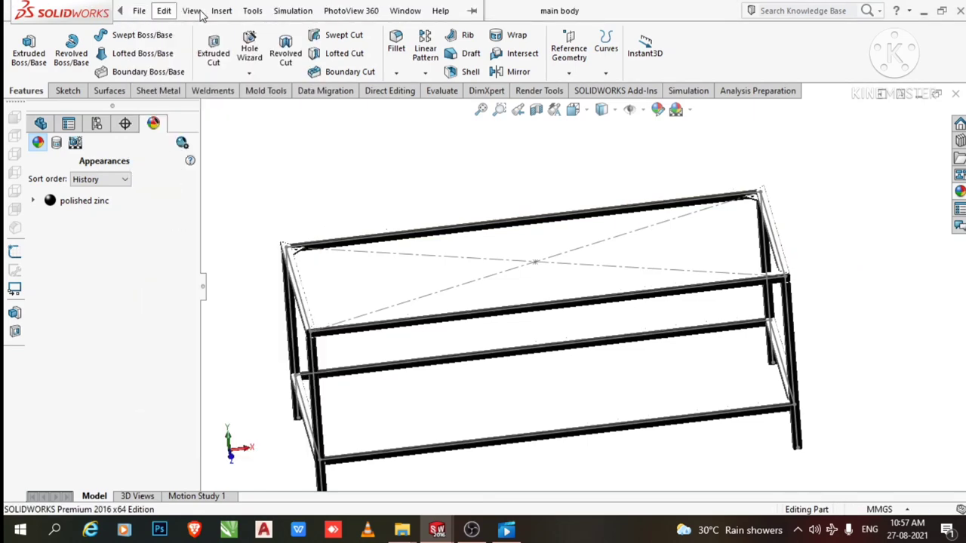
Hide all annotations, orbit the frame to an isometric-style view, and start a new document.
{"action": "left_click", "coordinate": [195, 11]}
{"action": "mouse_move", "coordinate": [224, 132]}
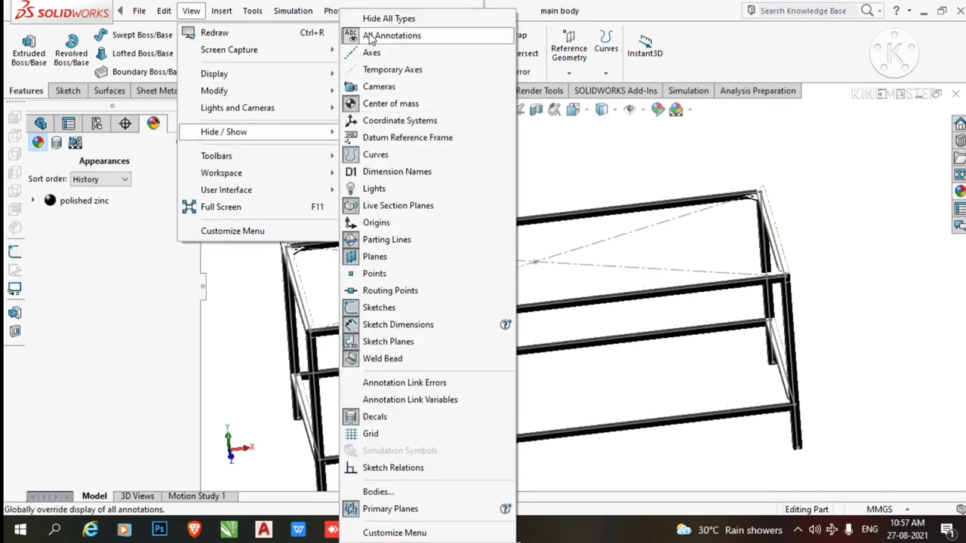
{"action": "left_click", "coordinate": [370, 37]}
{"action": "middle_click_drag", "start_coordinate": [408, 173], "coordinate": [498, 341]}
{"action": "mouse_move", "coordinate": [596, 289]}
{"action": "middle_mouse_down"}
{"action": "mouse_move", "coordinate": [446, 308]}
{"action": "mouse_move", "coordinate": [495, 330]}
{"action": "mouse_move", "coordinate": [486, 338]}
{"action": "mouse_move", "coordinate": [483, 269]}
{"action": "mouse_move", "coordinate": [457, 264]}
{"action": "middle_mouse_up"}
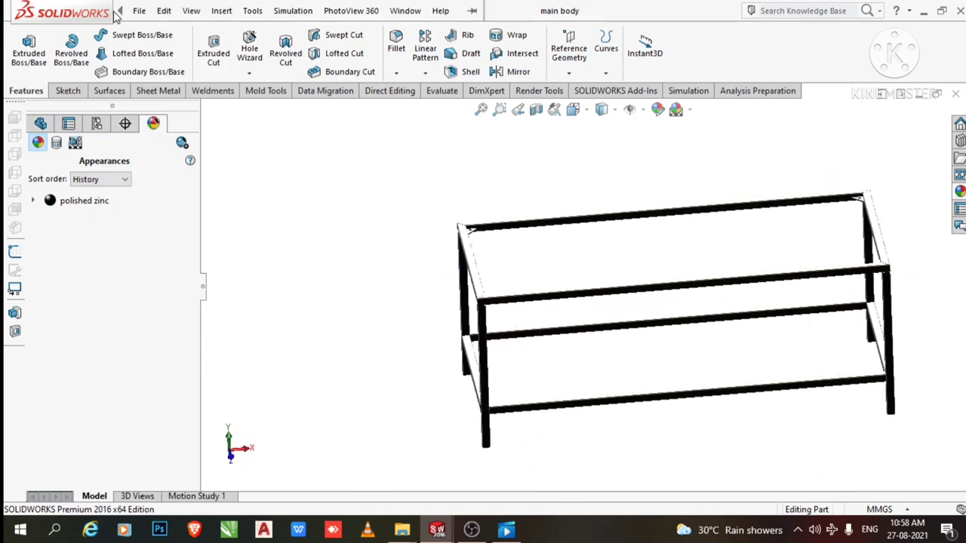
{"action": "left_click", "coordinate": [139, 11]}
{"action": "left_click", "coordinate": [159, 34]}
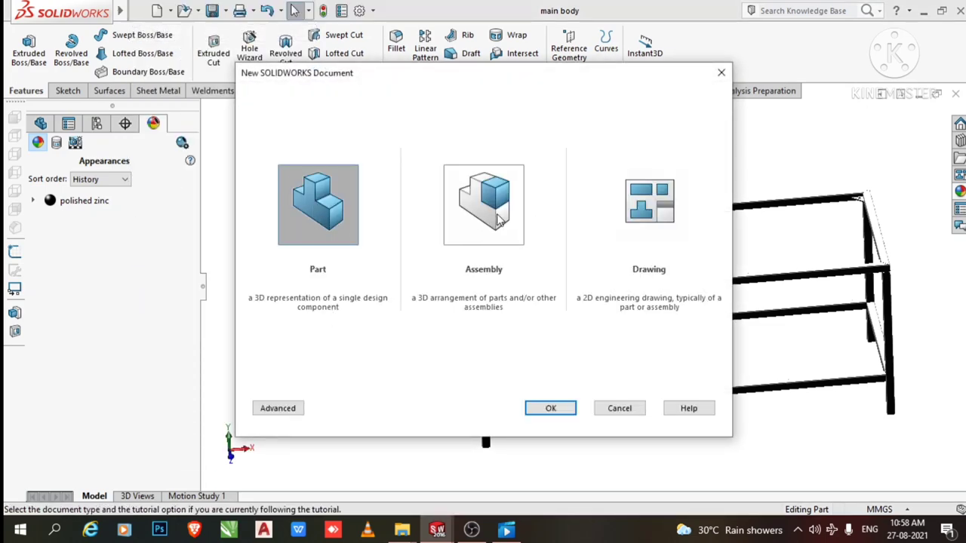
Choose Assembly as the new document type and create it.
{"action": "left_click", "coordinate": [500, 219]}
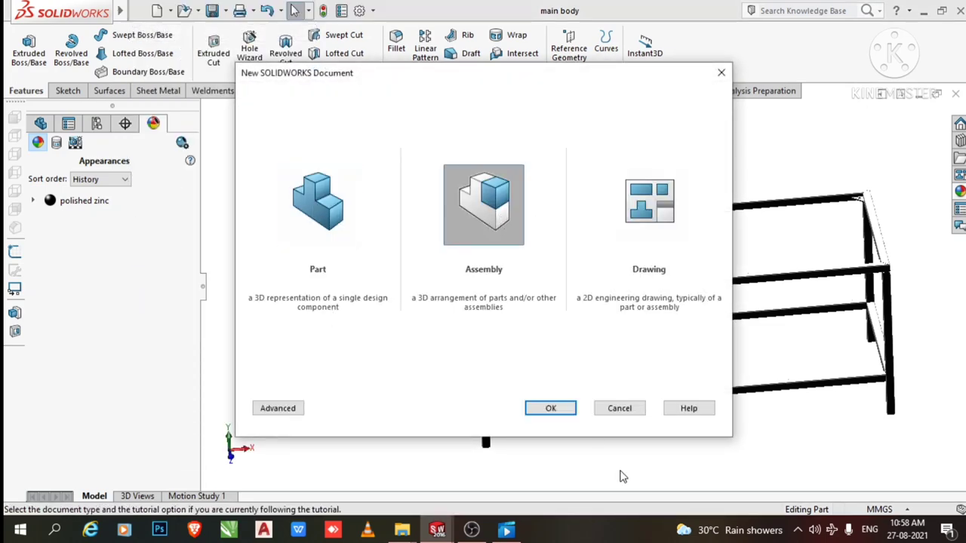
{"action": "left_click", "coordinate": [565, 408]}
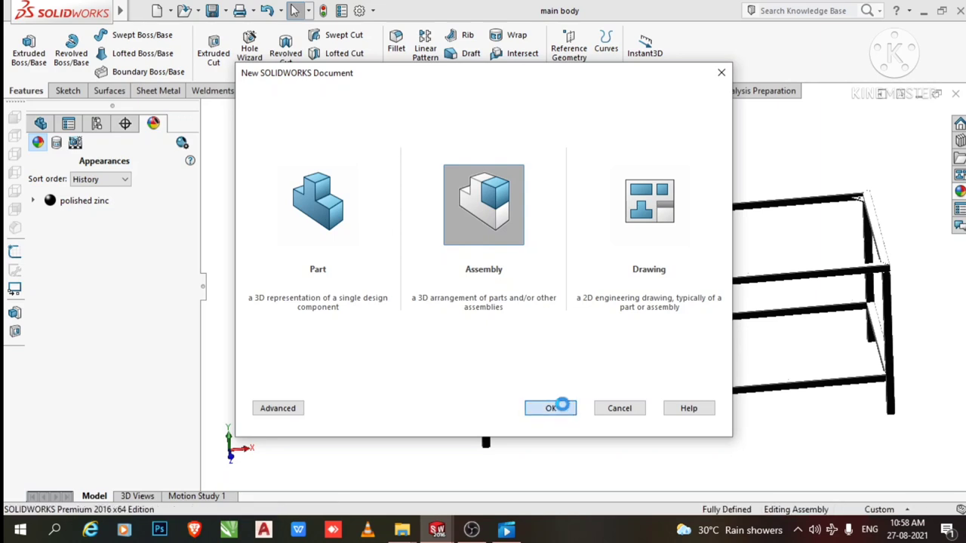
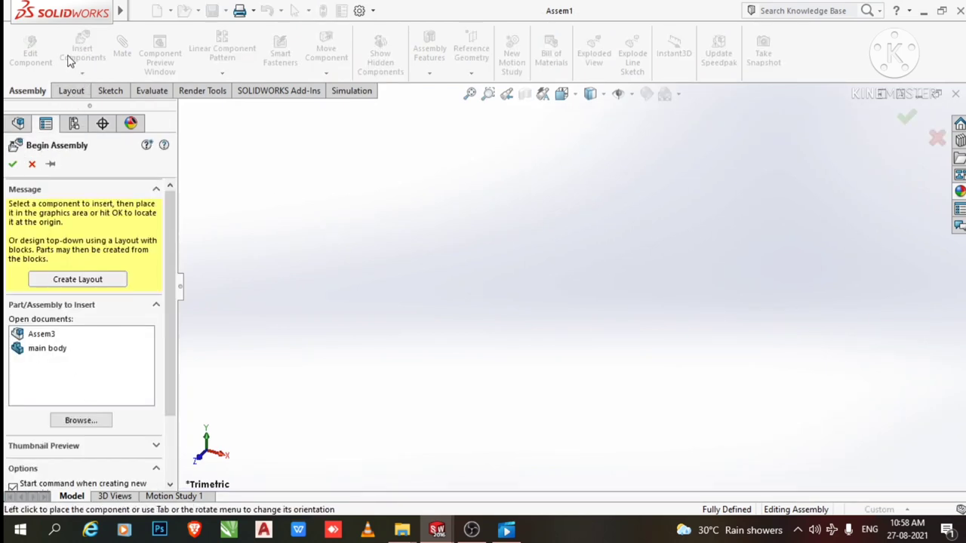
Insert the main body frame as the assembly's first component and zoom toward a top corner gusset.
{"action": "left_click", "coordinate": [47, 350]}
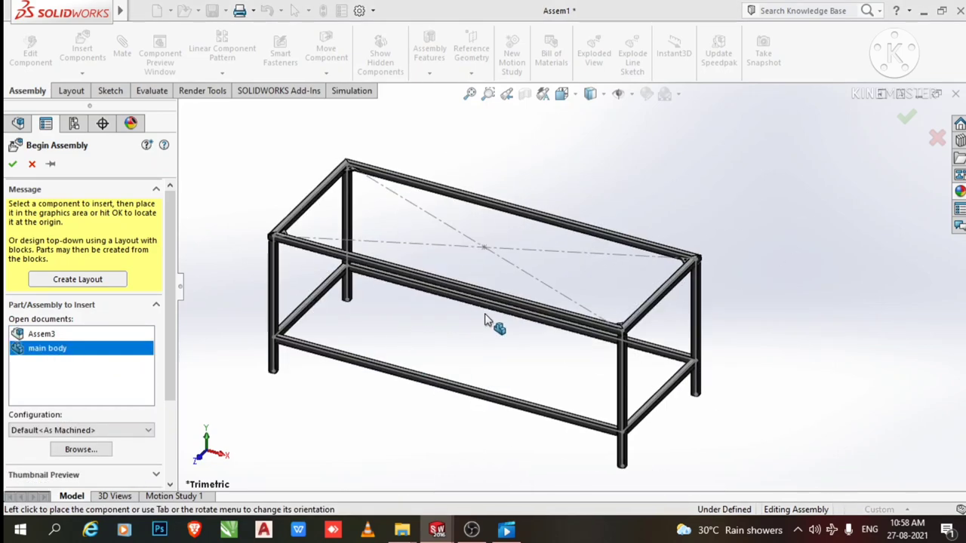
{"action": "left_click", "coordinate": [485, 319]}
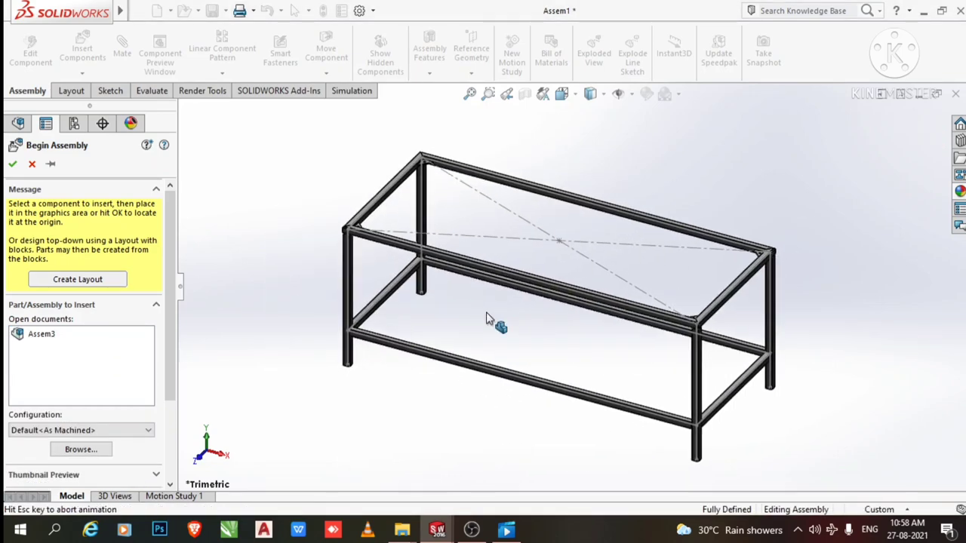
{"action": "scroll", "coordinate": [464, 157], "scroll_direction": "down", "scroll_amount": 3}
{"action": "scroll", "coordinate": [464, 157], "scroll_direction": "down", "scroll_amount": 2}
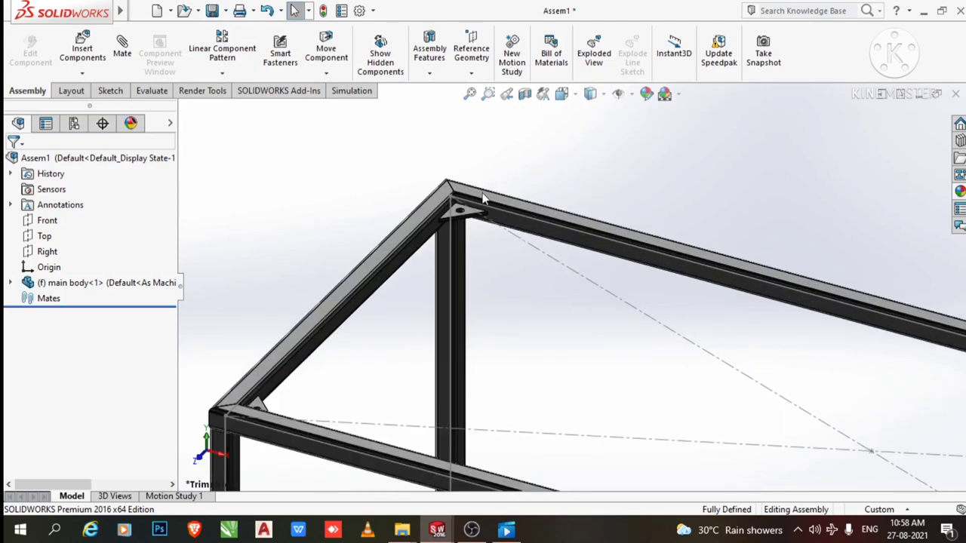
{"action": "scroll", "coordinate": [490, 219], "scroll_direction": "down", "scroll_amount": 1}
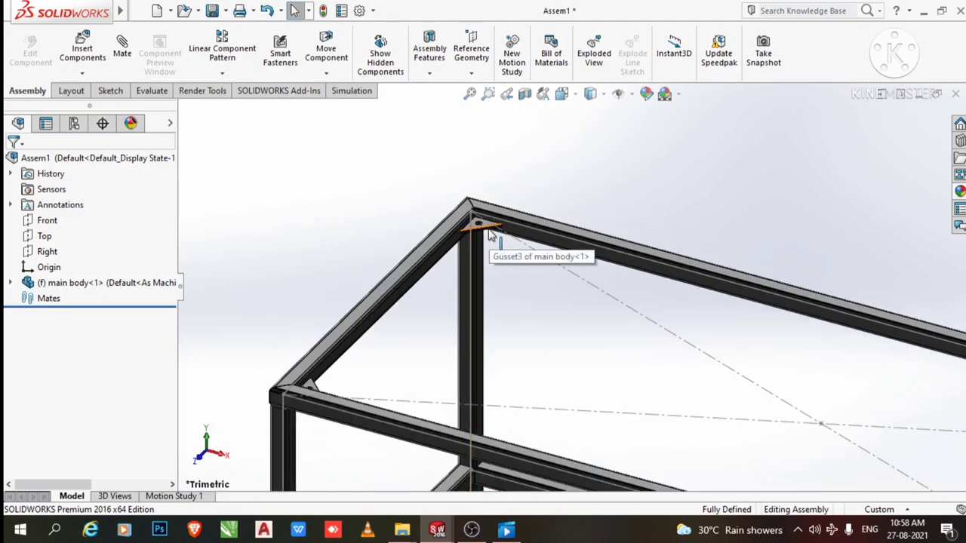
{"action": "scroll", "coordinate": [489, 236], "scroll_direction": "down", "scroll_amount": 2}
{"action": "scroll", "coordinate": [490, 234], "scroll_direction": "down", "scroll_amount": 2}
{"action": "scroll", "coordinate": [492, 233], "scroll_direction": "down", "scroll_amount": 1}
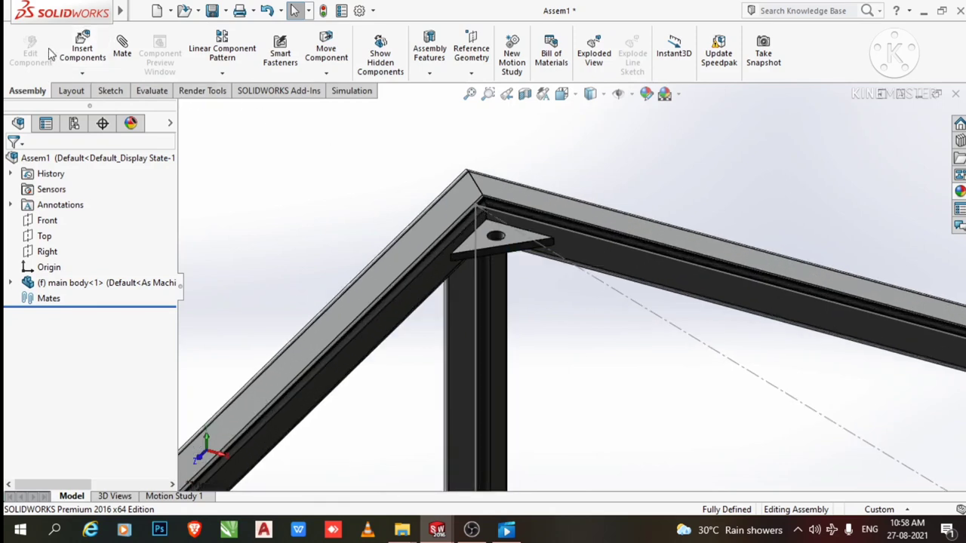
Add a new in-context part, clearing the template and file errors, and start its sketch on the gusset face.
{"action": "left_click", "coordinate": [83, 75]}
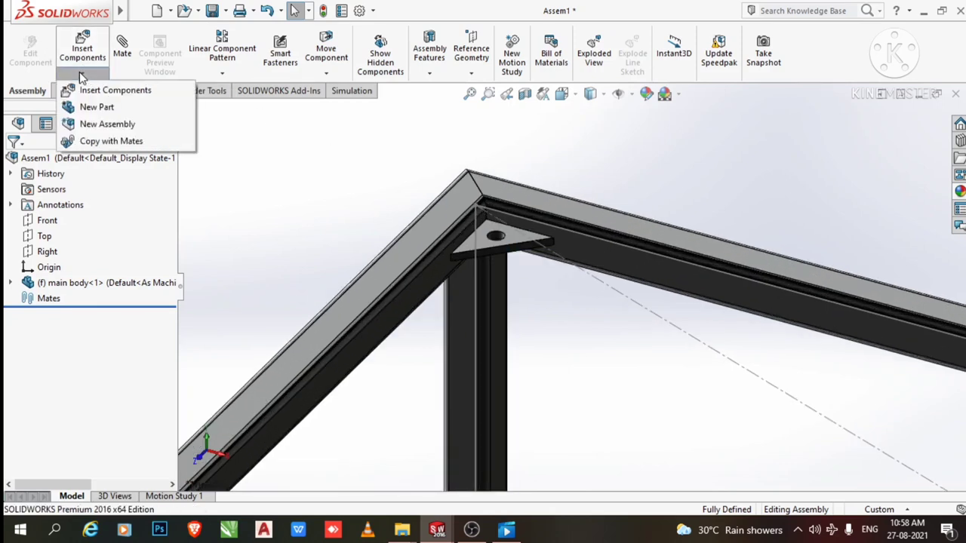
{"action": "left_click", "coordinate": [104, 111]}
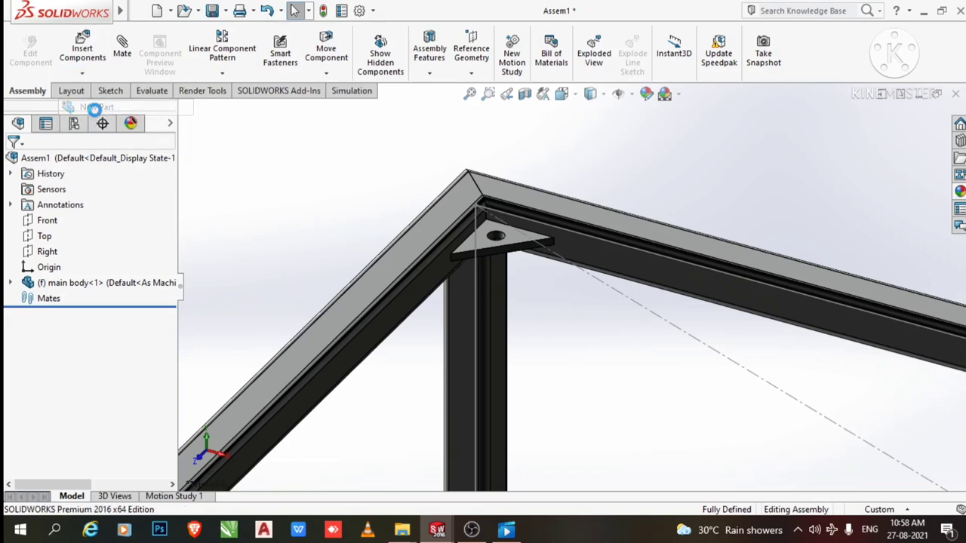
{"action": "left_click", "coordinate": [531, 273]}
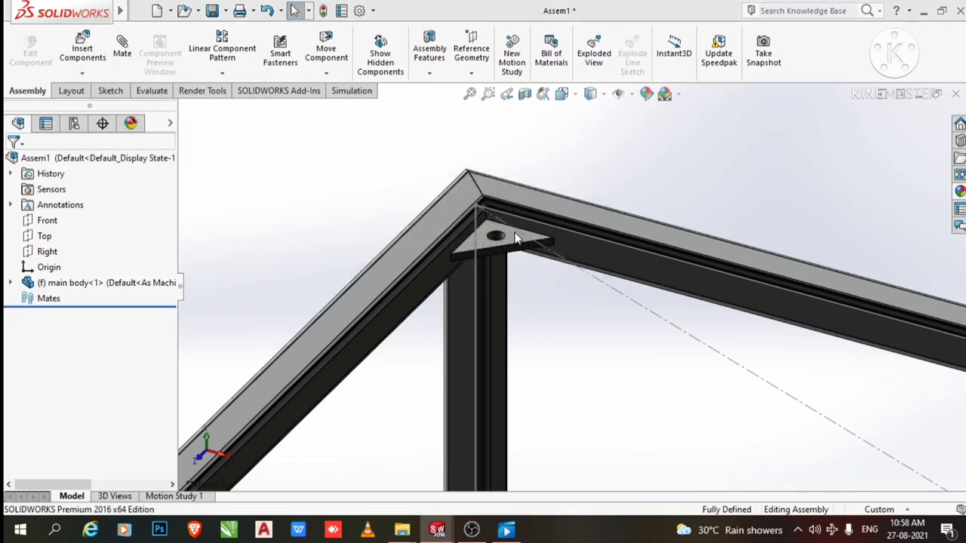
{"action": "left_click", "coordinate": [571, 264]}
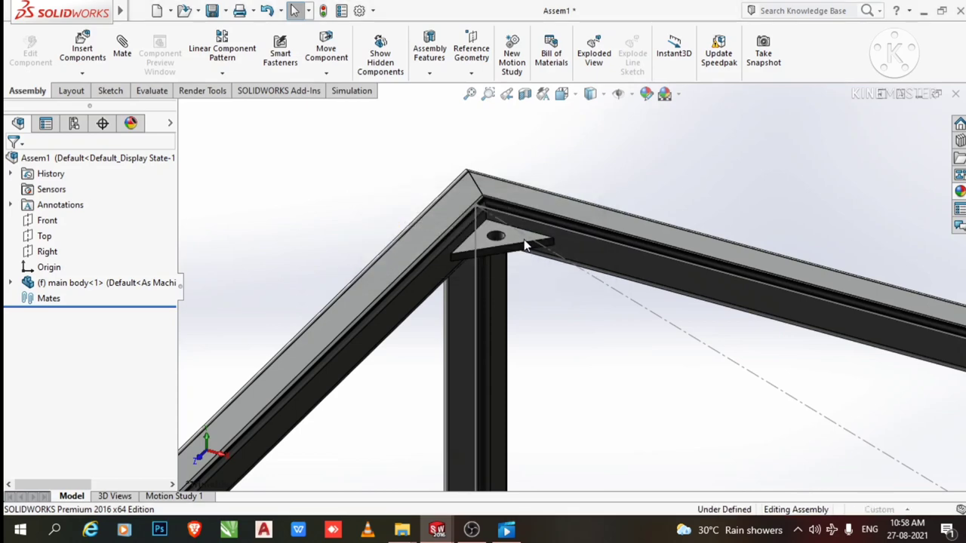
{"action": "scroll", "coordinate": [522, 240], "scroll_direction": "down", "scroll_amount": 2}
{"action": "left_click", "coordinate": [522, 239]}
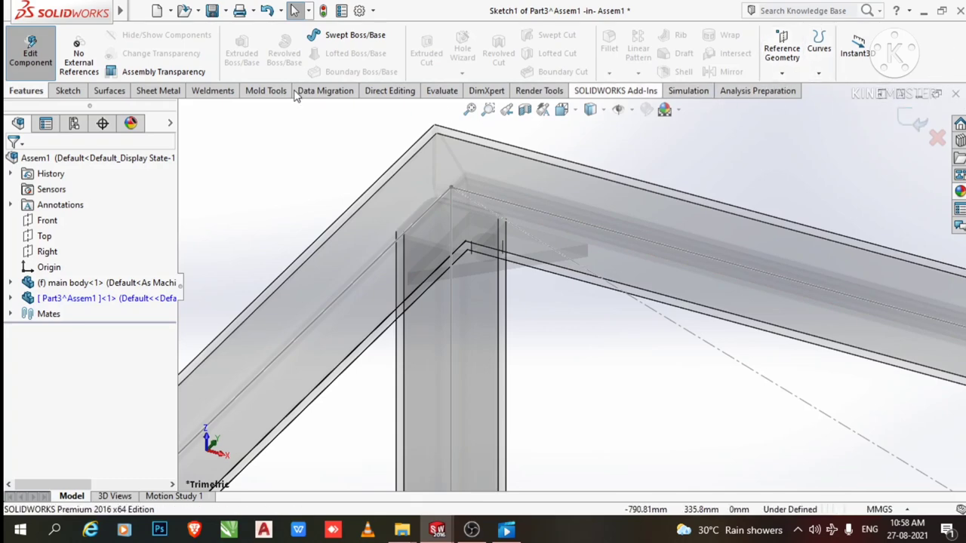
View the sketch plane Normal To and zoom in on the frame corner.
{"action": "left_click", "coordinate": [67, 90]}
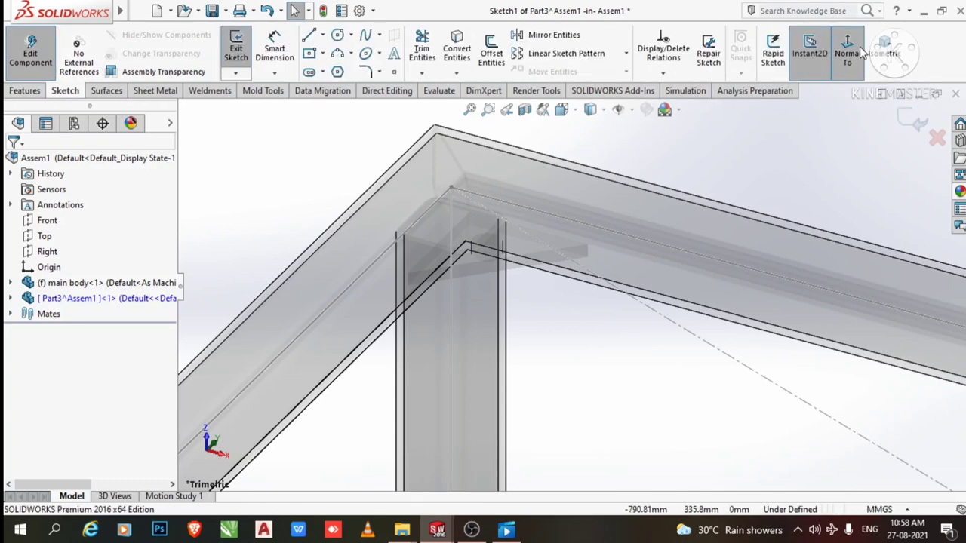
{"action": "left_click", "coordinate": [861, 51]}
{"action": "scroll", "coordinate": [401, 223], "scroll_direction": "up", "scroll_amount": 3}
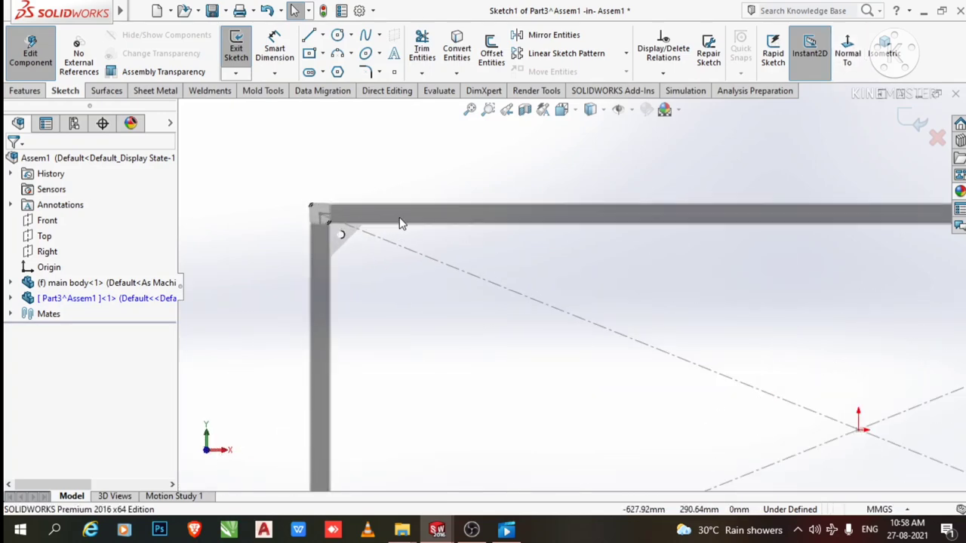
{"action": "scroll", "coordinate": [401, 223], "scroll_direction": "up", "scroll_amount": 1}
{"action": "scroll", "coordinate": [349, 221], "scroll_direction": "up", "scroll_amount": 1}
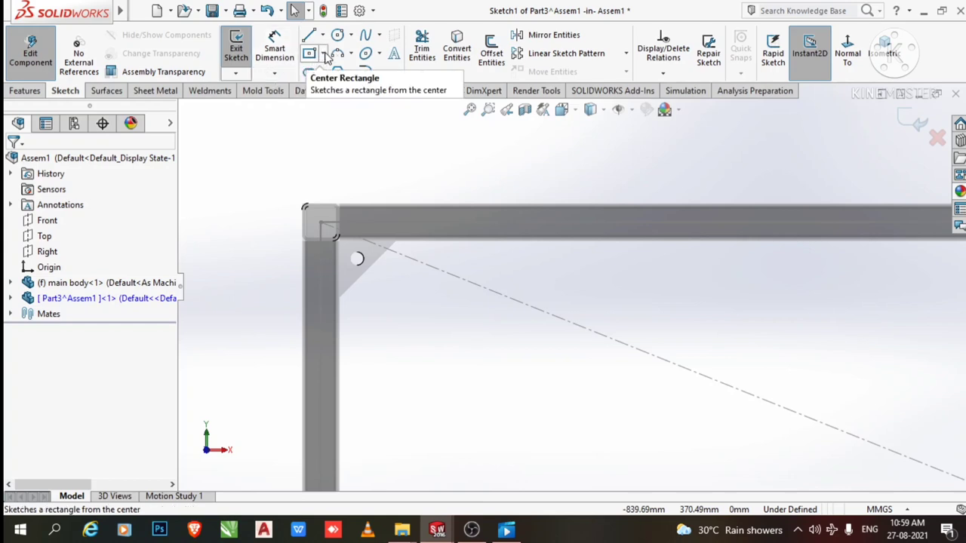
{"action": "left_click", "coordinate": [602, 111]}
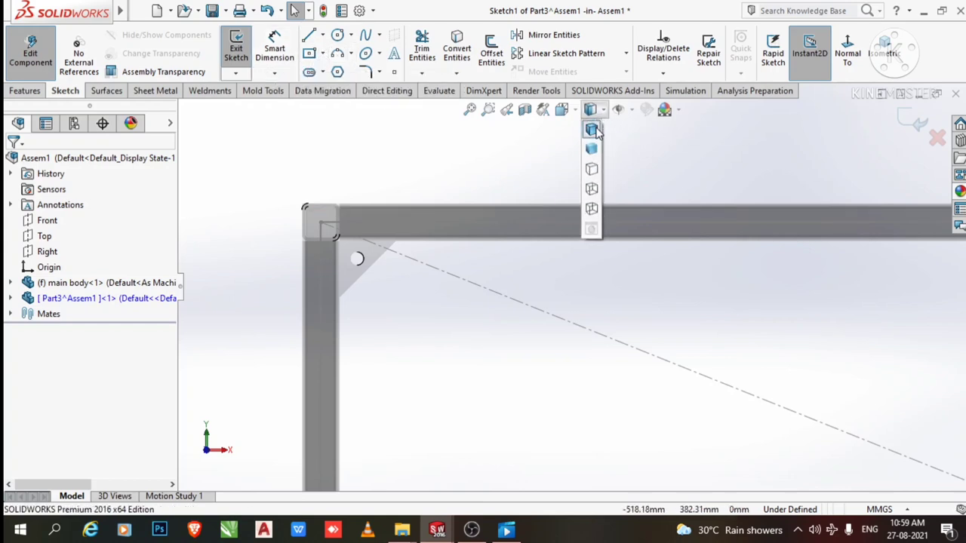
{"action": "mouse_move", "coordinate": [60, 10]}
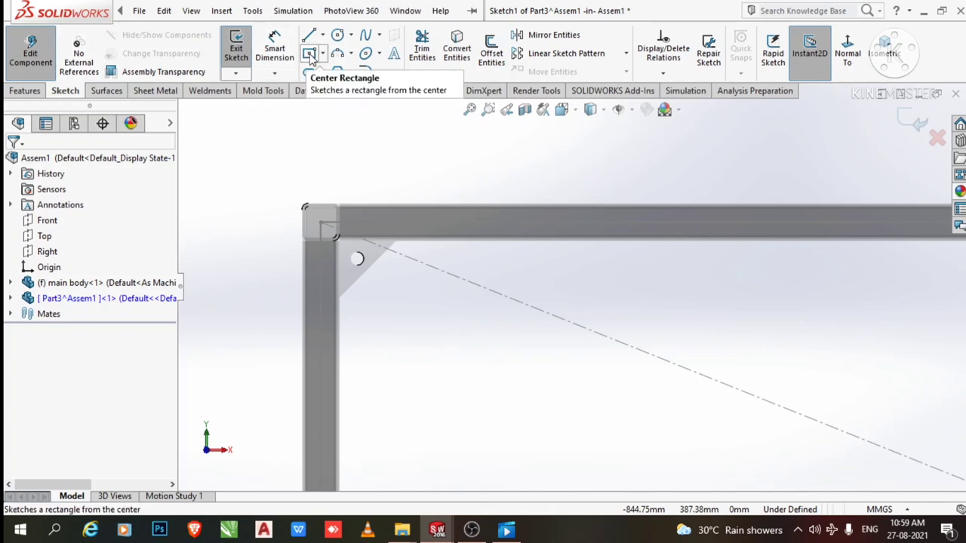
Try a Center Rectangle at the corner arc, cancel it, and bring up the rectangle-type options.
{"action": "left_click", "coordinate": [310, 59]}
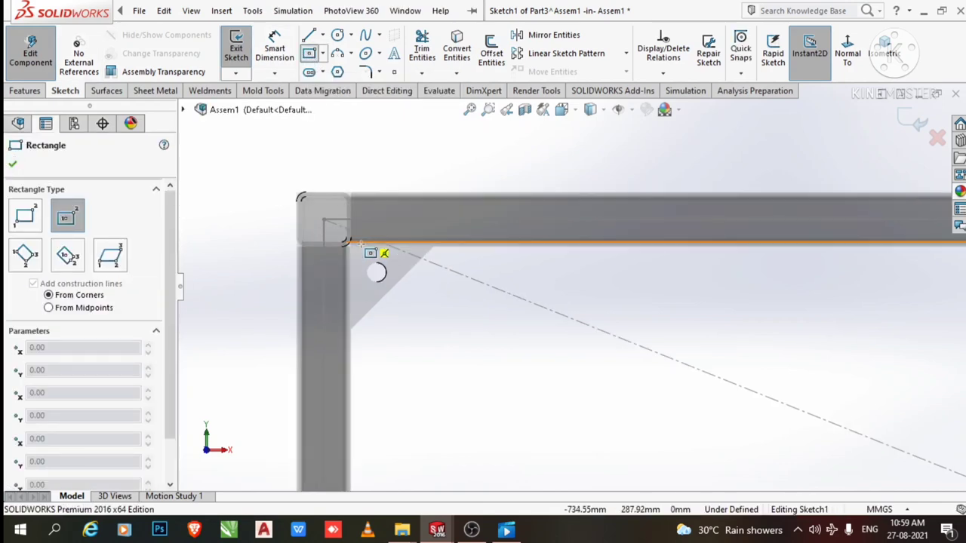
{"action": "scroll", "coordinate": [361, 244], "scroll_direction": "down", "scroll_amount": 2}
{"action": "scroll", "coordinate": [374, 249], "scroll_direction": "down", "scroll_amount": 2}
{"action": "scroll", "coordinate": [393, 261], "scroll_direction": "down", "scroll_amount": 3}
{"action": "scroll", "coordinate": [412, 273], "scroll_direction": "down", "scroll_amount": 3}
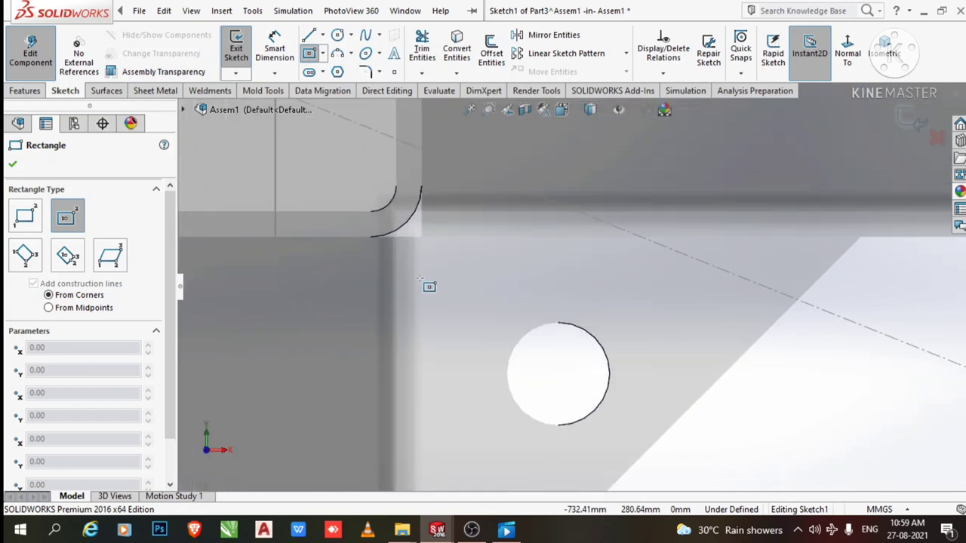
{"action": "left_click", "coordinate": [395, 213]}
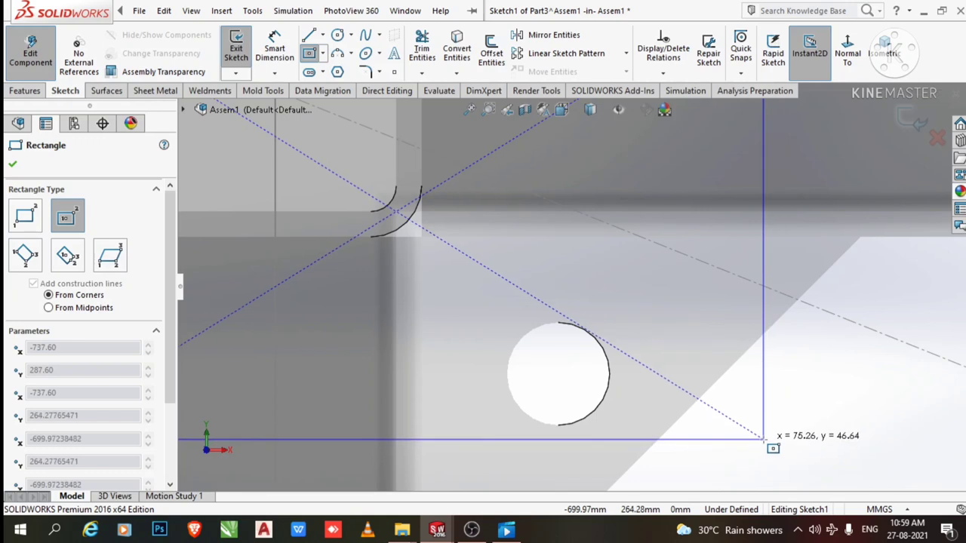
{"action": "key", "text": "Escape"}
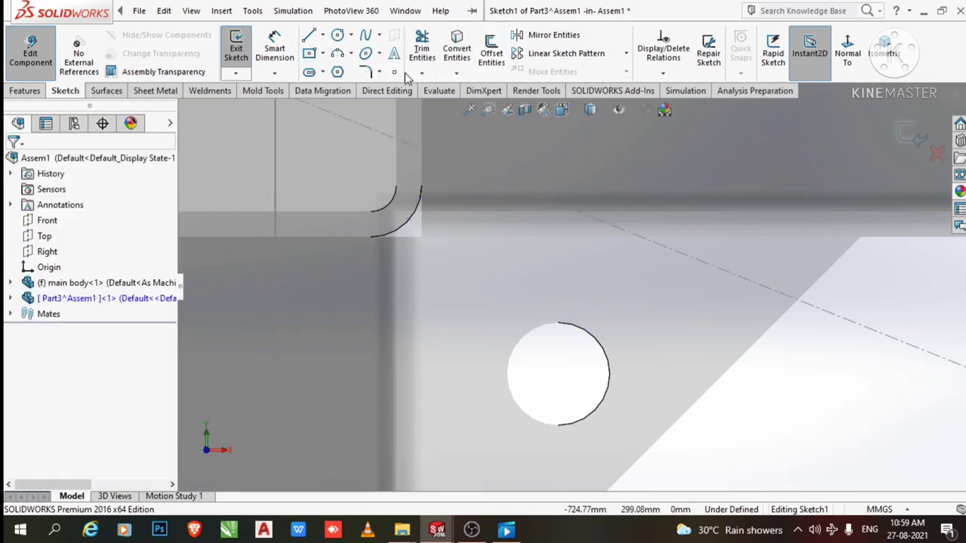
{"action": "left_click", "coordinate": [323, 53]}
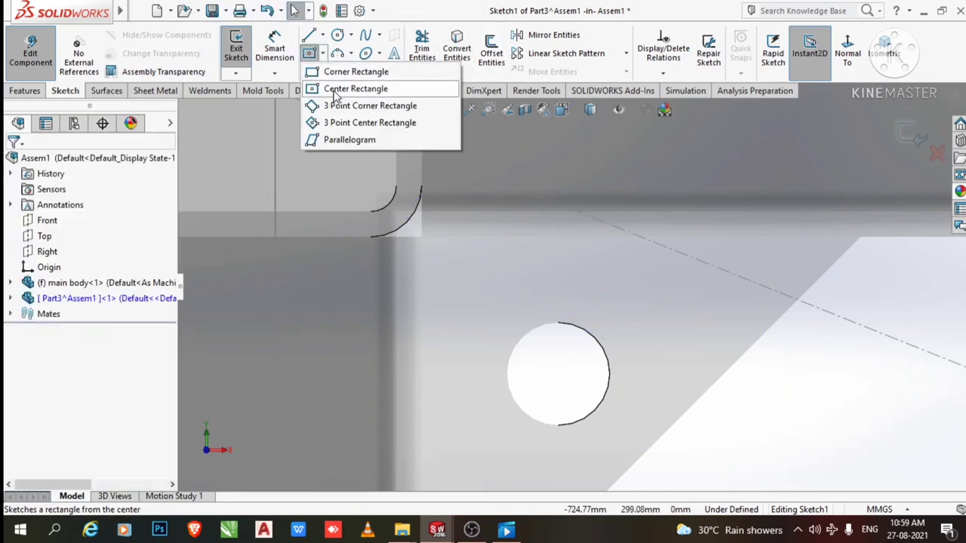
Choose the Corner Rectangle type and inspect the frame corner, then return to the Normal To view.
{"action": "left_click", "coordinate": [336, 76]}
{"action": "scroll", "coordinate": [415, 230], "scroll_direction": "down", "scroll_amount": 2}
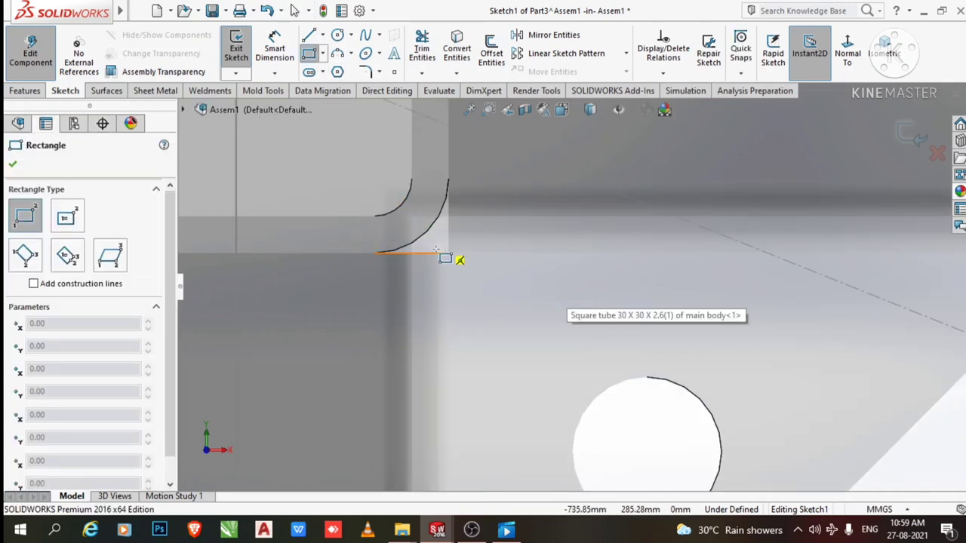
{"action": "scroll", "coordinate": [470, 274], "scroll_direction": "up", "scroll_amount": 1}
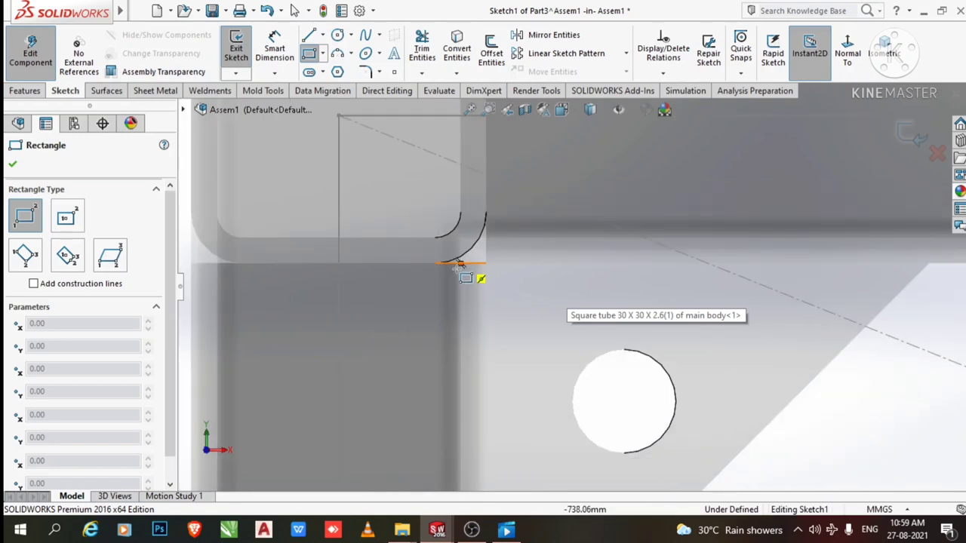
{"action": "scroll", "coordinate": [437, 198], "scroll_direction": "down", "scroll_amount": 1}
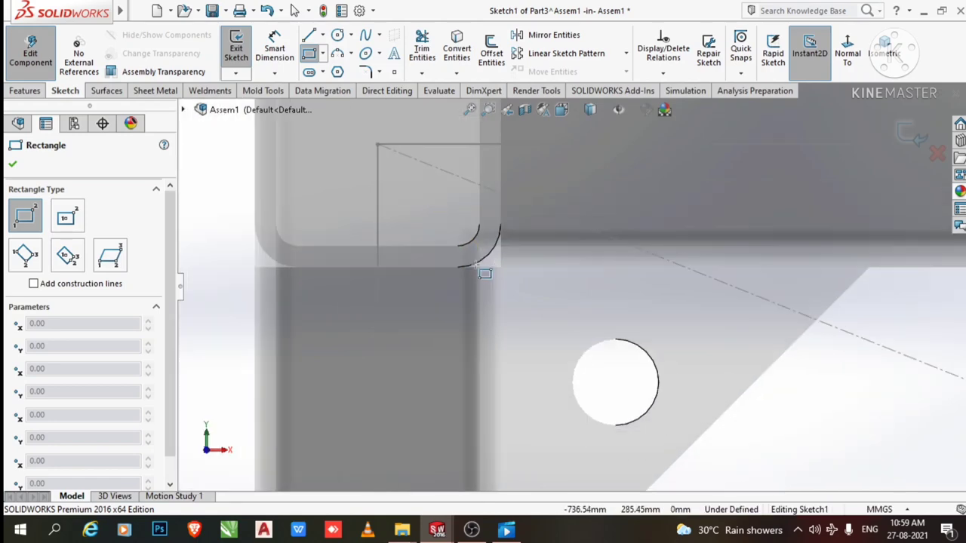
{"action": "mouse_move", "coordinate": [615, 360]}
{"action": "middle_mouse_down"}
{"action": "mouse_move", "coordinate": [593, 312]}
{"action": "mouse_move", "coordinate": [595, 344]}
{"action": "middle_mouse_up"}
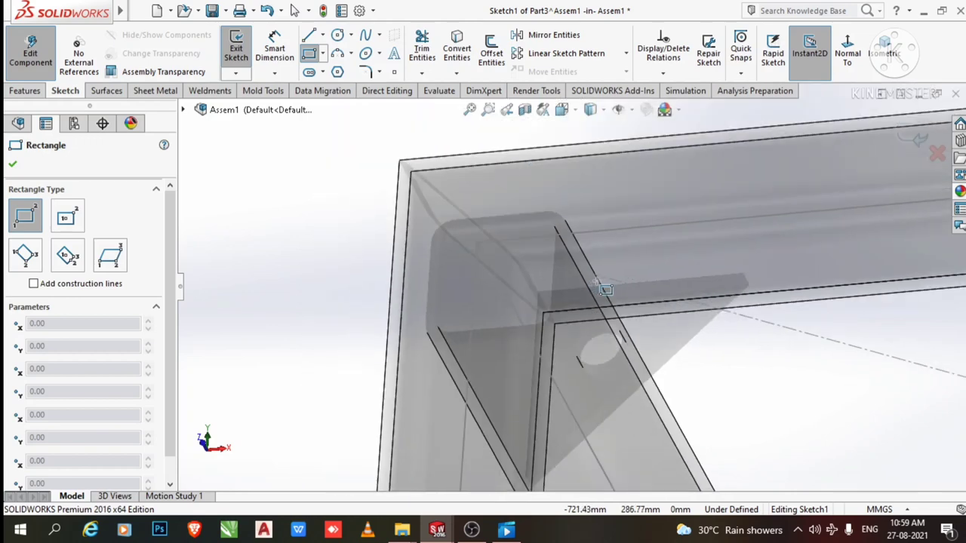
{"action": "scroll", "coordinate": [596, 344], "scroll_direction": "down", "scroll_amount": 1}
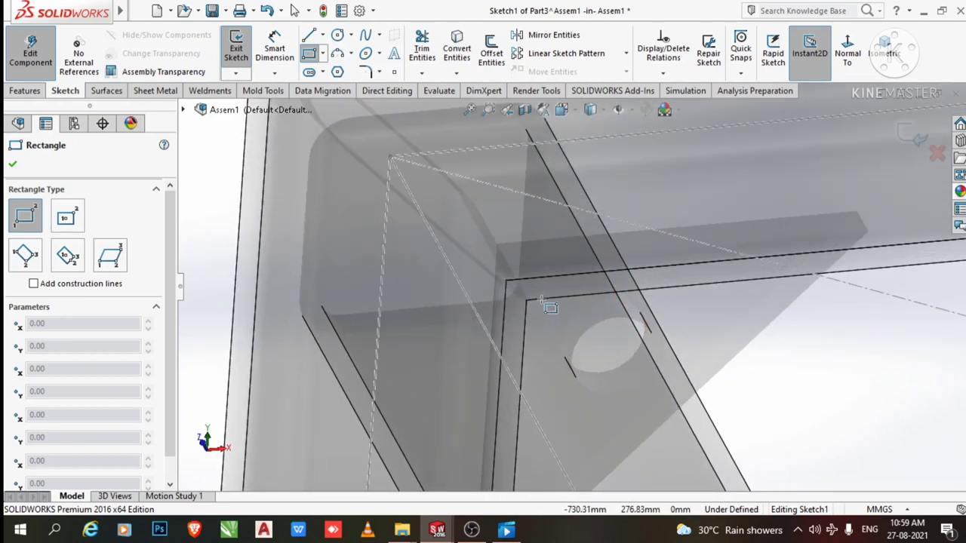
{"action": "scroll", "coordinate": [562, 298], "scroll_direction": "up", "scroll_amount": 2}
{"action": "scroll", "coordinate": [640, 317], "scroll_direction": "up", "scroll_amount": 1}
{"action": "scroll", "coordinate": [657, 326], "scroll_direction": "up", "scroll_amount": 1}
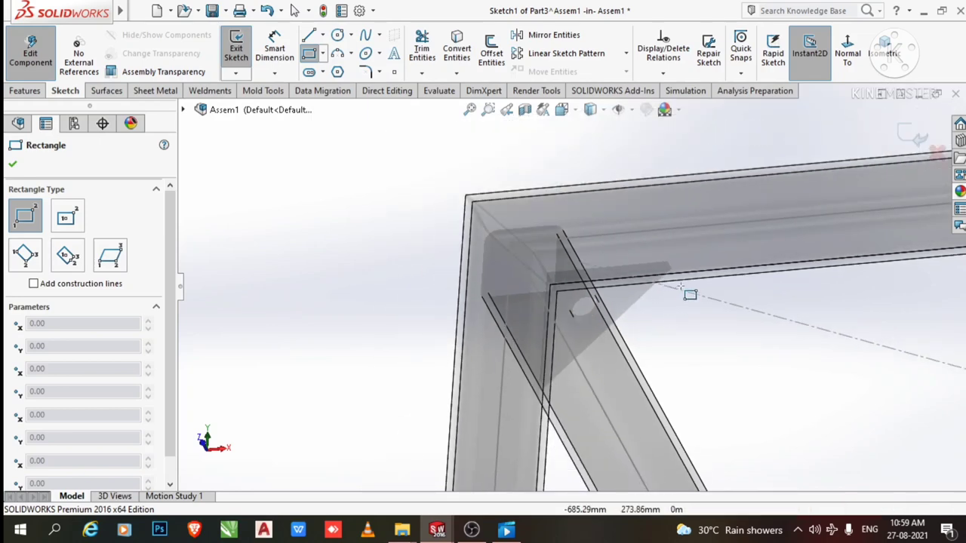
{"action": "mouse_move", "coordinate": [760, 279]}
{"action": "middle_mouse_down"}
{"action": "mouse_move", "coordinate": [733, 306]}
{"action": "mouse_move", "coordinate": [685, 321]}
{"action": "mouse_move", "coordinate": [706, 345]}
{"action": "middle_mouse_up"}
{"action": "left_click", "coordinate": [846, 59]}
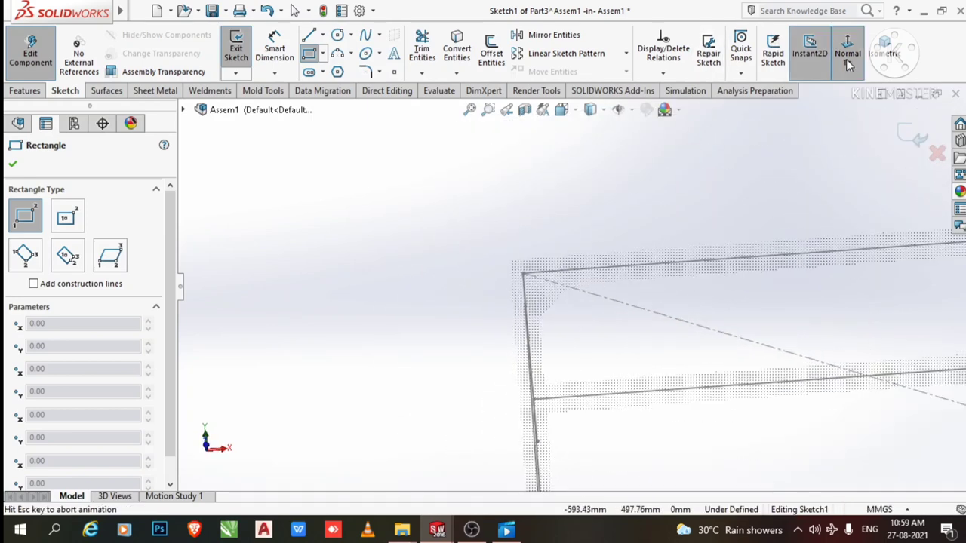
Draw the rectangle from the top-left inner tube corner to the bottom-right inner corner.
{"action": "scroll", "coordinate": [426, 212], "scroll_direction": "down", "scroll_amount": 1}
{"action": "scroll", "coordinate": [417, 241], "scroll_direction": "down", "scroll_amount": 1}
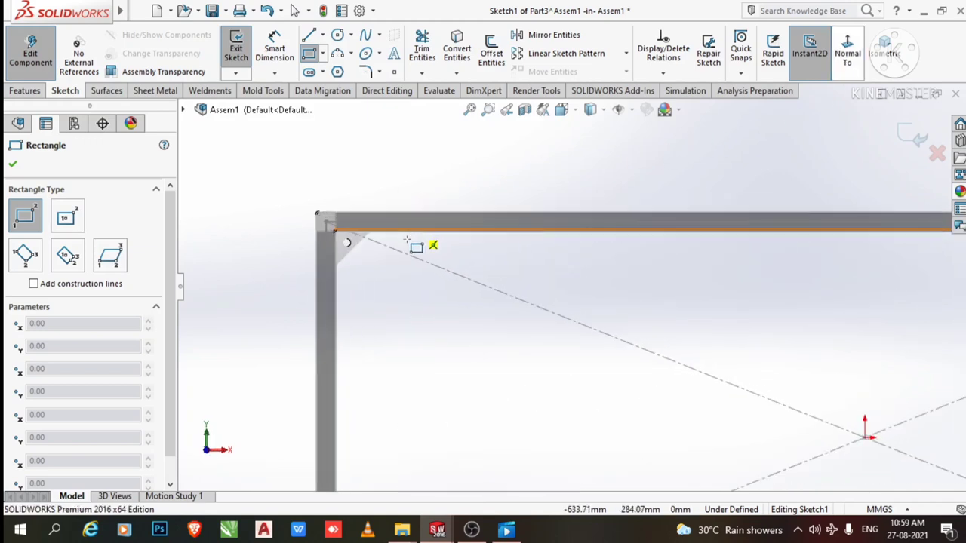
{"action": "scroll", "coordinate": [396, 255], "scroll_direction": "down", "scroll_amount": 1}
{"action": "scroll", "coordinate": [392, 258], "scroll_direction": "down", "scroll_amount": 1}
{"action": "scroll", "coordinate": [355, 234], "scroll_direction": "down", "scroll_amount": 1}
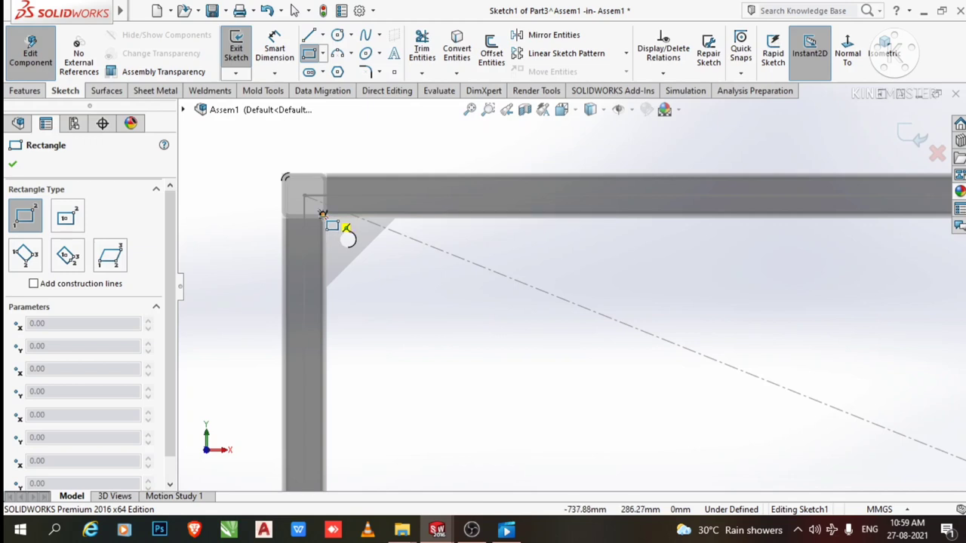
{"action": "left_click", "coordinate": [323, 214]}
{"action": "scroll", "coordinate": [646, 442], "scroll_direction": "up", "scroll_amount": 1}
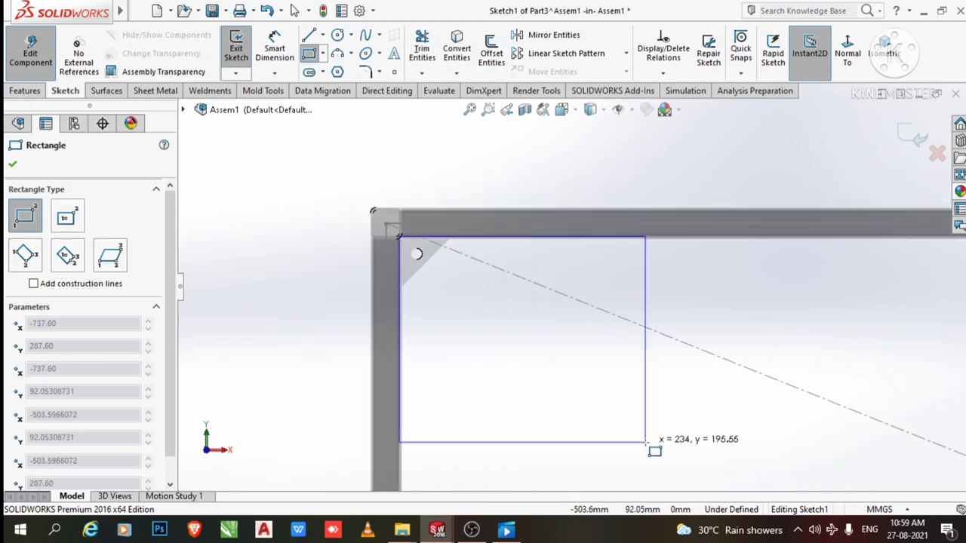
{"action": "scroll", "coordinate": [646, 442], "scroll_direction": "up", "scroll_amount": 1}
{"action": "scroll", "coordinate": [649, 383], "scroll_direction": "up", "scroll_amount": 1}
{"action": "scroll", "coordinate": [660, 452], "scroll_direction": "up", "scroll_amount": 1}
{"action": "scroll", "coordinate": [757, 402], "scroll_direction": "up", "scroll_amount": 1}
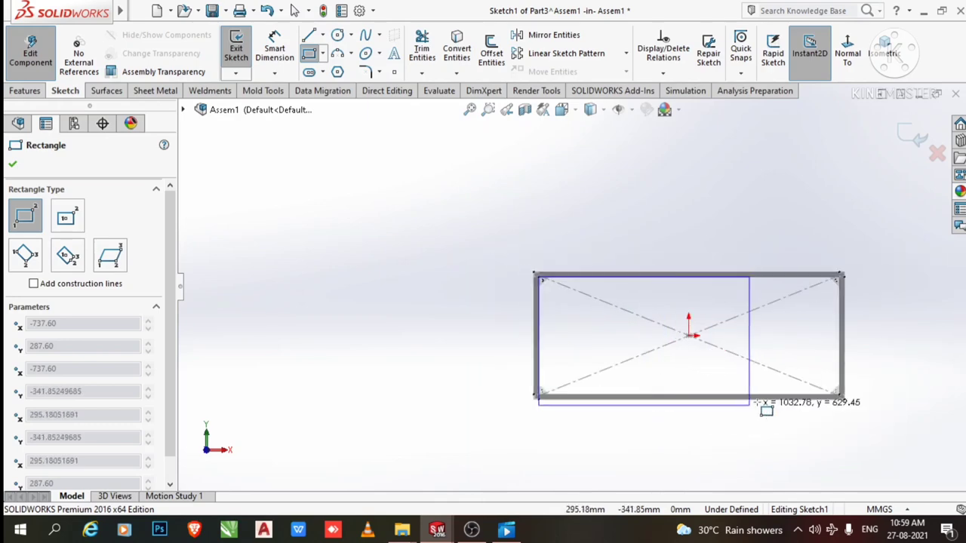
{"action": "scroll", "coordinate": [757, 402], "scroll_direction": "down", "scroll_amount": 1}
{"action": "scroll", "coordinate": [763, 338], "scroll_direction": "down", "scroll_amount": 1}
{"action": "scroll", "coordinate": [838, 317], "scroll_direction": "down", "scroll_amount": 1}
{"action": "scroll", "coordinate": [834, 336], "scroll_direction": "down", "scroll_amount": 1}
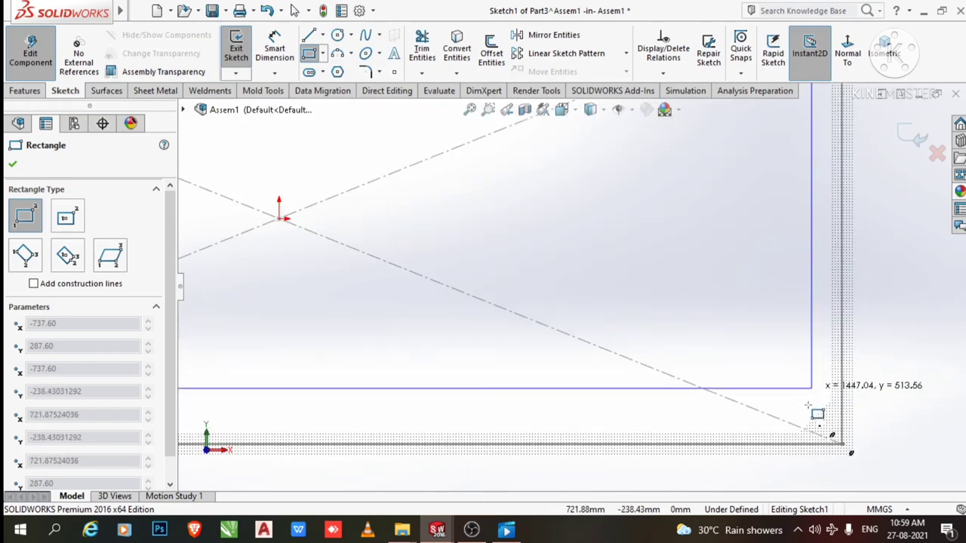
{"action": "scroll", "coordinate": [808, 405], "scroll_direction": "down", "scroll_amount": 1}
{"action": "scroll", "coordinate": [798, 410], "scroll_direction": "down", "scroll_amount": 1}
{"action": "scroll", "coordinate": [815, 452], "scroll_direction": "down", "scroll_amount": 1}
{"action": "scroll", "coordinate": [820, 443], "scroll_direction": "down", "scroll_amount": 1}
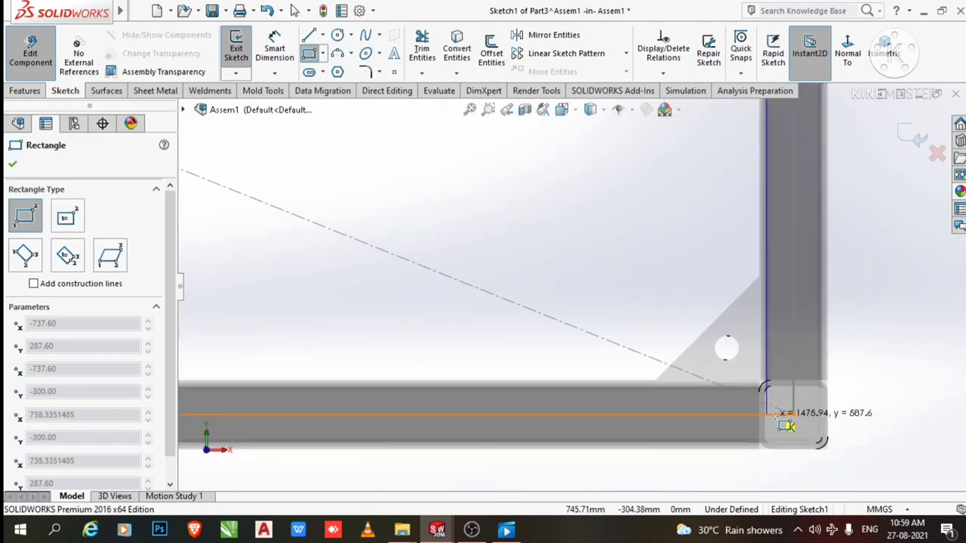
{"action": "scroll", "coordinate": [774, 407], "scroll_direction": "down", "scroll_amount": 1}
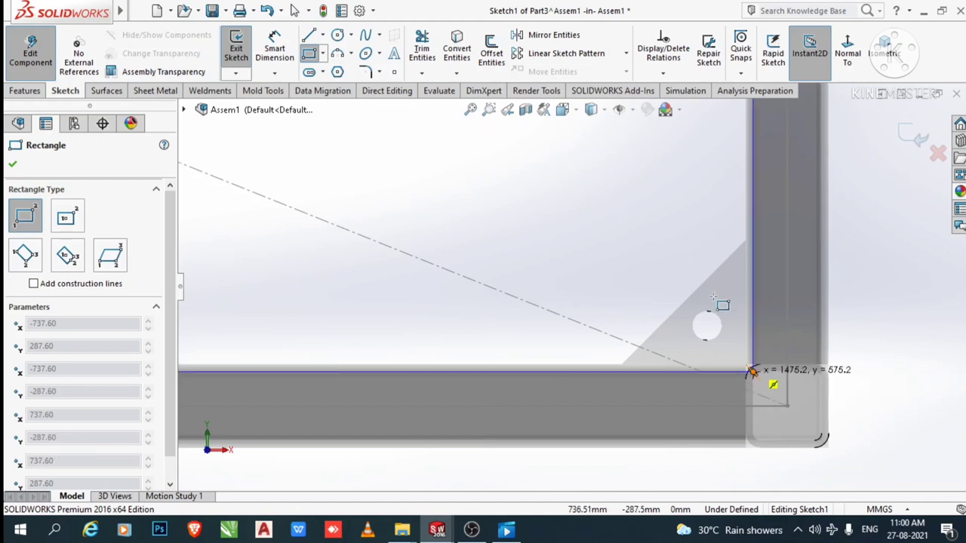
{"action": "left_click", "coordinate": [753, 371]}
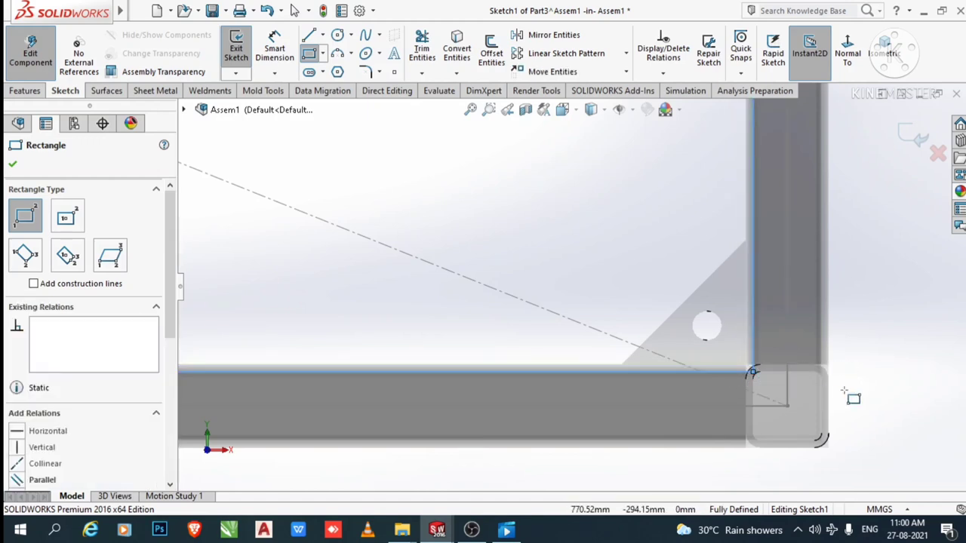
{"action": "key", "text": "z"}
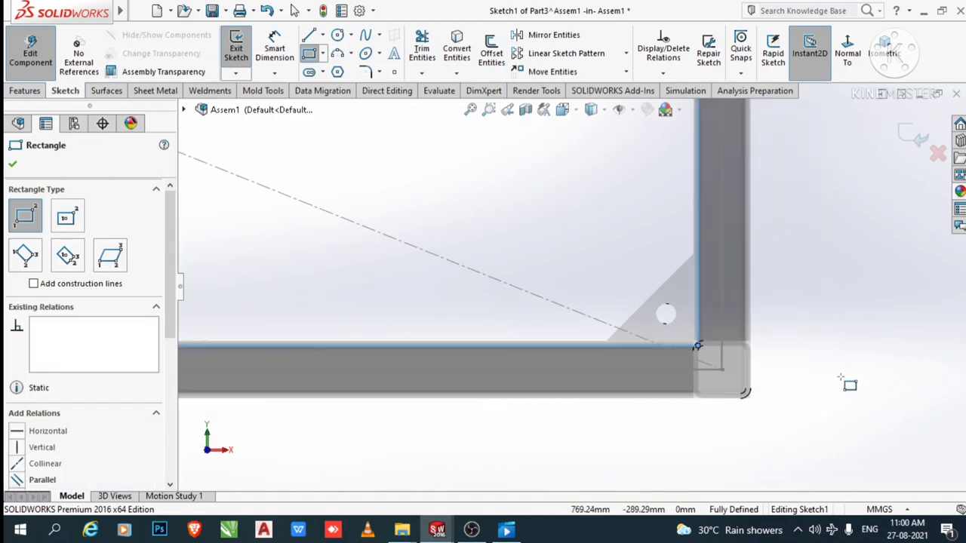
{"action": "key", "text": "Escape"}
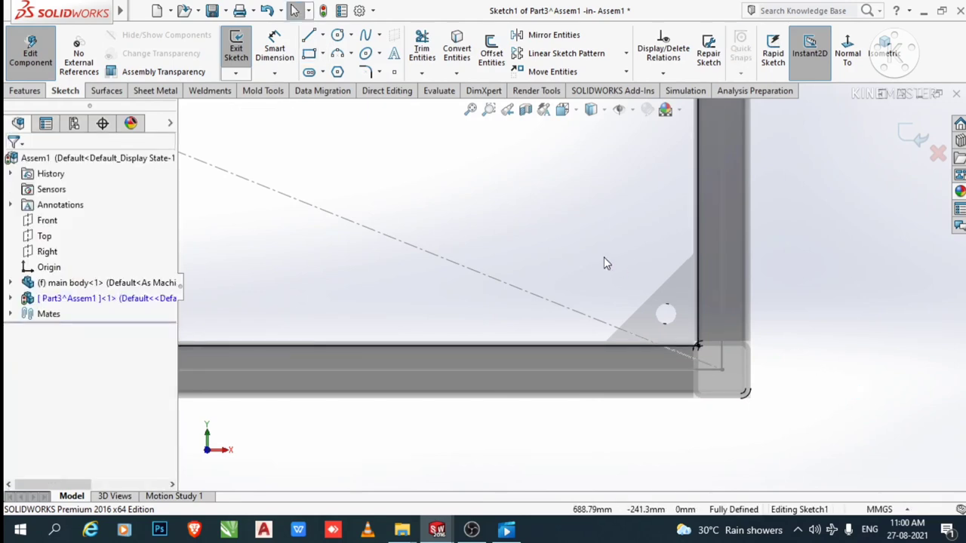
{"action": "key", "text": "z"}
{"action": "scroll", "coordinate": [249, 102], "scroll_direction": "down", "scroll_amount": 2}
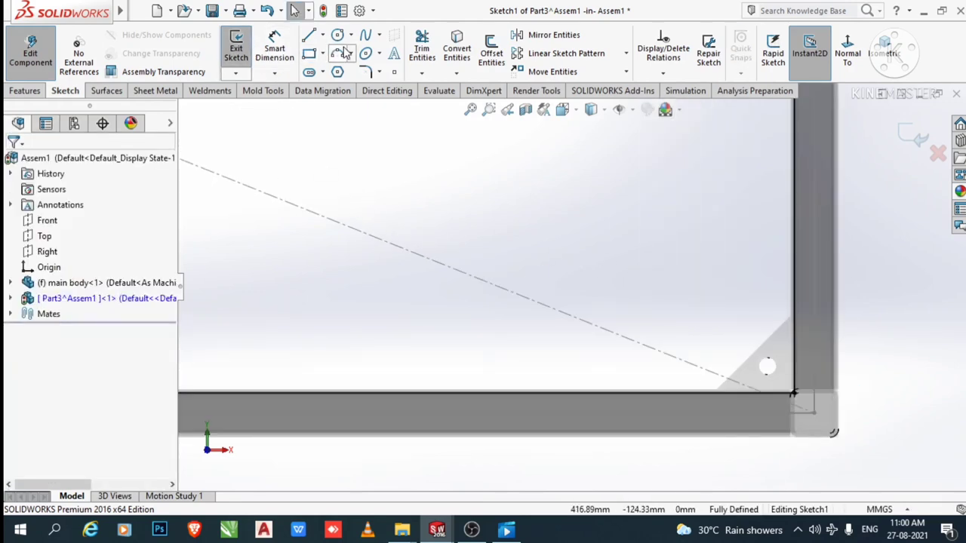
Convert the bottom-right, top-right, top-left and bottom-left gusset hole edges into sketch circles.
{"action": "left_click", "coordinate": [458, 55]}
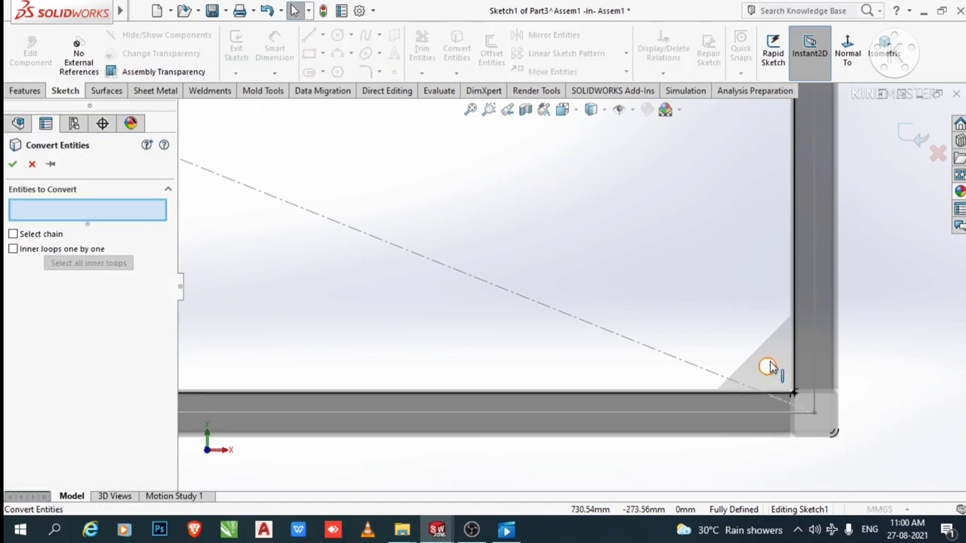
{"action": "scroll", "coordinate": [765, 367], "scroll_direction": "down", "scroll_amount": 2}
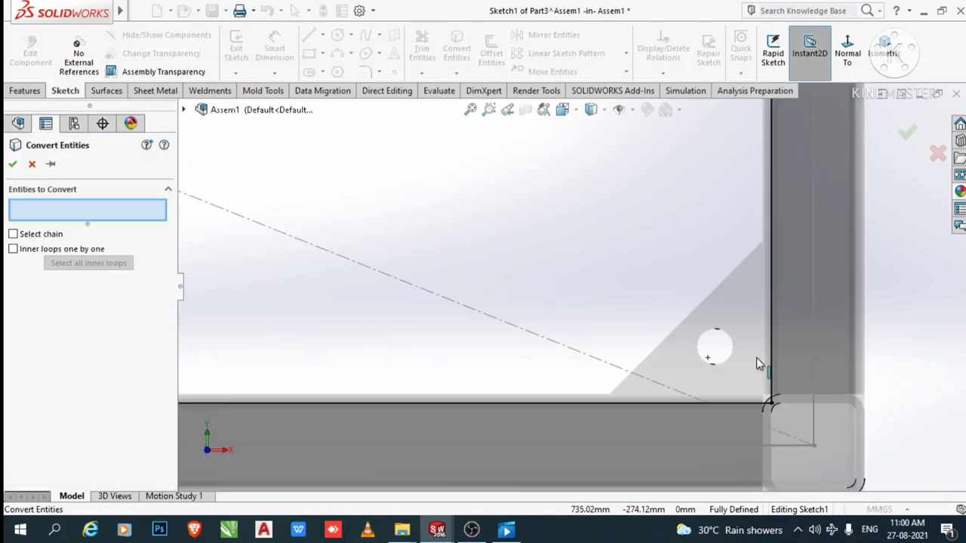
{"action": "left_click", "coordinate": [711, 335]}
{"action": "scroll", "coordinate": [582, 237], "scroll_direction": "up", "scroll_amount": 5}
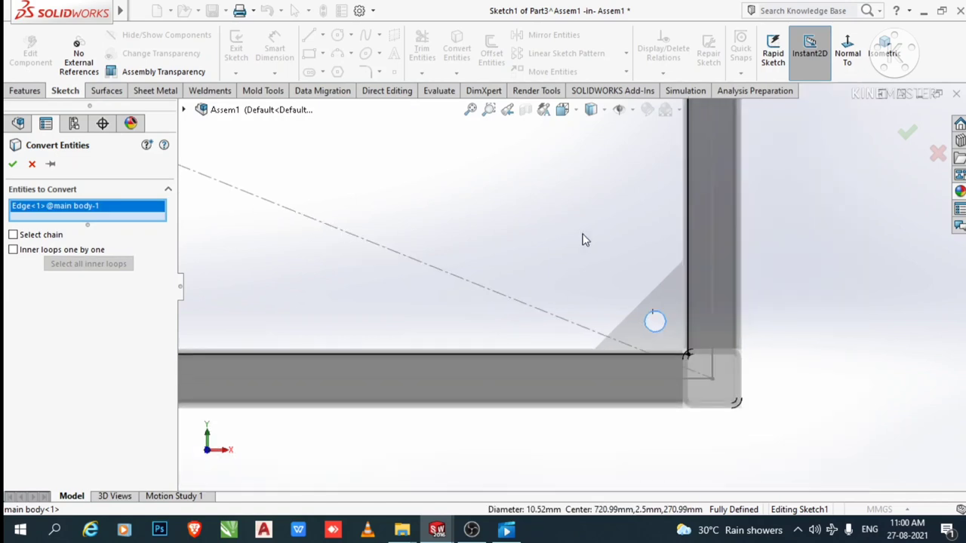
{"action": "scroll", "coordinate": [494, 124], "scroll_direction": "up", "scroll_amount": 2}
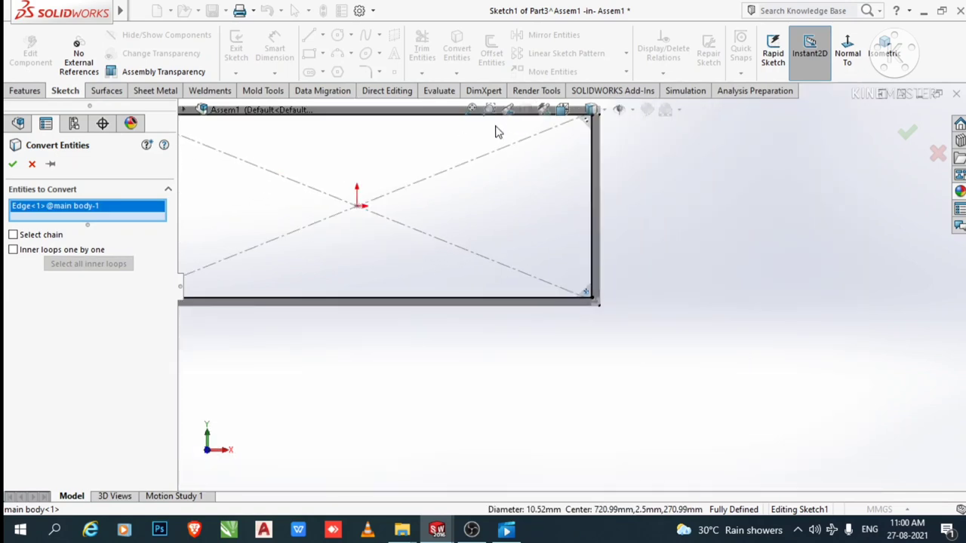
{"action": "scroll", "coordinate": [646, 203], "scroll_direction": "down", "scroll_amount": 2}
{"action": "scroll", "coordinate": [656, 219], "scroll_direction": "down", "scroll_amount": 2}
{"action": "scroll", "coordinate": [655, 219], "scroll_direction": "down", "scroll_amount": 1}
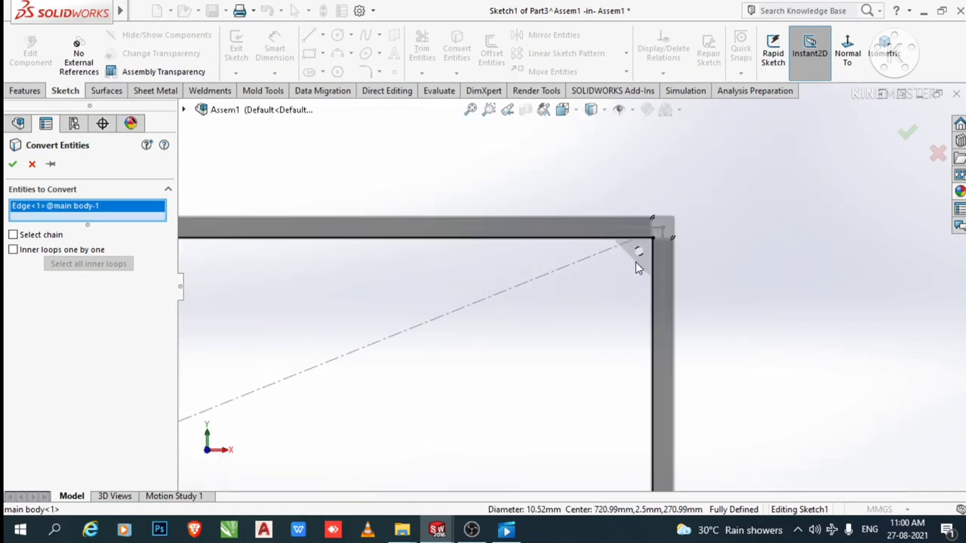
{"action": "scroll", "coordinate": [635, 262], "scroll_direction": "down", "scroll_amount": 1}
{"action": "scroll", "coordinate": [635, 247], "scroll_direction": "down", "scroll_amount": 2}
{"action": "scroll", "coordinate": [625, 244], "scroll_direction": "down", "scroll_amount": 2}
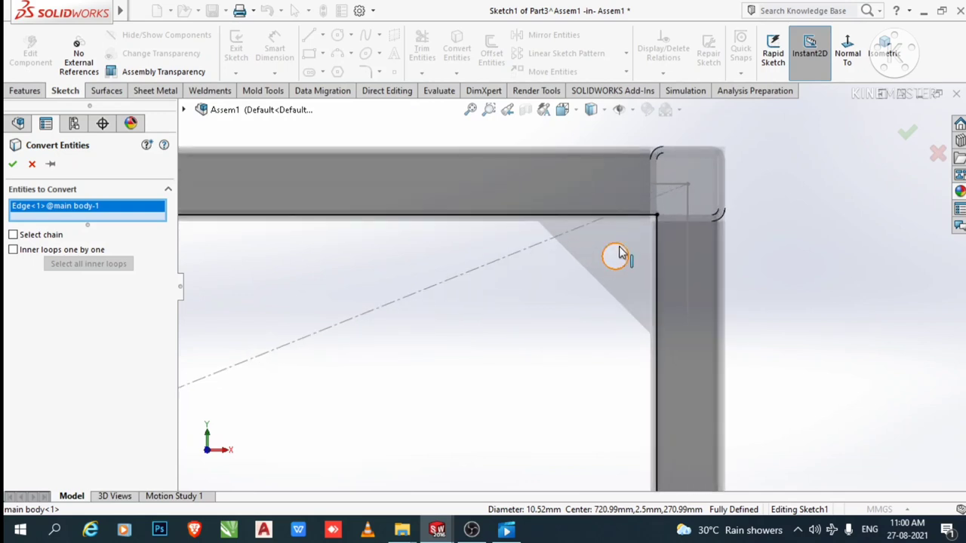
{"action": "left_click", "coordinate": [619, 256]}
{"action": "scroll", "coordinate": [587, 293], "scroll_direction": "up", "scroll_amount": 1}
{"action": "scroll", "coordinate": [582, 289], "scroll_direction": "up", "scroll_amount": 2}
{"action": "scroll", "coordinate": [579, 289], "scroll_direction": "up", "scroll_amount": 1}
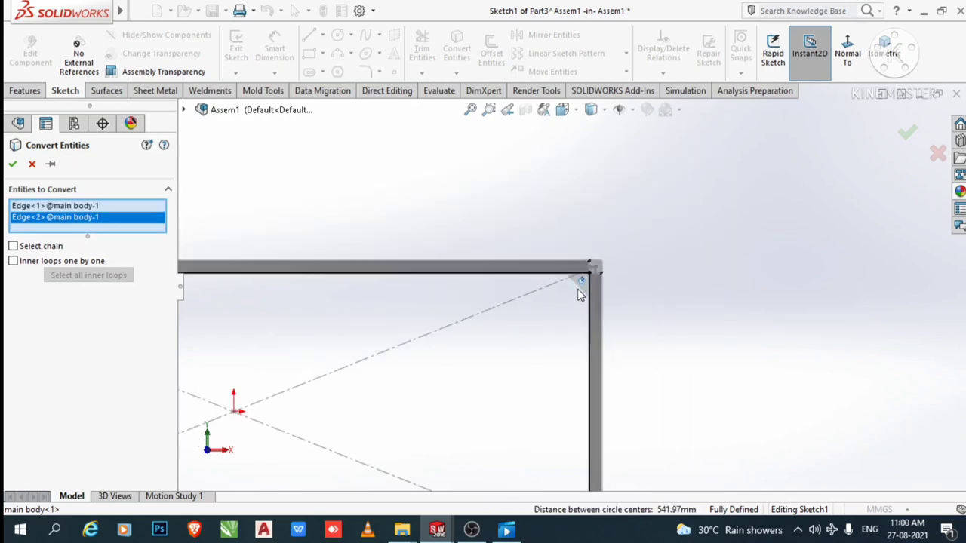
{"action": "scroll", "coordinate": [580, 289], "scroll_direction": "up", "scroll_amount": 1}
{"action": "scroll", "coordinate": [580, 289], "scroll_direction": "up", "scroll_amount": 1}
{"action": "scroll", "coordinate": [286, 299], "scroll_direction": "down", "scroll_amount": 3}
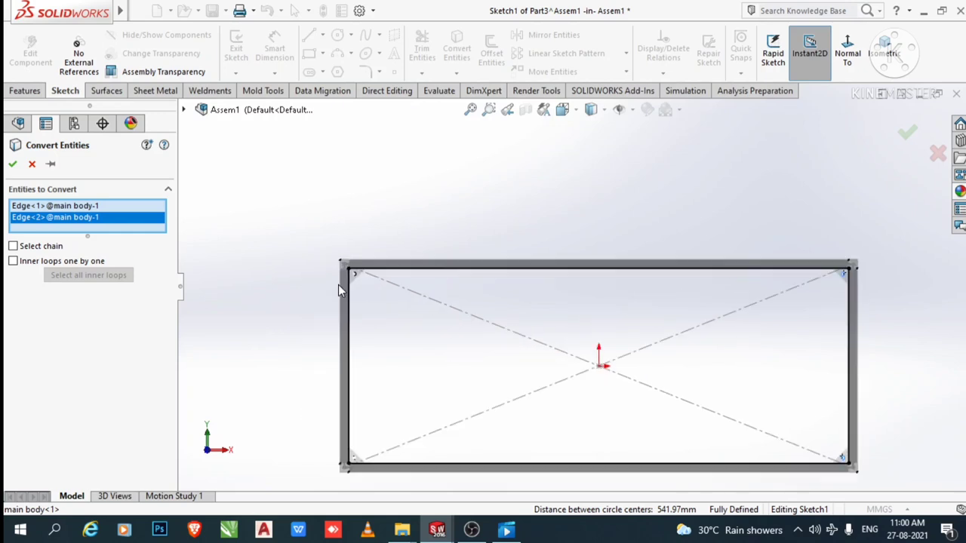
{"action": "scroll", "coordinate": [338, 284], "scroll_direction": "down", "scroll_amount": 2}
{"action": "scroll", "coordinate": [369, 280], "scroll_direction": "down", "scroll_amount": 1}
{"action": "scroll", "coordinate": [400, 274], "scroll_direction": "down", "scroll_amount": 1}
{"action": "scroll", "coordinate": [425, 275], "scroll_direction": "down", "scroll_amount": 1}
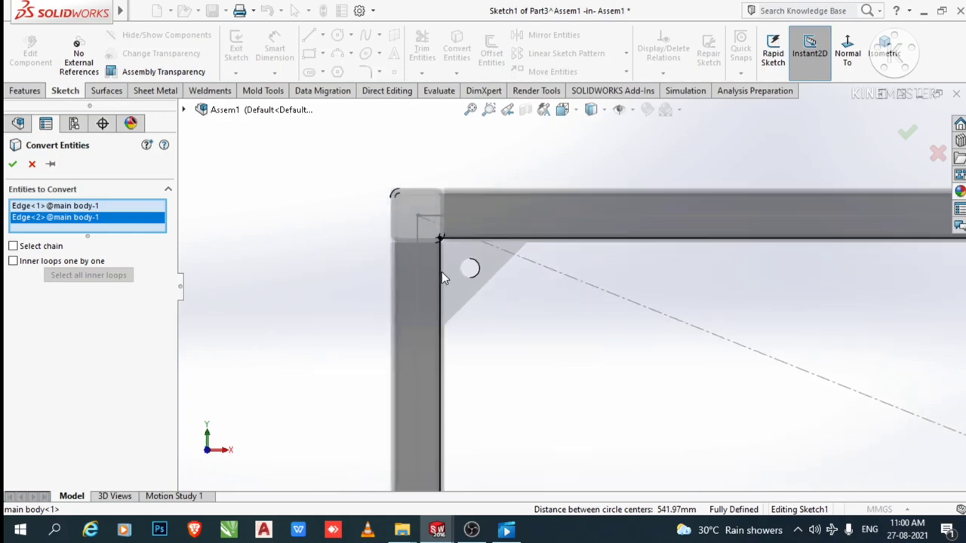
{"action": "scroll", "coordinate": [442, 272], "scroll_direction": "down", "scroll_amount": 1}
{"action": "left_click", "coordinate": [474, 272]}
{"action": "scroll", "coordinate": [576, 397], "scroll_direction": "up", "scroll_amount": 2}
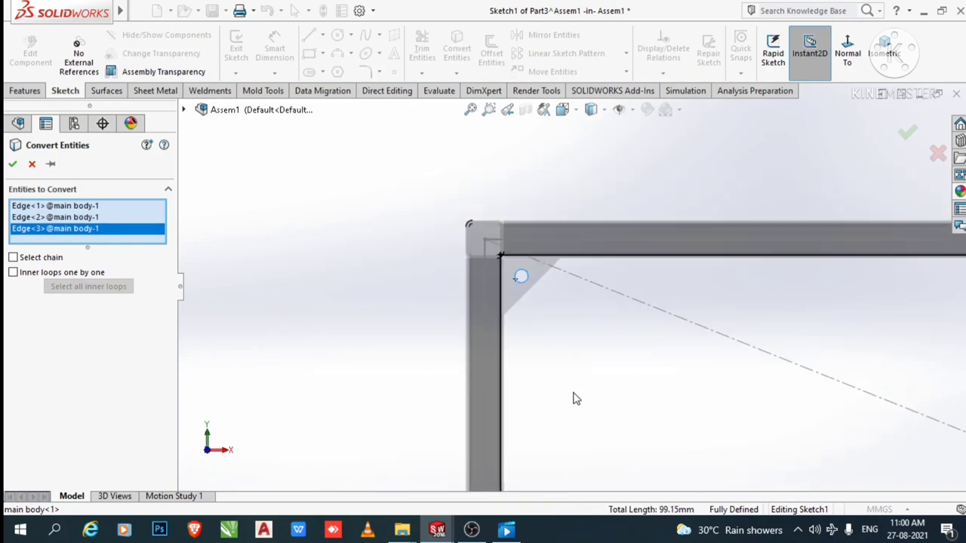
{"action": "scroll", "coordinate": [573, 397], "scroll_direction": "up", "scroll_amount": 2}
{"action": "scroll", "coordinate": [575, 398], "scroll_direction": "up", "scroll_amount": 2}
{"action": "scroll", "coordinate": [585, 407], "scroll_direction": "up", "scroll_amount": 1}
{"action": "scroll", "coordinate": [573, 405], "scroll_direction": "down", "scroll_amount": 2}
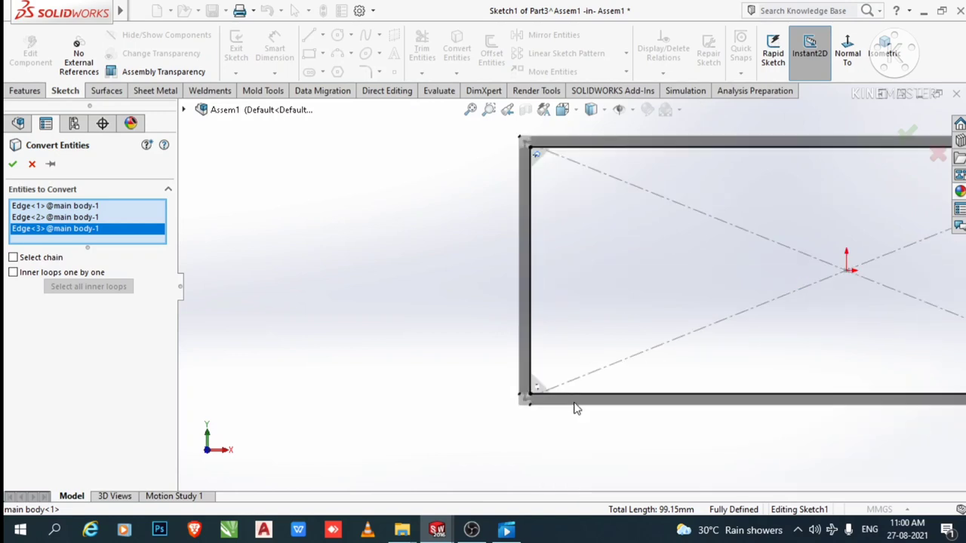
{"action": "scroll", "coordinate": [511, 377], "scroll_direction": "down", "scroll_amount": 1}
{"action": "scroll", "coordinate": [513, 365], "scroll_direction": "down", "scroll_amount": 2}
{"action": "scroll", "coordinate": [549, 356], "scroll_direction": "down", "scroll_amount": 2}
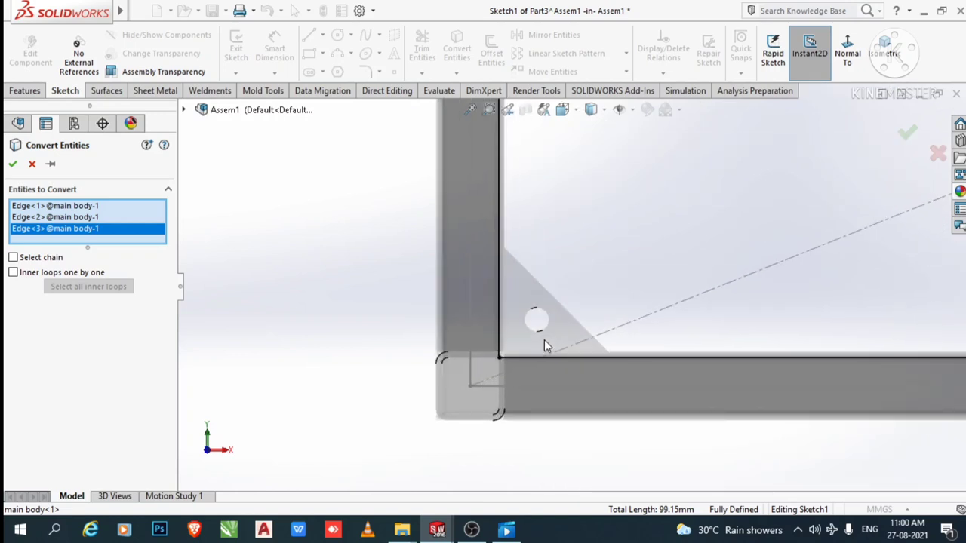
{"action": "left_click", "coordinate": [545, 334]}
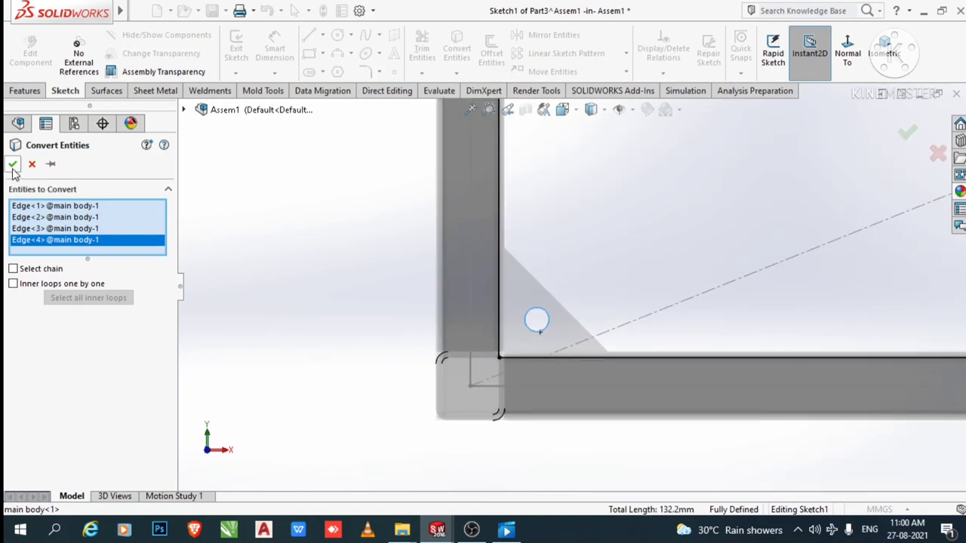
{"action": "key", "text": "Return"}
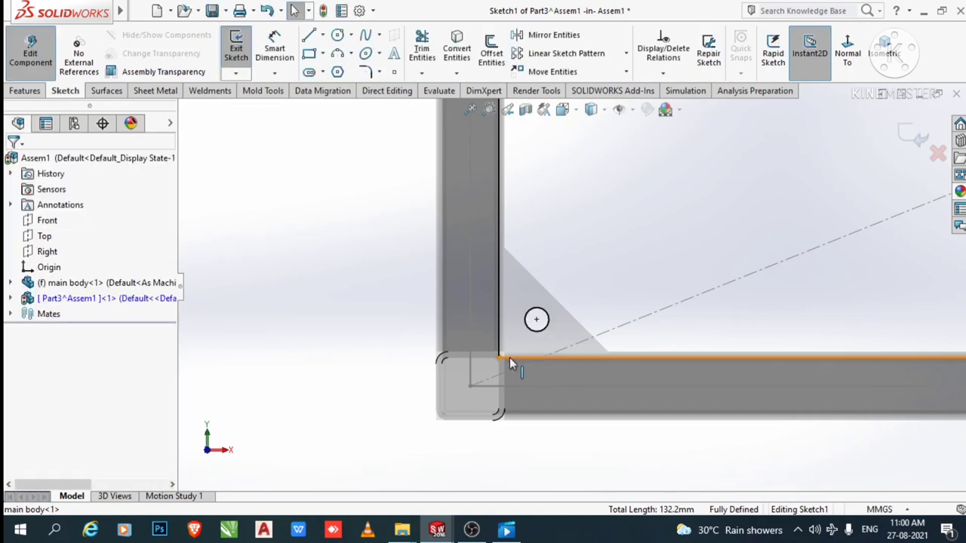
Fillet all four rectangle corners with a 5 mm radius.
{"action": "left_click", "coordinate": [367, 74]}
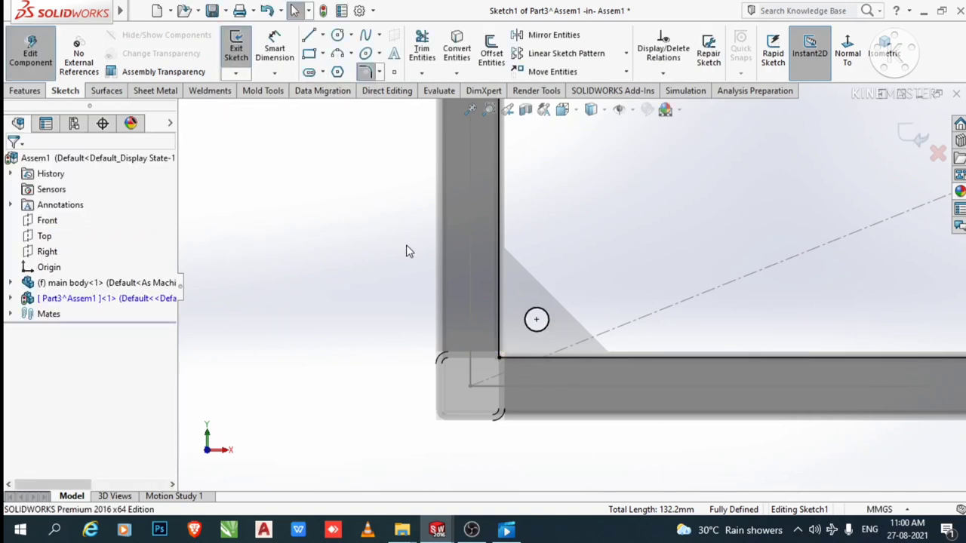
{"action": "left_click", "coordinate": [499, 359]}
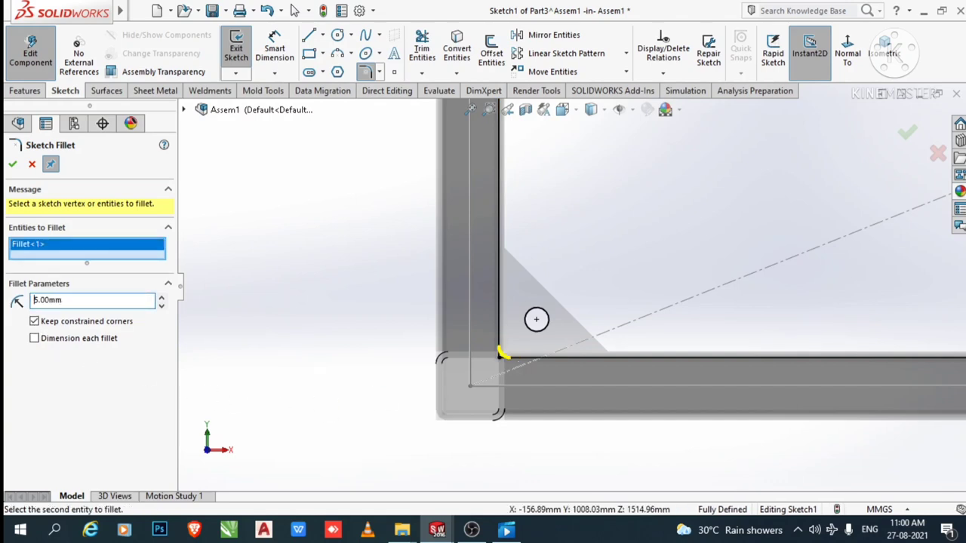
{"action": "scroll", "coordinate": [545, 269], "scroll_direction": "up", "scroll_amount": 2}
{"action": "scroll", "coordinate": [612, 246], "scroll_direction": "up", "scroll_amount": 2}
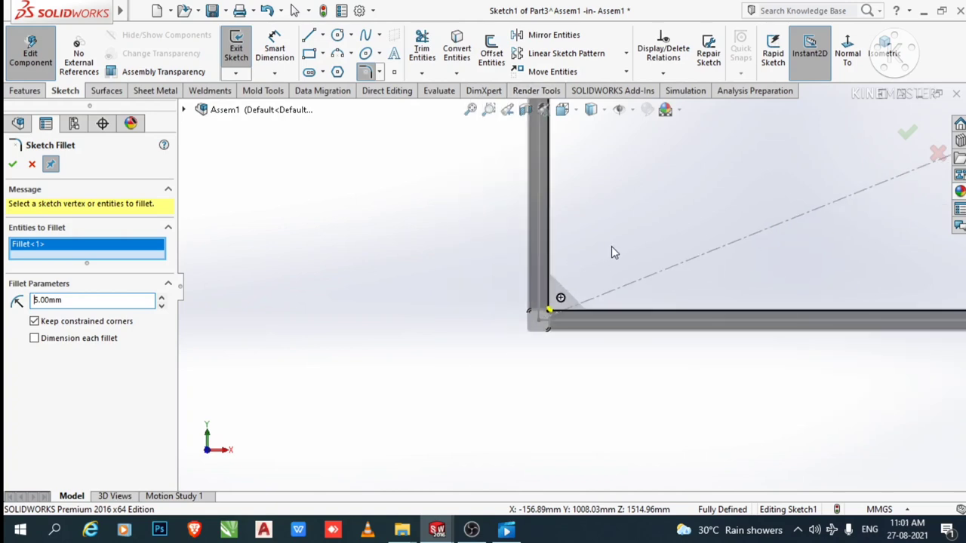
{"action": "scroll", "coordinate": [667, 230], "scroll_direction": "up", "scroll_amount": 1}
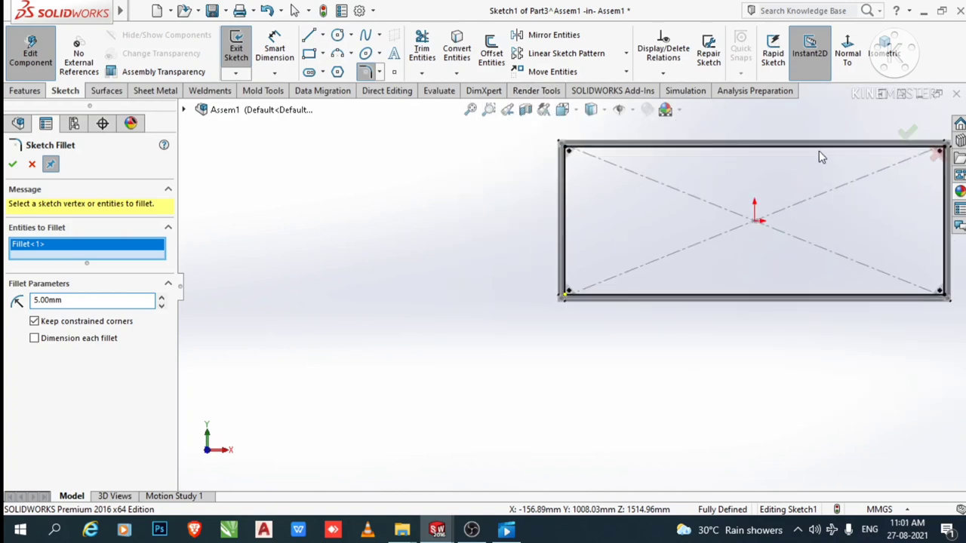
{"action": "key", "text": "f"}
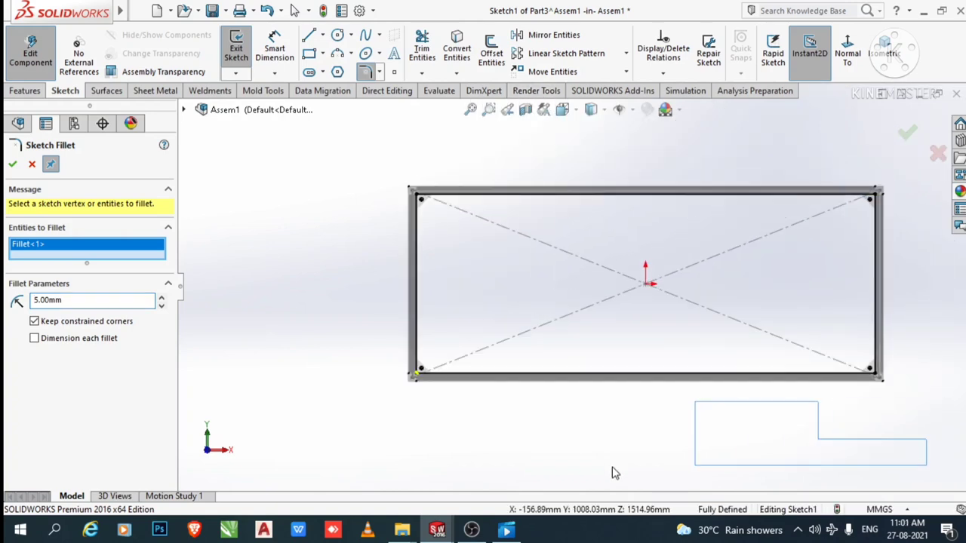
{"action": "left_click_drag", "start_coordinate": [612, 473], "coordinate": [302, 177]}
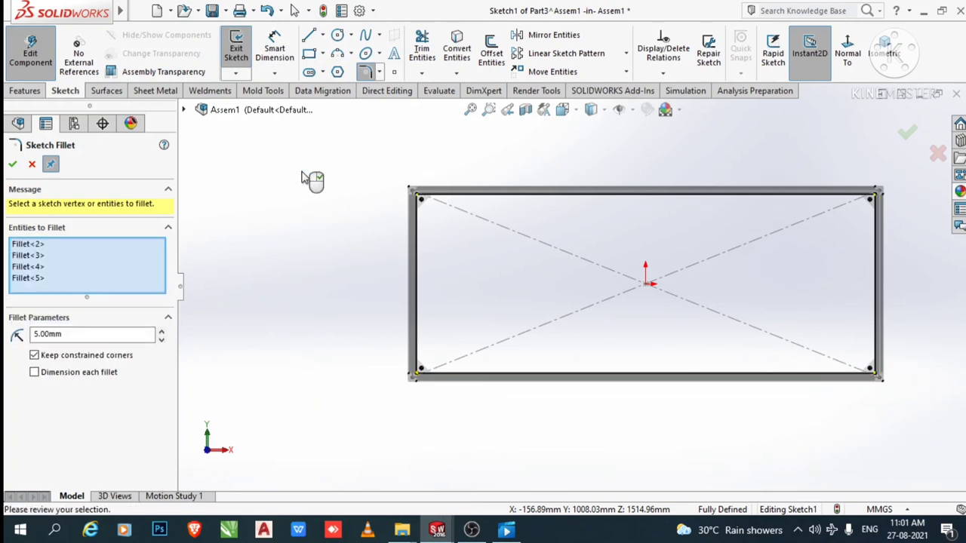
{"action": "scroll", "coordinate": [873, 193], "scroll_direction": "down", "scroll_amount": 2}
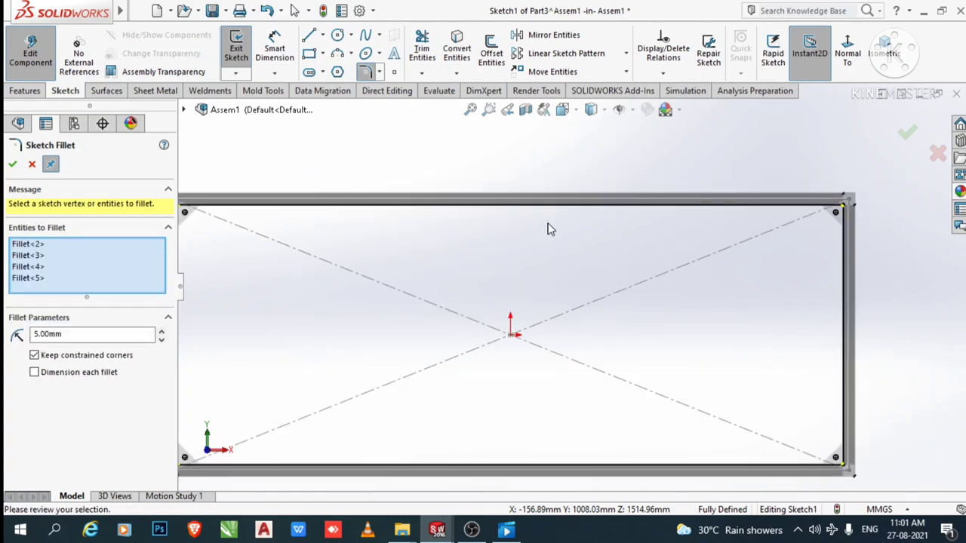
{"action": "left_click", "coordinate": [13, 165]}
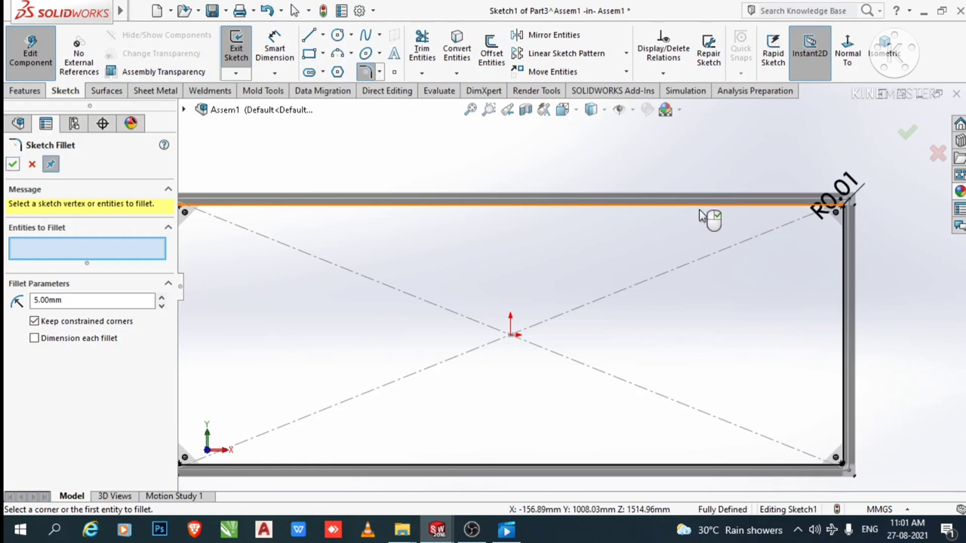
{"action": "key", "text": "f"}
Check the document's unit system without changing it, then close the Sketch Fillet panel.
{"action": "left_click", "coordinate": [878, 511]}
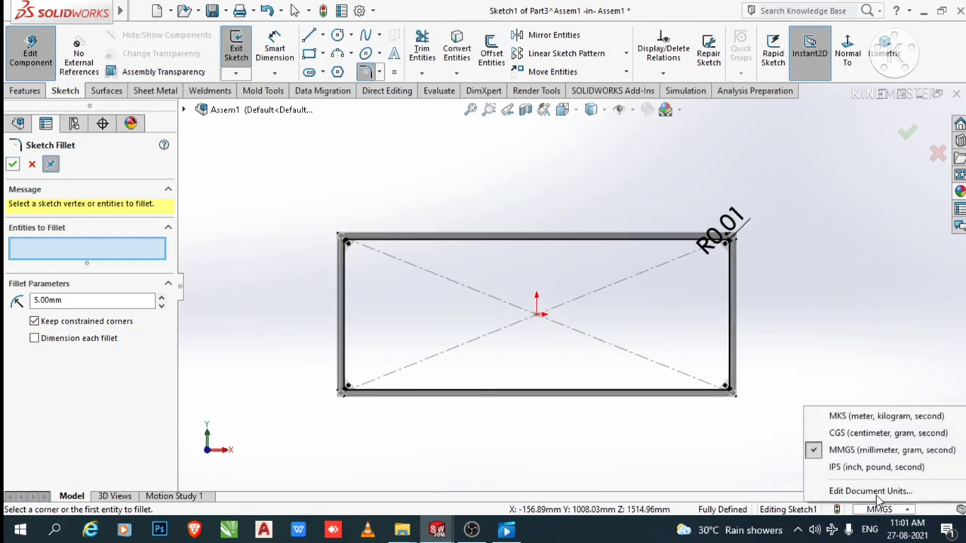
{"action": "left_click", "coordinate": [861, 451]}
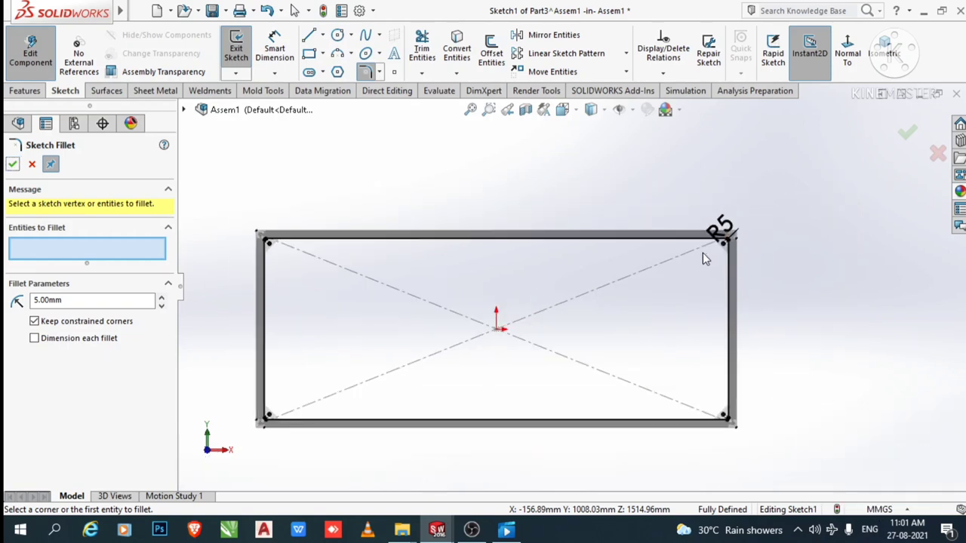
{"action": "scroll", "coordinate": [704, 256], "scroll_direction": "down", "scroll_amount": 1}
{"action": "scroll", "coordinate": [704, 257], "scroll_direction": "down", "scroll_amount": 1}
{"action": "scroll", "coordinate": [704, 256], "scroll_direction": "down", "scroll_amount": 1}
{"action": "scroll", "coordinate": [704, 252], "scroll_direction": "down", "scroll_amount": 1}
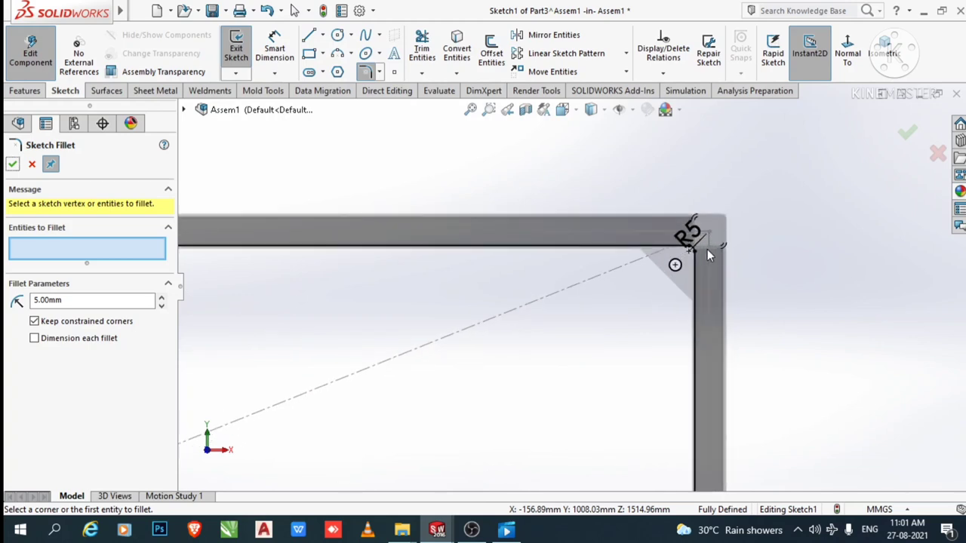
{"action": "scroll", "coordinate": [693, 249], "scroll_direction": "down", "scroll_amount": 1}
{"action": "scroll", "coordinate": [683, 248], "scroll_direction": "down", "scroll_amount": 1}
{"action": "scroll", "coordinate": [657, 259], "scroll_direction": "down", "scroll_amount": 1}
{"action": "scroll", "coordinate": [654, 266], "scroll_direction": "up", "scroll_amount": 3}
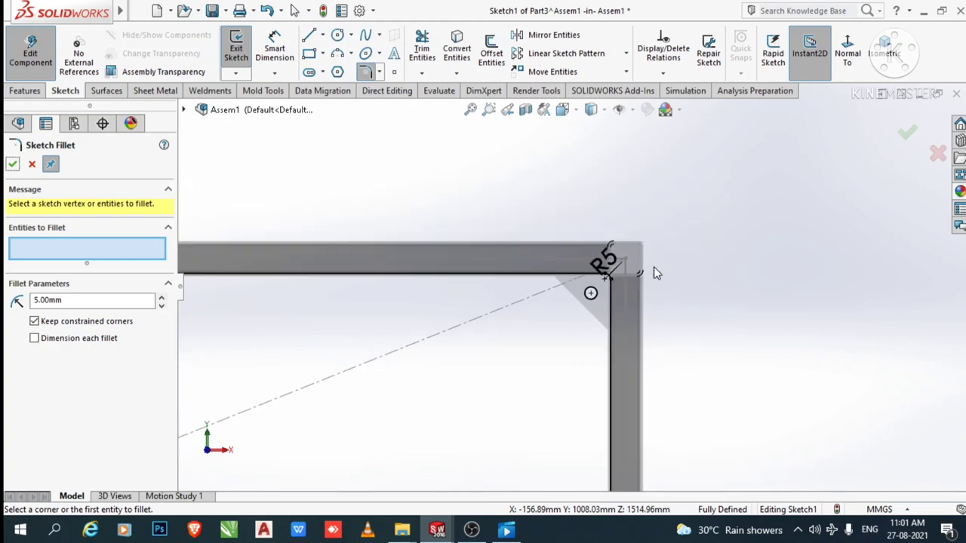
{"action": "scroll", "coordinate": [654, 268], "scroll_direction": "up", "scroll_amount": 1}
{"action": "scroll", "coordinate": [654, 268], "scroll_direction": "up", "scroll_amount": 1}
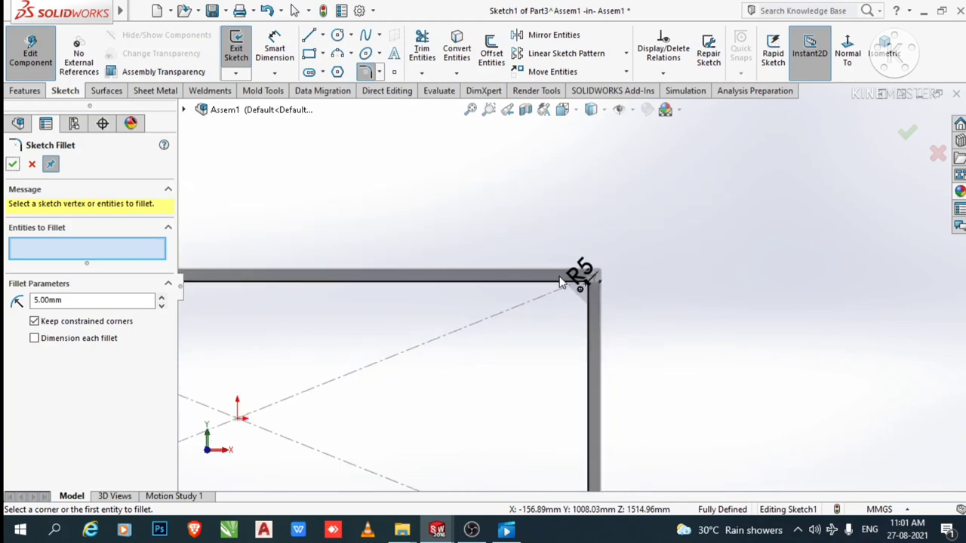
{"action": "left_click", "coordinate": [13, 166]}
{"action": "scroll", "coordinate": [298, 206], "scroll_direction": "up", "scroll_amount": 2}
{"action": "scroll", "coordinate": [298, 209], "scroll_direction": "up", "scroll_amount": 1}
Start an Extruded Boss/Base from the filleted rectangle sketch and orbit to preview its depth.
{"action": "scroll", "coordinate": [298, 209], "scroll_direction": "up", "scroll_amount": 1}
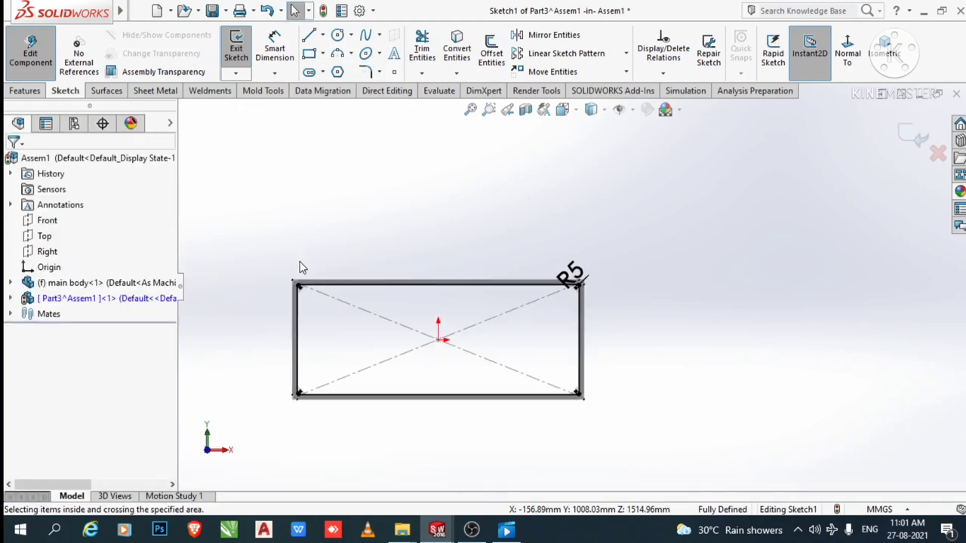
{"action": "scroll", "coordinate": [300, 267], "scroll_direction": "down", "scroll_amount": 1}
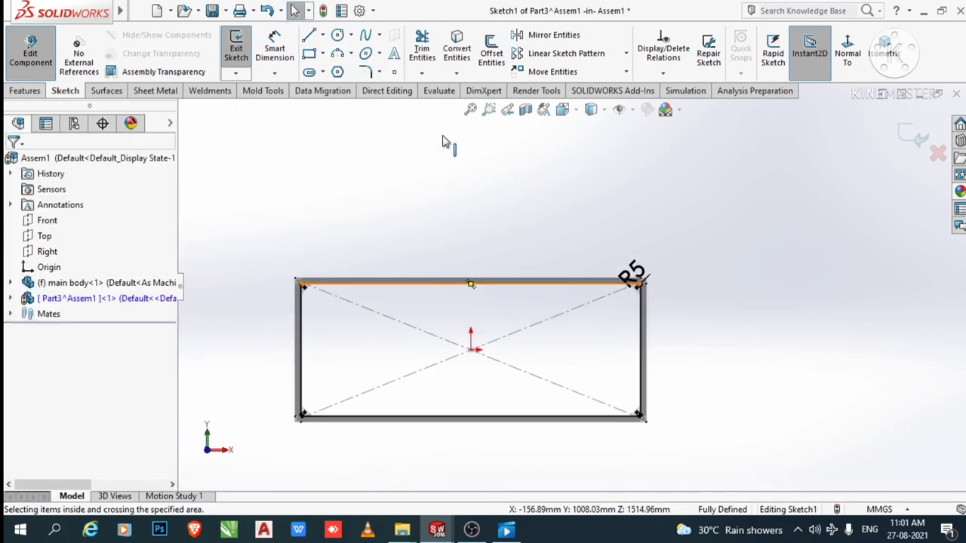
{"action": "left_click", "coordinate": [457, 73]}
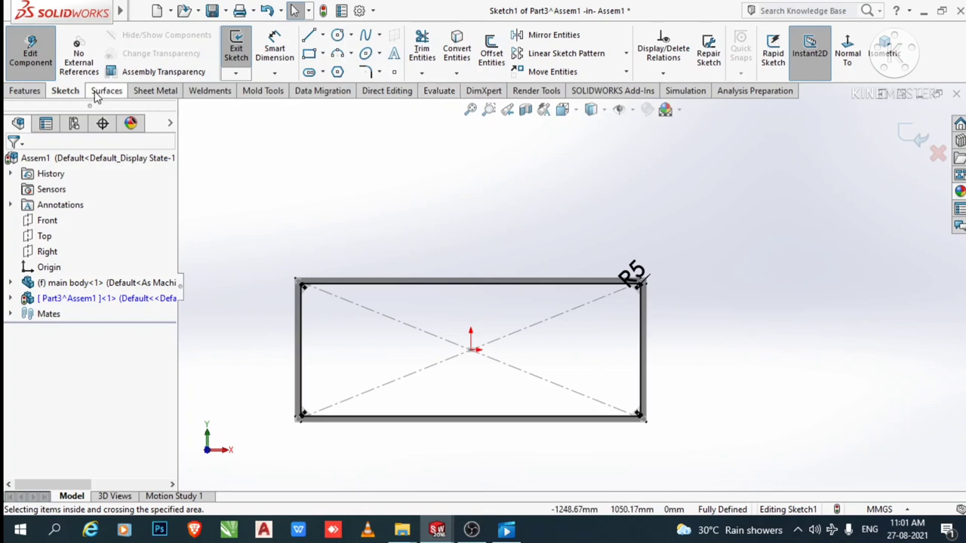
{"action": "left_click", "coordinate": [23, 92]}
{"action": "left_click", "coordinate": [252, 57]}
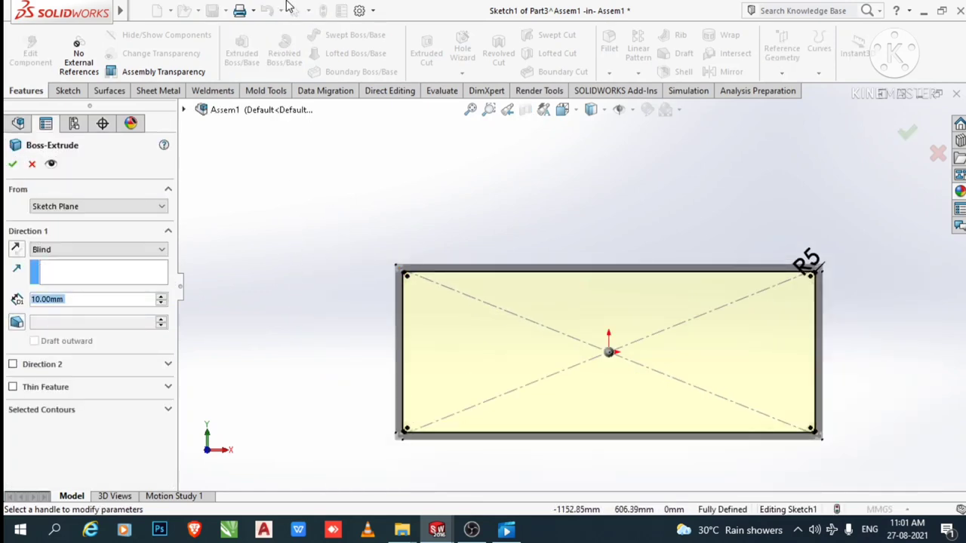
{"action": "scroll", "coordinate": [565, 384], "scroll_direction": "down", "scroll_amount": 1}
{"action": "scroll", "coordinate": [509, 445], "scroll_direction": "down", "scroll_amount": 1}
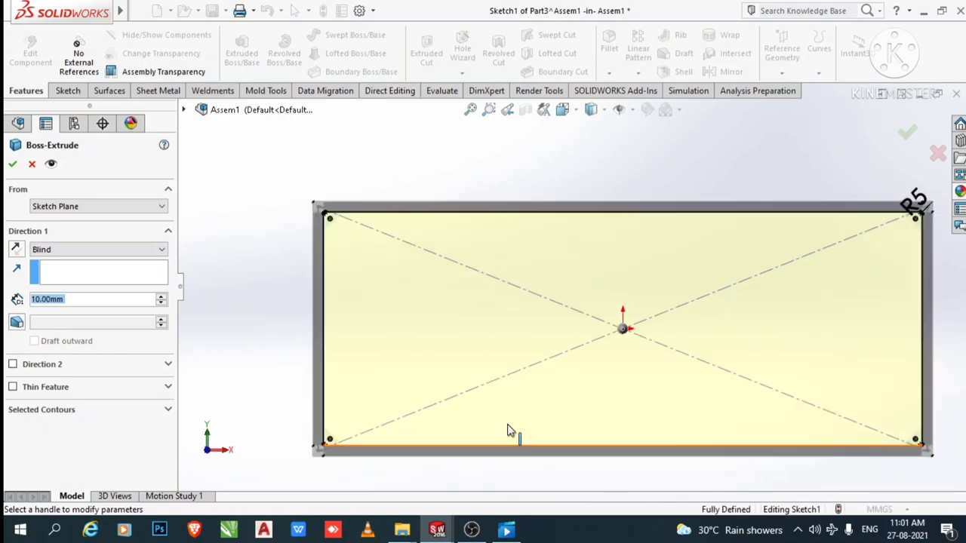
{"action": "mouse_move", "coordinate": [501, 280]}
{"action": "middle_mouse_down"}
{"action": "mouse_move", "coordinate": [485, 188]}
{"action": "mouse_move", "coordinate": [519, 376]}
{"action": "middle_mouse_up"}
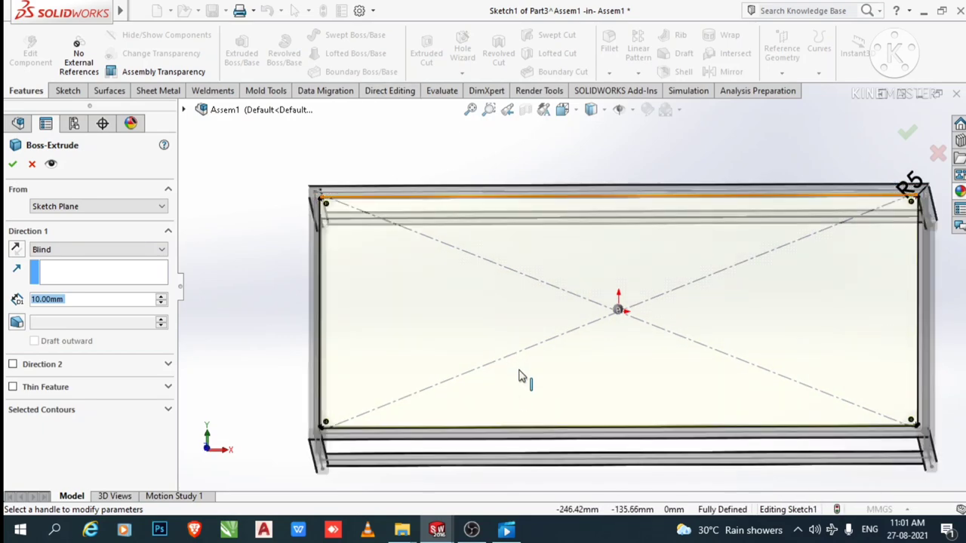
{"action": "scroll", "coordinate": [521, 392], "scroll_direction": "up", "scroll_amount": 1}
{"action": "scroll", "coordinate": [508, 405], "scroll_direction": "up", "scroll_amount": 1}
{"action": "mouse_move", "coordinate": [504, 327]}
{"action": "middle_mouse_down"}
{"action": "mouse_move", "coordinate": [504, 252]}
{"action": "mouse_move", "coordinate": [526, 198]}
{"action": "middle_mouse_up"}
{"action": "scroll", "coordinate": [453, 354], "scroll_direction": "down", "scroll_amount": 2}
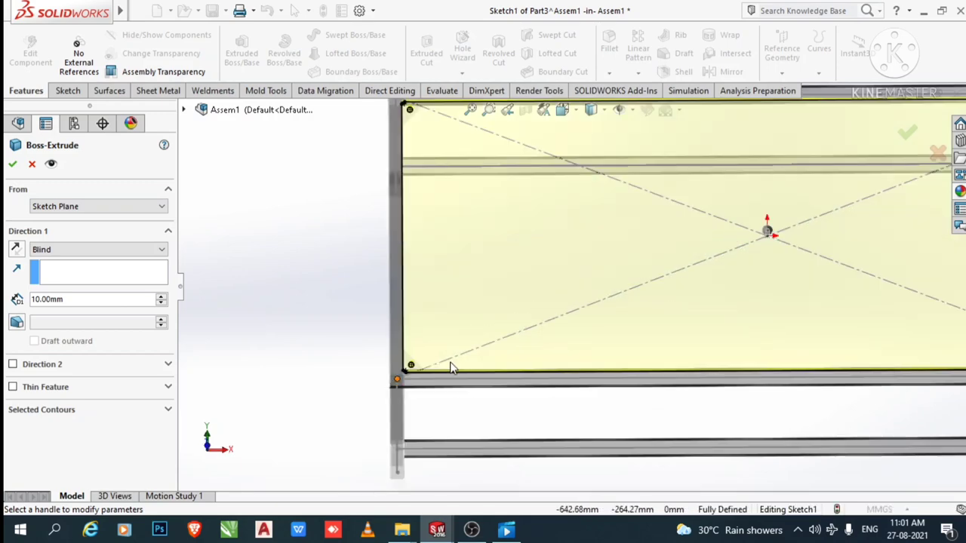
{"action": "scroll", "coordinate": [415, 372], "scroll_direction": "down", "scroll_amount": 2}
{"action": "scroll", "coordinate": [415, 372], "scroll_direction": "down", "scroll_amount": 1}
{"action": "scroll", "coordinate": [412, 369], "scroll_direction": "down", "scroll_amount": 1}
{"action": "scroll", "coordinate": [411, 368], "scroll_direction": "down", "scroll_amount": 1}
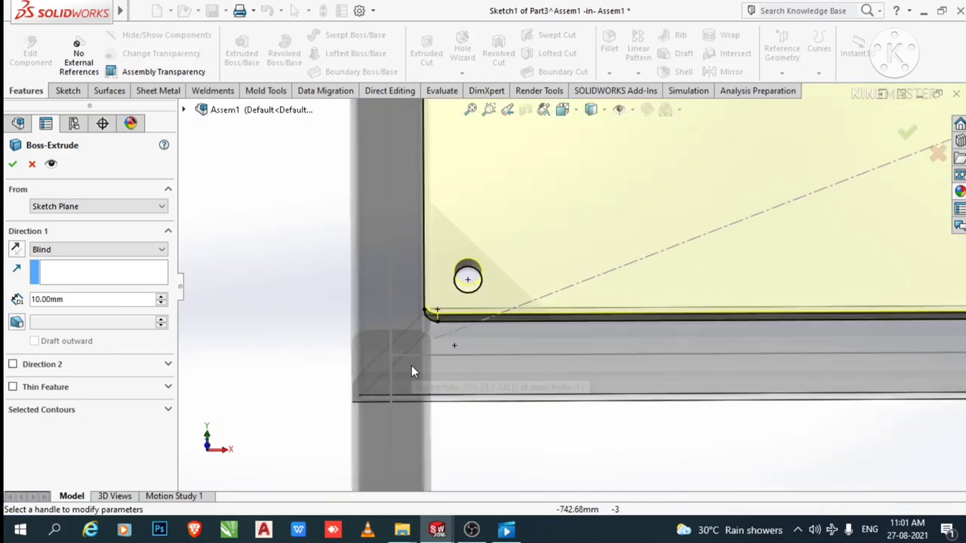
End the extrusion Up To Surface at the picked frame face and accept the tabletop plate.
{"action": "left_click", "coordinate": [78, 253]}
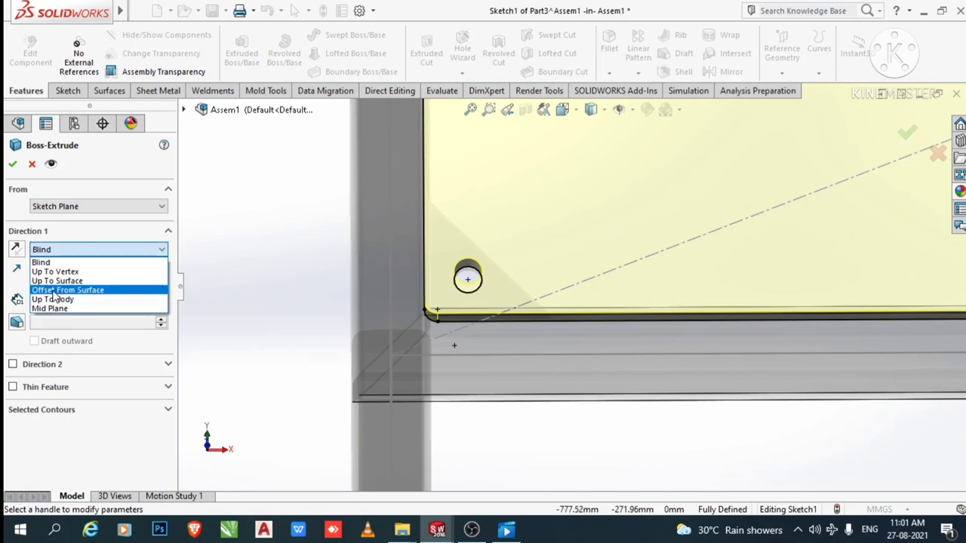
{"action": "left_click", "coordinate": [57, 281]}
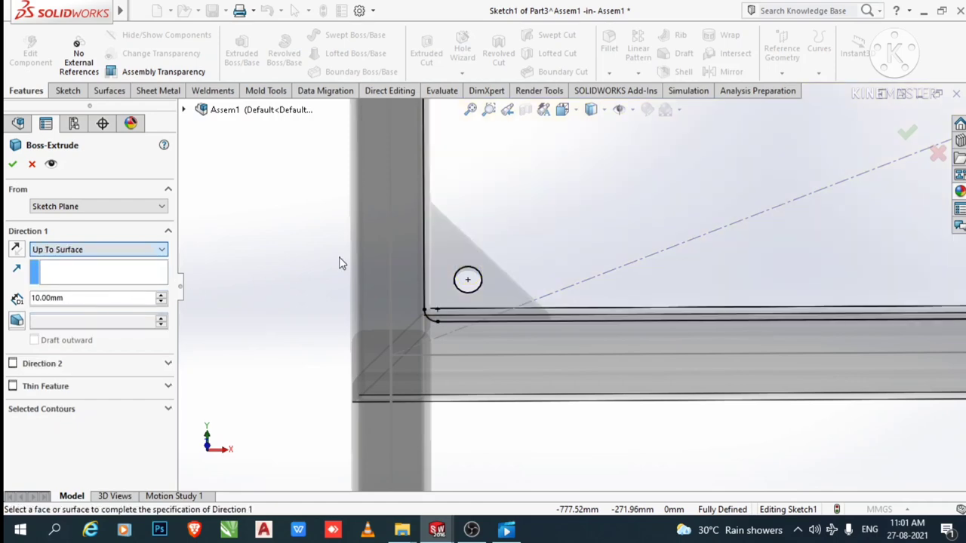
{"action": "left_click", "coordinate": [408, 226]}
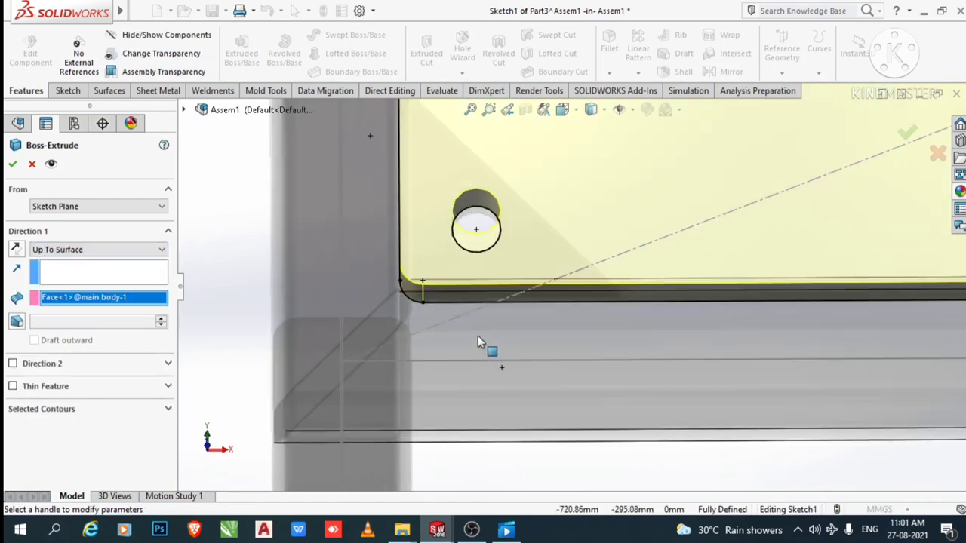
{"action": "middle_click_drag", "start_coordinate": [483, 340], "coordinate": [468, 240]}
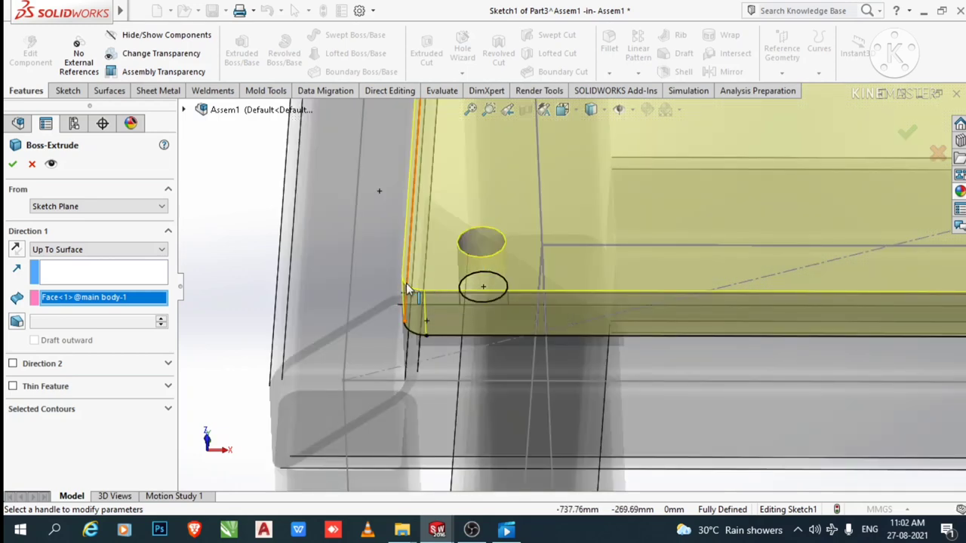
{"action": "left_click", "coordinate": [12, 166]}
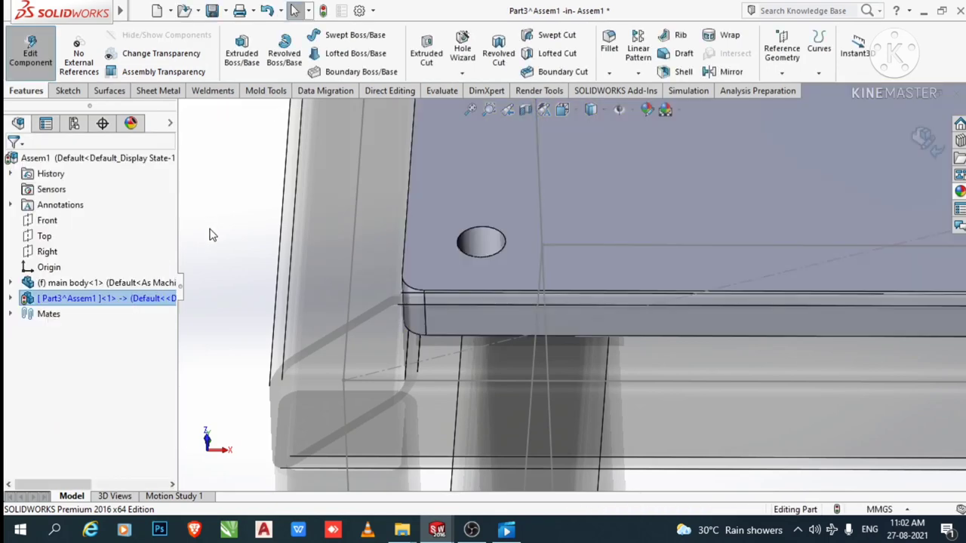
Exit part editing back to the full table assembly and orbit to show the lower rails.
{"action": "left_click", "coordinate": [917, 147]}
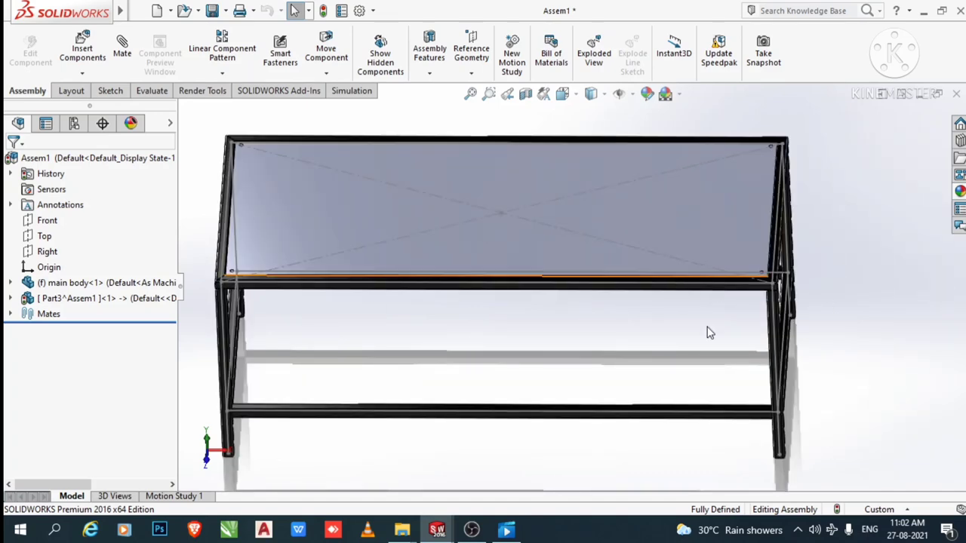
{"action": "mouse_move", "coordinate": [741, 244]}
{"action": "middle_mouse_down"}
{"action": "mouse_move", "coordinate": [758, 300]}
{"action": "mouse_move", "coordinate": [761, 242]}
{"action": "mouse_move", "coordinate": [744, 252]}
{"action": "middle_mouse_up"}
{"action": "scroll", "coordinate": [456, 224], "scroll_direction": "down", "scroll_amount": 3}
{"action": "scroll", "coordinate": [347, 264], "scroll_direction": "down", "scroll_amount": 3}
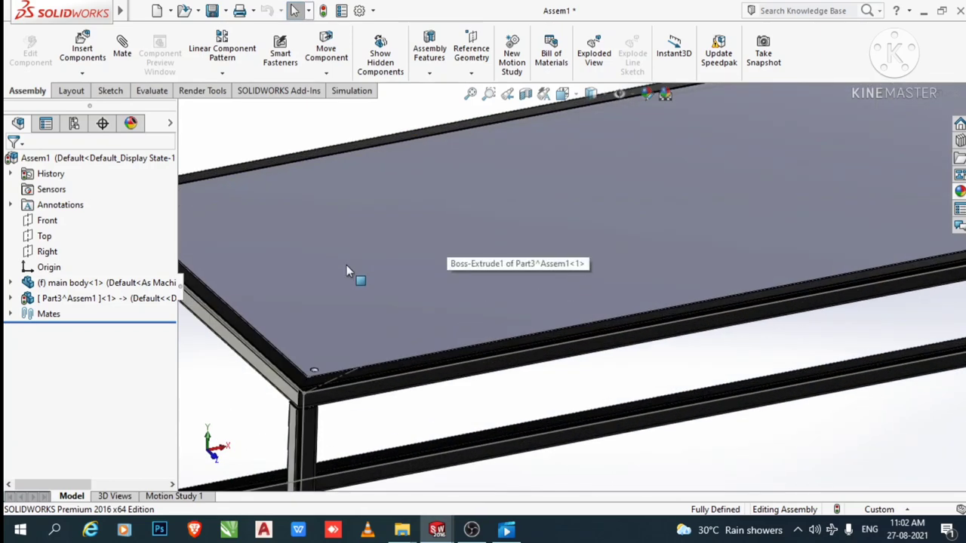
{"action": "scroll", "coordinate": [351, 277], "scroll_direction": "down", "scroll_amount": 1}
{"action": "scroll", "coordinate": [370, 283], "scroll_direction": "up", "scroll_amount": 3}
{"action": "scroll", "coordinate": [521, 279], "scroll_direction": "up", "scroll_amount": 2}
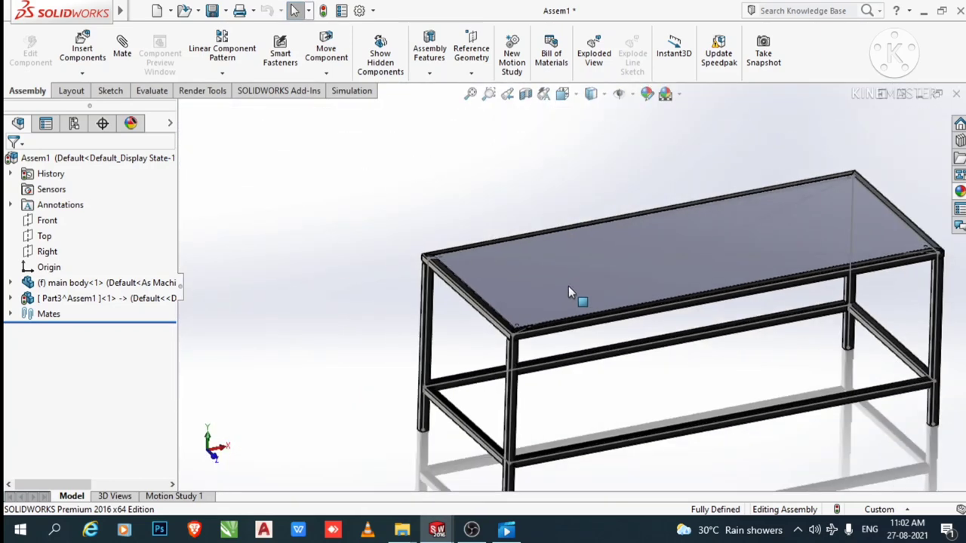
Apply the Plain White scene and bring up the tabletop's Appearances dropdown.
{"action": "left_click", "coordinate": [678, 94]}
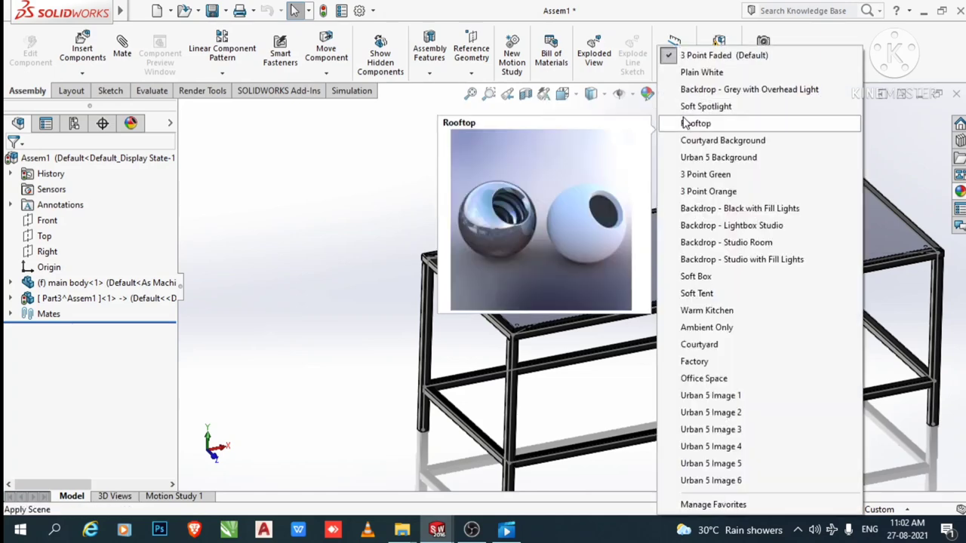
{"action": "left_click", "coordinate": [696, 76]}
{"action": "scroll", "coordinate": [722, 337], "scroll_direction": "down", "scroll_amount": 3}
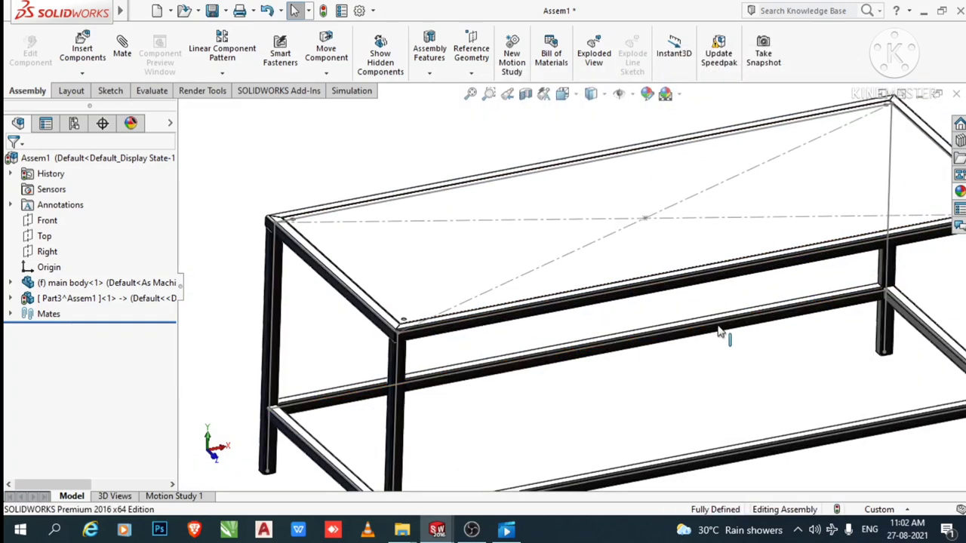
{"action": "right_click", "coordinate": [494, 243]}
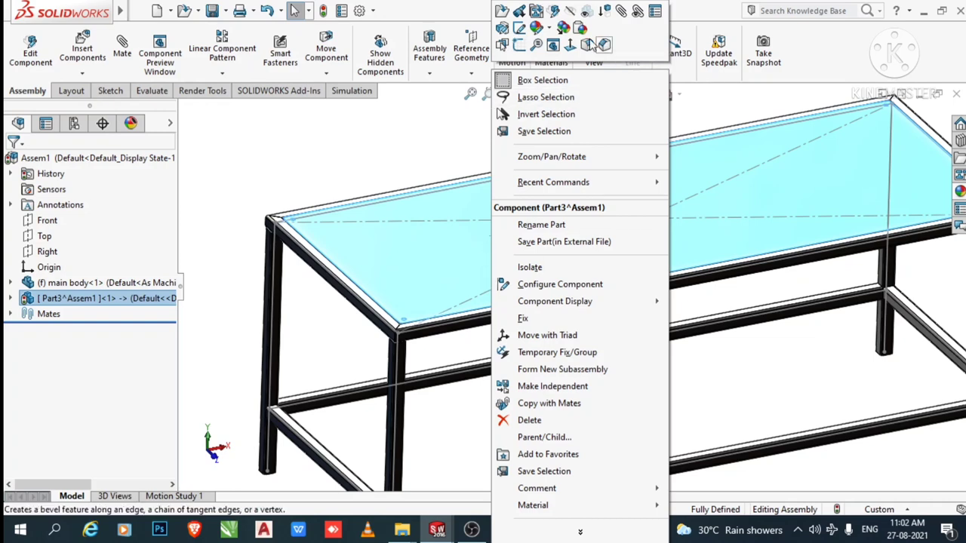
{"action": "left_click", "coordinate": [549, 32]}
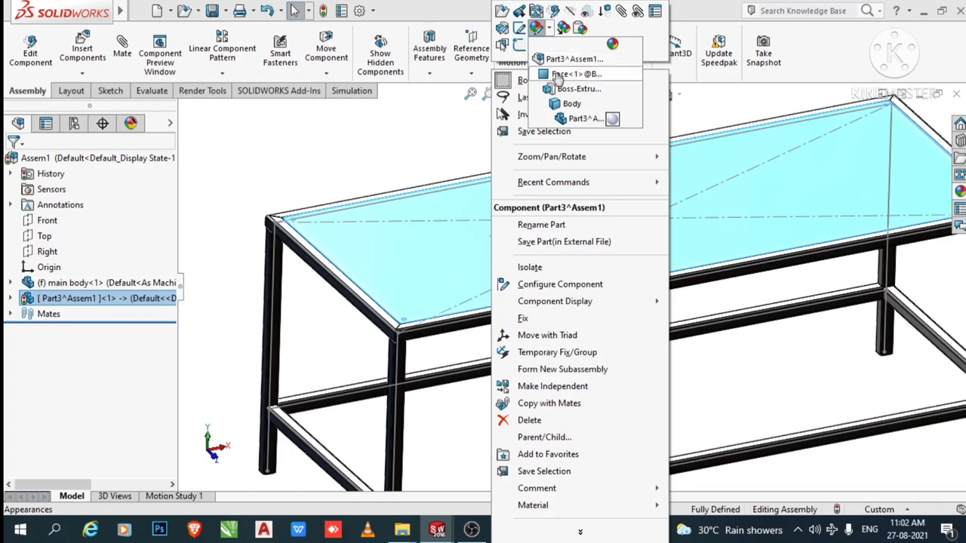
Choose the Part3 appearance entry to edit the tabletop's appearance.
{"action": "left_click", "coordinate": [580, 120]}
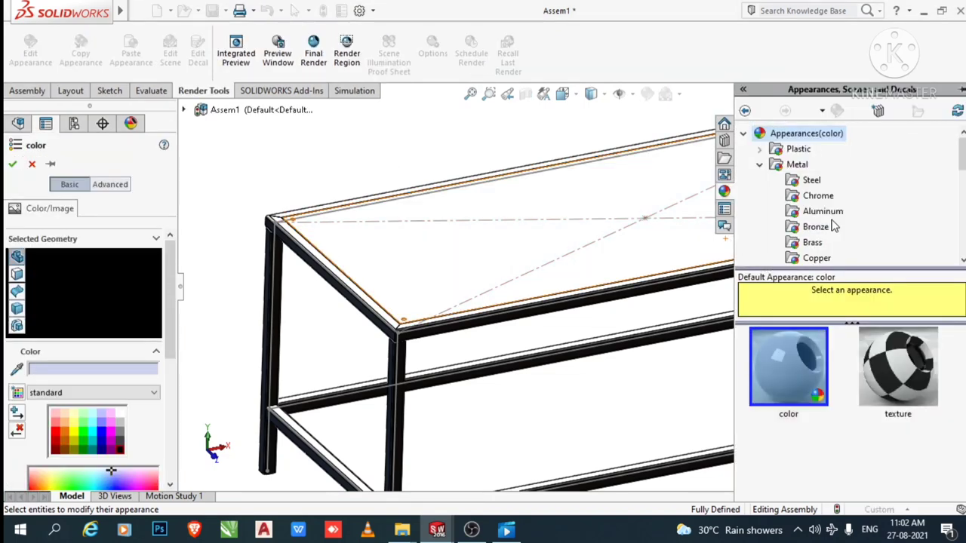
Browse the appearance library to Organic > Wood > Rosewood.
{"action": "scroll", "coordinate": [830, 242], "scroll_direction": "down", "scroll_amount": 1}
{"action": "scroll", "coordinate": [823, 237], "scroll_direction": "down", "scroll_amount": 3}
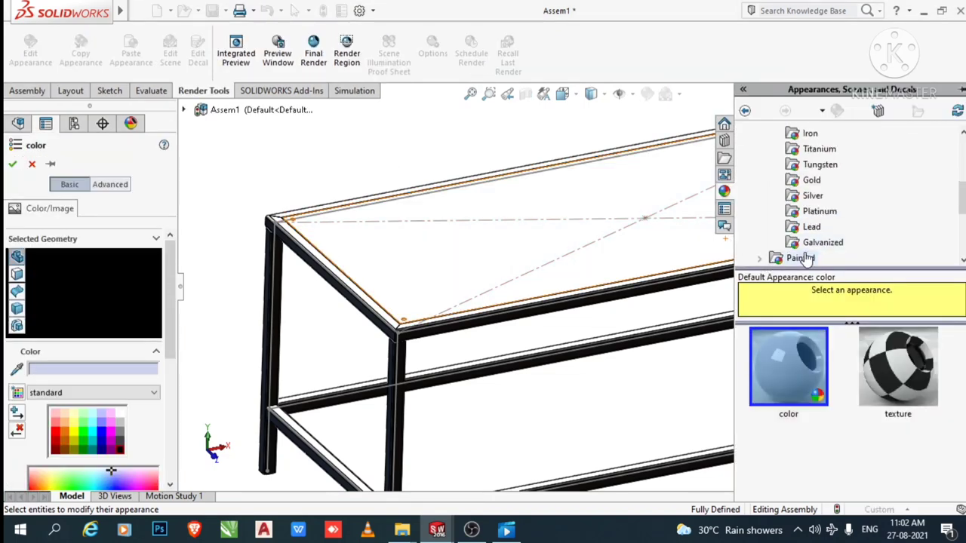
{"action": "scroll", "coordinate": [804, 257], "scroll_direction": "down", "scroll_amount": 1}
{"action": "scroll", "coordinate": [777, 254], "scroll_direction": "down", "scroll_amount": 1}
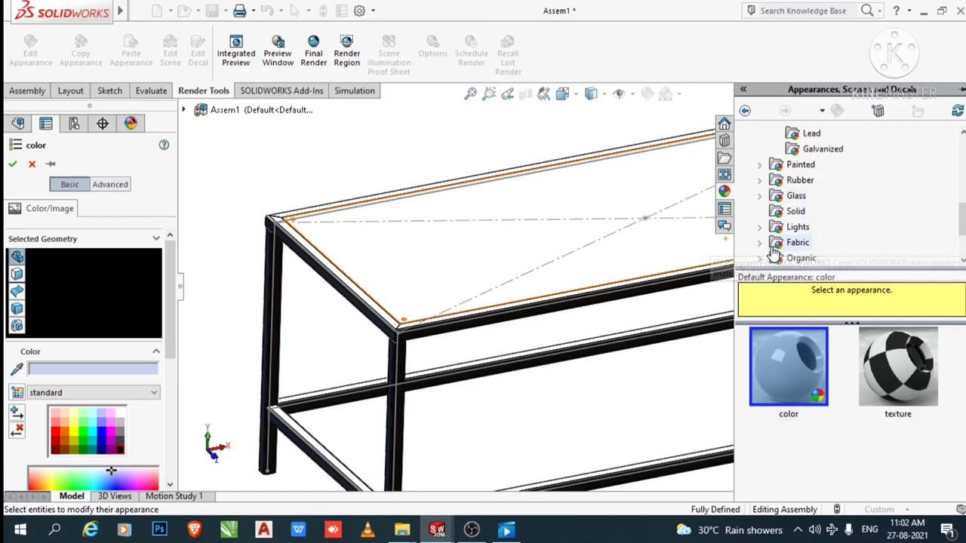
{"action": "scroll", "coordinate": [775, 255], "scroll_direction": "down", "scroll_amount": 1}
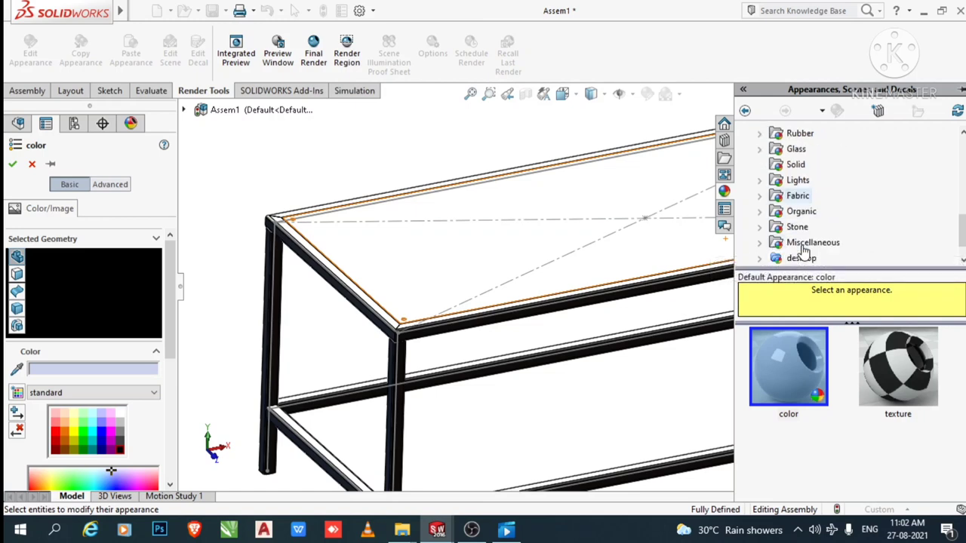
{"action": "left_click", "coordinate": [762, 214]}
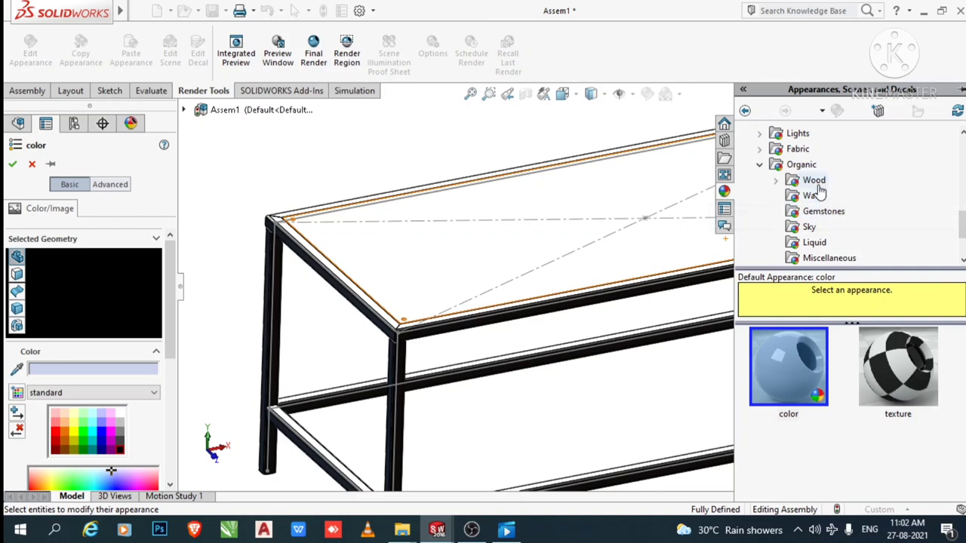
{"action": "left_click", "coordinate": [777, 182]}
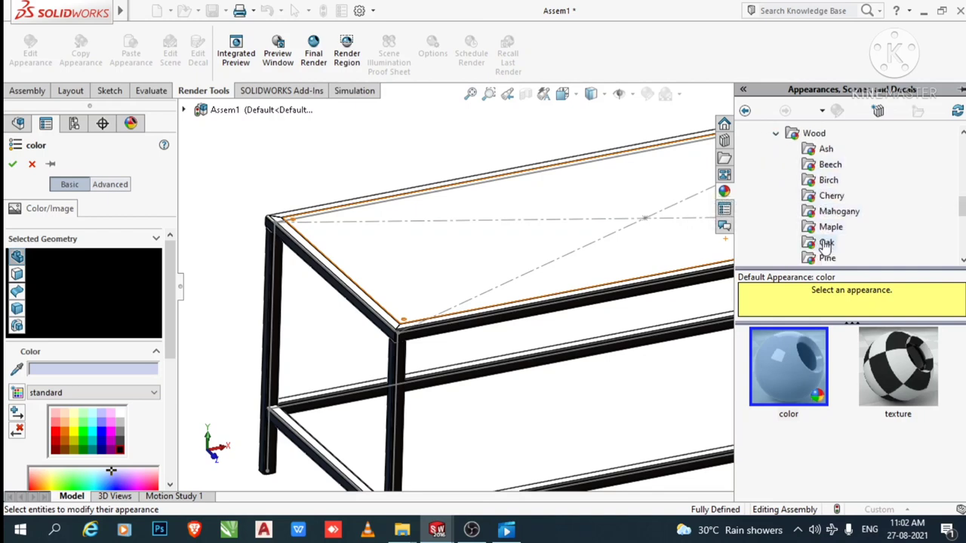
{"action": "scroll", "coordinate": [830, 257], "scroll_direction": "down", "scroll_amount": 2}
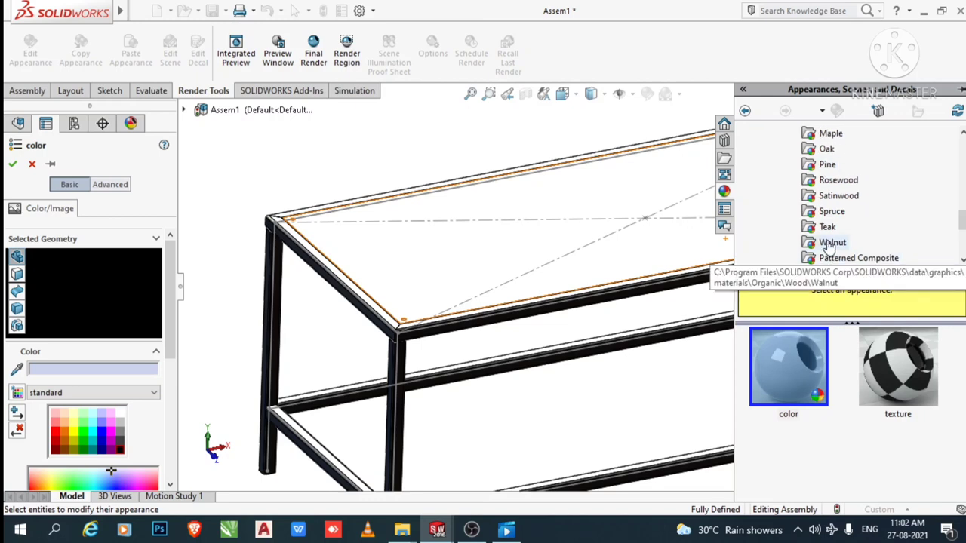
{"action": "scroll", "coordinate": [830, 246], "scroll_direction": "down", "scroll_amount": 1}
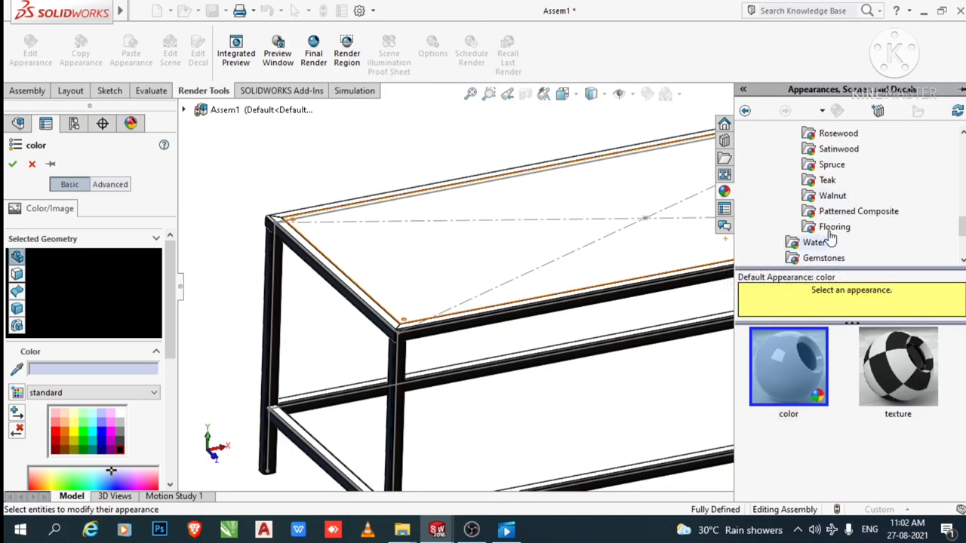
{"action": "left_click", "coordinate": [833, 136]}
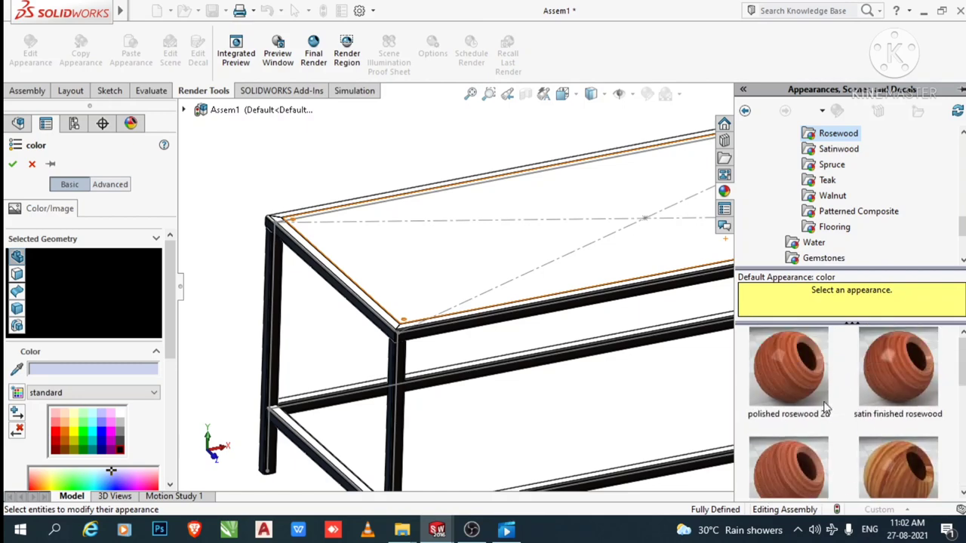
Try polished, satin and endgrain rosewood swatches, then apply unfinished rosewood 2d.
{"action": "left_click", "coordinate": [800, 379]}
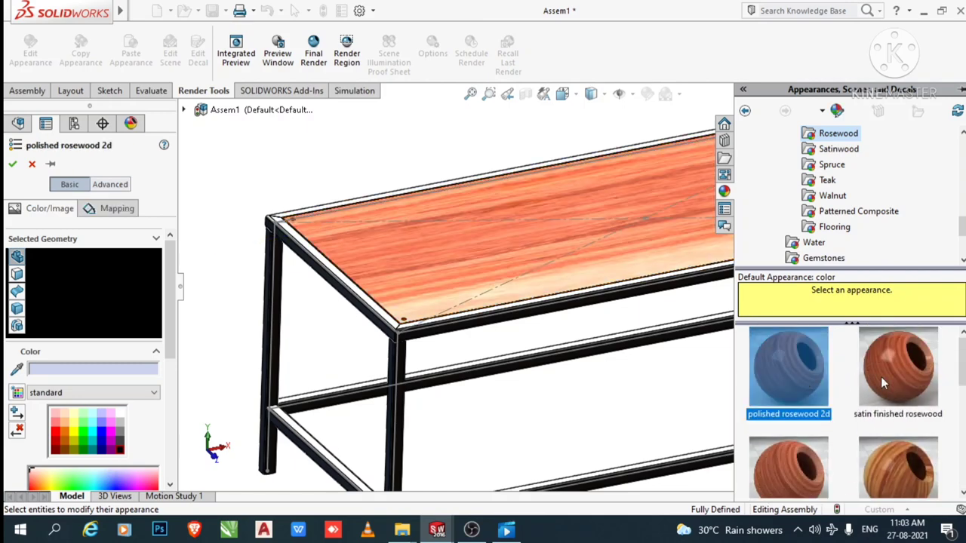
{"action": "left_click", "coordinate": [882, 377]}
{"action": "left_click", "coordinate": [868, 478]}
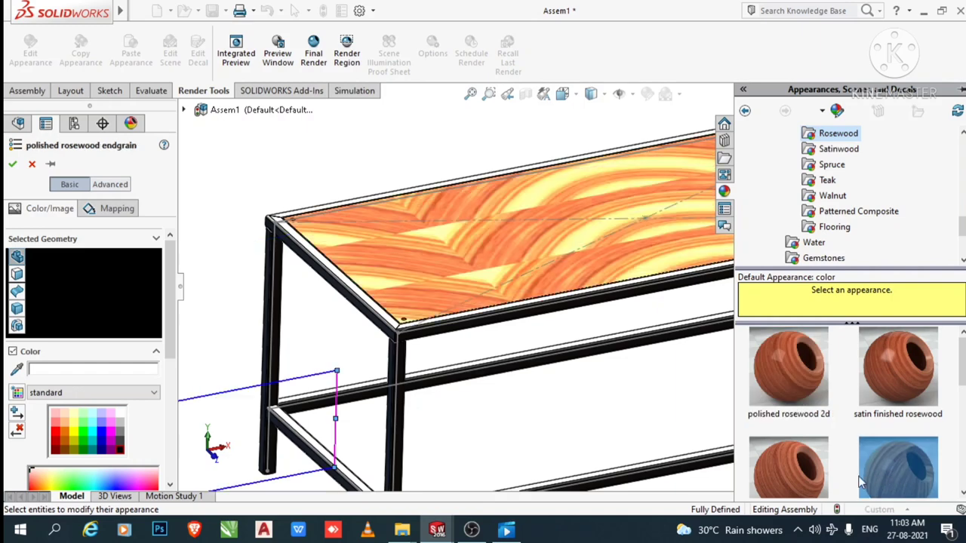
{"action": "scroll", "coordinate": [795, 478], "scroll_direction": "down", "scroll_amount": 1}
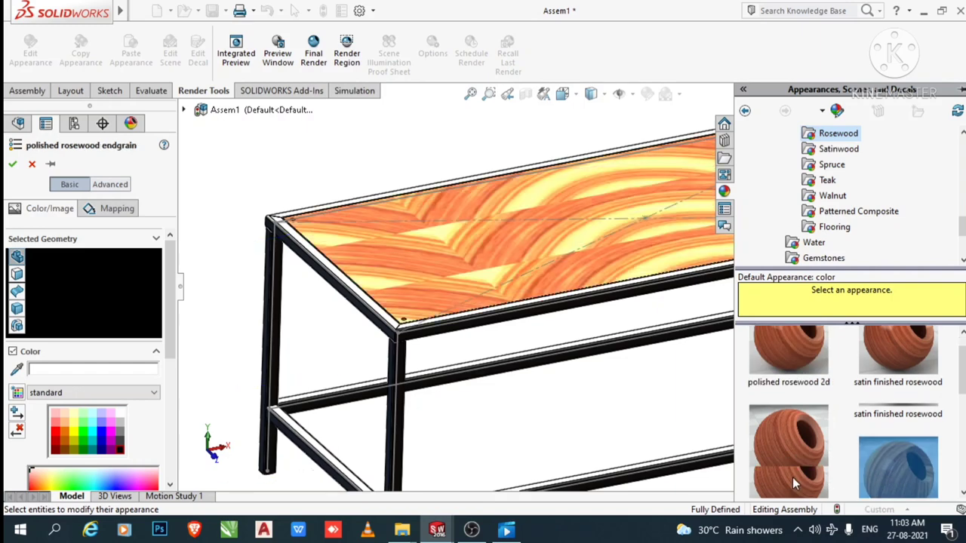
{"action": "left_click", "coordinate": [792, 476]}
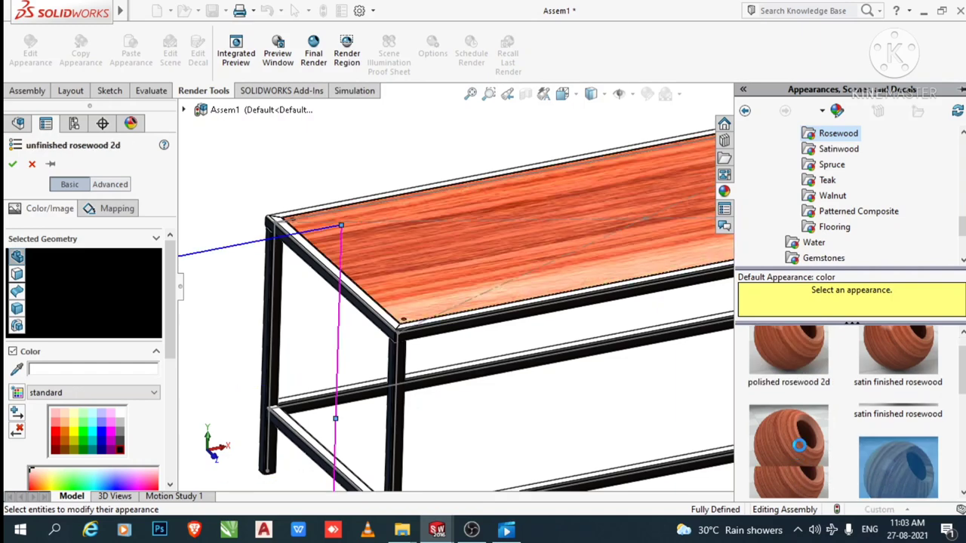
Accept unfinished rosewood 2d on the tabletop and orbit to inspect a corner hole from below.
{"action": "left_click", "coordinate": [13, 164]}
{"action": "scroll", "coordinate": [557, 146], "scroll_direction": "up", "scroll_amount": 3}
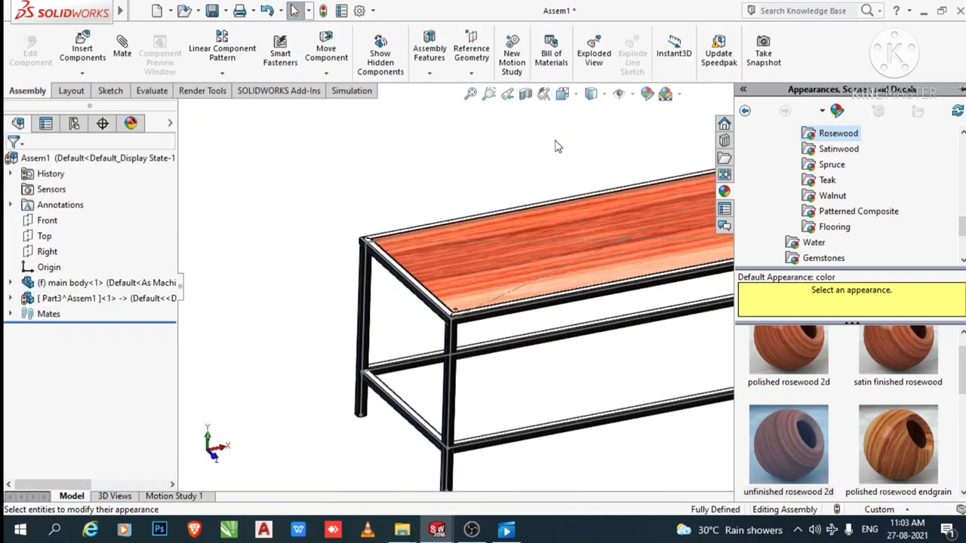
{"action": "scroll", "coordinate": [724, 230], "scroll_direction": "down", "scroll_amount": 3}
{"action": "scroll", "coordinate": [744, 261], "scroll_direction": "down", "scroll_amount": 2}
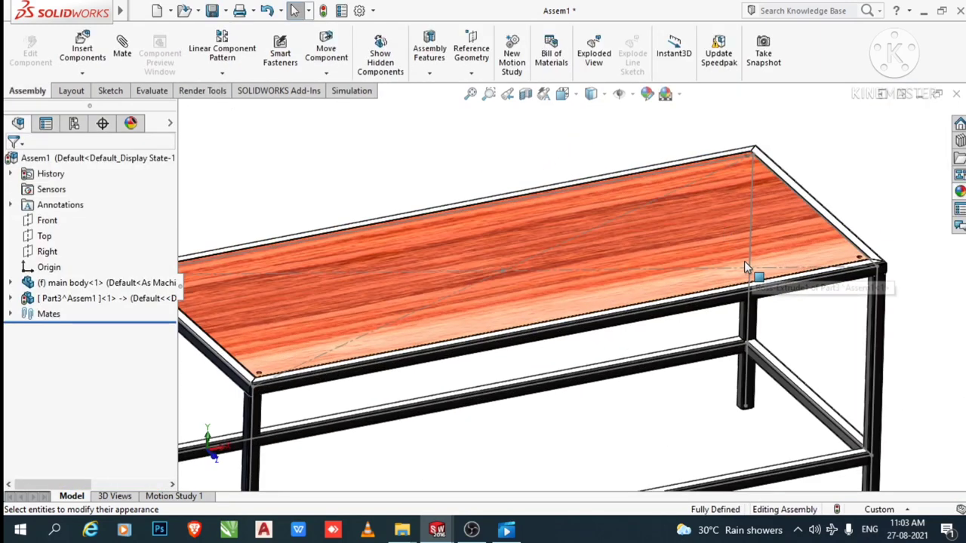
{"action": "middle_click_drag", "start_coordinate": [744, 261], "coordinate": [670, 337]}
{"action": "scroll", "coordinate": [712, 390], "scroll_direction": "up", "scroll_amount": 2}
{"action": "scroll", "coordinate": [682, 436], "scroll_direction": "up", "scroll_amount": 2}
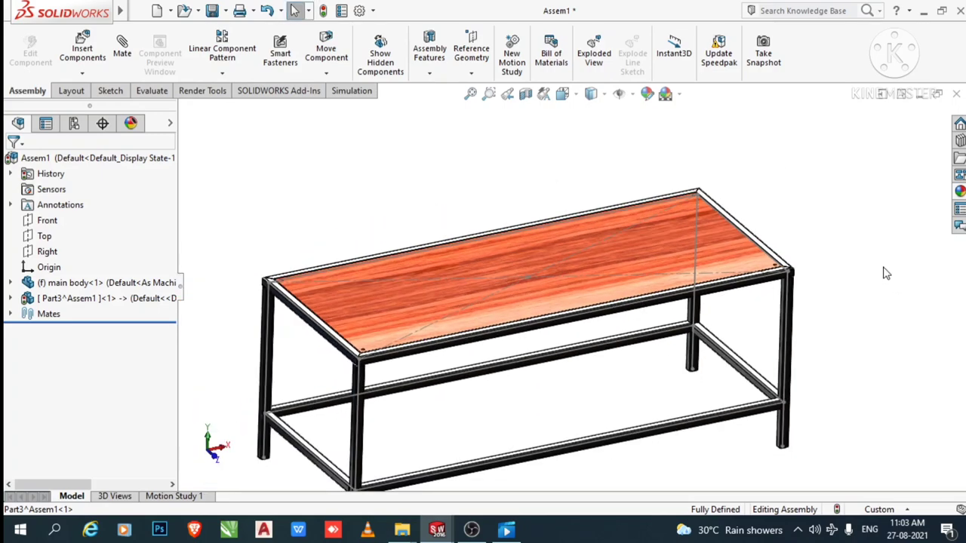
{"action": "scroll", "coordinate": [692, 234], "scroll_direction": "down", "scroll_amount": 2}
{"action": "scroll", "coordinate": [658, 181], "scroll_direction": "down", "scroll_amount": 2}
{"action": "scroll", "coordinate": [670, 214], "scroll_direction": "down", "scroll_amount": 2}
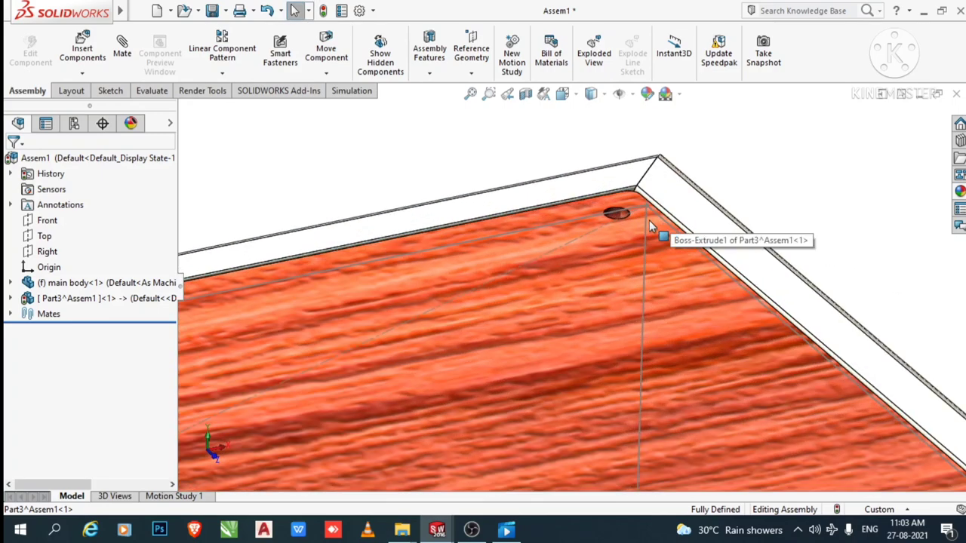
{"action": "mouse_move", "coordinate": [548, 189]}
{"action": "middle_mouse_down"}
{"action": "mouse_move", "coordinate": [556, 298]}
{"action": "mouse_move", "coordinate": [475, 377]}
{"action": "mouse_move", "coordinate": [385, 383]}
{"action": "mouse_move", "coordinate": [403, 403]}
{"action": "mouse_move", "coordinate": [545, 319]}
{"action": "mouse_move", "coordinate": [588, 271]}
{"action": "mouse_move", "coordinate": [561, 280]}
{"action": "mouse_move", "coordinate": [583, 265]}
{"action": "middle_mouse_up"}
{"action": "scroll", "coordinate": [588, 255], "scroll_direction": "down", "scroll_amount": 2}
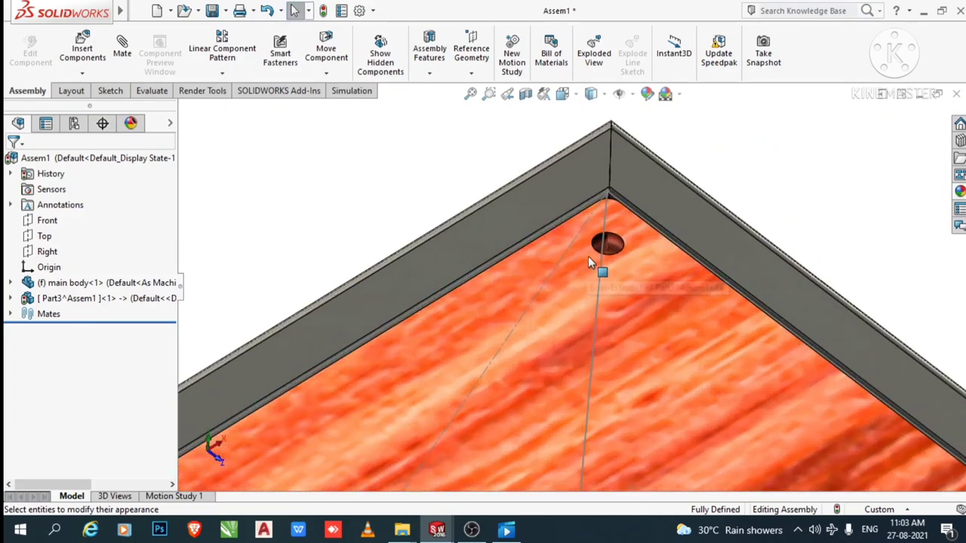
{"action": "scroll", "coordinate": [596, 249], "scroll_direction": "down", "scroll_amount": 2}
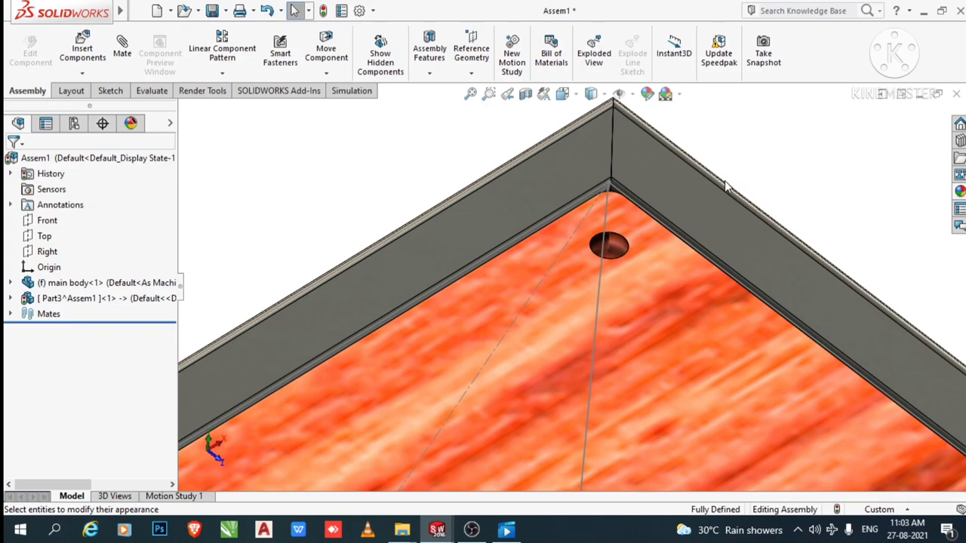
{"action": "scroll", "coordinate": [726, 187], "scroll_direction": "up", "scroll_amount": 1}
{"action": "scroll", "coordinate": [758, 202], "scroll_direction": "up", "scroll_amount": 1}
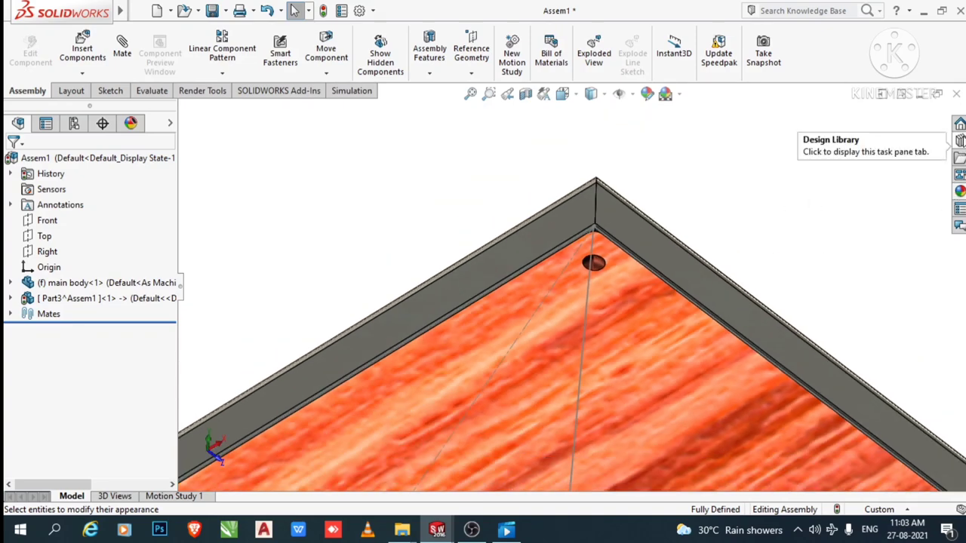
Drag Socket Button Head Cap Screw from Toolbox ANSI Metric > Bolts and Screws > Socket Head Screws into the assembly.
{"action": "left_click", "coordinate": [961, 142]}
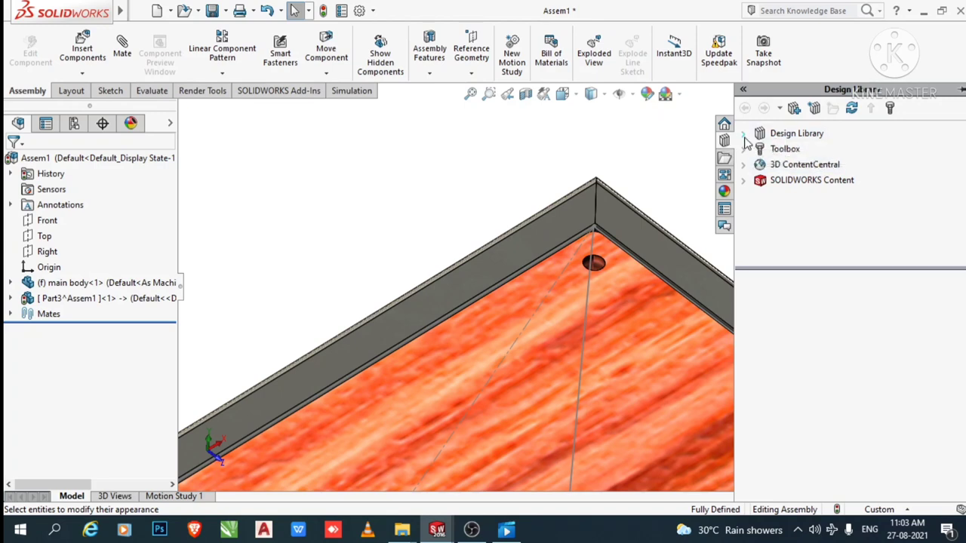
{"action": "left_click", "coordinate": [743, 133]}
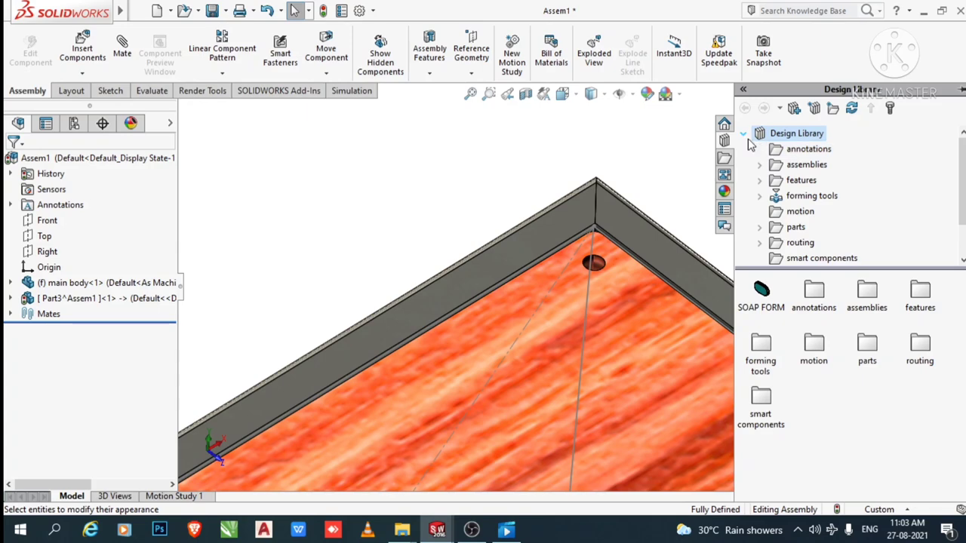
{"action": "left_click", "coordinate": [744, 133]}
{"action": "left_click", "coordinate": [777, 148]}
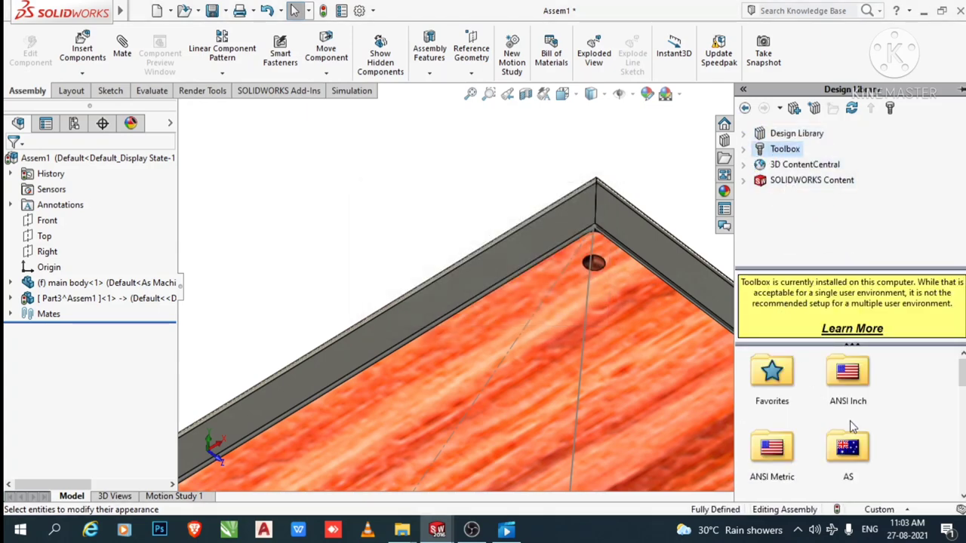
{"action": "scroll", "coordinate": [794, 476], "scroll_direction": "down", "scroll_amount": 3}
{"action": "scroll", "coordinate": [783, 409], "scroll_direction": "up", "scroll_amount": 3}
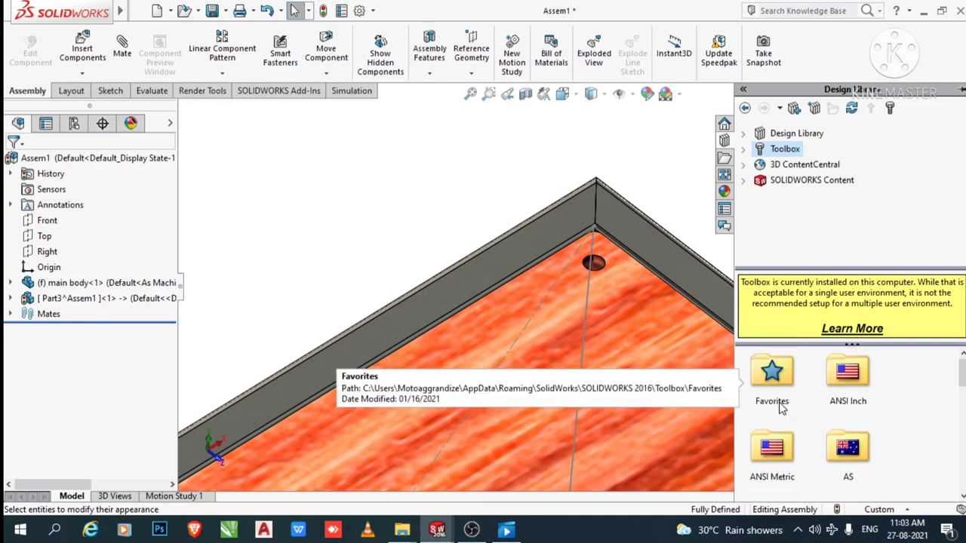
{"action": "double_click", "coordinate": [774, 457]}
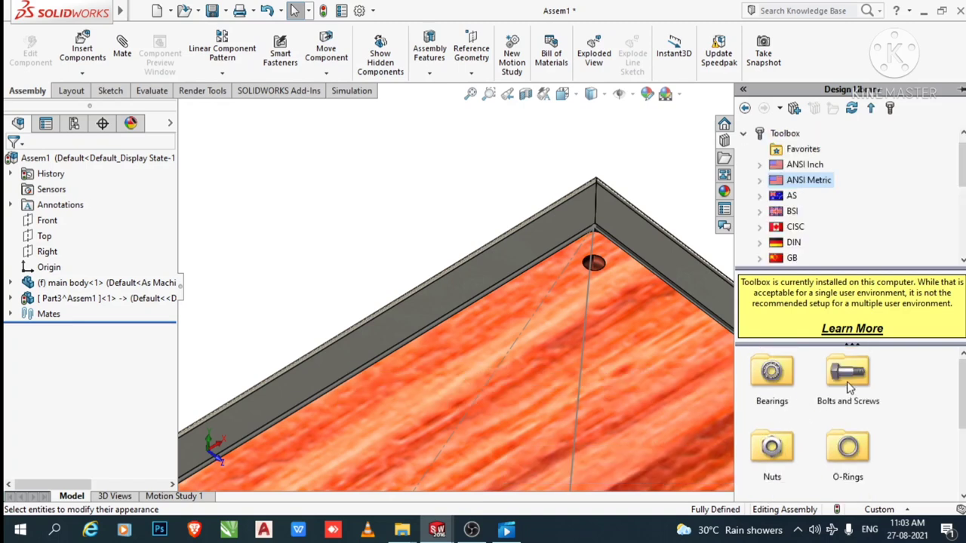
{"action": "double_click", "coordinate": [847, 374]}
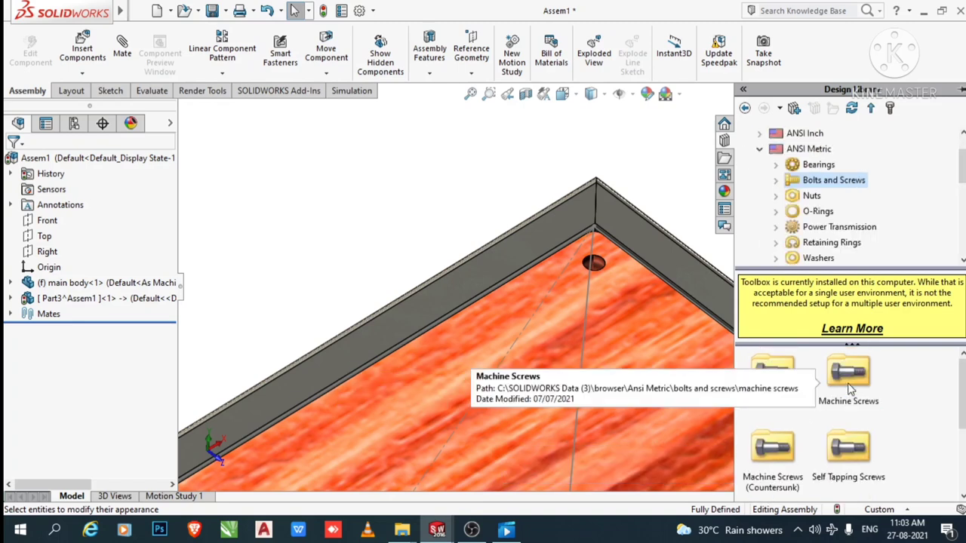
{"action": "scroll", "coordinate": [827, 442], "scroll_direction": "down", "scroll_amount": 3}
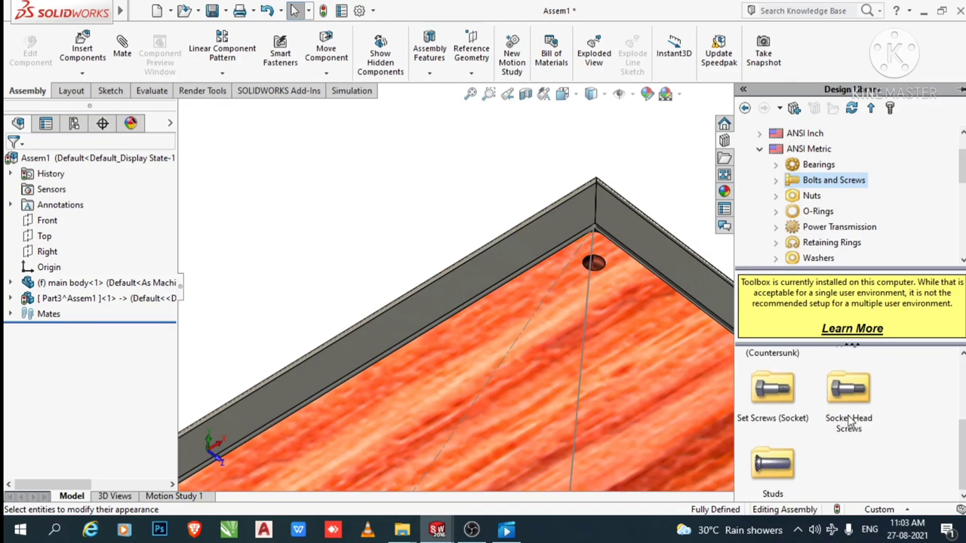
{"action": "double_click", "coordinate": [848, 393]}
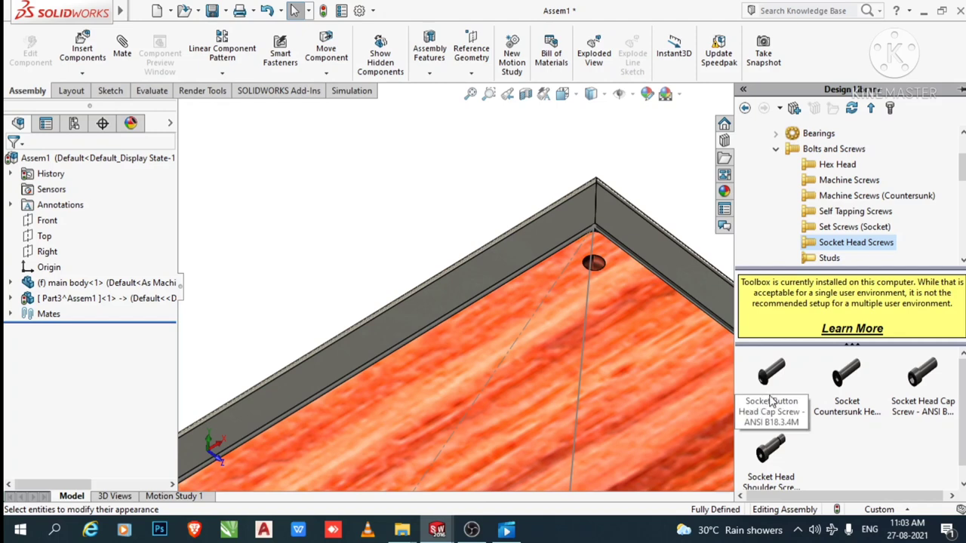
{"action": "mouse_move", "coordinate": [770, 373]}
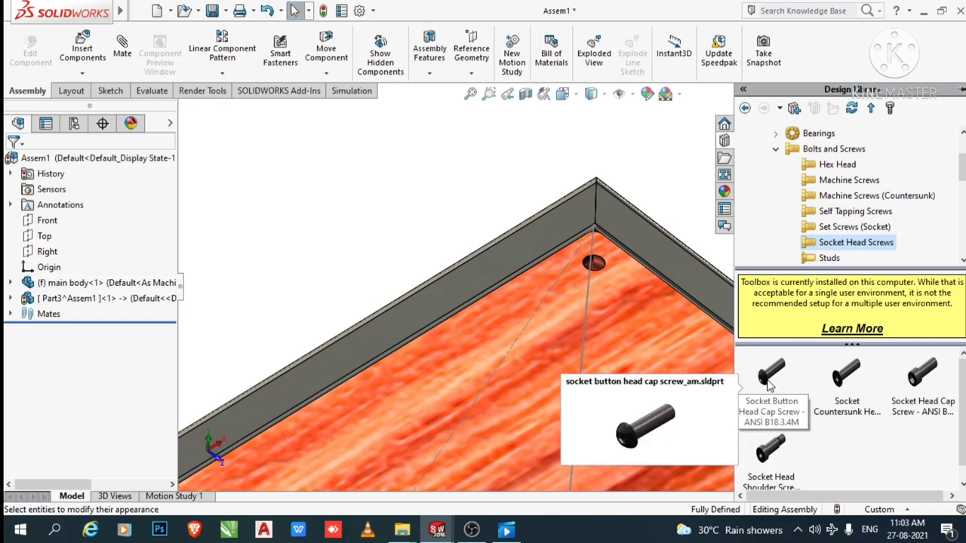
{"action": "left_click_drag", "start_coordinate": [770, 386], "coordinate": [601, 261]}
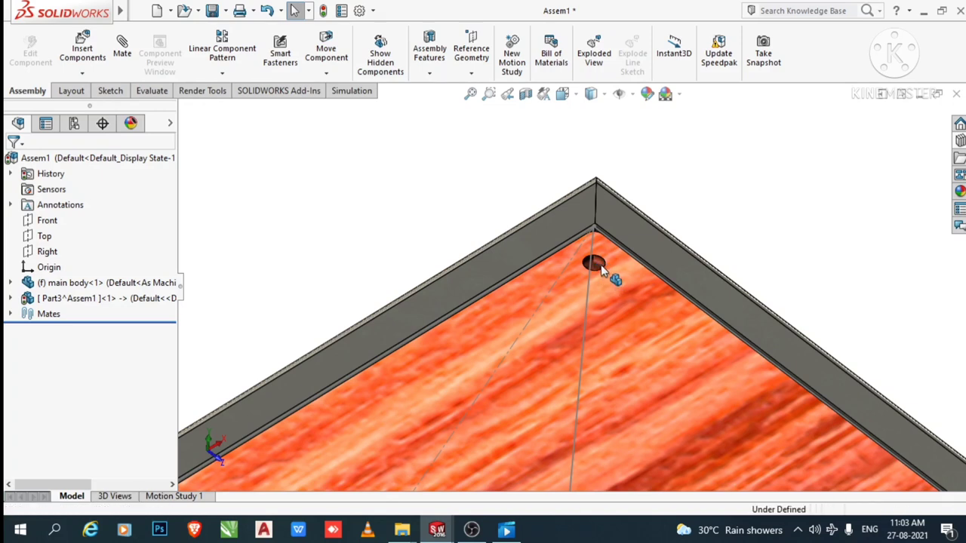
Seat the M10 screw in the tabletop corner hole and drag its length to 35.
{"action": "left_click", "coordinate": [702, 358]}
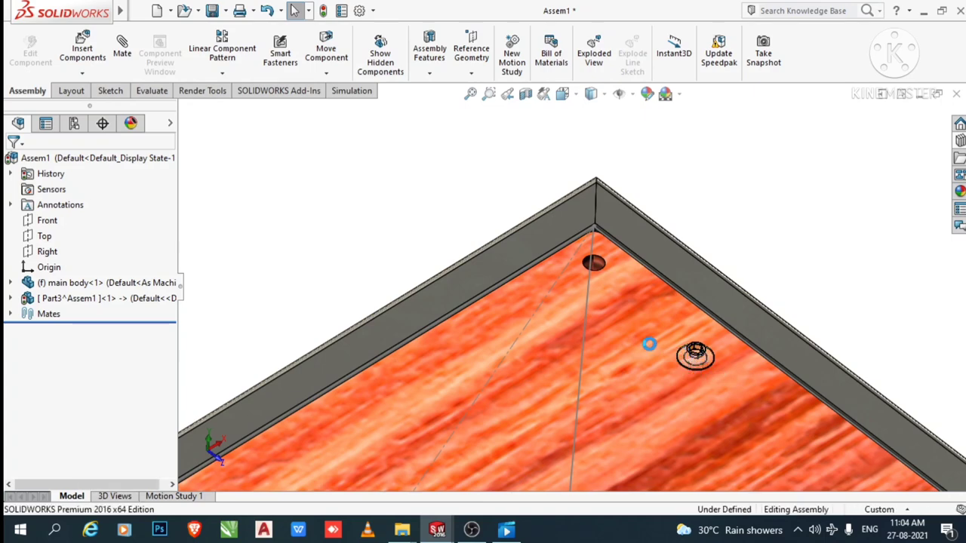
{"action": "left_click", "coordinate": [592, 265]}
{"action": "scroll", "coordinate": [630, 293], "scroll_direction": "up", "scroll_amount": 3}
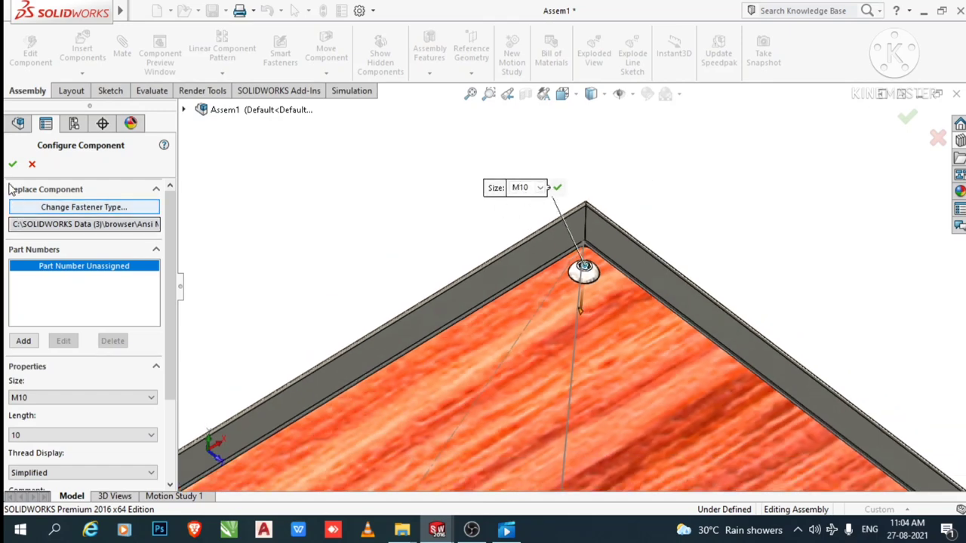
{"action": "middle_click_drag", "start_coordinate": [482, 317], "coordinate": [401, 315]}
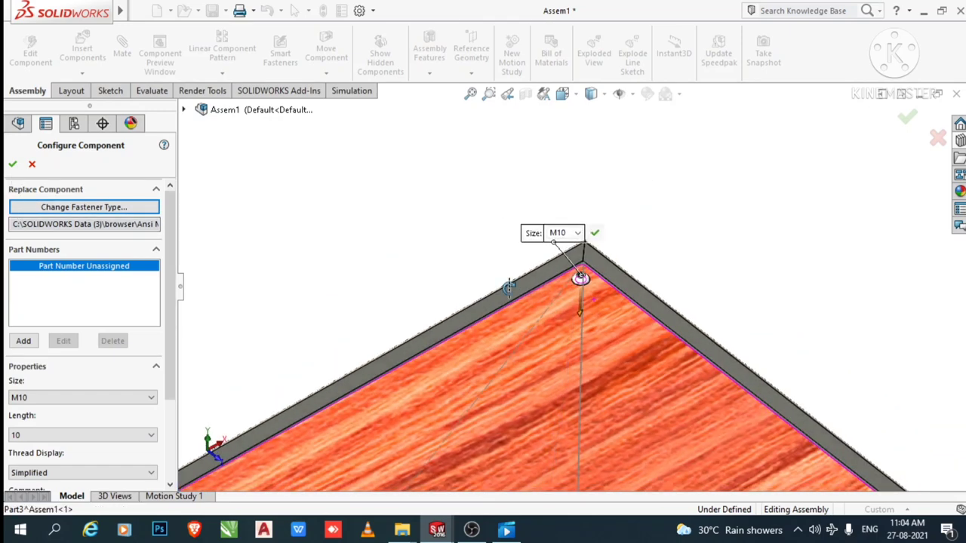
{"action": "scroll", "coordinate": [573, 289], "scroll_direction": "down", "scroll_amount": 1}
{"action": "scroll", "coordinate": [589, 290], "scroll_direction": "down", "scroll_amount": 2}
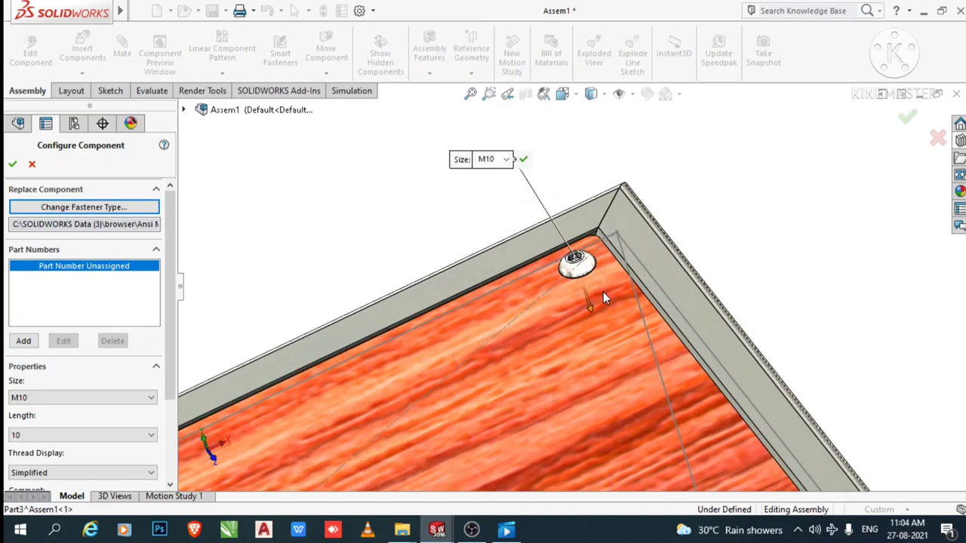
{"action": "scroll", "coordinate": [596, 287], "scroll_direction": "down", "scroll_amount": 3}
{"action": "middle_click_drag", "start_coordinate": [513, 291], "coordinate": [440, 241]}
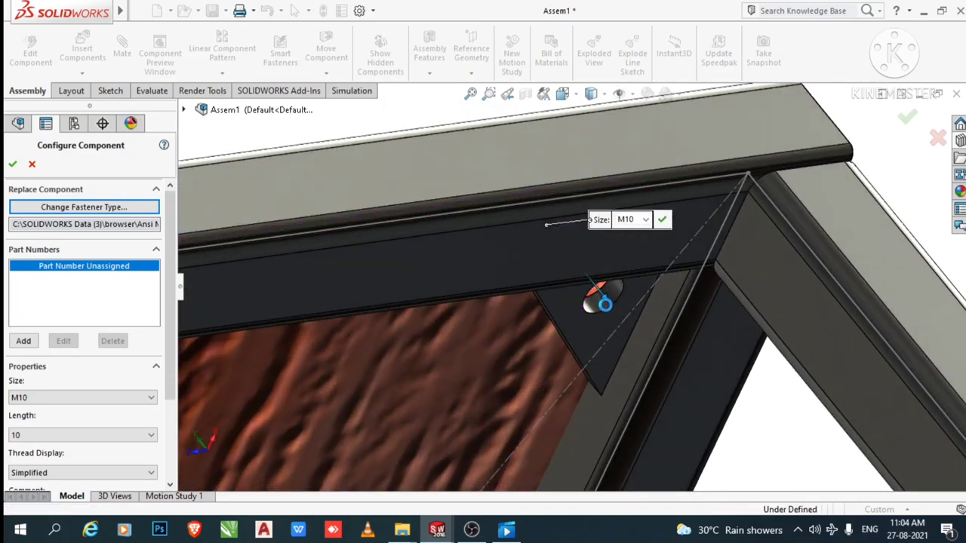
{"action": "left_click_drag", "start_coordinate": [630, 337], "coordinate": [654, 393]}
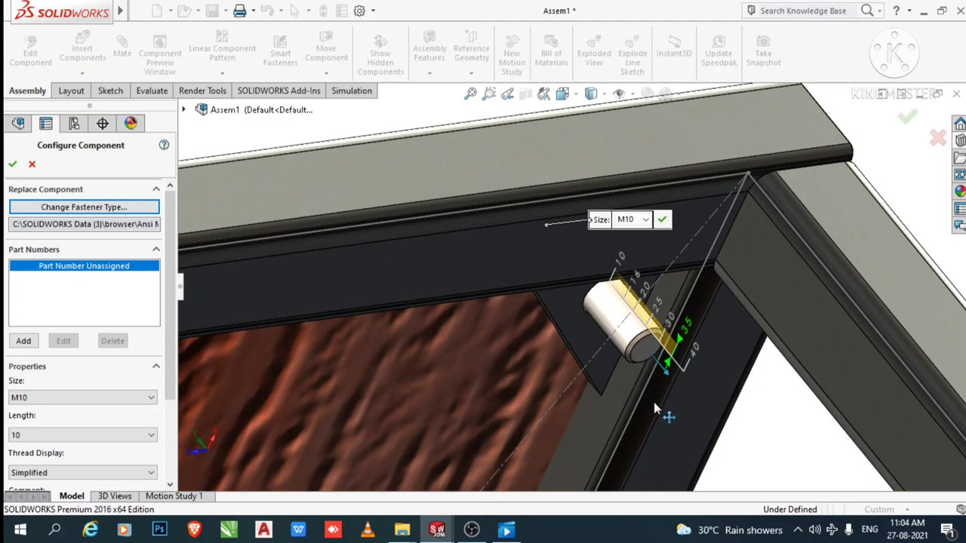
{"action": "left_click_drag", "start_coordinate": [655, 406], "coordinate": [653, 400]}
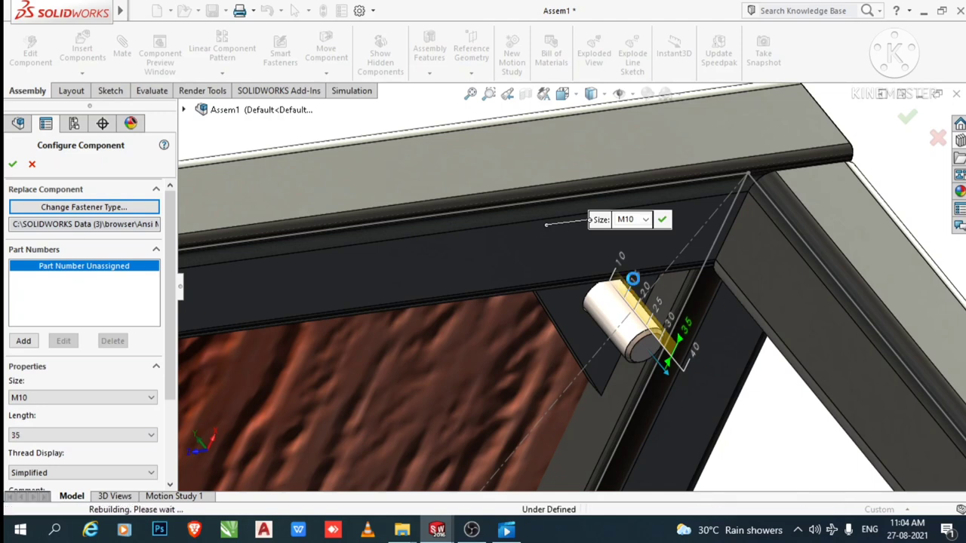
{"action": "left_click", "coordinate": [663, 228]}
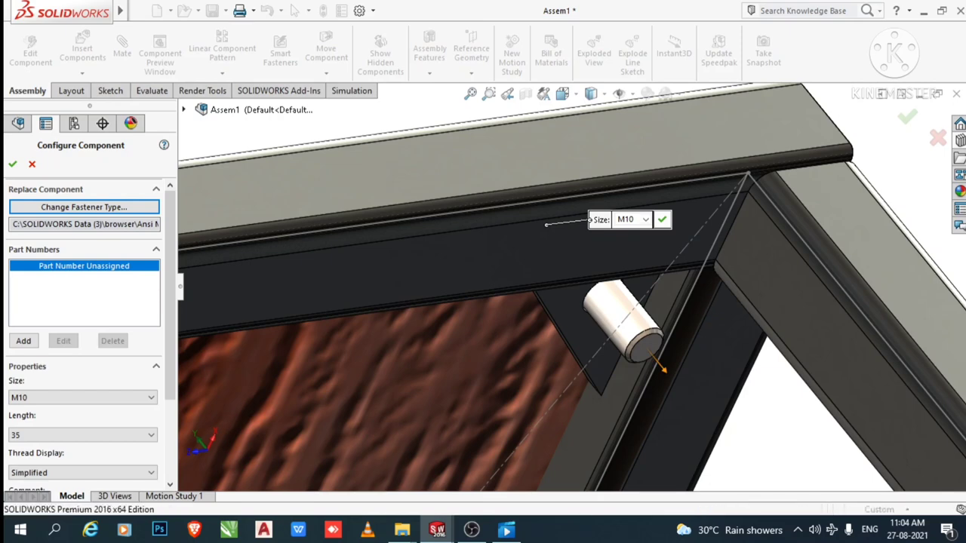
Place matching screws in the three remaining corner holes, then end insertion with Esc.
{"action": "scroll", "coordinate": [692, 300], "scroll_direction": "up", "scroll_amount": 2}
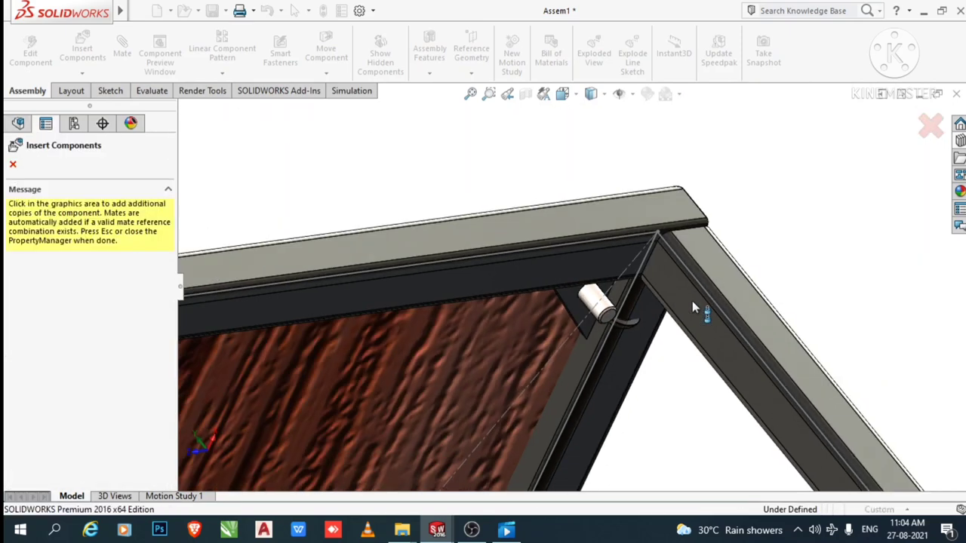
{"action": "scroll", "coordinate": [692, 300], "scroll_direction": "up", "scroll_amount": 2}
{"action": "scroll", "coordinate": [692, 297], "scroll_direction": "up", "scroll_amount": 2}
{"action": "middle_click_drag", "start_coordinate": [696, 328], "coordinate": [860, 381]}
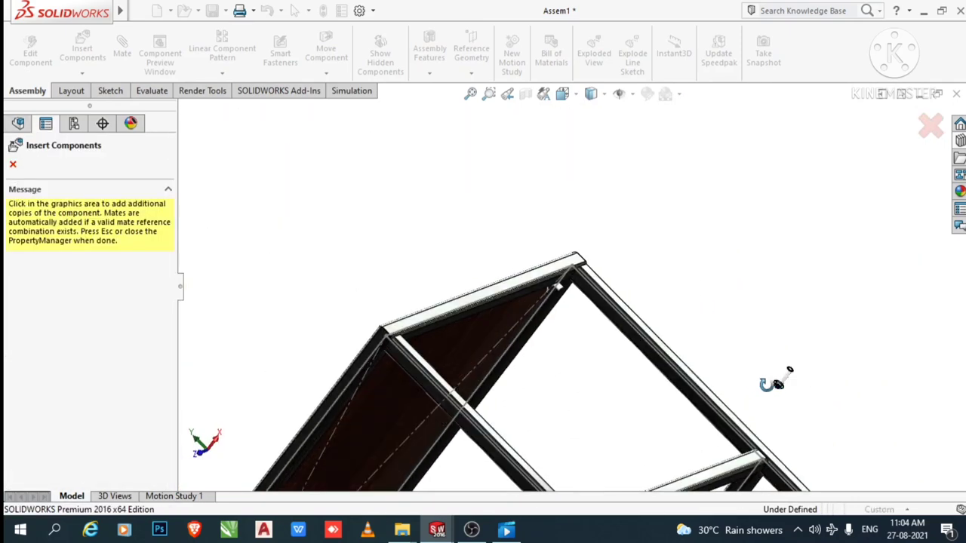
{"action": "scroll", "coordinate": [860, 381], "scroll_direction": "down", "scroll_amount": 1}
{"action": "scroll", "coordinate": [819, 345], "scroll_direction": "down", "scroll_amount": 2}
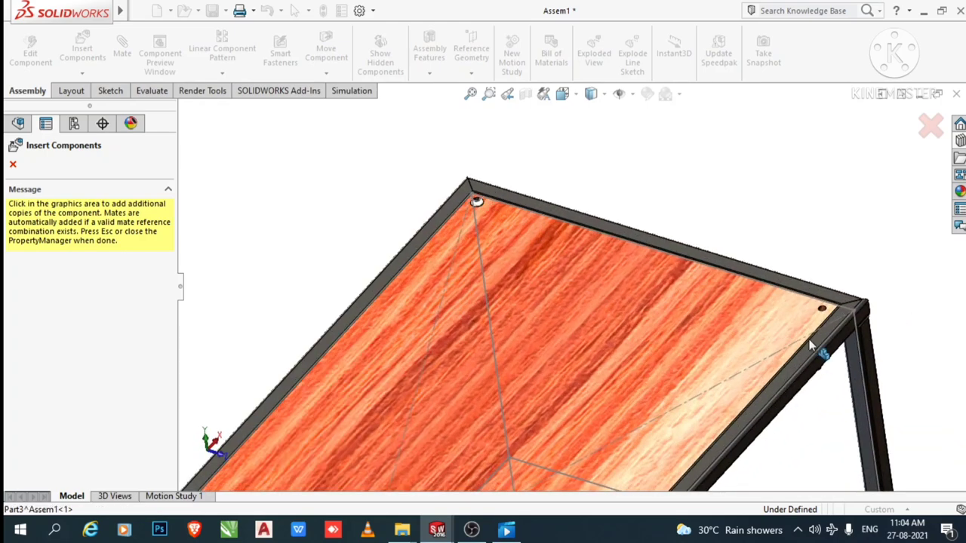
{"action": "scroll", "coordinate": [802, 319], "scroll_direction": "down", "scroll_amount": 2}
{"action": "scroll", "coordinate": [796, 296], "scroll_direction": "down", "scroll_amount": 2}
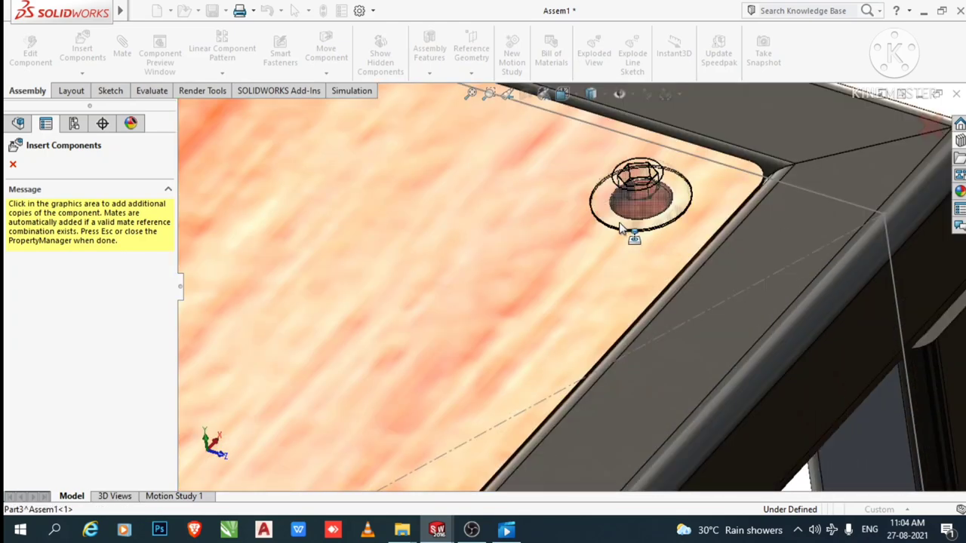
{"action": "left_click", "coordinate": [593, 296]}
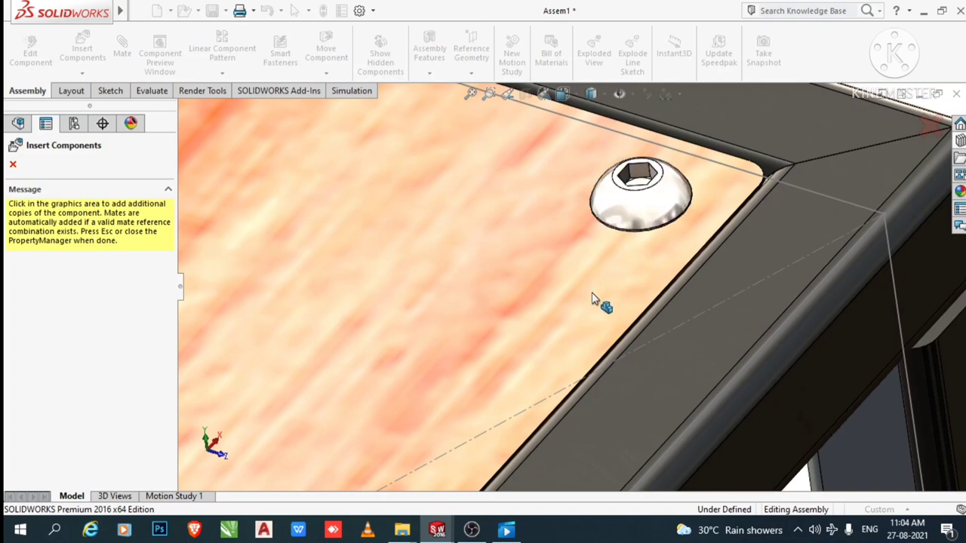
{"action": "scroll", "coordinate": [590, 294], "scroll_direction": "up", "scroll_amount": 3}
{"action": "scroll", "coordinate": [593, 301], "scroll_direction": "up", "scroll_amount": 2}
{"action": "scroll", "coordinate": [599, 302], "scroll_direction": "up", "scroll_amount": 2}
{"action": "scroll", "coordinate": [566, 332], "scroll_direction": "up", "scroll_amount": 1}
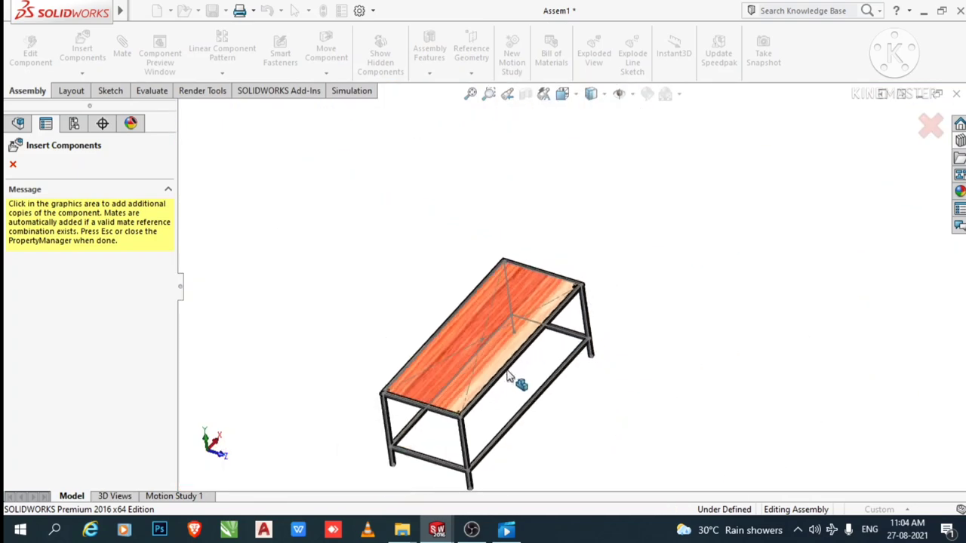
{"action": "scroll", "coordinate": [426, 394], "scroll_direction": "down", "scroll_amount": 1}
{"action": "scroll", "coordinate": [426, 394], "scroll_direction": "down", "scroll_amount": 2}
{"action": "scroll", "coordinate": [461, 425], "scroll_direction": "down", "scroll_amount": 2}
{"action": "scroll", "coordinate": [495, 421], "scroll_direction": "down", "scroll_amount": 2}
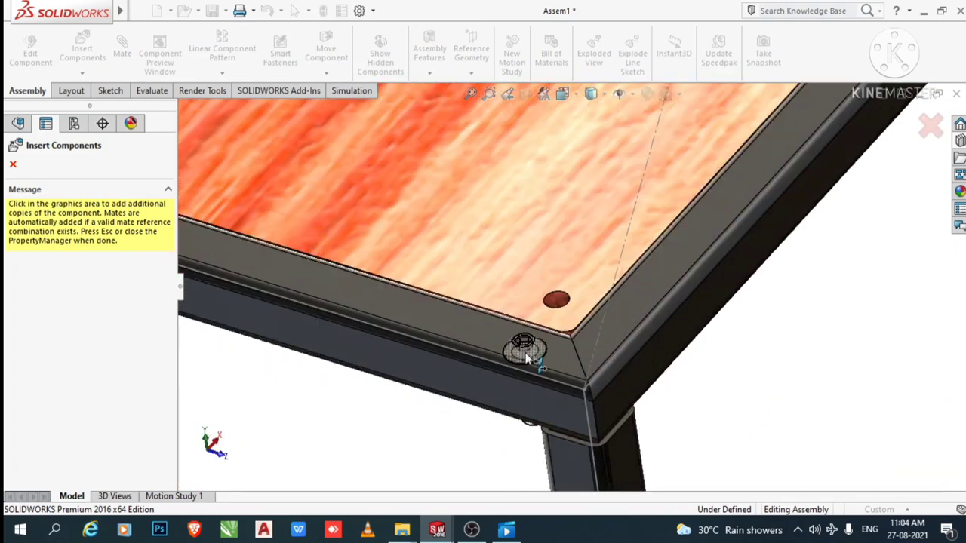
{"action": "scroll", "coordinate": [523, 345], "scroll_direction": "down", "scroll_amount": 2}
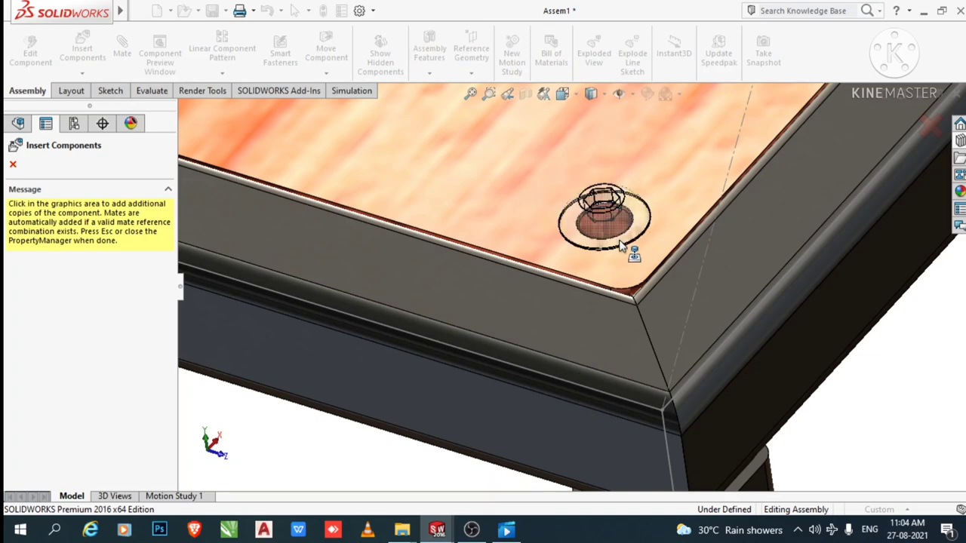
{"action": "left_click", "coordinate": [643, 283]}
{"action": "scroll", "coordinate": [643, 283], "scroll_direction": "up", "scroll_amount": 3}
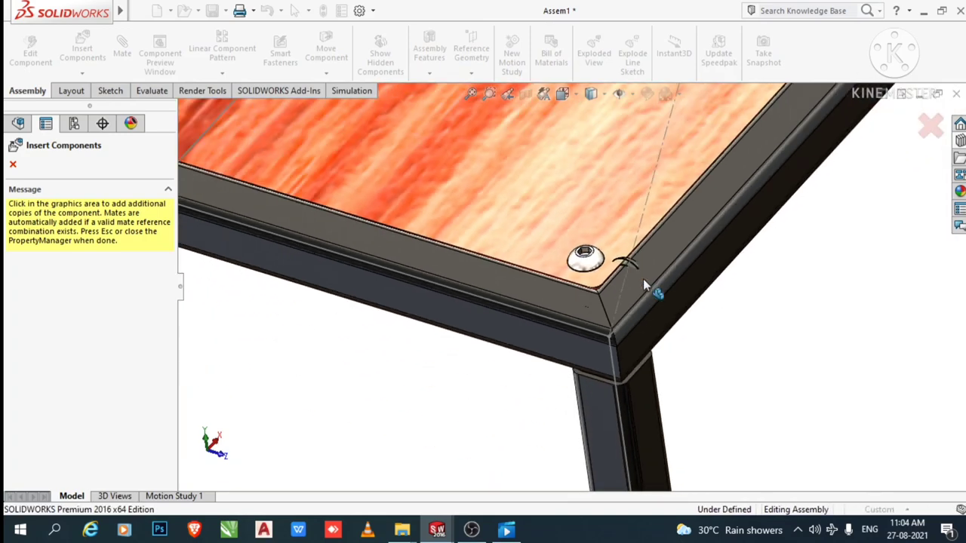
{"action": "scroll", "coordinate": [643, 283], "scroll_direction": "up", "scroll_amount": 2}
{"action": "scroll", "coordinate": [335, 188], "scroll_direction": "down", "scroll_amount": 2}
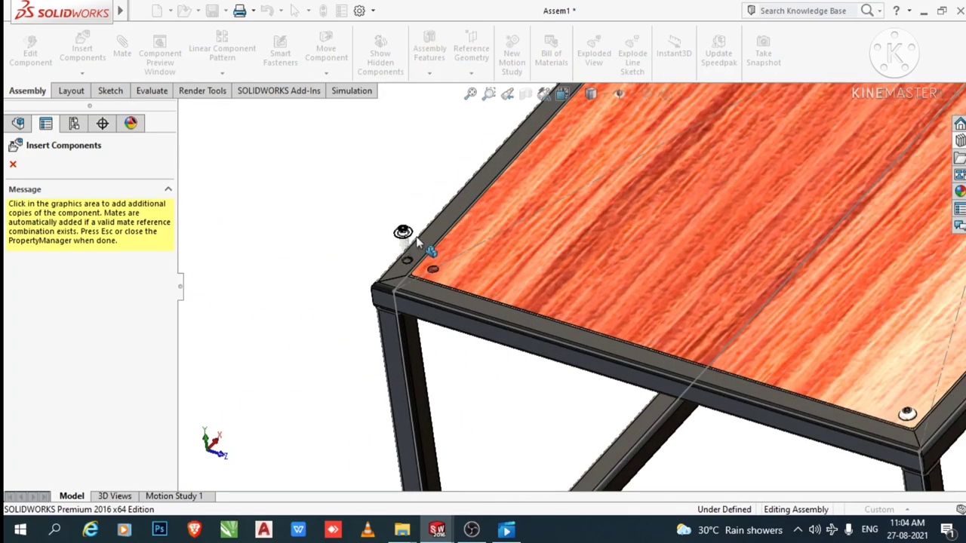
{"action": "scroll", "coordinate": [401, 231], "scroll_direction": "down", "scroll_amount": 2}
{"action": "scroll", "coordinate": [459, 277], "scroll_direction": "down", "scroll_amount": 2}
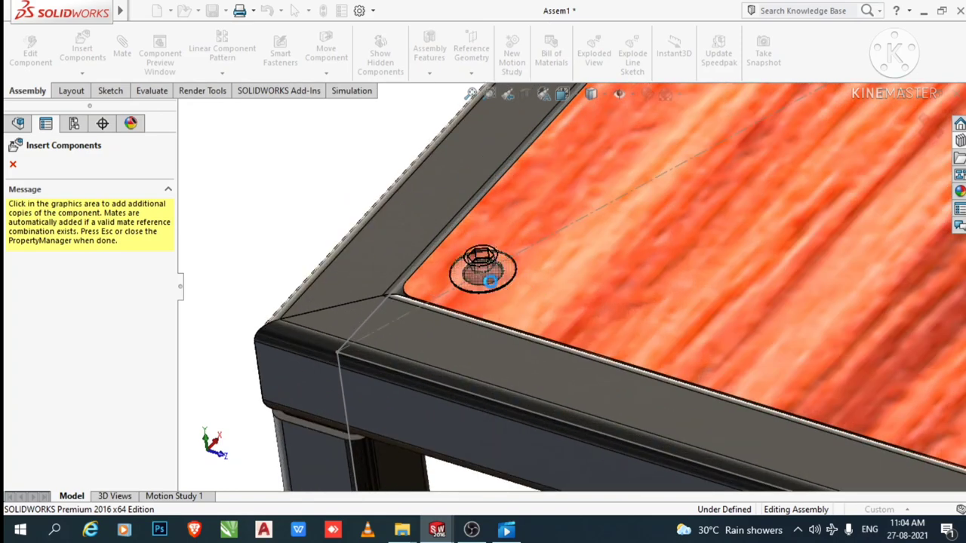
{"action": "left_click", "coordinate": [617, 289]}
{"action": "scroll", "coordinate": [618, 286], "scroll_direction": "up", "scroll_amount": 2}
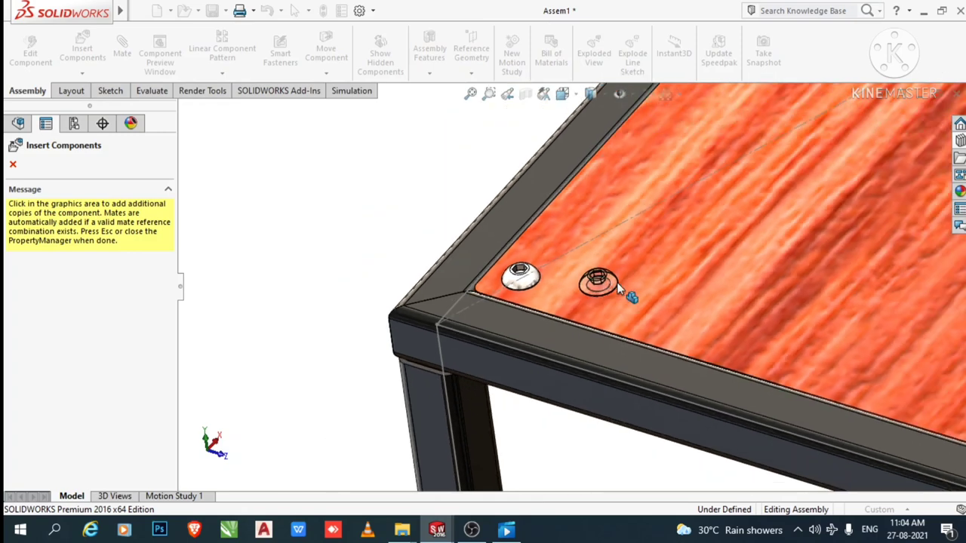
{"action": "scroll", "coordinate": [617, 285], "scroll_direction": "up", "scroll_amount": 2}
{"action": "scroll", "coordinate": [618, 283], "scroll_direction": "up", "scroll_amount": 2}
{"action": "scroll", "coordinate": [617, 284], "scroll_direction": "up", "scroll_amount": 2}
{"action": "scroll", "coordinate": [747, 270], "scroll_direction": "up", "scroll_amount": 1}
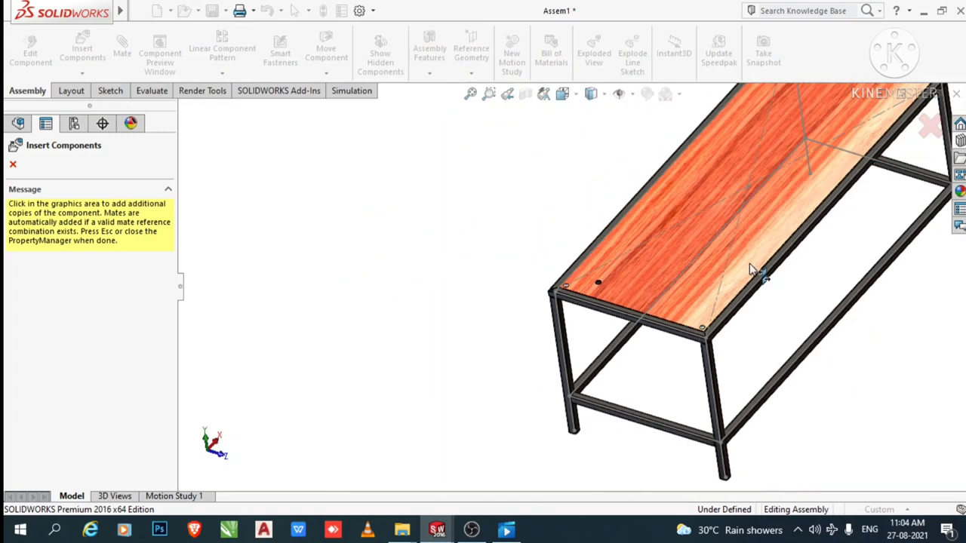
{"action": "key", "text": "Escape"}
{"action": "scroll", "coordinate": [820, 174], "scroll_direction": "up", "scroll_amount": 2}
{"action": "scroll", "coordinate": [453, 276], "scroll_direction": "down", "scroll_amount": 2}
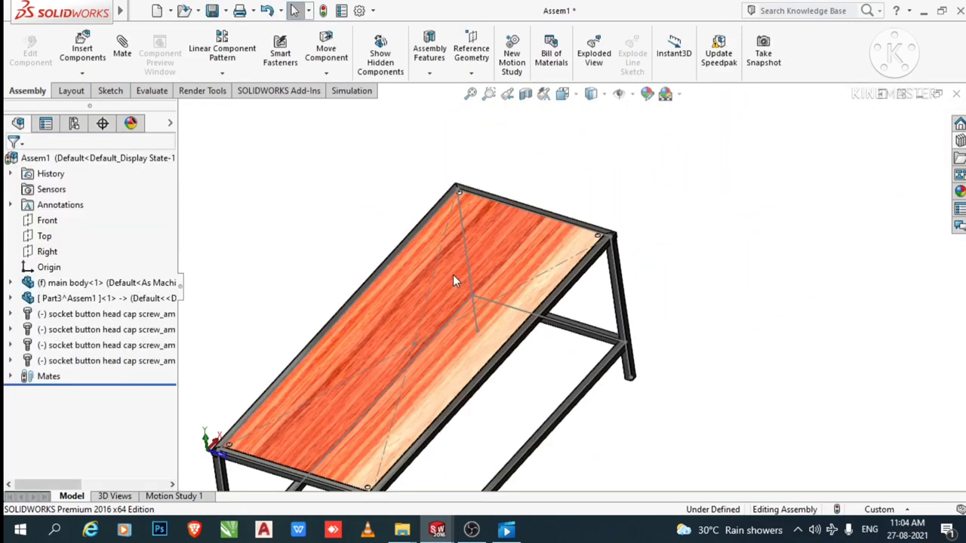
{"action": "scroll", "coordinate": [588, 206], "scroll_direction": "down", "scroll_amount": 3}
{"action": "scroll", "coordinate": [646, 249], "scroll_direction": "down", "scroll_amount": 2}
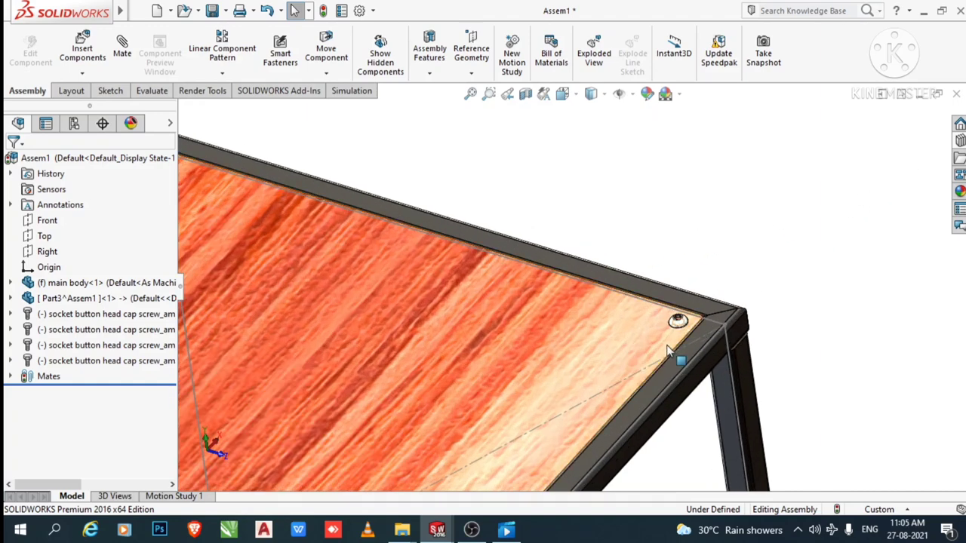
{"action": "scroll", "coordinate": [674, 377], "scroll_direction": "up", "scroll_amount": 2}
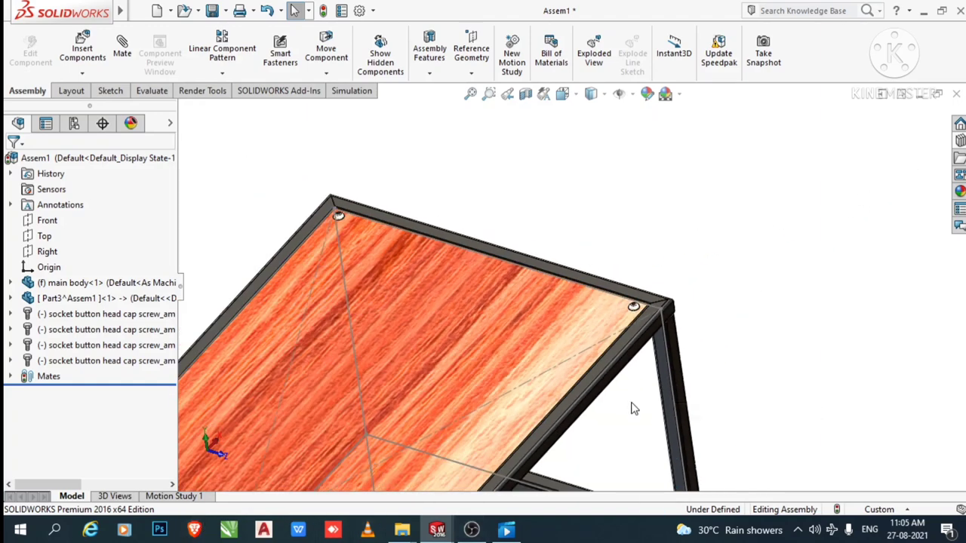
{"action": "middle_click_drag", "start_coordinate": [634, 408], "coordinate": [608, 269]}
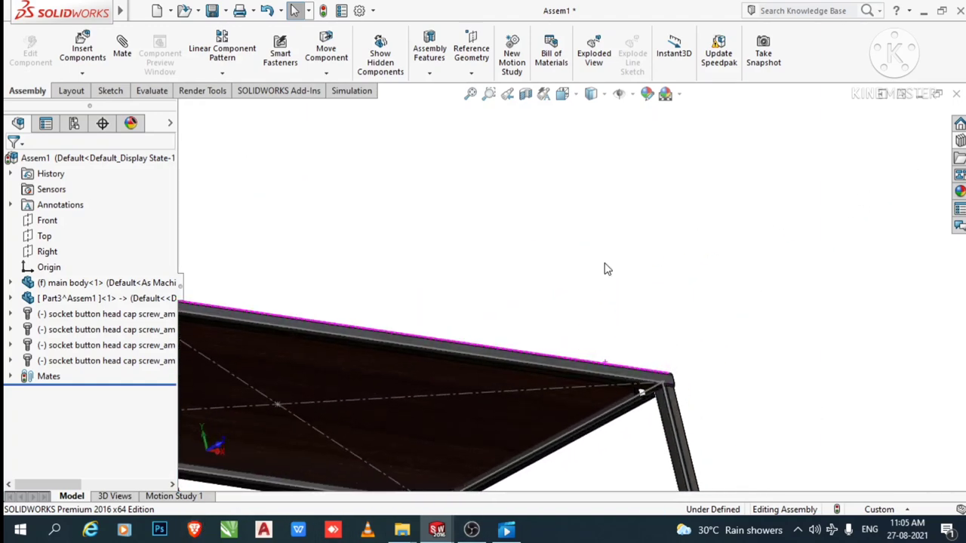
{"action": "scroll", "coordinate": [612, 379], "scroll_direction": "down", "scroll_amount": 2}
{"action": "scroll", "coordinate": [612, 379], "scroll_direction": "down", "scroll_amount": 2}
{"action": "scroll", "coordinate": [612, 380], "scroll_direction": "down", "scroll_amount": 3}
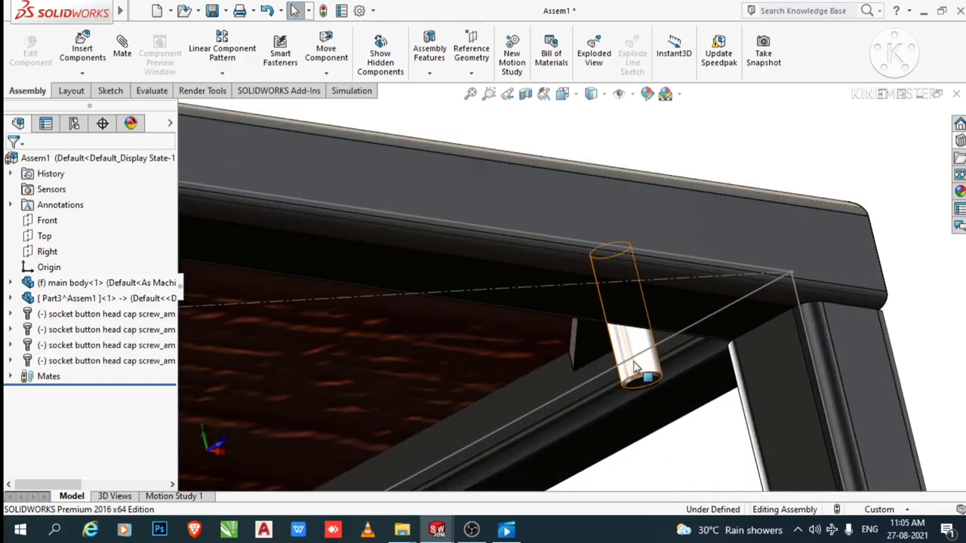
{"action": "middle_click_drag", "start_coordinate": [634, 368], "coordinate": [830, 227]}
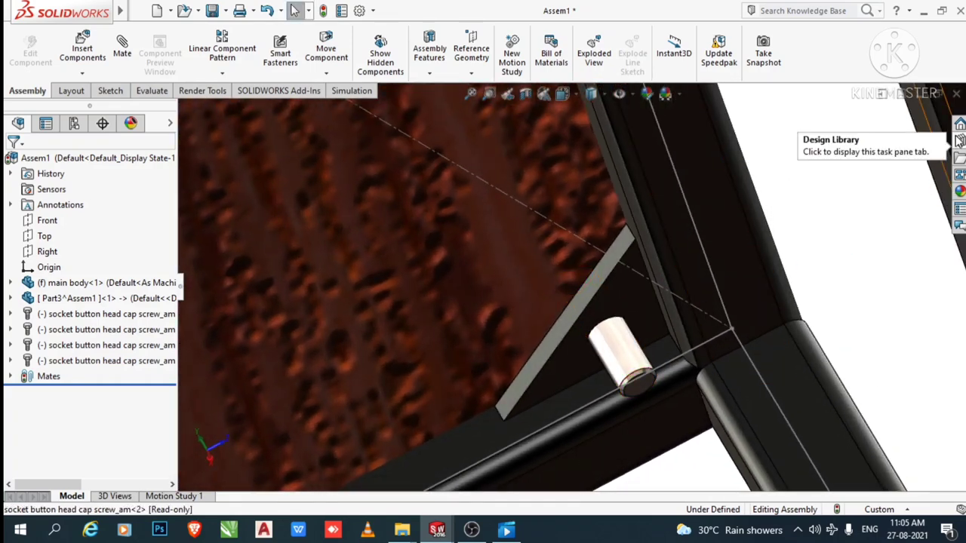
Drag Hex Nut Style 1 from Toolbox Nuts onto the corner screw end, keeping size M10.
{"action": "left_click", "coordinate": [959, 140]}
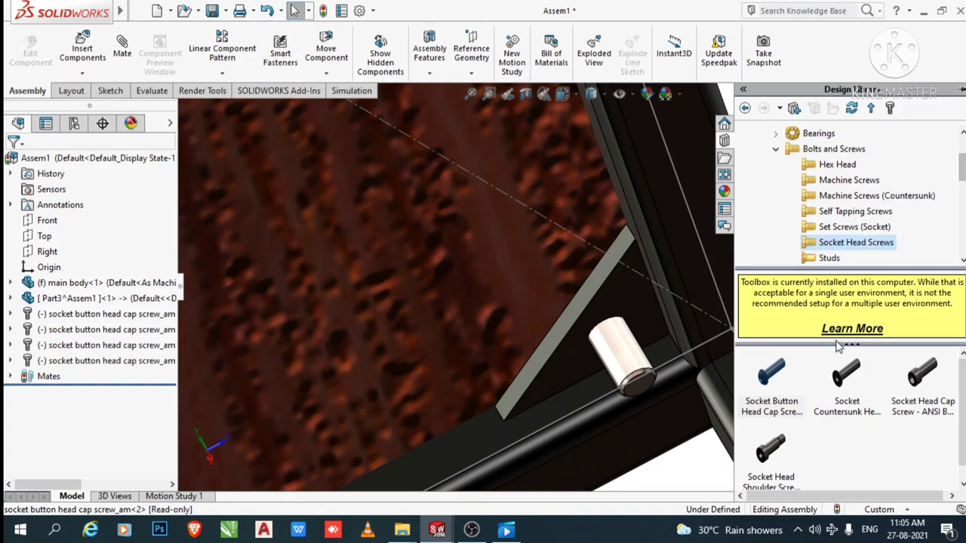
{"action": "scroll", "coordinate": [811, 188], "scroll_direction": "down", "scroll_amount": 2}
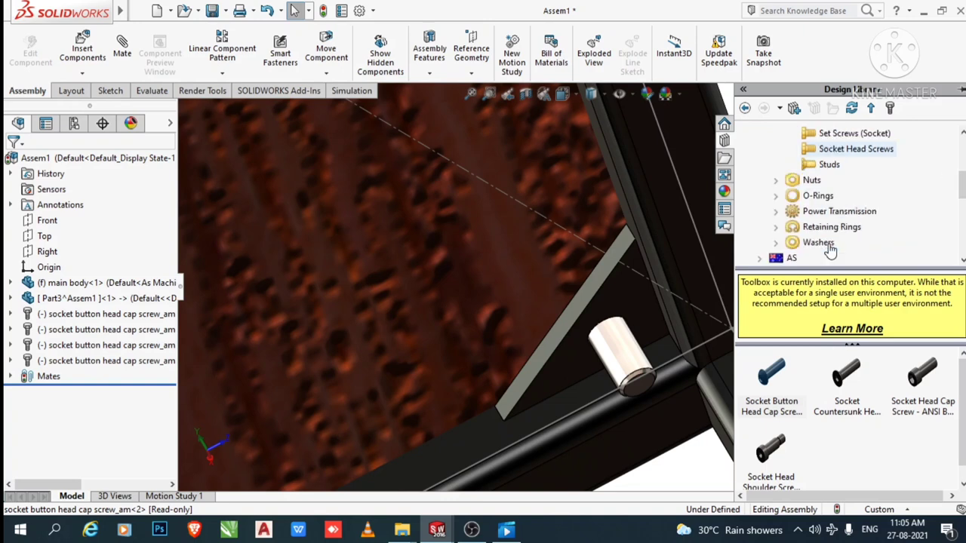
{"action": "left_click", "coordinate": [812, 181]}
{"action": "double_click", "coordinate": [763, 392]}
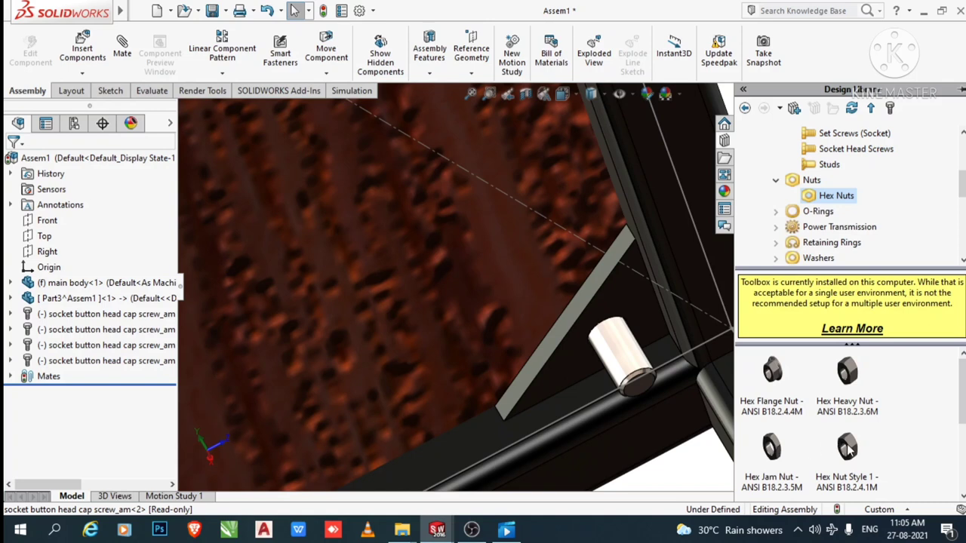
{"action": "left_click", "coordinate": [847, 449]}
{"action": "left_click_drag", "start_coordinate": [848, 448], "coordinate": [614, 338]}
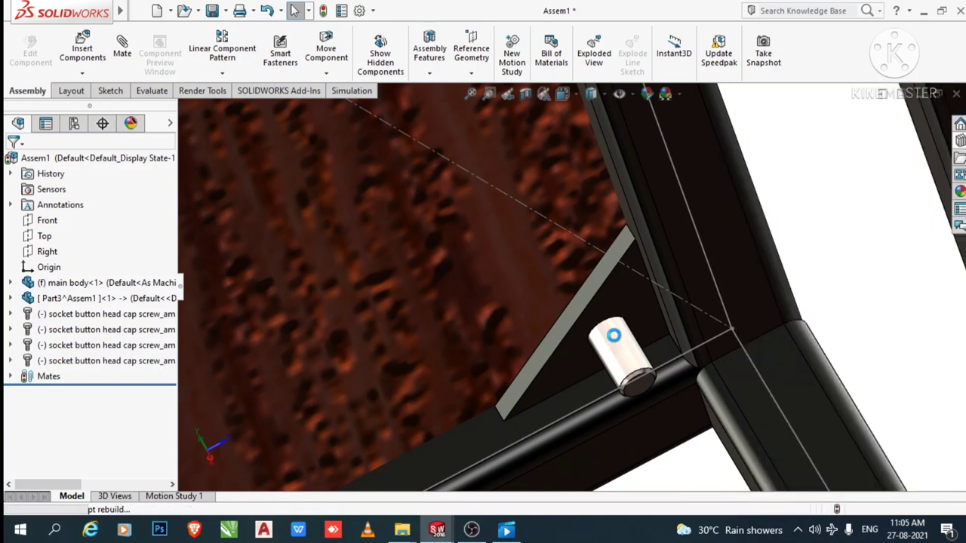
{"action": "left_click_drag", "start_coordinate": [614, 335], "coordinate": [612, 313]}
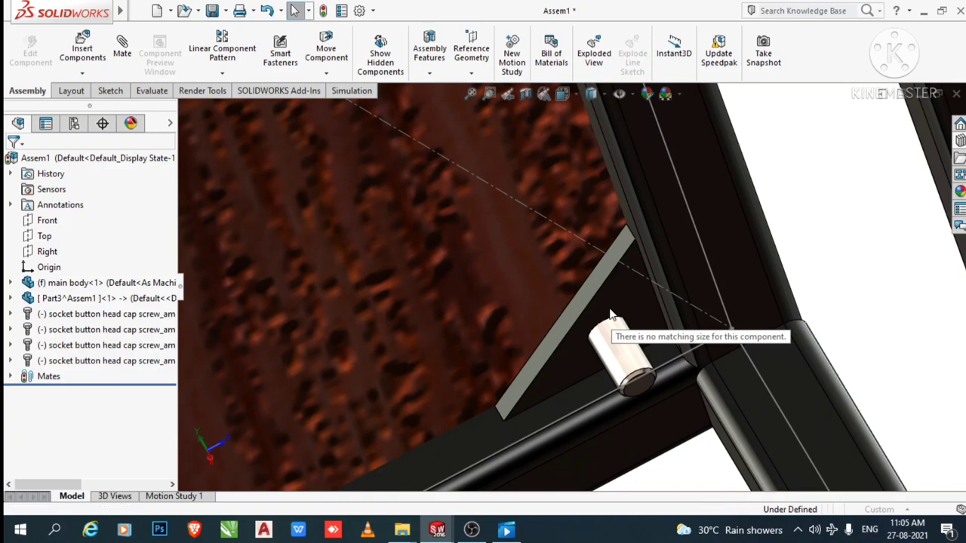
{"action": "left_click_drag", "start_coordinate": [612, 313], "coordinate": [612, 316]}
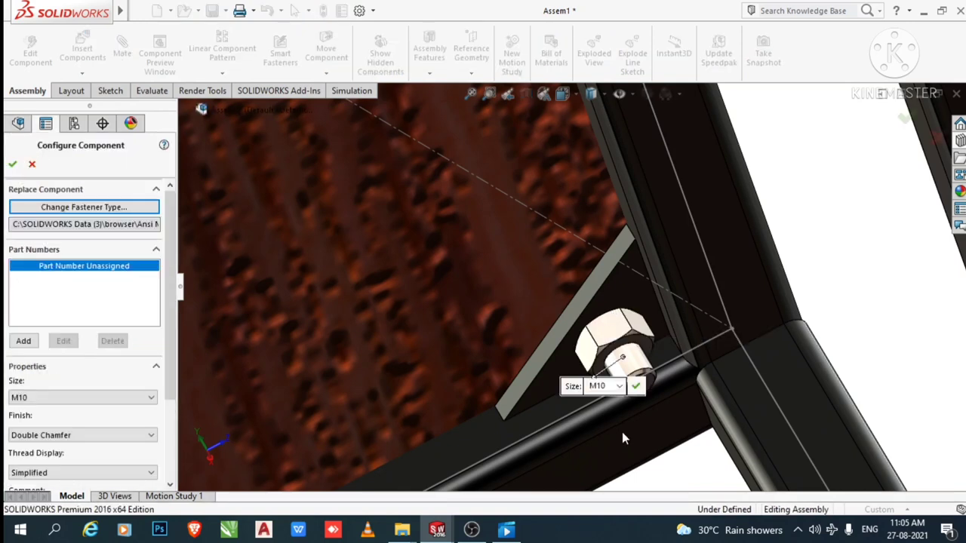
{"action": "left_click", "coordinate": [636, 387]}
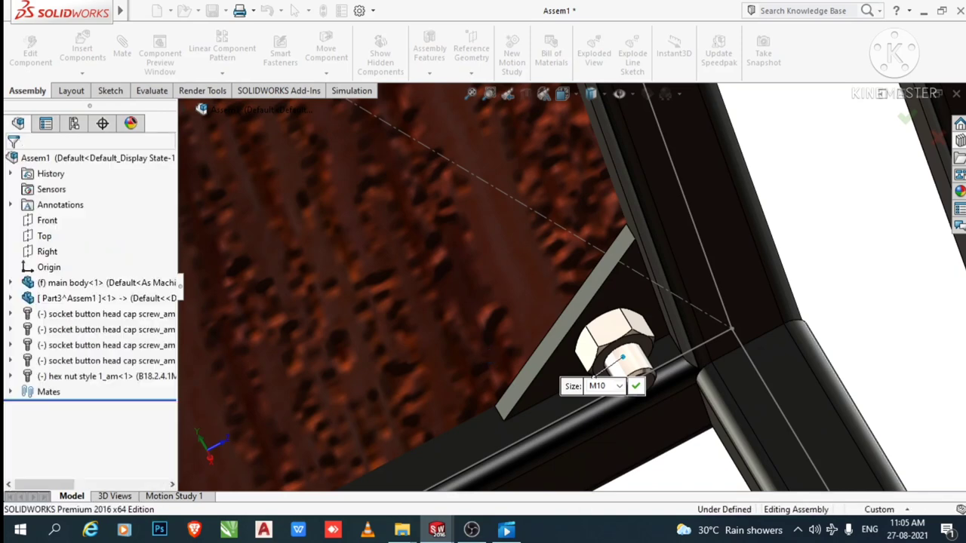
Place another M10 hex nut copy on the end of a further corner screw.
{"action": "scroll", "coordinate": [500, 366], "scroll_direction": "up", "scroll_amount": 2}
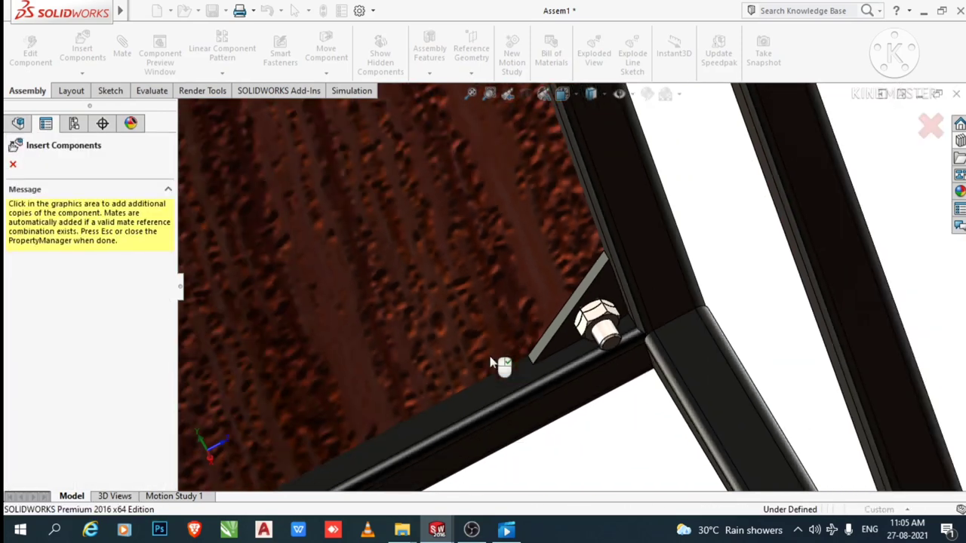
{"action": "scroll", "coordinate": [517, 347], "scroll_direction": "up", "scroll_amount": 2}
{"action": "scroll", "coordinate": [535, 324], "scroll_direction": "up", "scroll_amount": 2}
{"action": "scroll", "coordinate": [523, 313], "scroll_direction": "up", "scroll_amount": 3}
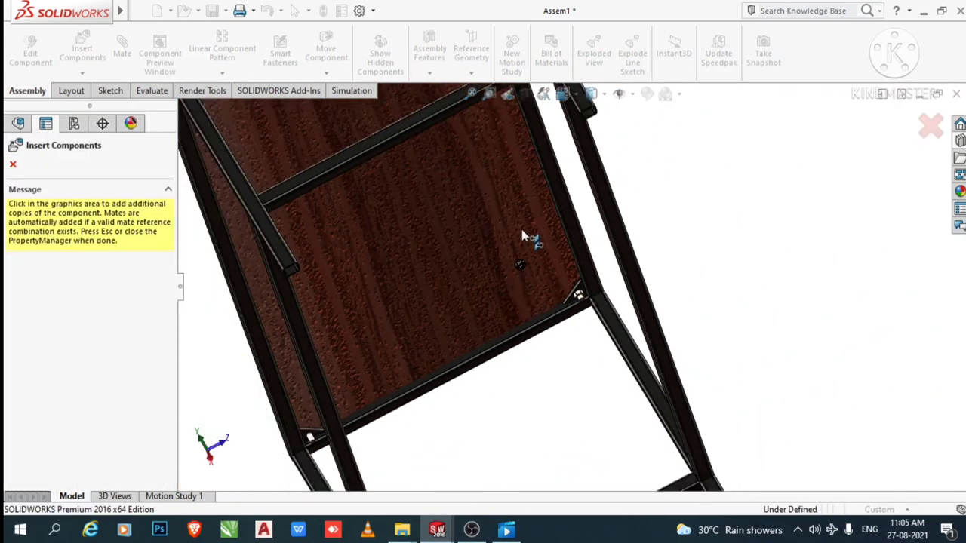
{"action": "scroll", "coordinate": [528, 237], "scroll_direction": "up", "scroll_amount": 3}
{"action": "scroll", "coordinate": [536, 173], "scroll_direction": "down", "scroll_amount": 2}
{"action": "scroll", "coordinate": [518, 136], "scroll_direction": "down", "scroll_amount": 3}
{"action": "scroll", "coordinate": [514, 154], "scroll_direction": "down", "scroll_amount": 2}
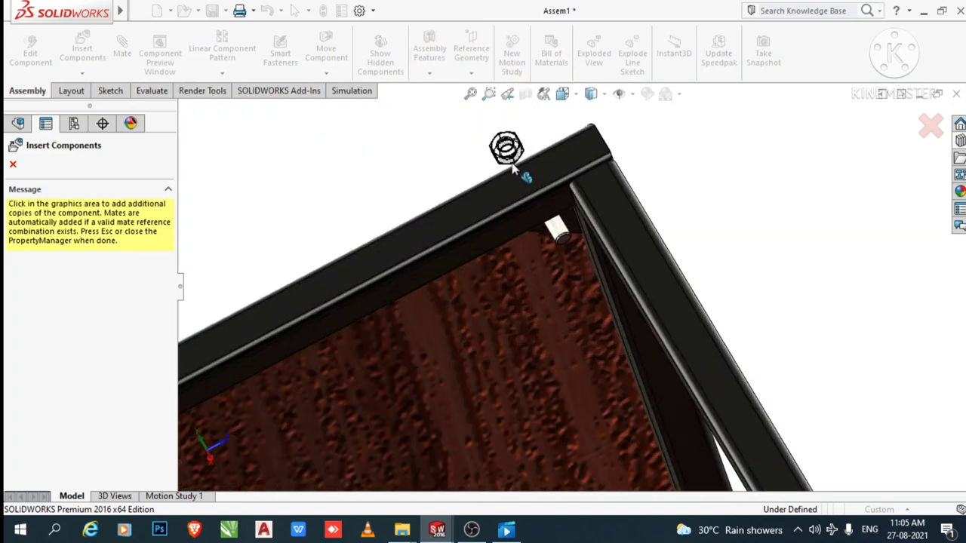
{"action": "scroll", "coordinate": [577, 260], "scroll_direction": "down", "scroll_amount": 2}
{"action": "scroll", "coordinate": [578, 260], "scroll_direction": "down", "scroll_amount": 1}
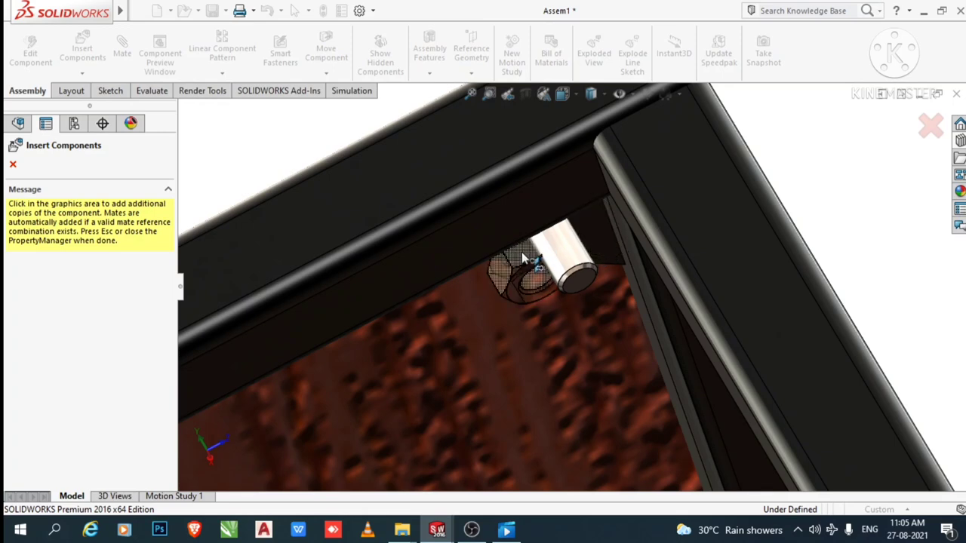
{"action": "mouse_move", "coordinate": [555, 249]}
{"action": "middle_mouse_down"}
{"action": "mouse_move", "coordinate": [561, 270]}
{"action": "mouse_move", "coordinate": [524, 166]}
{"action": "middle_mouse_up"}
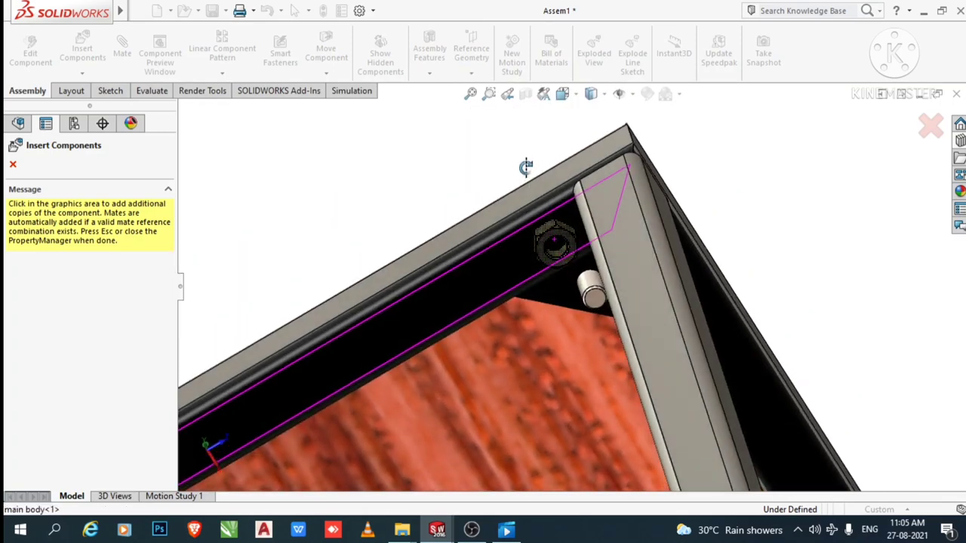
{"action": "scroll", "coordinate": [581, 277], "scroll_direction": "down", "scroll_amount": 2}
{"action": "scroll", "coordinate": [581, 277], "scroll_direction": "down", "scroll_amount": 2}
{"action": "scroll", "coordinate": [581, 277], "scroll_direction": "down", "scroll_amount": 1}
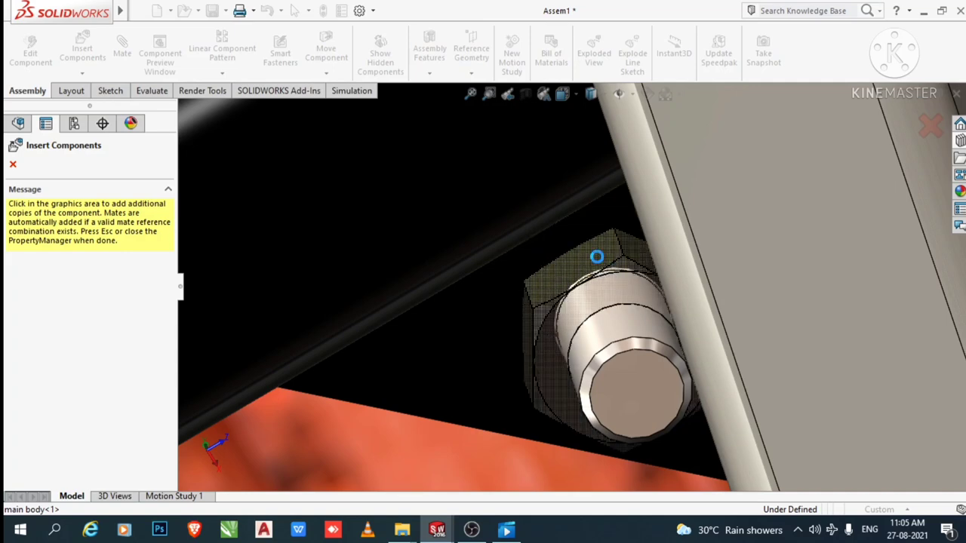
{"action": "left_click", "coordinate": [597, 257]}
Zoom and orbit the table to check the placed nut and view the tabletop.
{"action": "scroll", "coordinate": [634, 433], "scroll_direction": "up", "scroll_amount": 1}
{"action": "scroll", "coordinate": [632, 437], "scroll_direction": "up", "scroll_amount": 2}
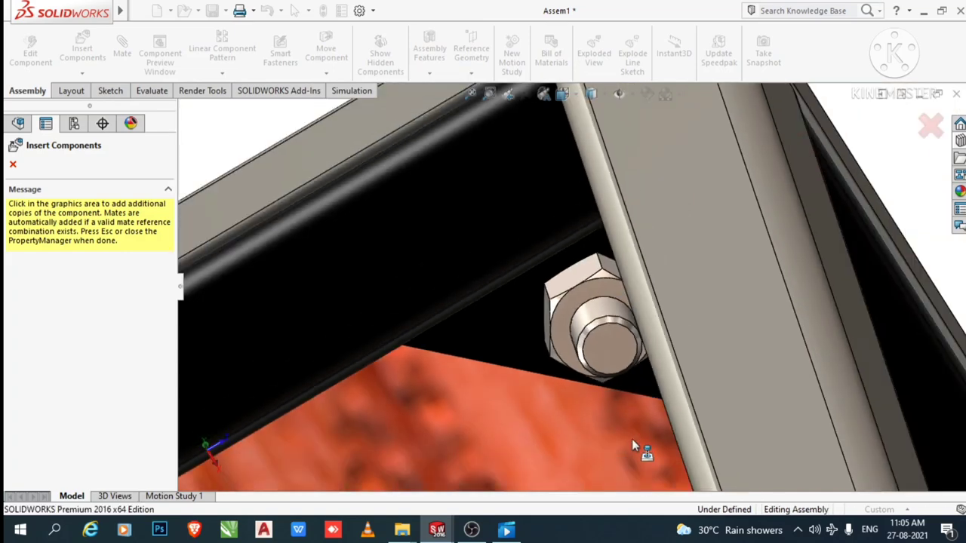
{"action": "scroll", "coordinate": [632, 438], "scroll_direction": "up", "scroll_amount": 2}
{"action": "scroll", "coordinate": [631, 436], "scroll_direction": "up", "scroll_amount": 2}
{"action": "scroll", "coordinate": [631, 436], "scroll_direction": "up", "scroll_amount": 2}
{"action": "scroll", "coordinate": [629, 430], "scroll_direction": "up", "scroll_amount": 2}
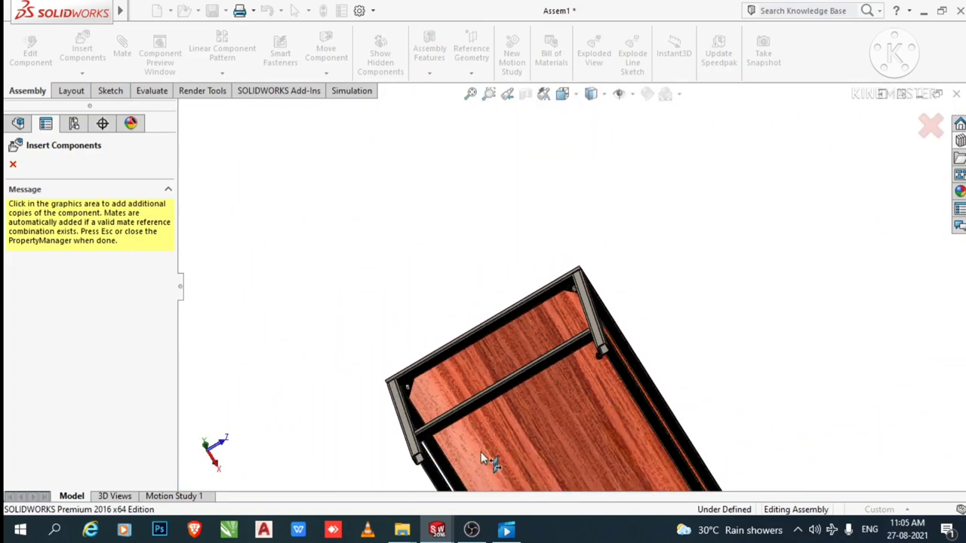
{"action": "scroll", "coordinate": [410, 381], "scroll_direction": "down", "scroll_amount": 3}
{"action": "scroll", "coordinate": [421, 270], "scroll_direction": "down", "scroll_amount": 2}
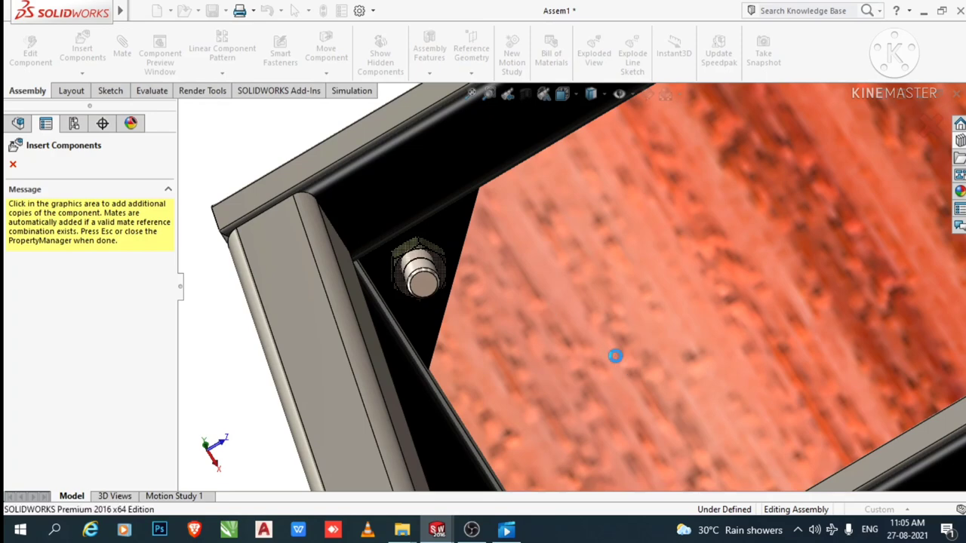
{"action": "scroll", "coordinate": [616, 357], "scroll_direction": "up", "scroll_amount": 2}
{"action": "scroll", "coordinate": [615, 356], "scroll_direction": "up", "scroll_amount": 2}
{"action": "scroll", "coordinate": [617, 357], "scroll_direction": "up", "scroll_amount": 2}
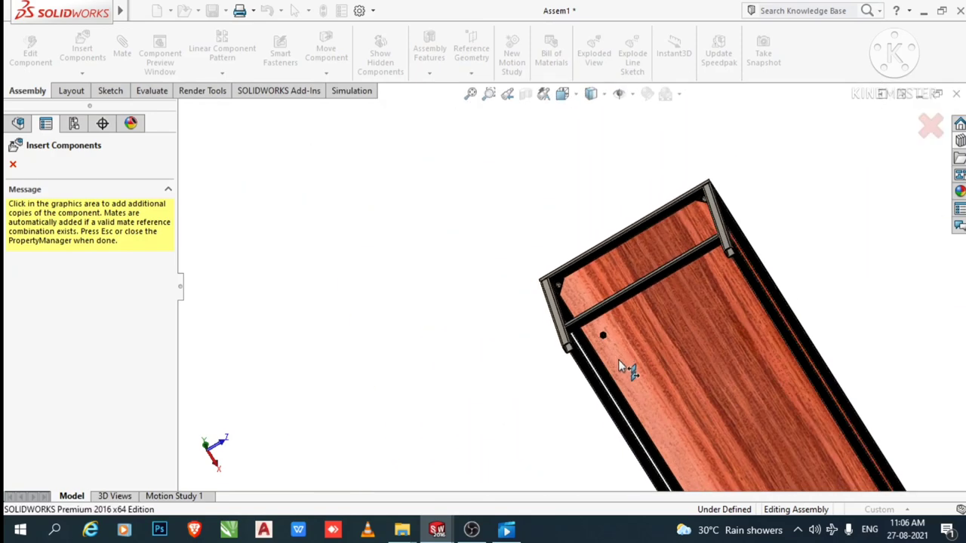
{"action": "scroll", "coordinate": [669, 405], "scroll_direction": "up", "scroll_amount": 2}
{"action": "scroll", "coordinate": [649, 377], "scroll_direction": "down", "scroll_amount": 2}
{"action": "scroll", "coordinate": [565, 272], "scroll_direction": "down", "scroll_amount": 1}
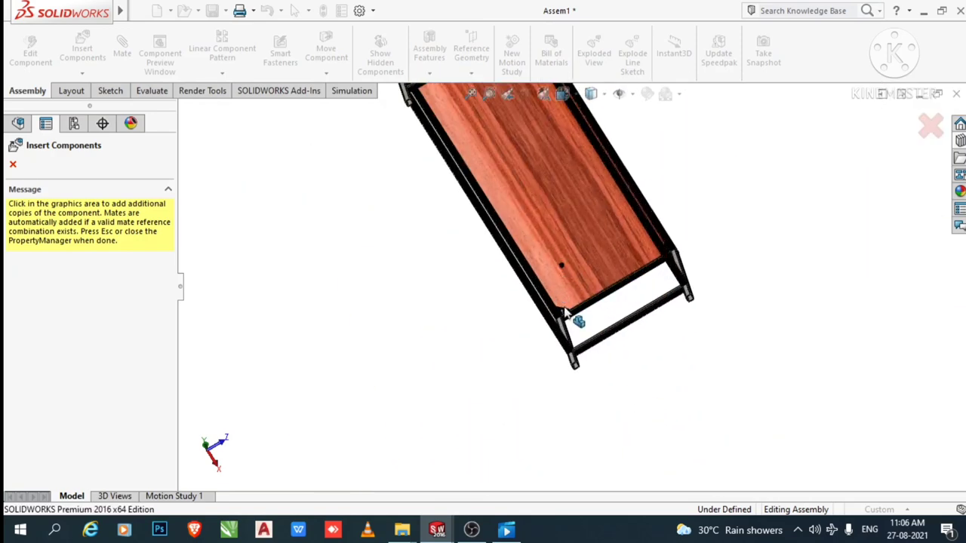
{"action": "scroll", "coordinate": [562, 309], "scroll_direction": "down", "scroll_amount": 2}
{"action": "scroll", "coordinate": [557, 317], "scroll_direction": "down", "scroll_amount": 1}
{"action": "scroll", "coordinate": [557, 332], "scroll_direction": "down", "scroll_amount": 1}
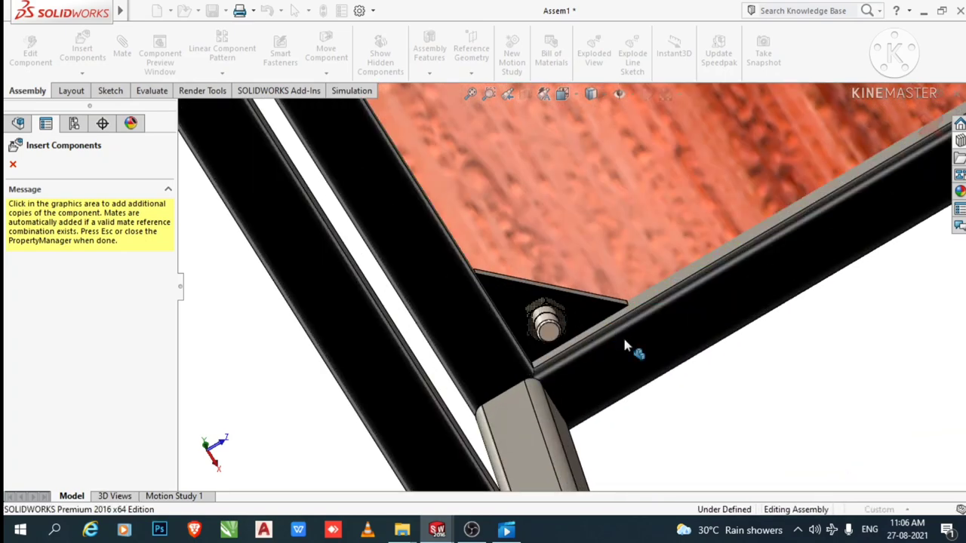
{"action": "scroll", "coordinate": [624, 346], "scroll_direction": "up", "scroll_amount": 1}
{"action": "scroll", "coordinate": [624, 346], "scroll_direction": "up", "scroll_amount": 2}
{"action": "scroll", "coordinate": [624, 346], "scroll_direction": "up", "scroll_amount": 2}
{"action": "scroll", "coordinate": [624, 346], "scroll_direction": "up", "scroll_amount": 1}
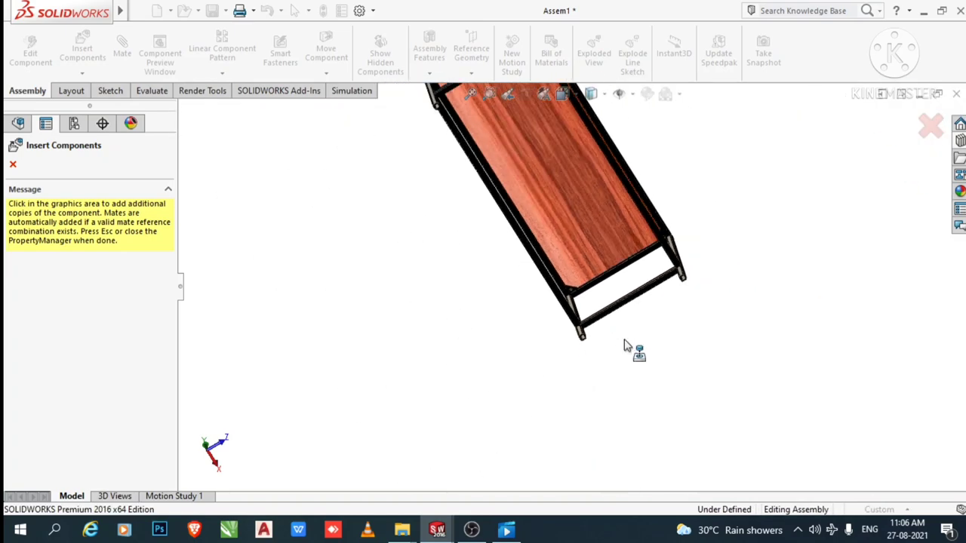
{"action": "scroll", "coordinate": [624, 345], "scroll_direction": "up", "scroll_amount": 2}
{"action": "scroll", "coordinate": [625, 302], "scroll_direction": "up", "scroll_amount": 1}
{"action": "mouse_move", "coordinate": [582, 295]}
{"action": "middle_mouse_down"}
{"action": "mouse_move", "coordinate": [657, 372]}
{"action": "mouse_move", "coordinate": [678, 257]}
{"action": "mouse_move", "coordinate": [668, 339]}
{"action": "middle_mouse_up"}
{"action": "scroll", "coordinate": [540, 204], "scroll_direction": "down", "scroll_amount": 3}
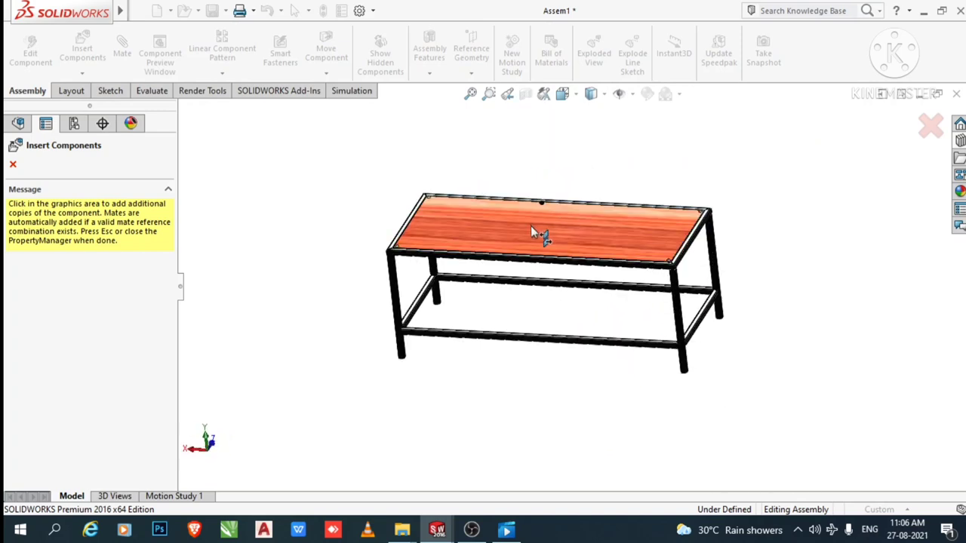
{"action": "scroll", "coordinate": [531, 227], "scroll_direction": "down", "scroll_amount": 2}
{"action": "scroll", "coordinate": [523, 265], "scroll_direction": "down", "scroll_amount": 1}
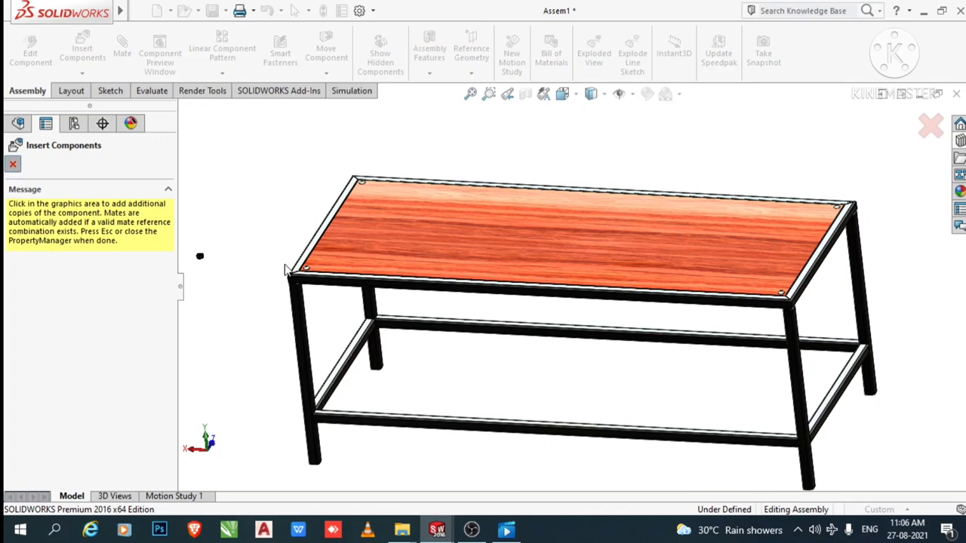
Finish inserting nuts and inspect the completed table from a corner view.
{"action": "key", "text": "Escape"}
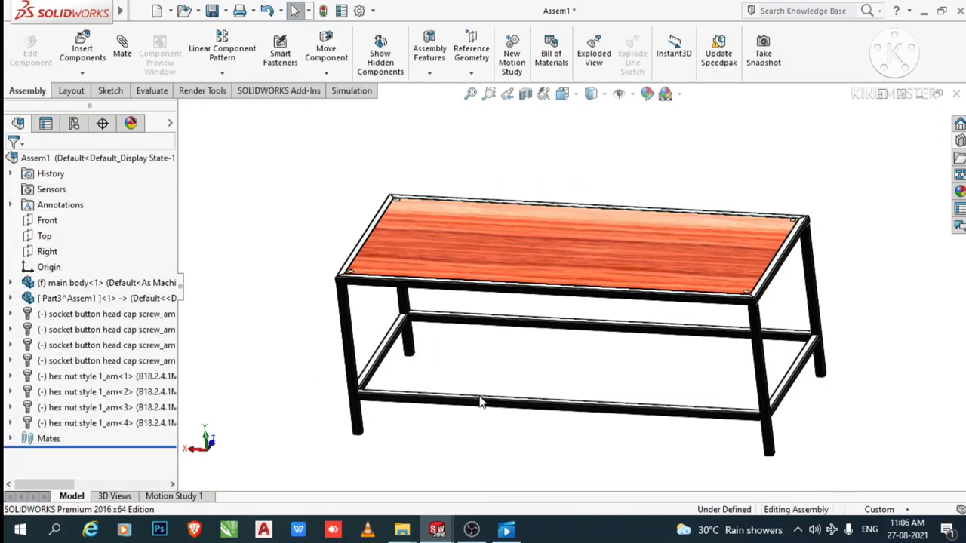
{"action": "mouse_move", "coordinate": [561, 316]}
{"action": "middle_mouse_down"}
{"action": "mouse_move", "coordinate": [480, 306]}
{"action": "mouse_move", "coordinate": [521, 345]}
{"action": "mouse_move", "coordinate": [638, 335]}
{"action": "middle_mouse_up"}
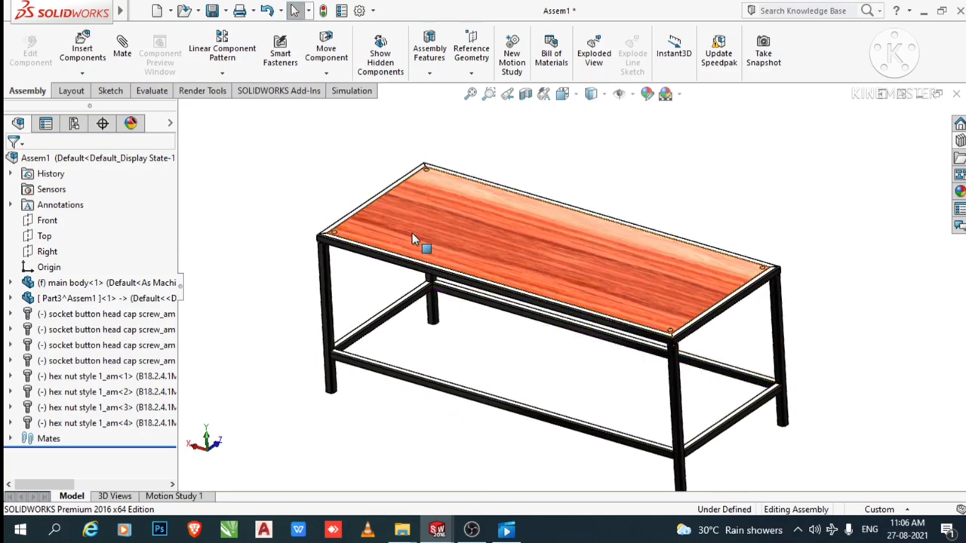
{"action": "scroll", "coordinate": [429, 146], "scroll_direction": "down", "scroll_amount": 3}
{"action": "scroll", "coordinate": [481, 320], "scroll_direction": "down", "scroll_amount": 2}
{"action": "scroll", "coordinate": [481, 320], "scroll_direction": "up", "scroll_amount": 2}
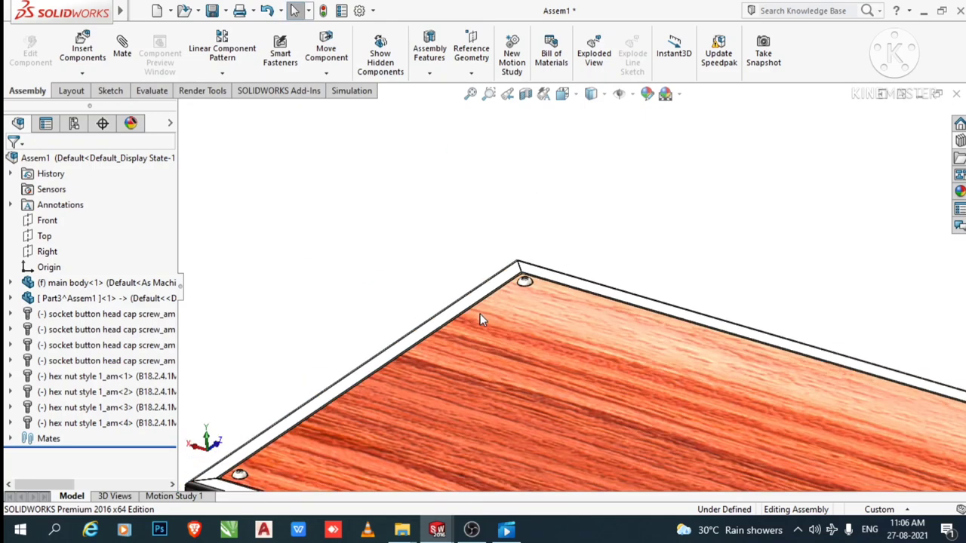
{"action": "scroll", "coordinate": [518, 362], "scroll_direction": "up", "scroll_amount": 3}
{"action": "scroll", "coordinate": [584, 380], "scroll_direction": "up", "scroll_amount": 2}
{"action": "scroll", "coordinate": [667, 375], "scroll_direction": "down", "scroll_amount": 1}
{"action": "scroll", "coordinate": [667, 375], "scroll_direction": "down", "scroll_amount": 1}
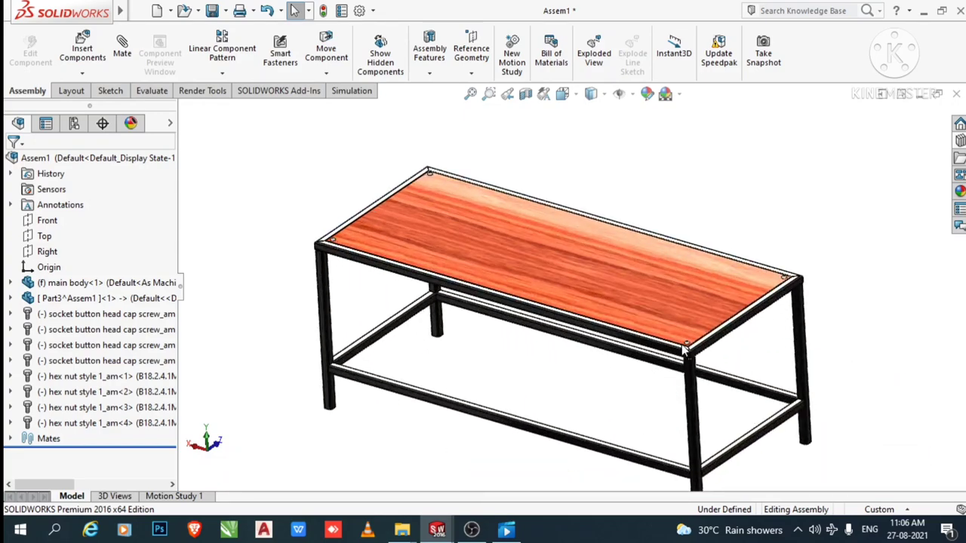